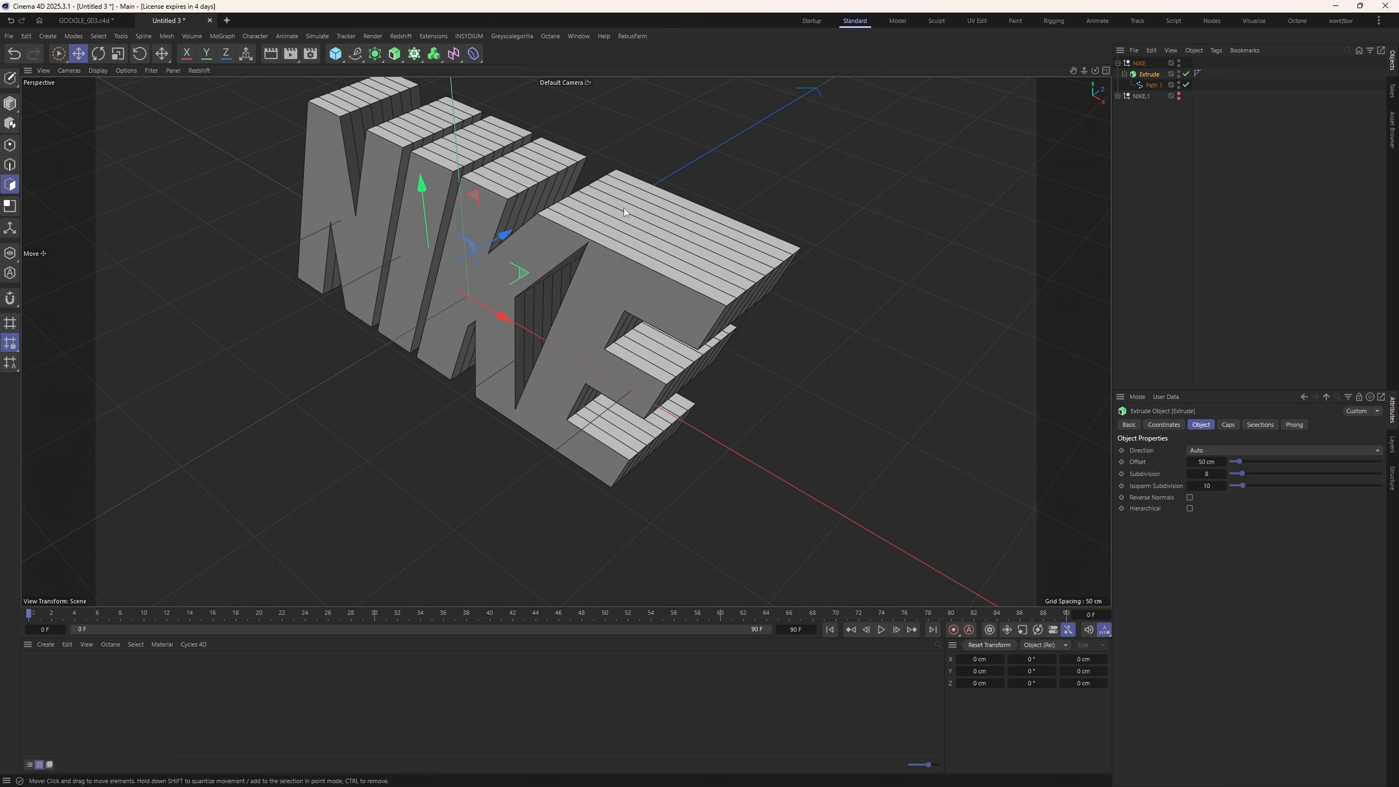
Set the subdivision of the NIKE text's Extrude object to 10
{"action": "left_click", "coordinate": [1209, 474]}
{"action": "type", "text": "10"}
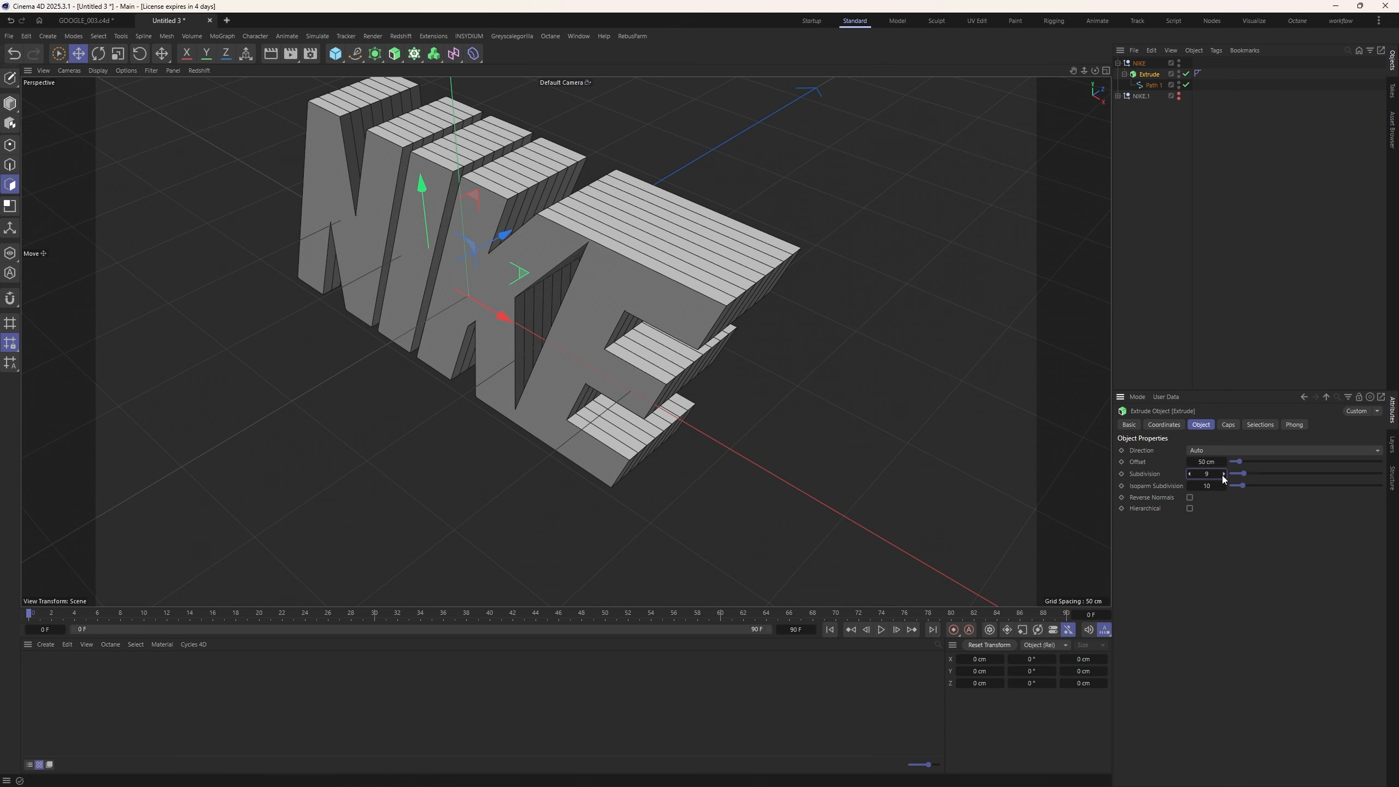
{"action": "key", "text": "Return"}
{"action": "left_click_drag", "start_coordinate": [692, 296], "coordinate": [667, 245], "text": "alt"}
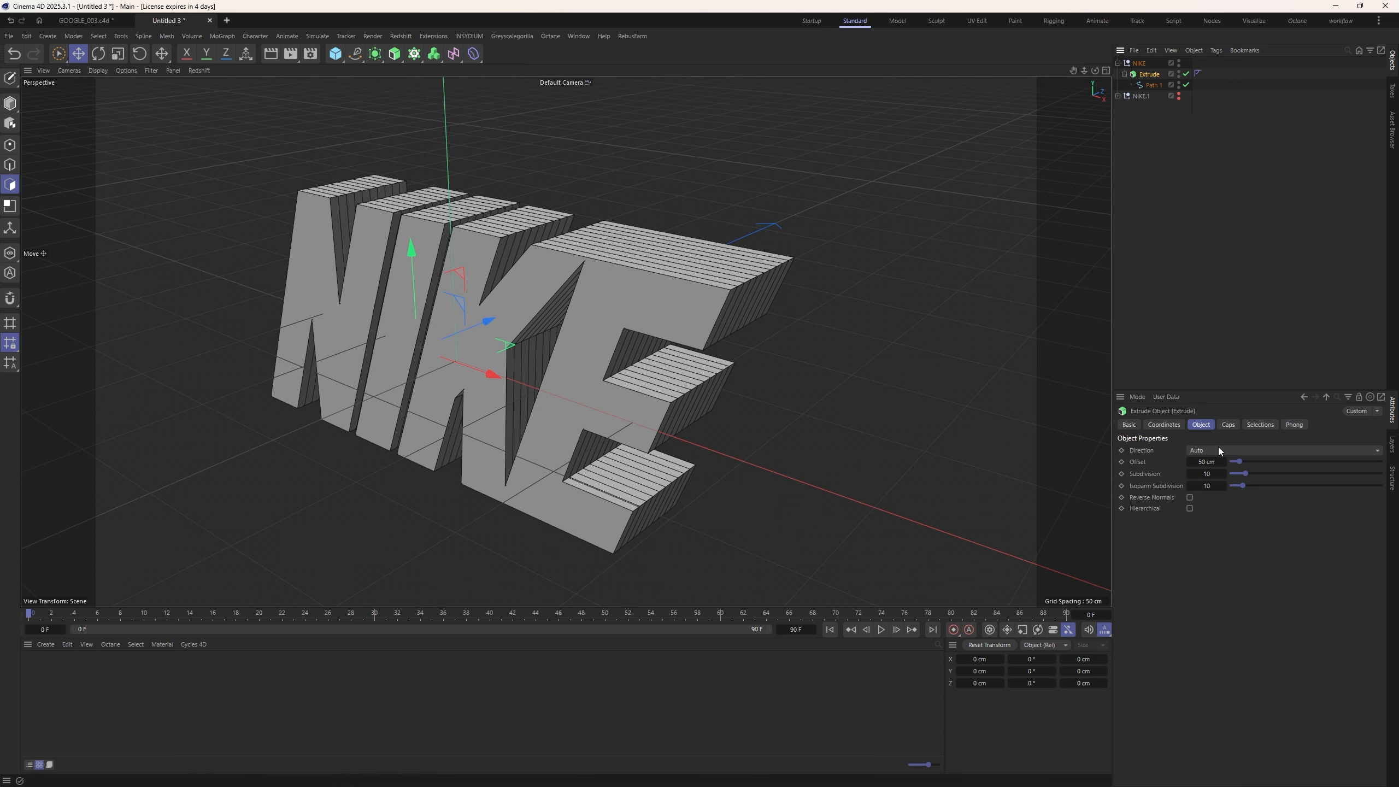
Make the Extrude object editable, move it out of the NIKE null and delete the empty null
{"action": "key", "text": "c"}
{"action": "left_click_drag", "start_coordinate": [1145, 74], "coordinate": [1142, 91]}
{"action": "left_click", "coordinate": [1139, 63]}
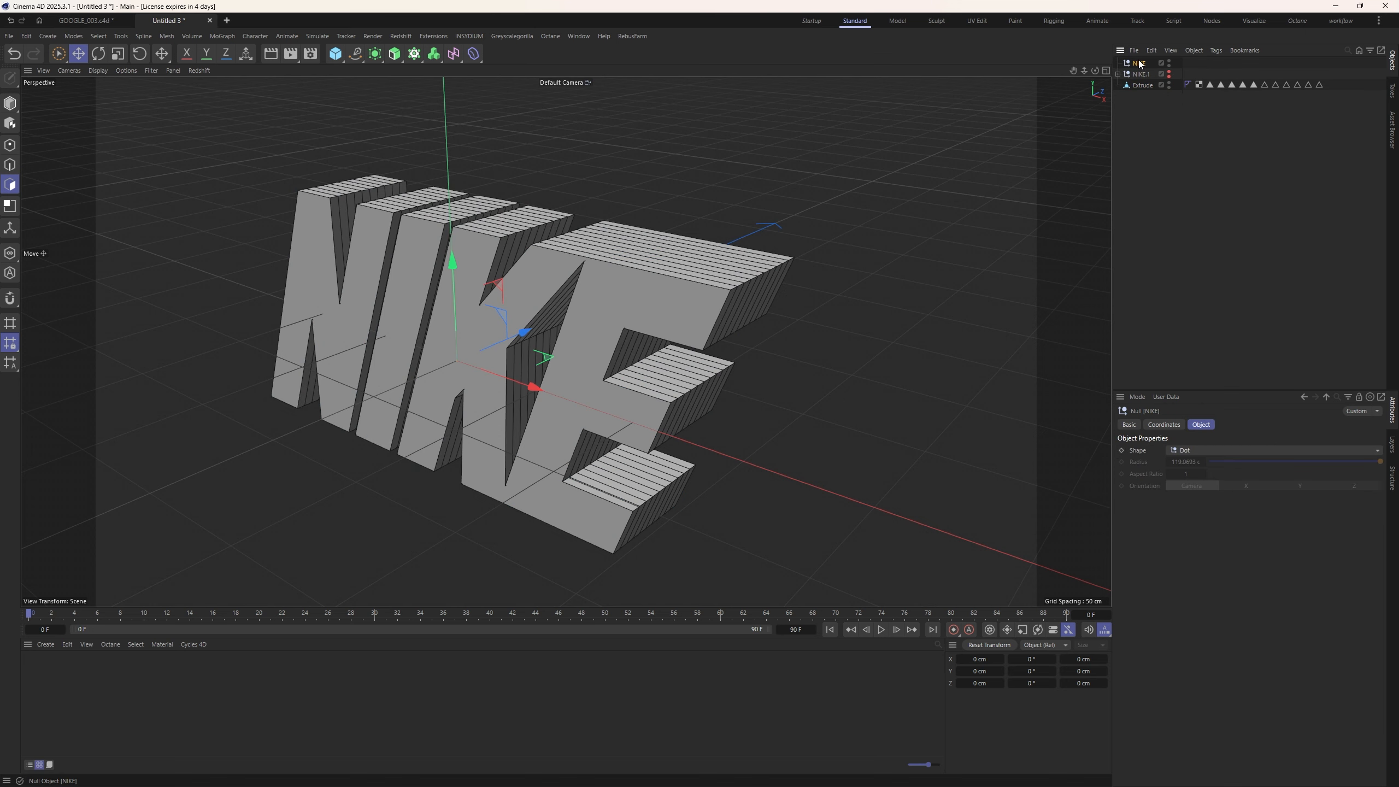
{"action": "key", "text": "Delete"}
Wrap the Extrude mesh in a Volume Builder with a voxel size of 1 cm
{"action": "left_click", "coordinate": [1141, 73]}
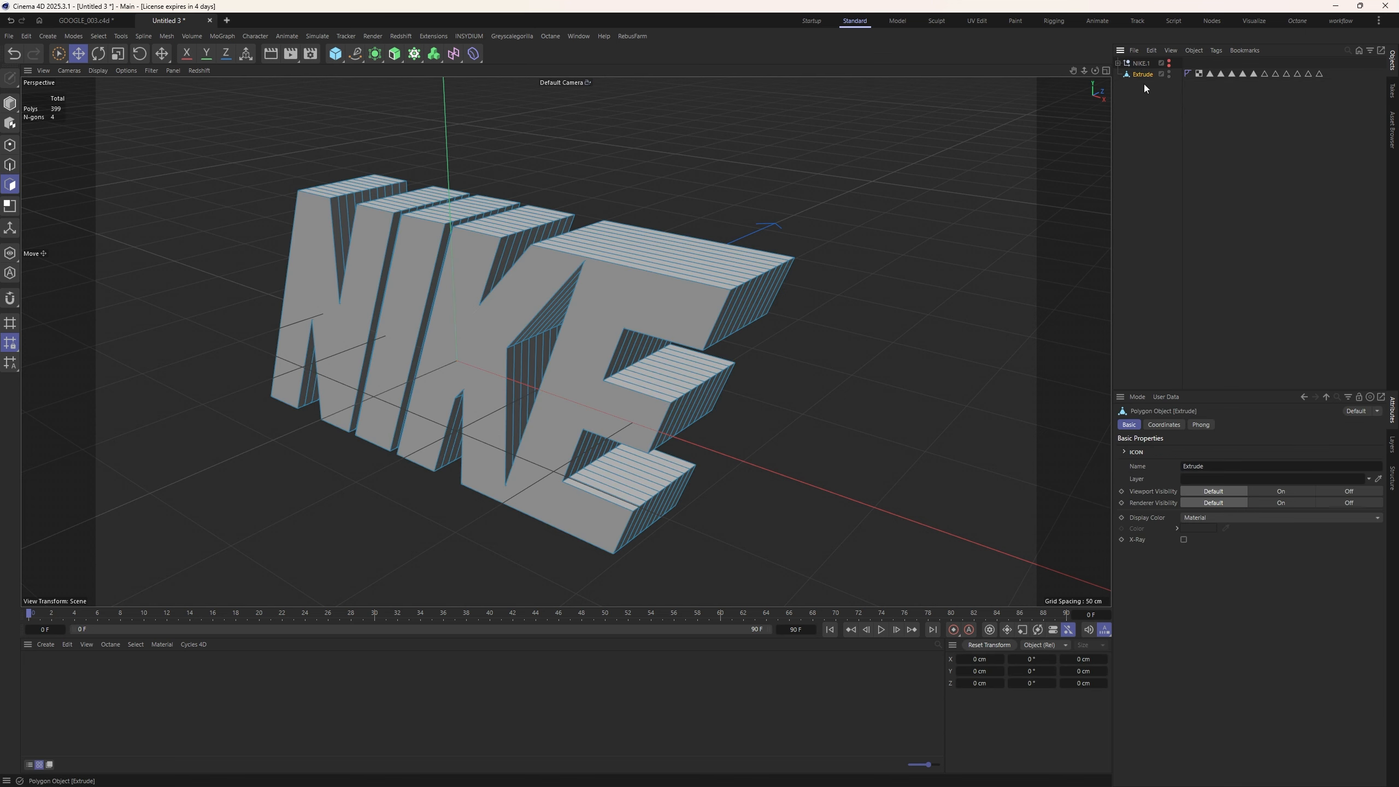
{"action": "key", "text": "shift+c"}
{"action": "type", "text": "VOLUME"}
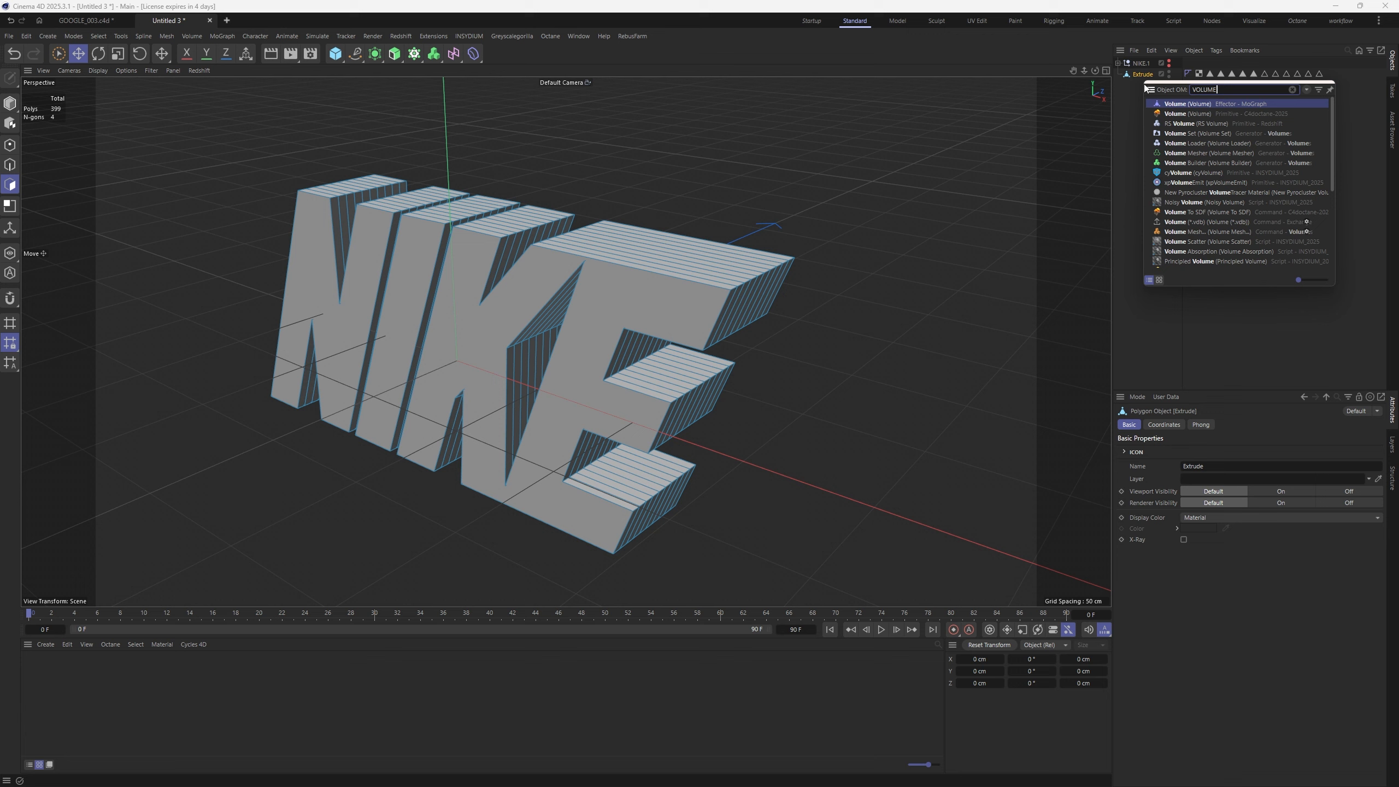
{"action": "type", "text": " BU"}
{"action": "left_click", "coordinate": [1193, 103]}
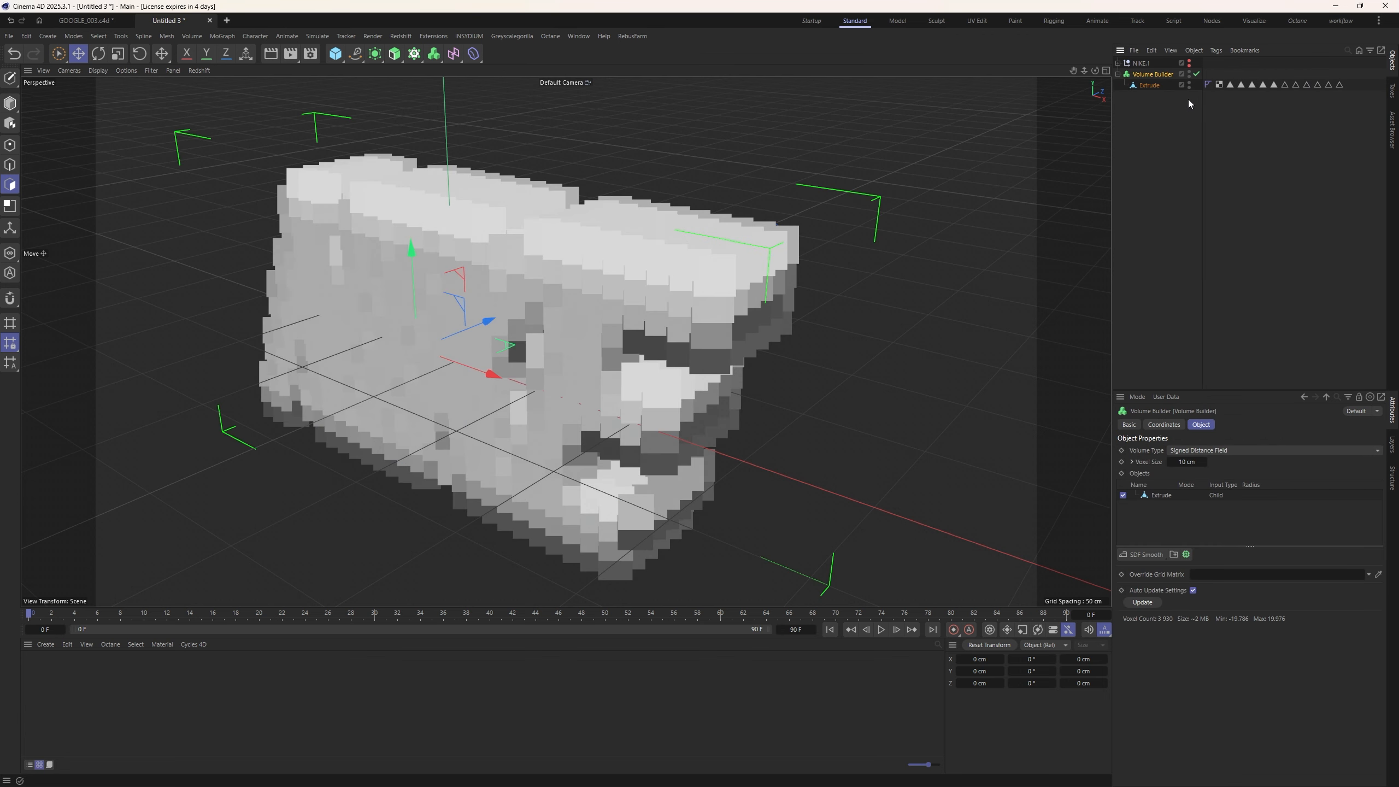
{"action": "left_click", "coordinate": [1189, 462]}
{"action": "key", "text": "Return"}
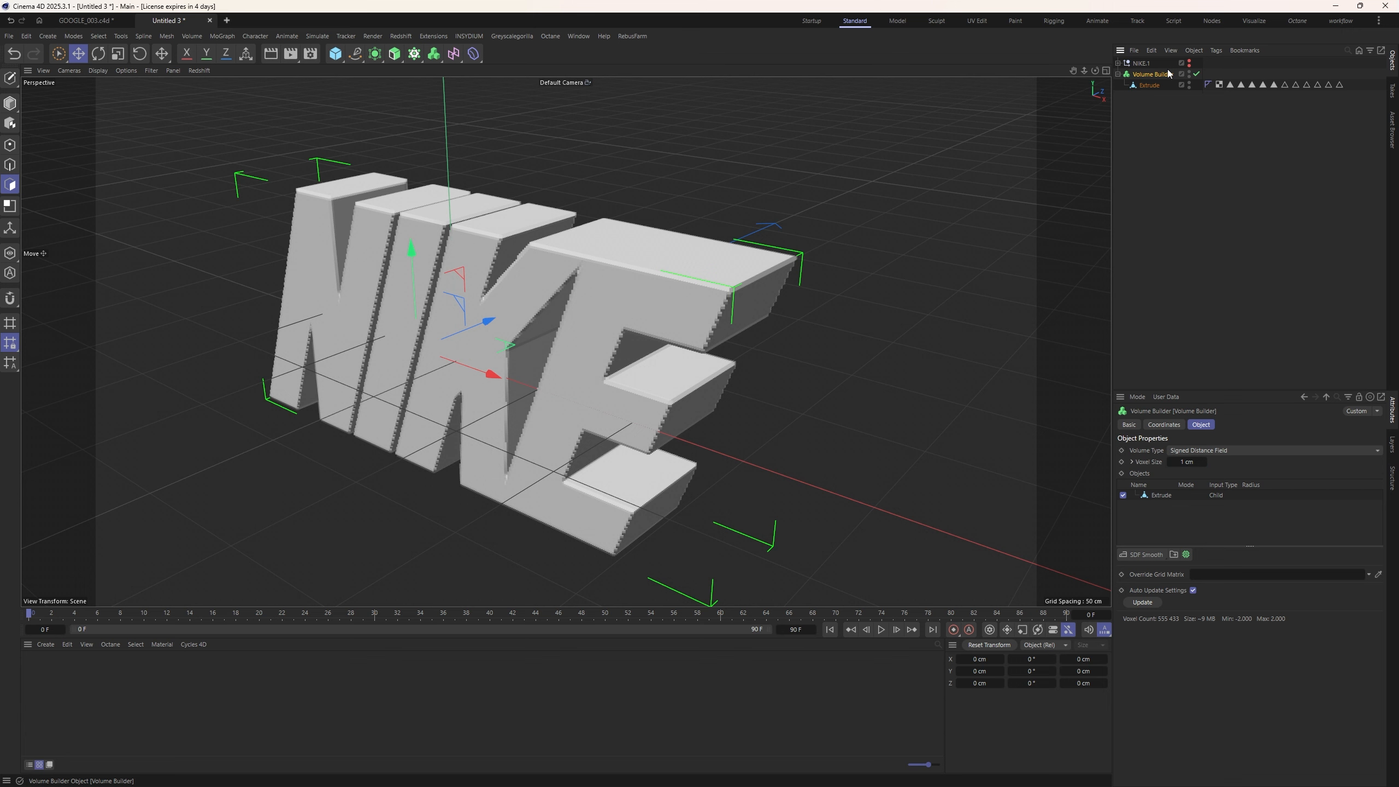
Add a Volume Mesher as the parent of the Volume Builder
{"action": "key", "text": "shift+c"}
{"action": "type", "text": "VOLUME"}
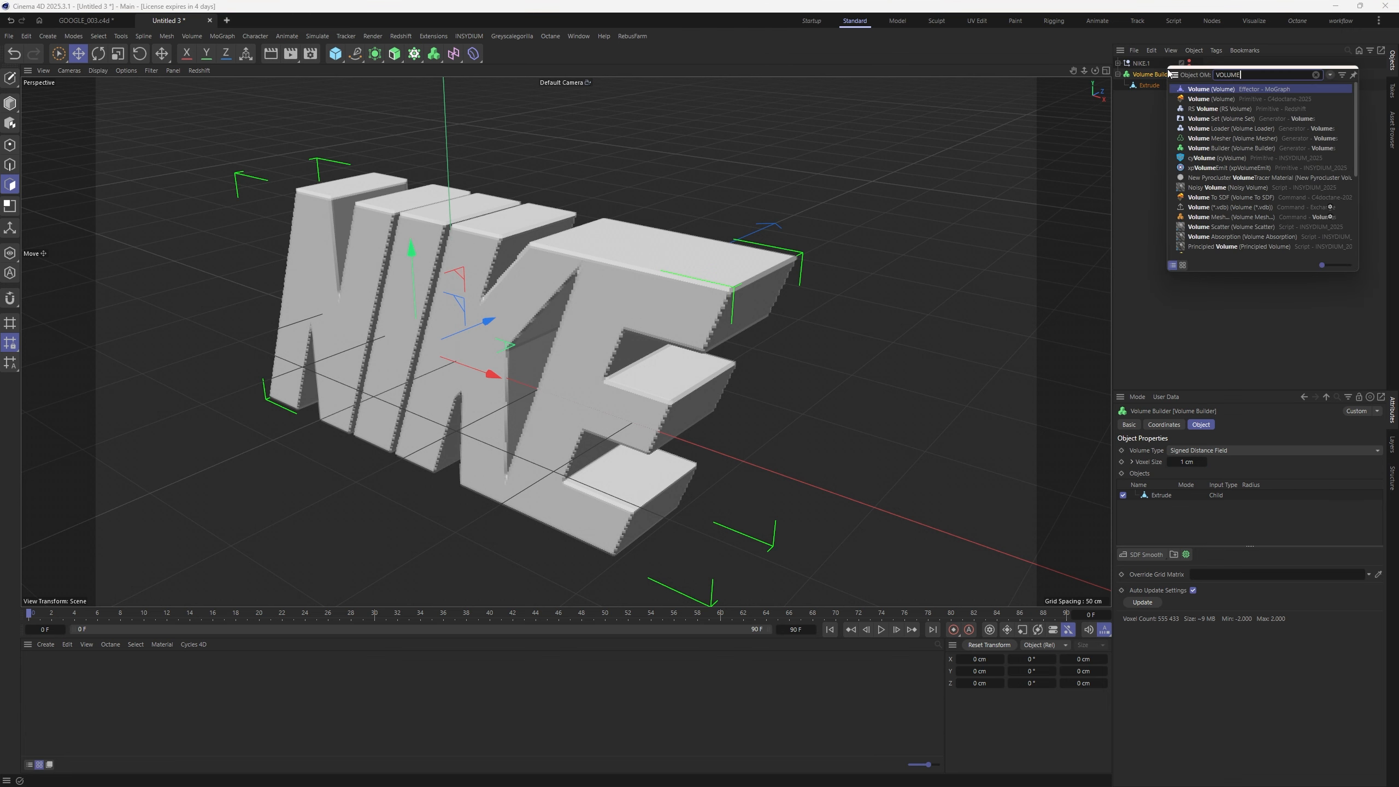
{"action": "type", "text": " M"}
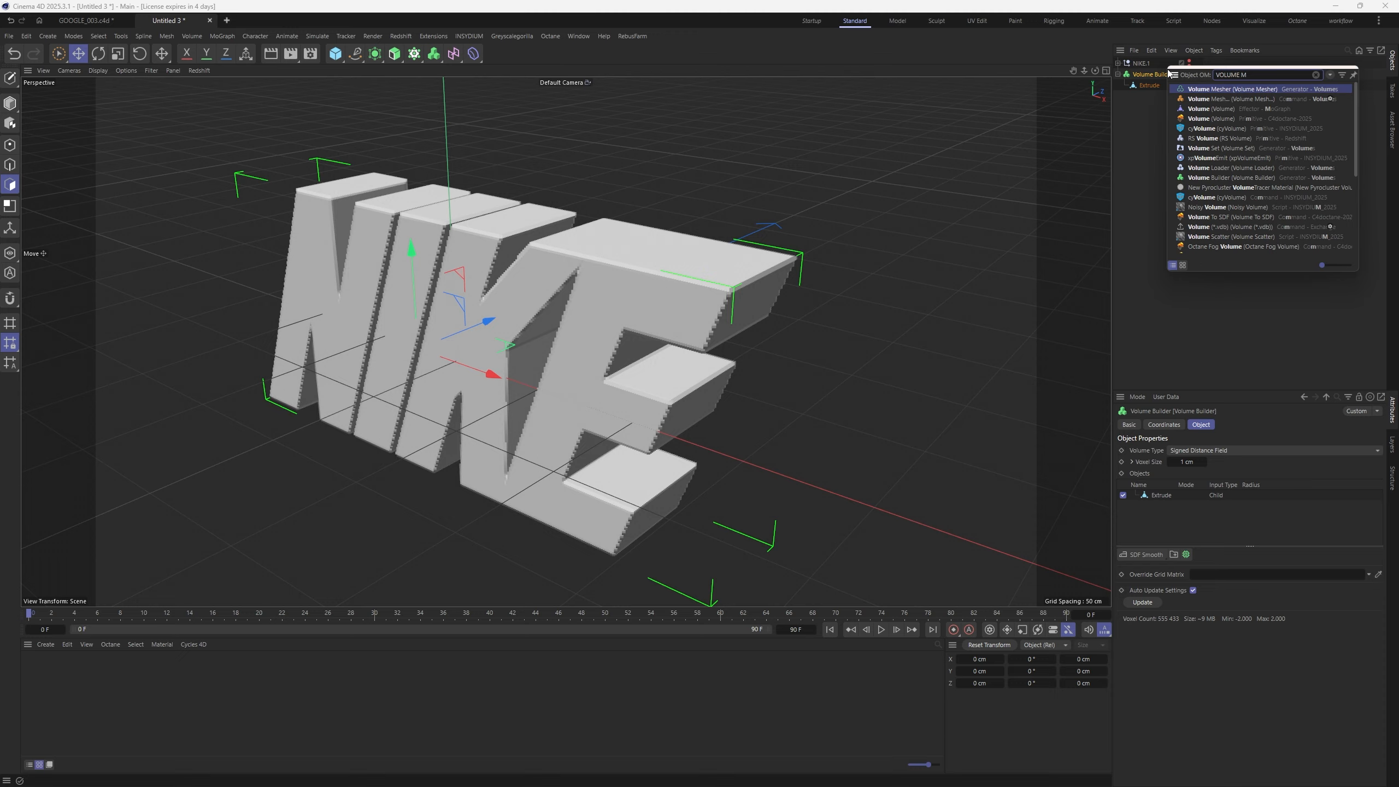
{"action": "type", "text": "ESH"}
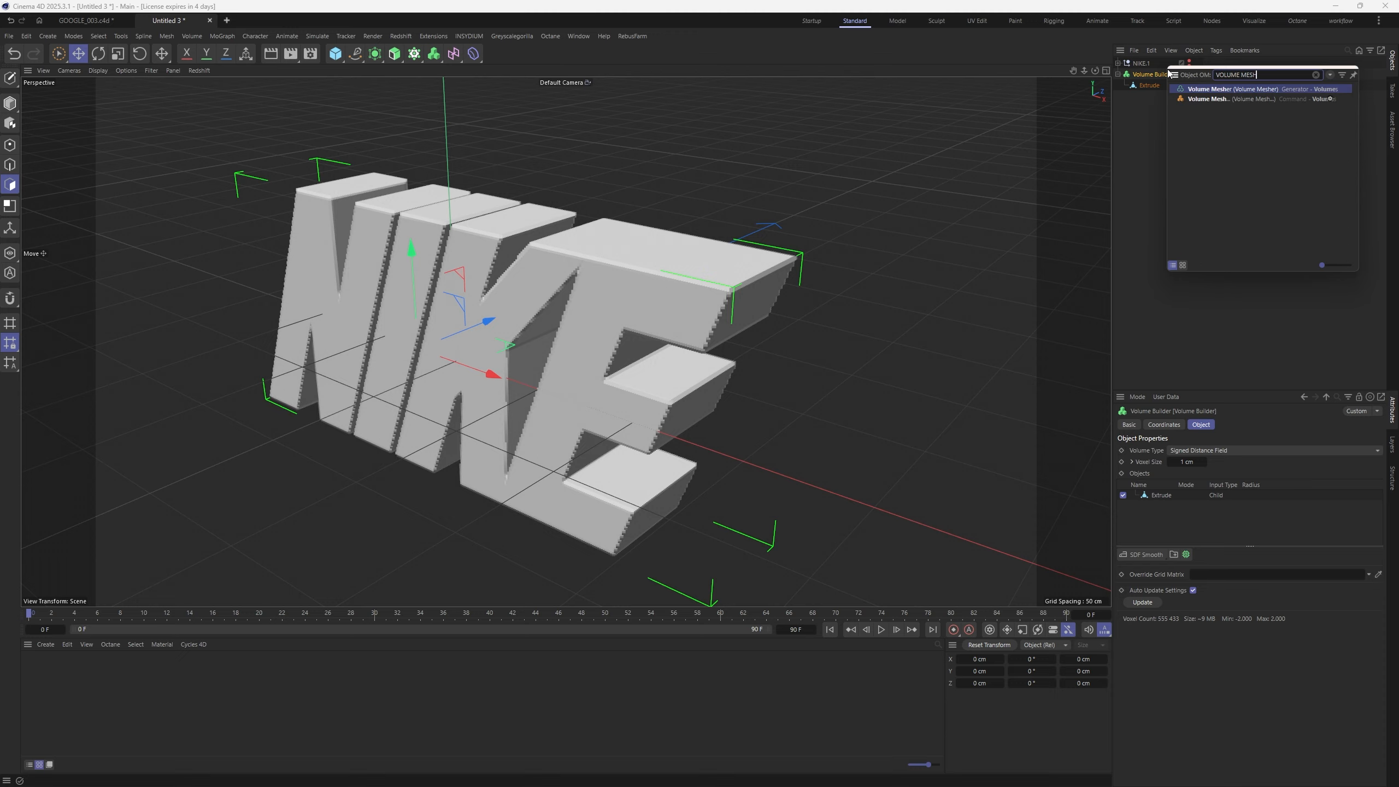
{"action": "left_click", "coordinate": [1215, 91]}
Examine the volume mesh's edges on the letter E up close, with and without wireframe lines
{"action": "scroll", "coordinate": [682, 271], "scroll_direction": "up", "scroll_amount": 5}
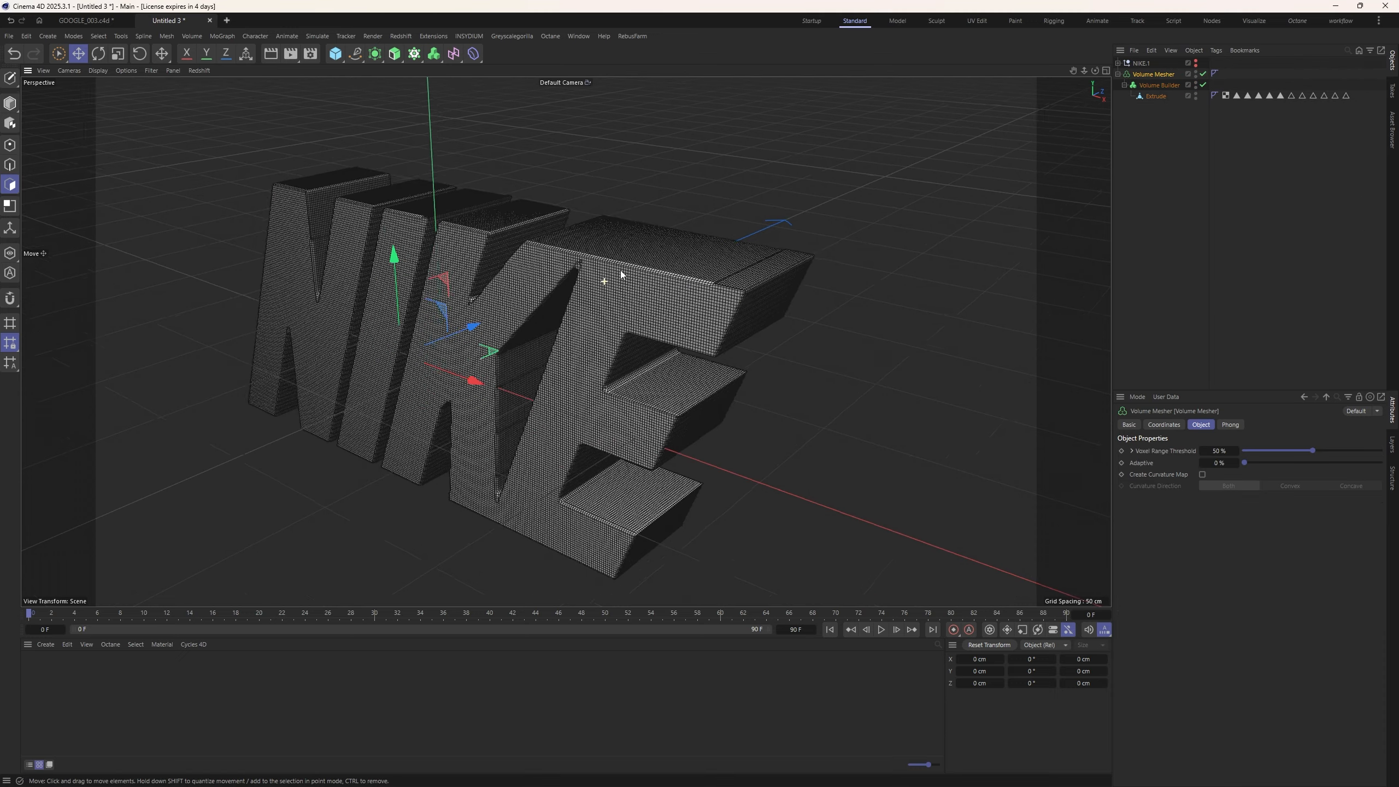
{"action": "scroll", "coordinate": [683, 270], "scroll_direction": "down", "scroll_amount": 3}
{"action": "scroll", "coordinate": [710, 267], "scroll_direction": "up", "scroll_amount": 4}
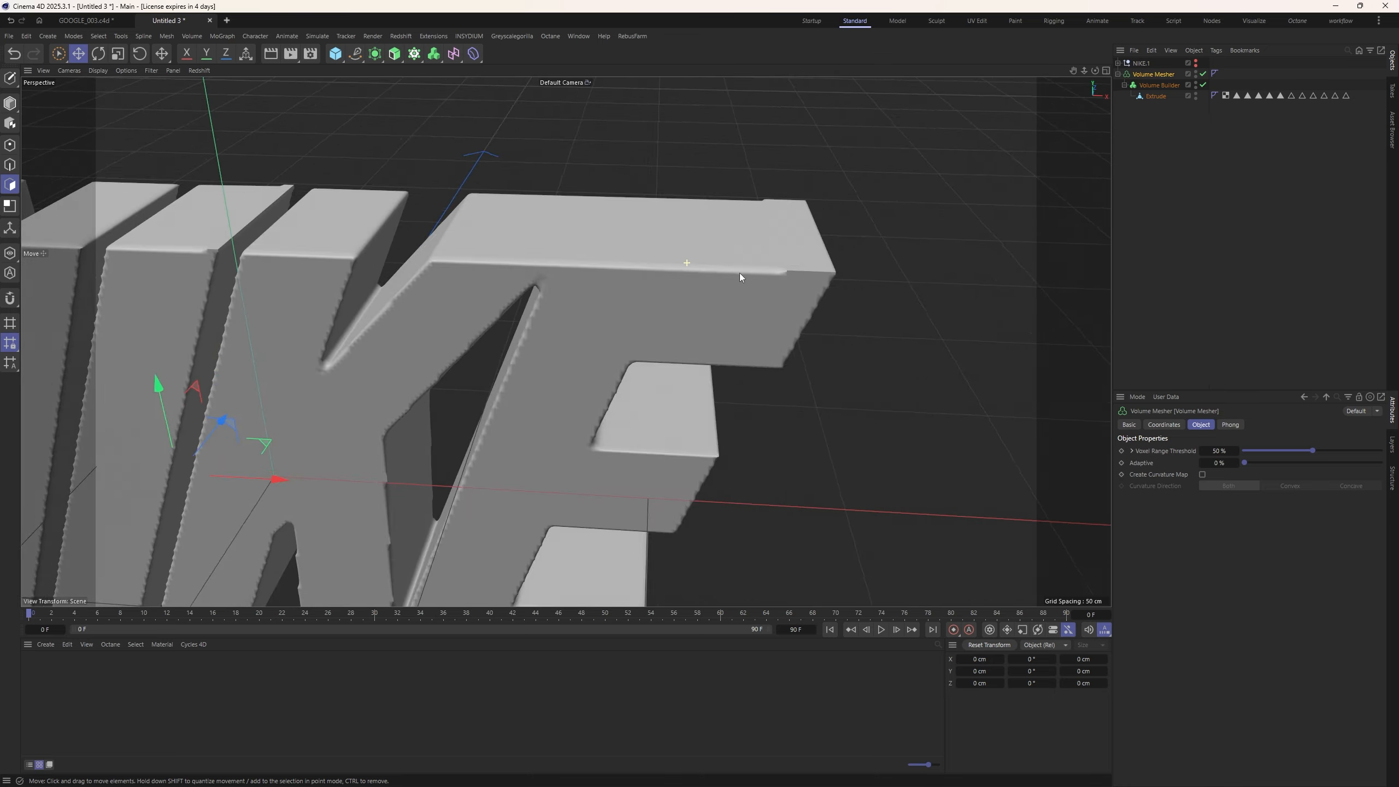
{"action": "scroll", "coordinate": [705, 278], "scroll_direction": "down", "scroll_amount": 4}
{"action": "key", "text": "n"}
{"action": "key", "text": "b"}
{"action": "scroll", "coordinate": [767, 225], "scroll_direction": "up", "scroll_amount": 5}
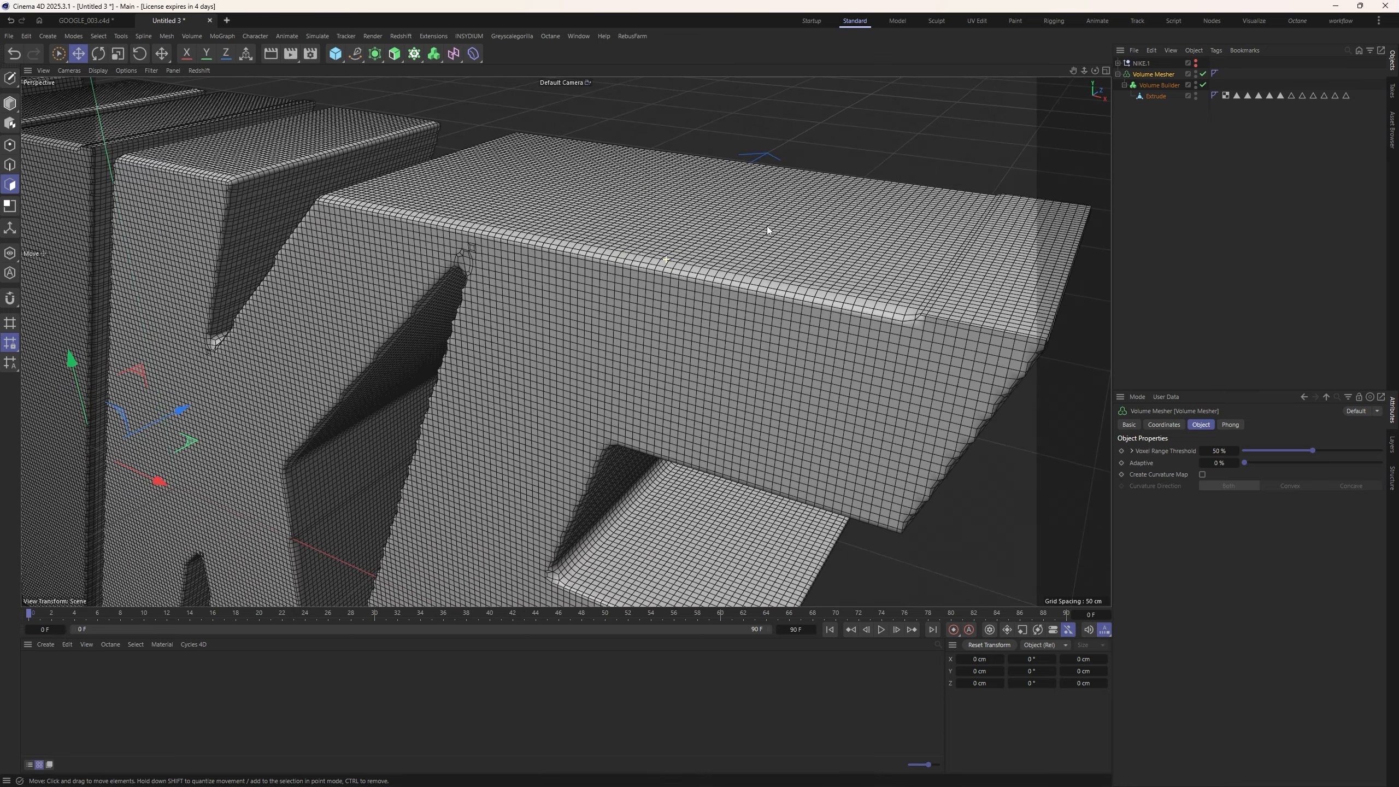
{"action": "key", "text": "n"}
{"action": "key", "text": "a"}
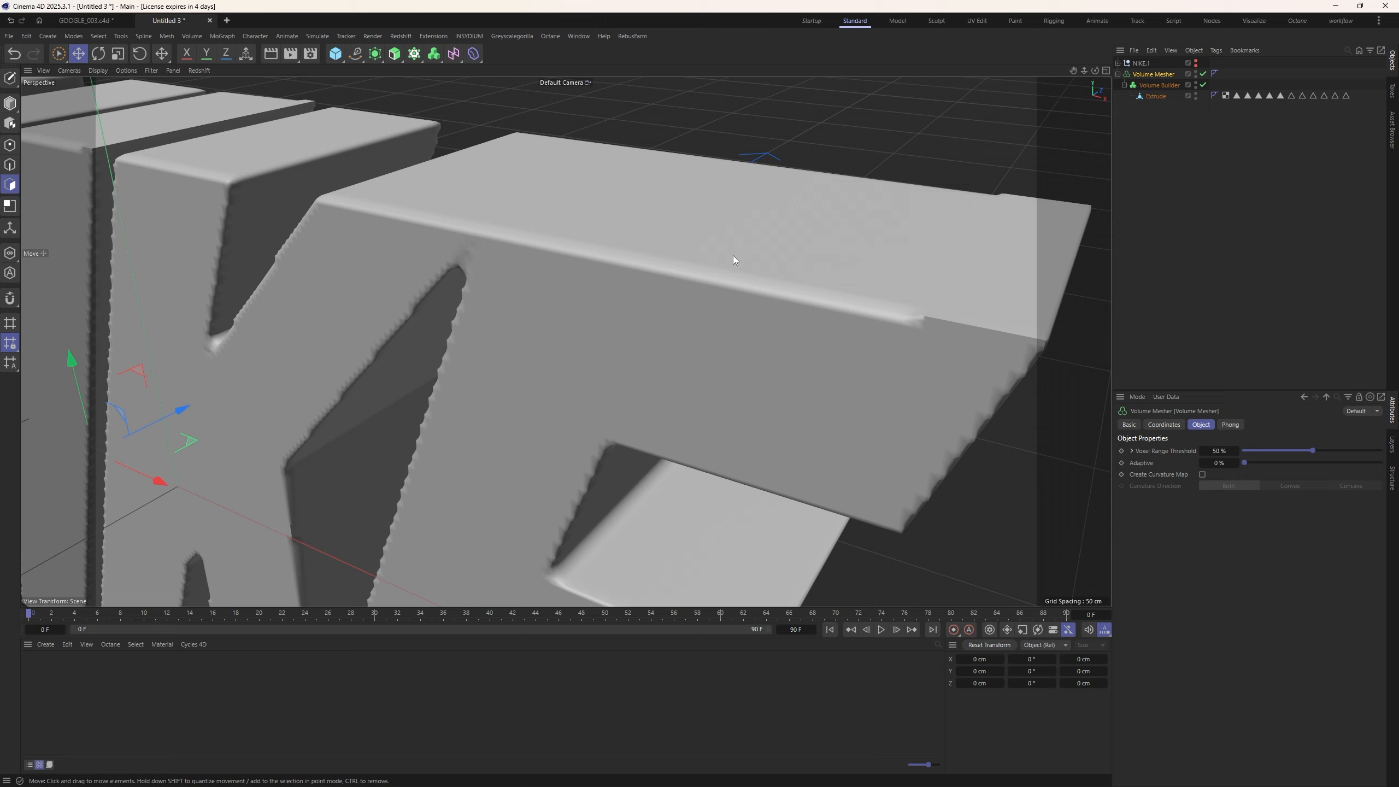
{"action": "scroll", "coordinate": [730, 275], "scroll_direction": "down", "scroll_amount": 3}
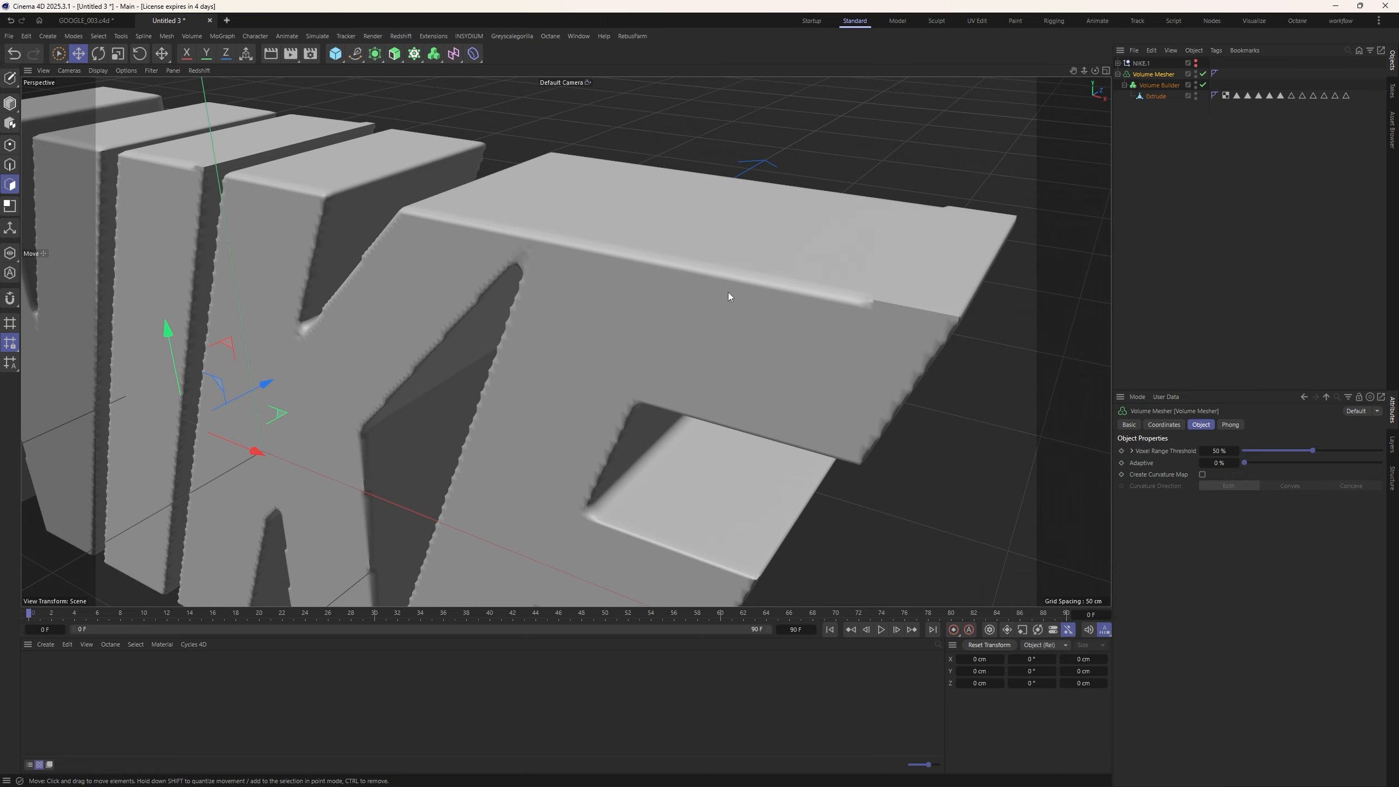
Add an SDF Smooth filter to the Volume Builder with 50% strength, voxel distance 1 and 2 iterations
{"action": "left_click", "coordinate": [1162, 85]}
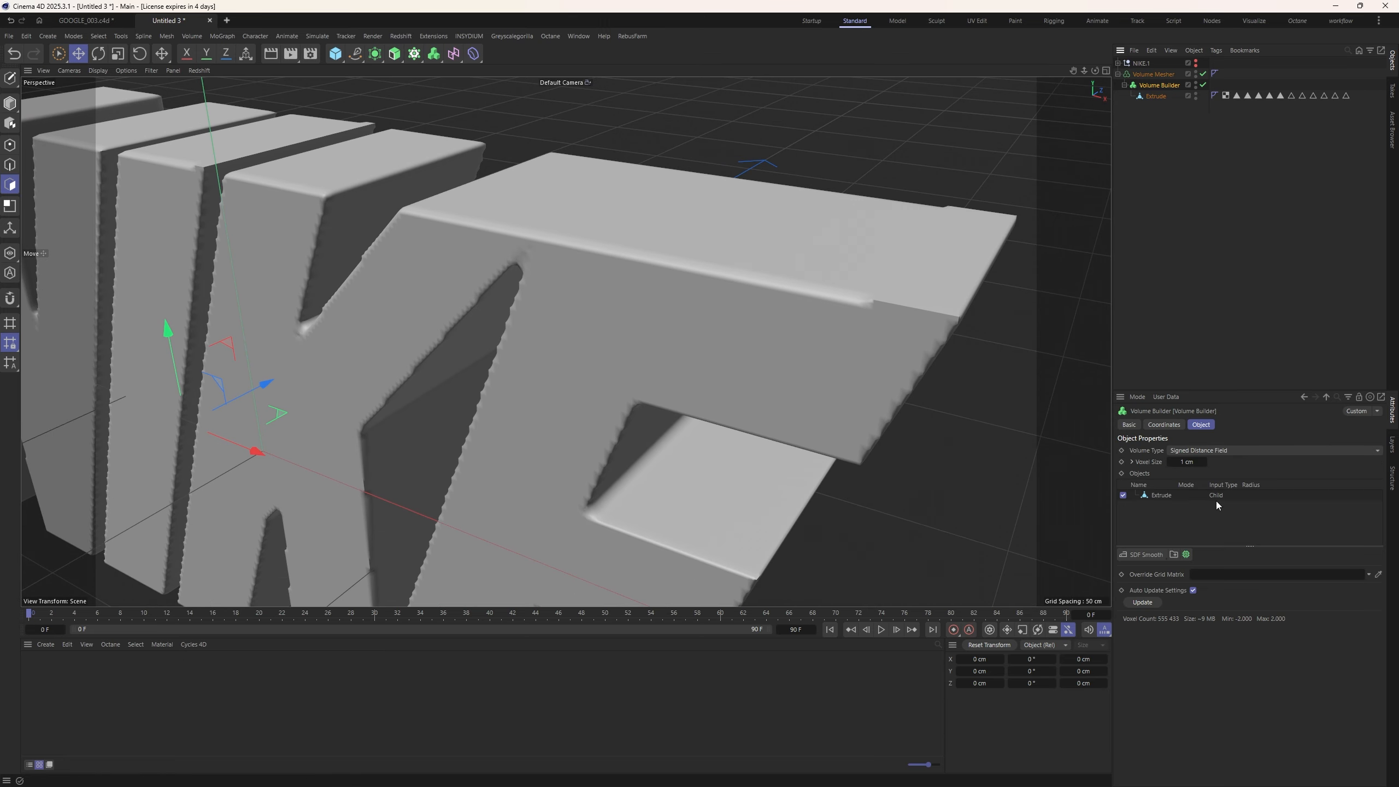
{"action": "left_click", "coordinate": [1139, 555]}
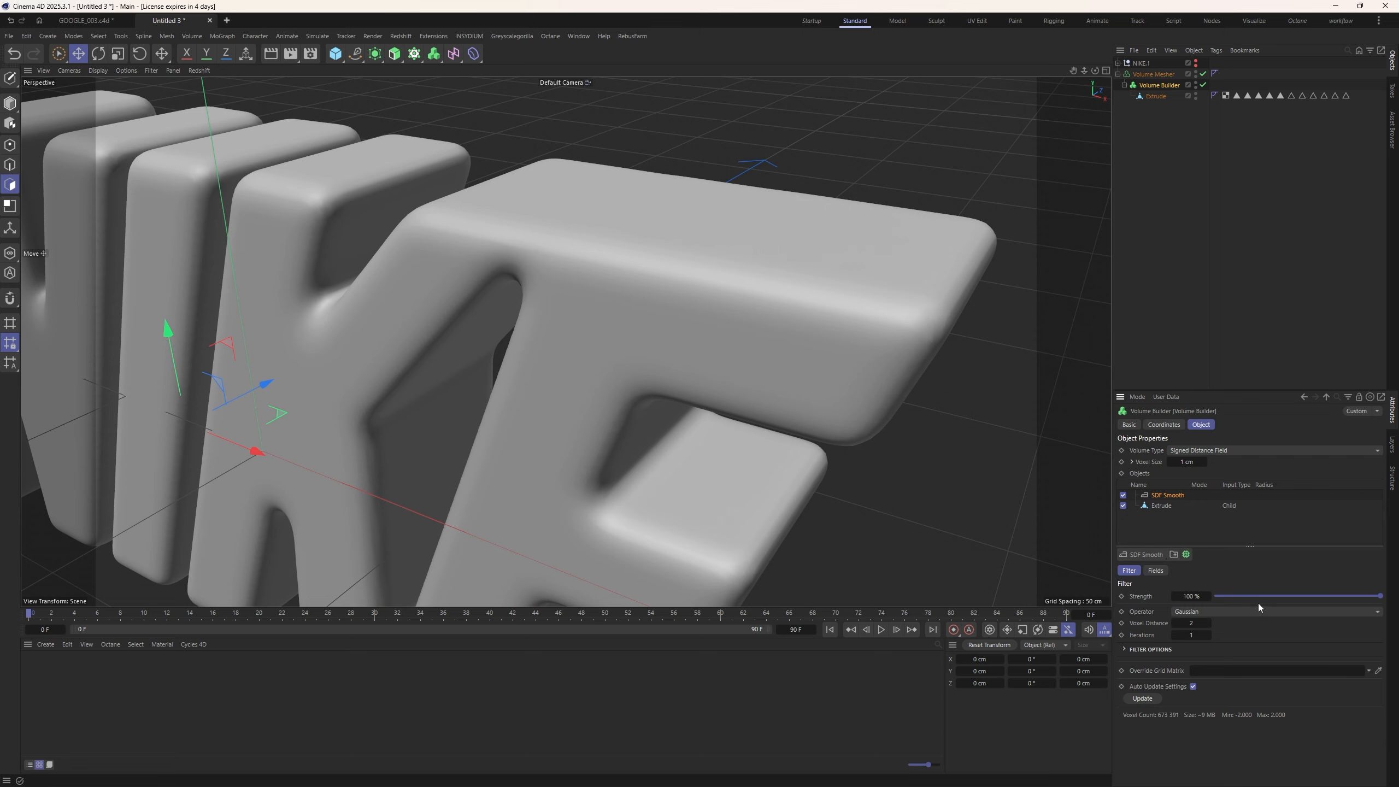
{"action": "left_click", "coordinate": [1303, 597]}
{"action": "left_click", "coordinate": [1175, 597]}
{"action": "left_click", "coordinate": [1176, 597]}
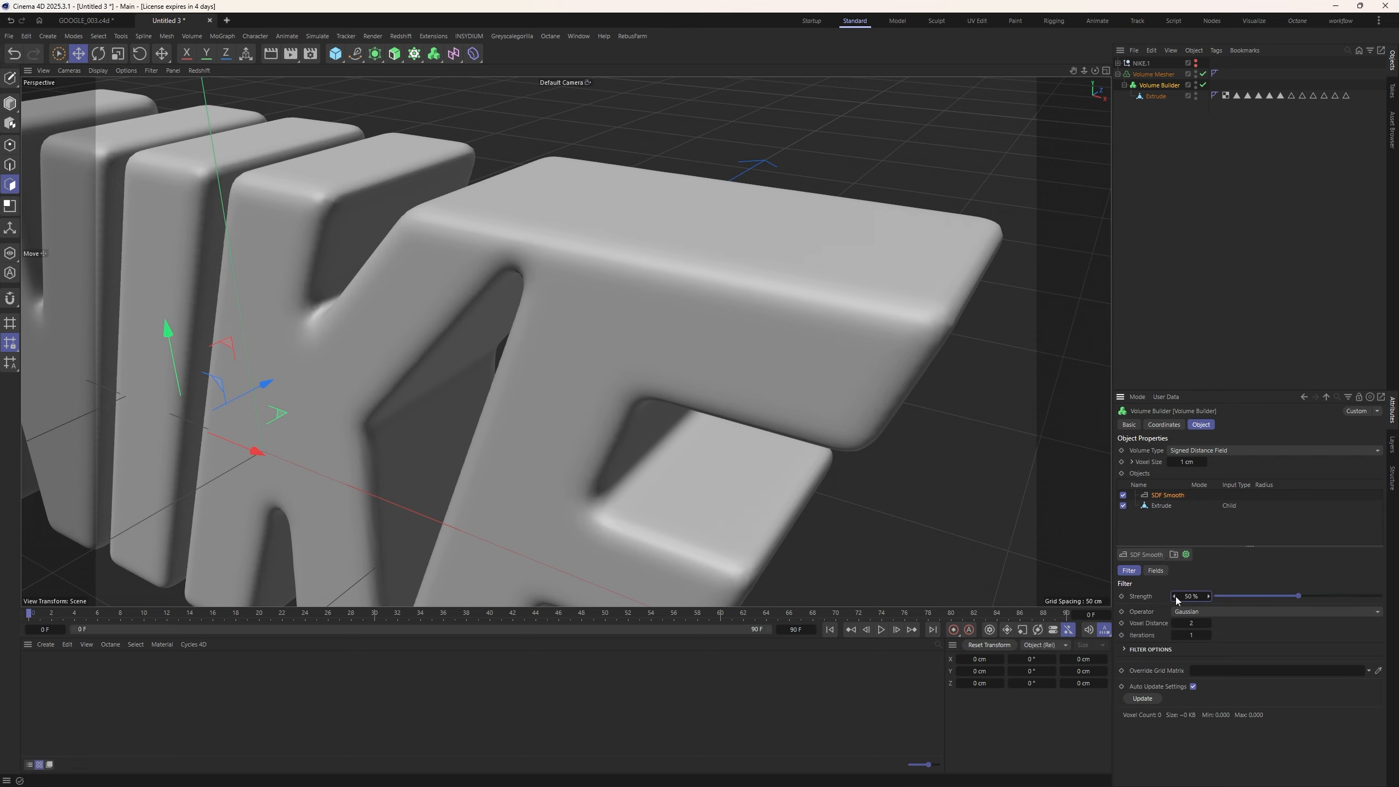
{"action": "left_click", "coordinate": [1209, 635]}
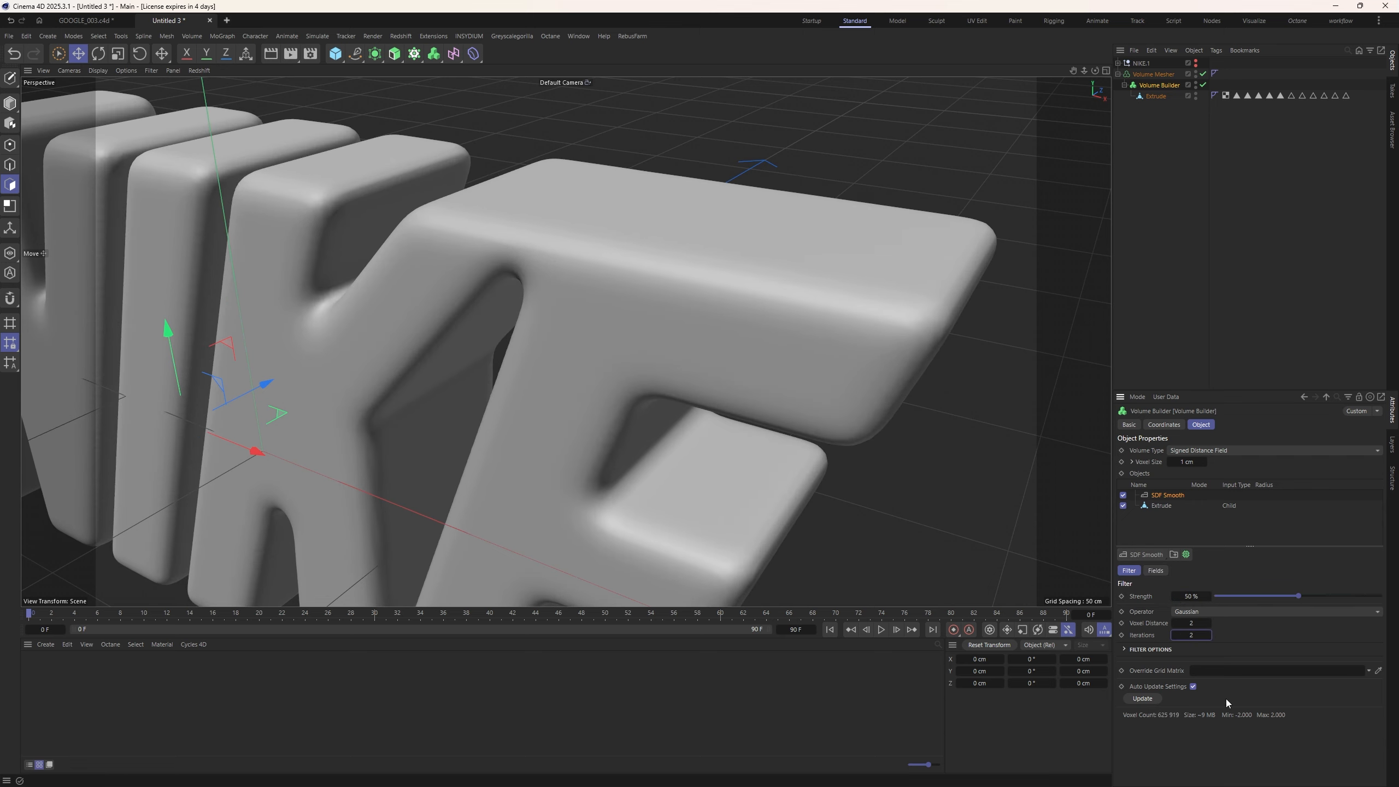
{"action": "left_click", "coordinate": [1174, 624]}
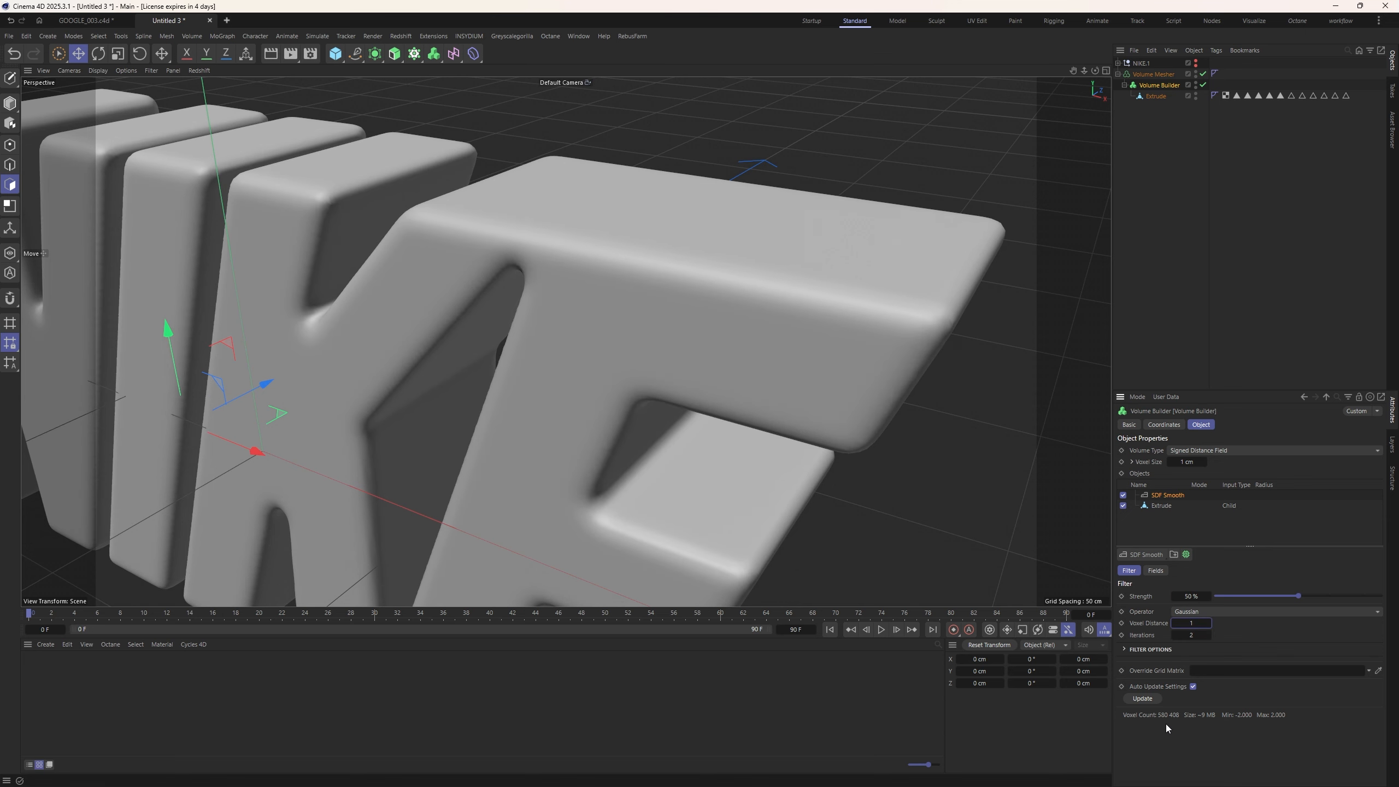
Set the Volume Builder's voxel size to 0.5 cm
{"action": "scroll", "coordinate": [693, 246], "scroll_direction": "down", "scroll_amount": 5}
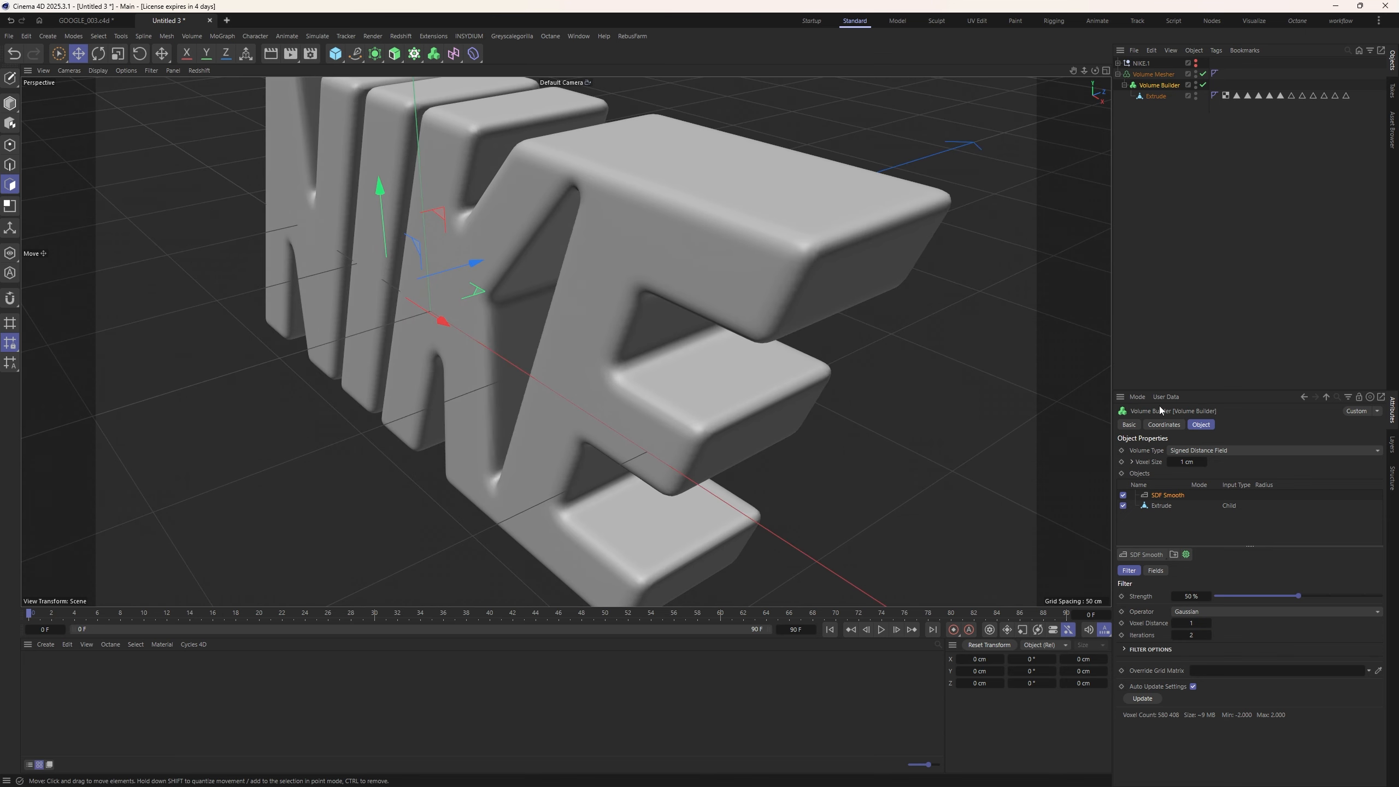
{"action": "left_click", "coordinate": [1187, 462]}
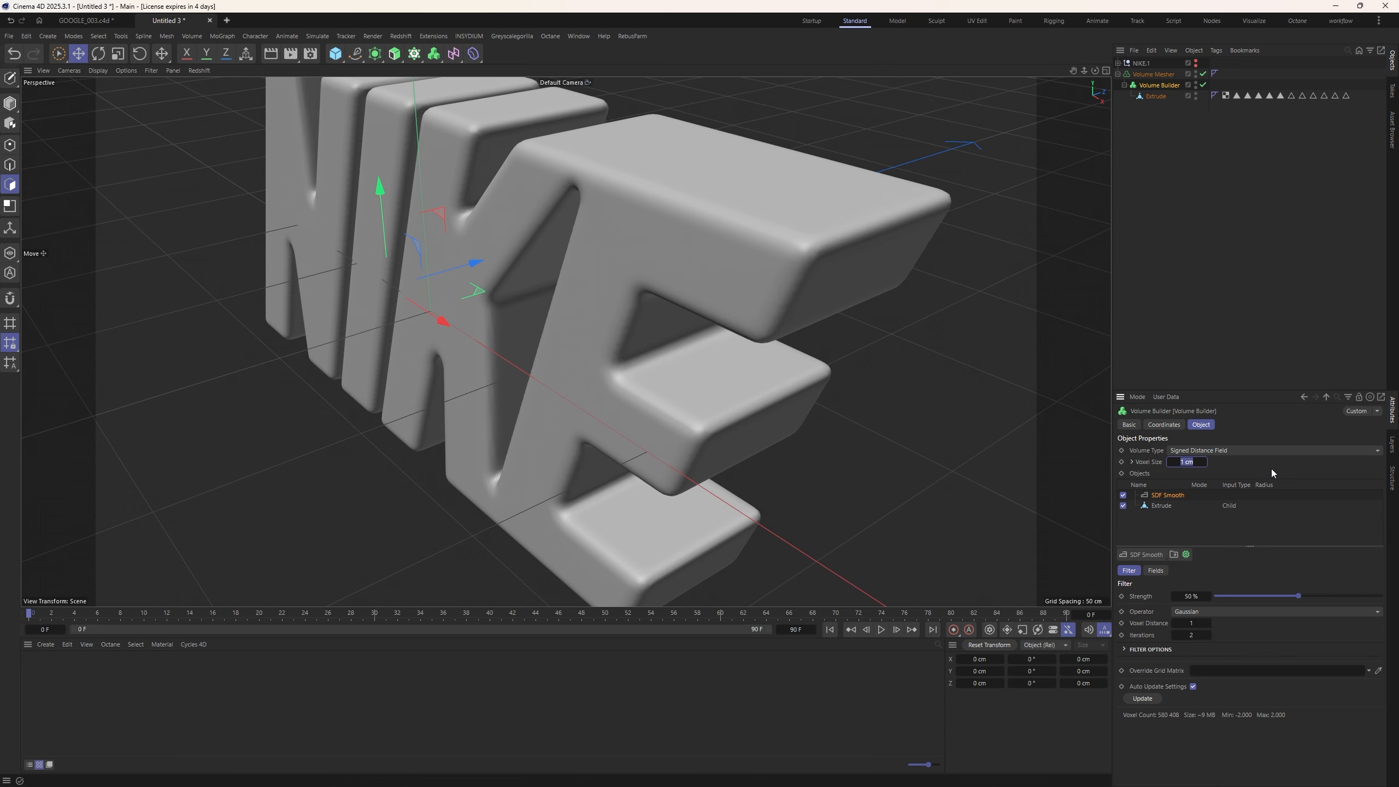
{"action": "type", "text": "0.5"}
{"action": "key", "text": "Return"}
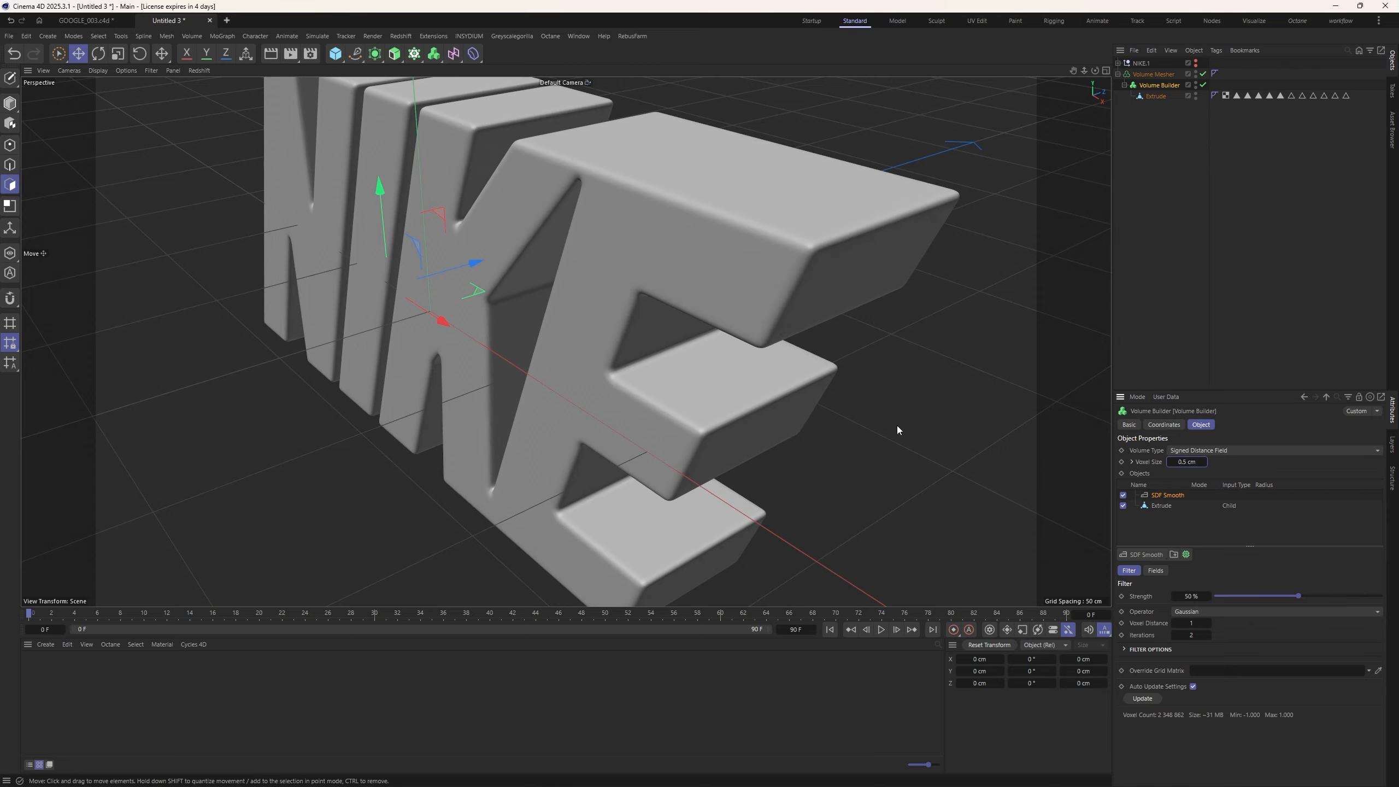
{"action": "scroll", "coordinate": [675, 248], "scroll_direction": "down", "scroll_amount": 2}
{"action": "mouse_move", "coordinate": [786, 228]}
{"action": "left_mouse_down", "text": "alt"}
{"action": "mouse_move", "coordinate": [694, 206]}
{"action": "mouse_move", "coordinate": [698, 224]}
{"action": "mouse_move", "coordinate": [840, 216]}
{"action": "mouse_move", "coordinate": [680, 275]}
{"action": "mouse_move", "coordinate": [712, 252]}
{"action": "mouse_move", "coordinate": [727, 267]}
{"action": "mouse_move", "coordinate": [576, 280]}
{"action": "mouse_move", "coordinate": [743, 259]}
{"action": "mouse_move", "coordinate": [612, 267]}
{"action": "left_mouse_up", "text": "alt"}
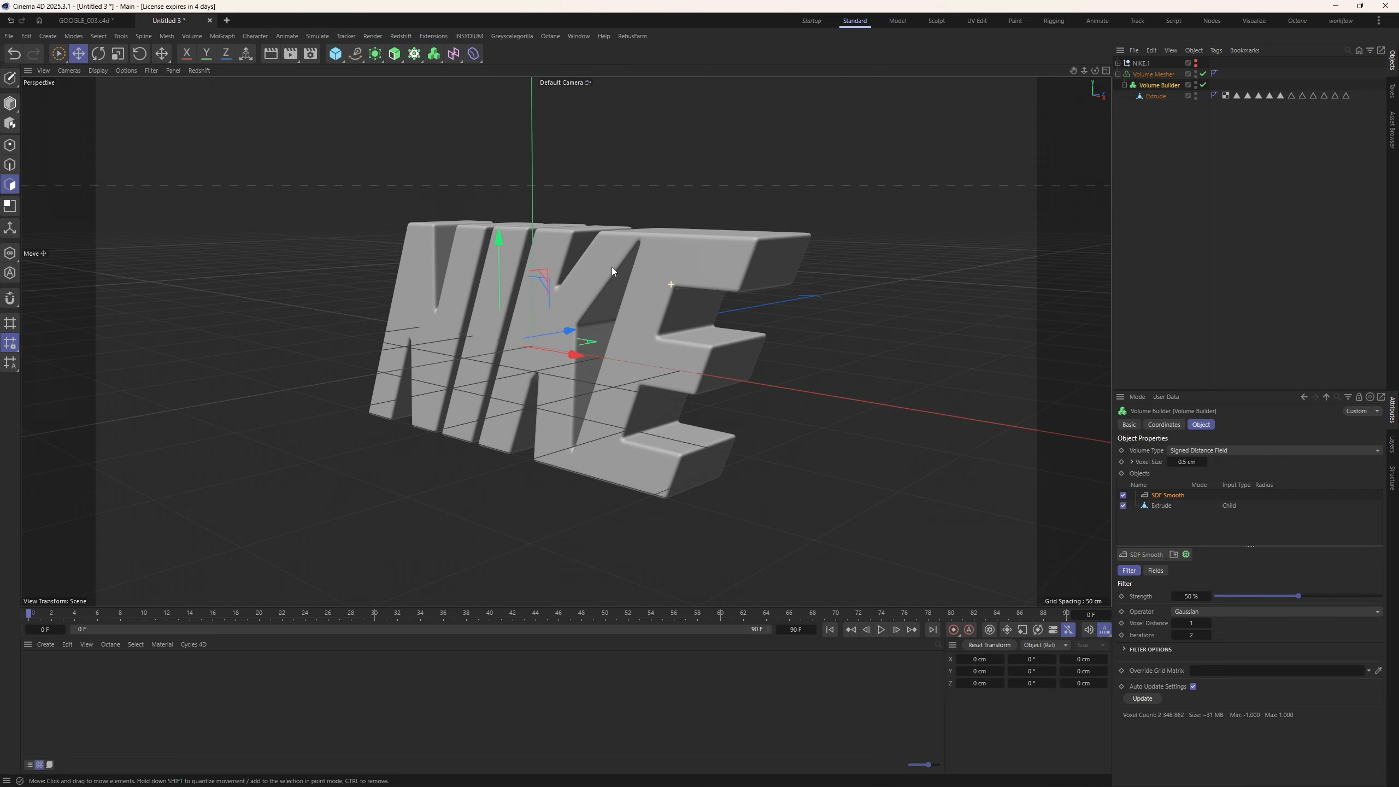
Check the letters' rounded edges with and without wireframe lines, and set the SDF Smooth strength to 25%
{"action": "key", "text": "n"}
{"action": "key", "text": "b"}
{"action": "mouse_move", "coordinate": [689, 239]}
{"action": "right_mouse_down", "text": "alt"}
{"action": "mouse_move", "coordinate": [825, 224]}
{"action": "mouse_move", "coordinate": [700, 277]}
{"action": "right_mouse_up", "text": "alt"}
{"action": "key", "text": "n"}
{"action": "key", "text": "a"}
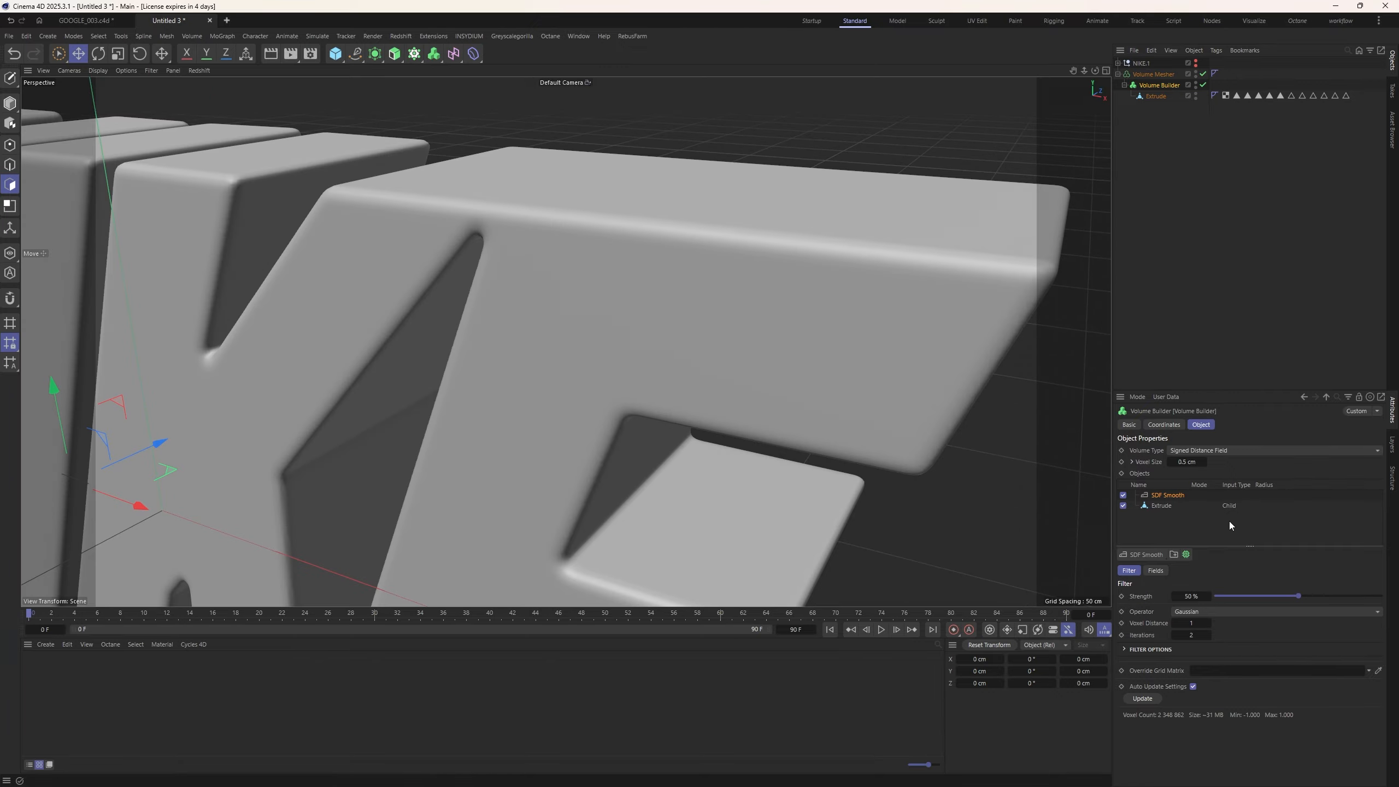
{"action": "left_click", "coordinate": [1191, 596]}
{"action": "type", "text": "25"}
{"action": "key", "text": "Return"}
{"action": "right_click_drag", "start_coordinate": [687, 269], "coordinate": [685, 311], "text": "alt"}
{"action": "left_click_drag", "start_coordinate": [685, 310], "coordinate": [706, 484], "text": "alt"}
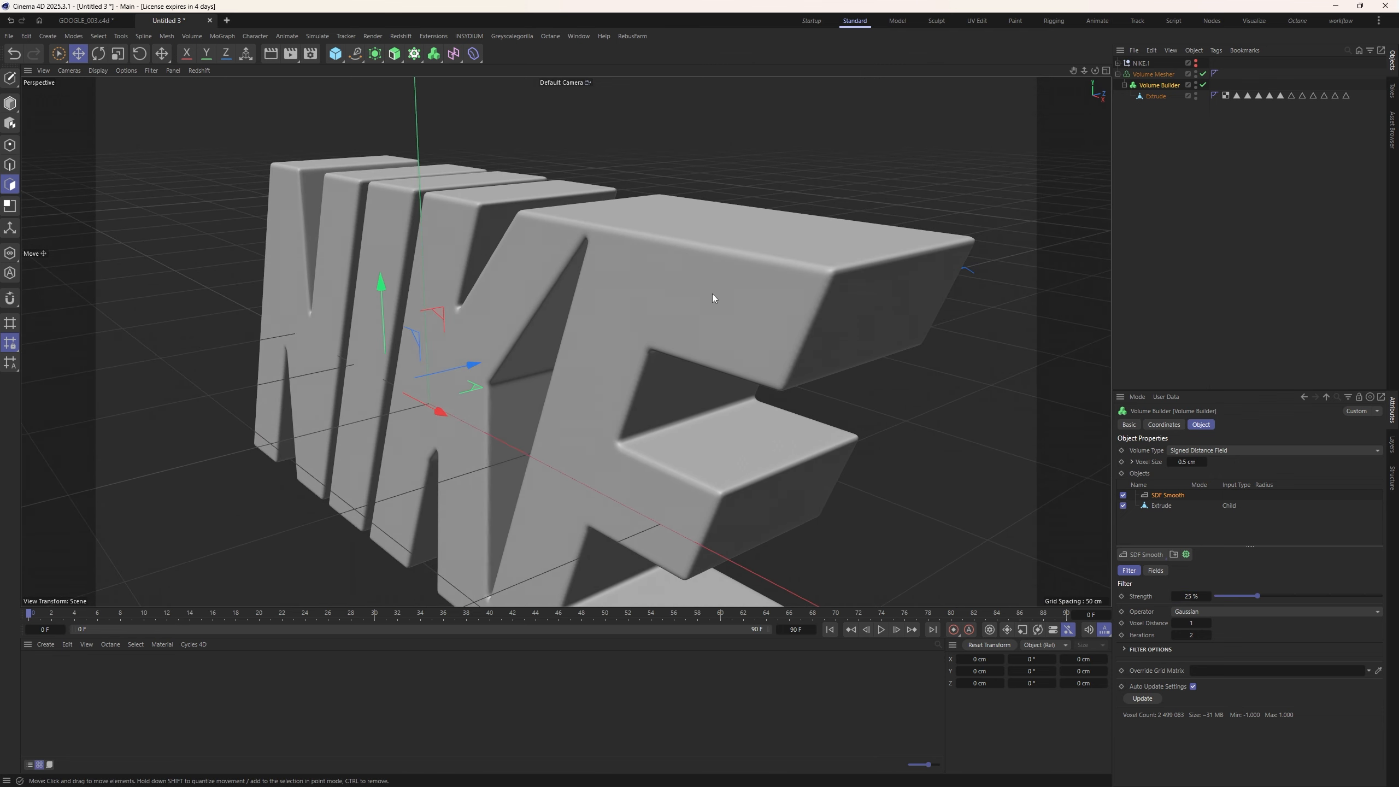
{"action": "right_click_drag", "start_coordinate": [712, 293], "coordinate": [666, 251], "text": "alt"}
{"action": "mouse_move", "coordinate": [665, 252]}
{"action": "left_mouse_down", "text": "alt"}
{"action": "mouse_move", "coordinate": [735, 232]}
{"action": "mouse_move", "coordinate": [651, 256]}
{"action": "left_mouse_up", "text": "alt"}
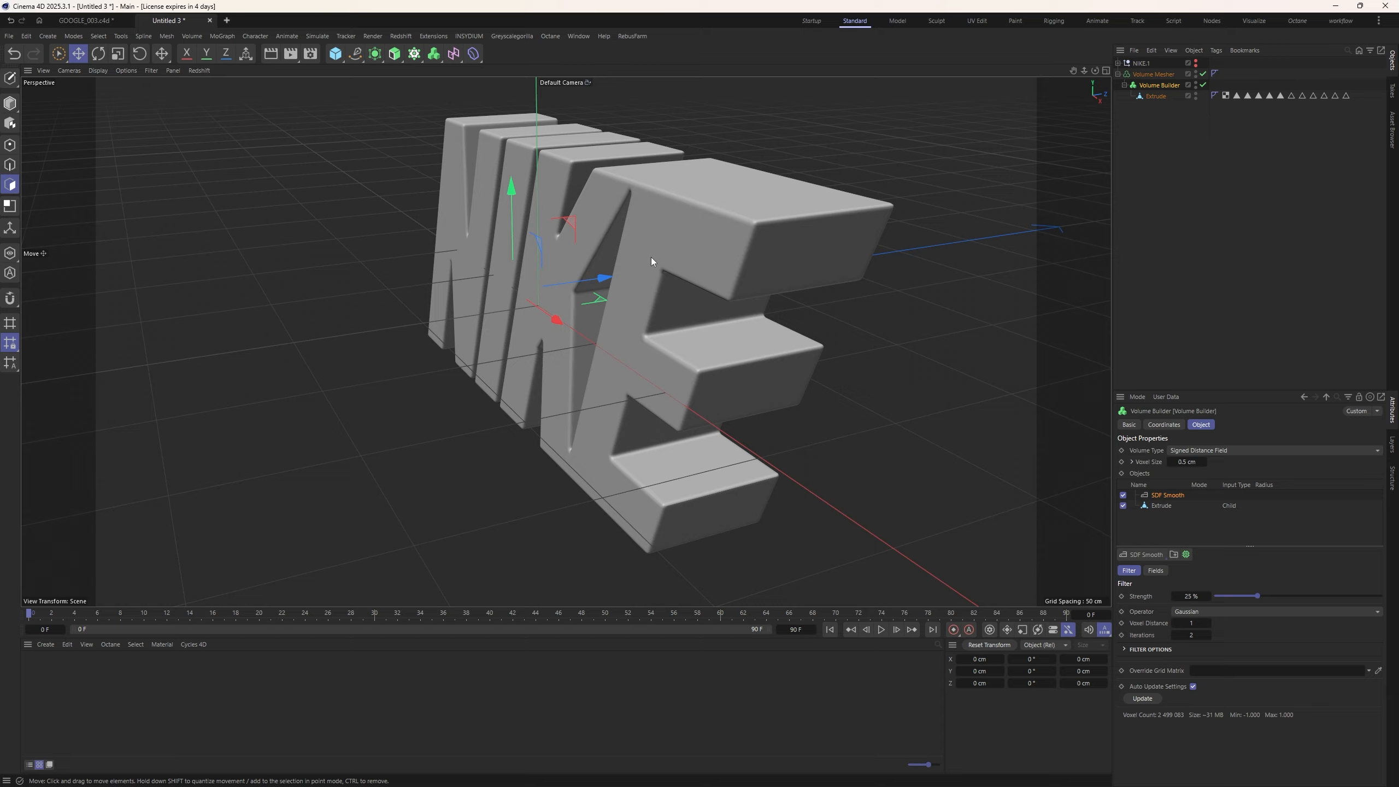
Convert the Volume Mesher into an editable polygon object and check its polygons on the letter E
{"action": "left_click", "coordinate": [1153, 74]}
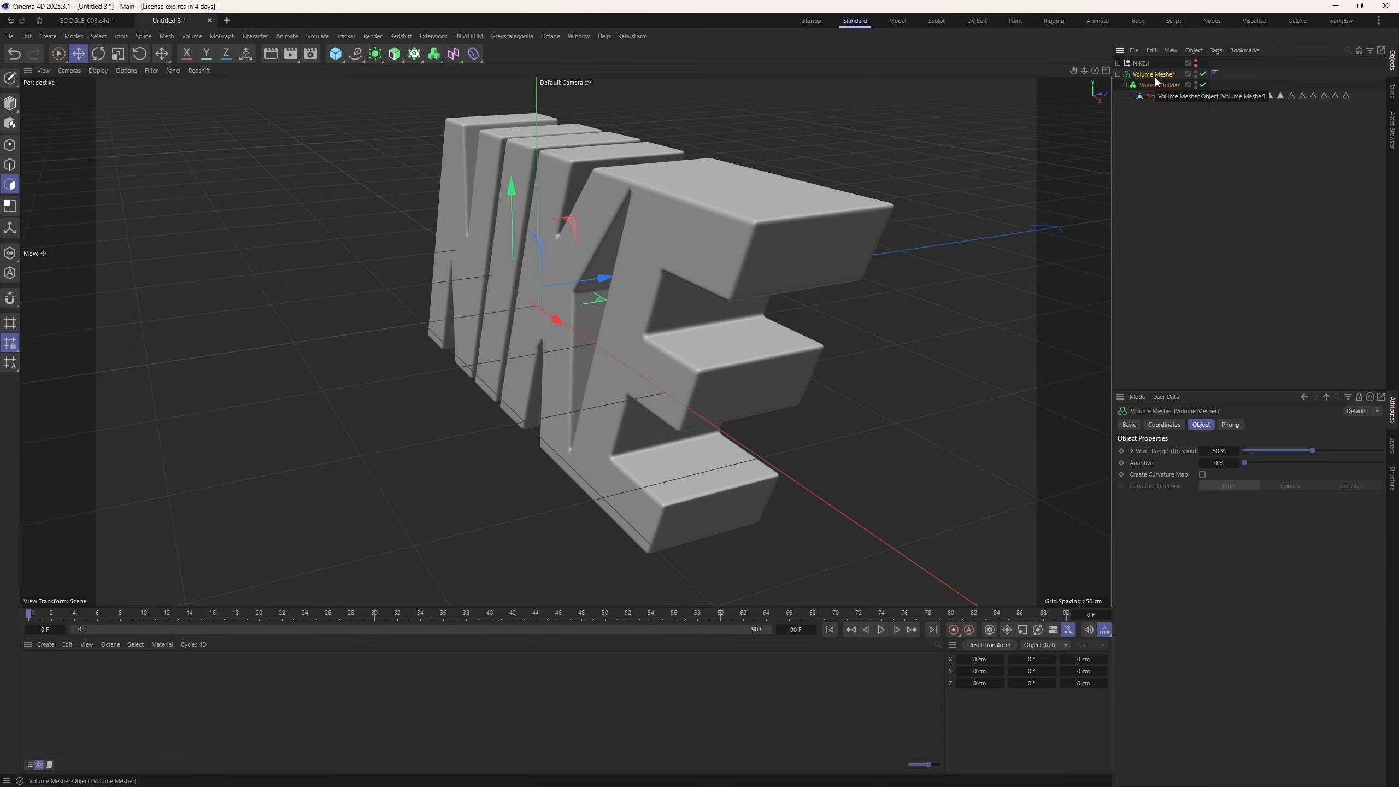
{"action": "key", "text": "c"}
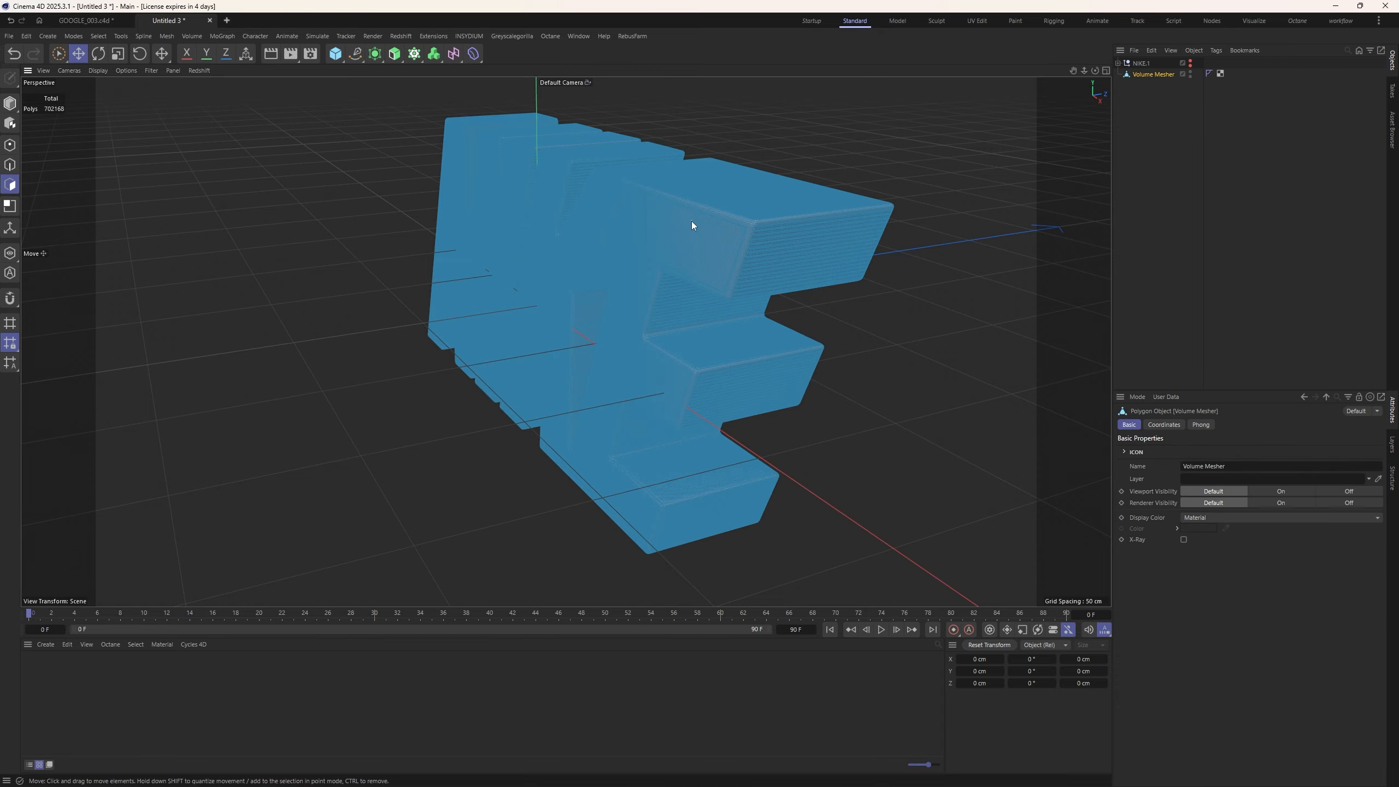
{"action": "right_click_drag", "start_coordinate": [691, 221], "coordinate": [798, 192], "text": "alt"}
{"action": "left_click_drag", "start_coordinate": [798, 192], "coordinate": [689, 259], "text": "alt"}
{"action": "right_click", "coordinate": [771, 253]}
{"action": "key", "text": "Escape"}
{"action": "right_click_drag", "start_coordinate": [688, 256], "coordinate": [909, 214], "text": "alt"}
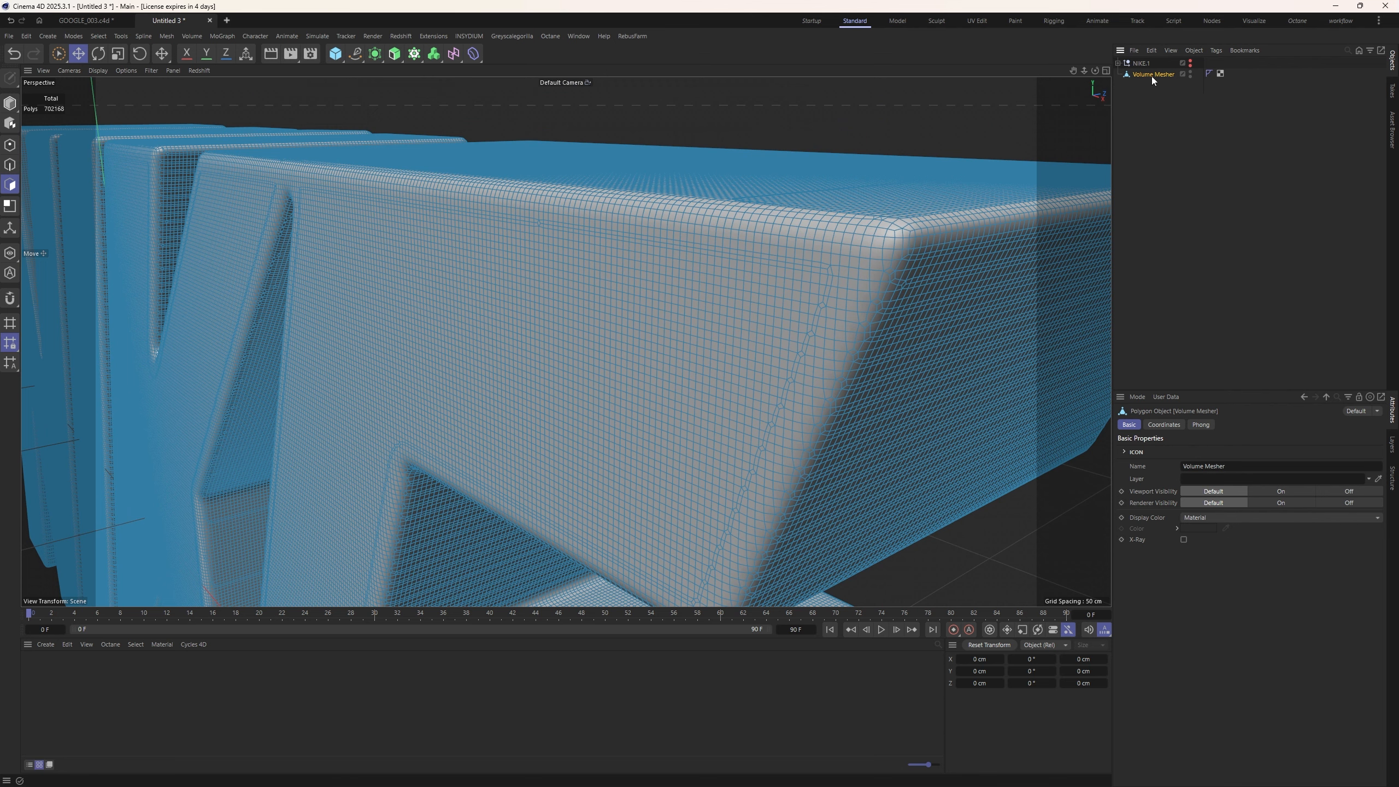
Add a Remesh generator as the parent of the Volume Mesher polygon object
{"action": "key", "text": "shift+c"}
{"action": "type", "text": "REME"}
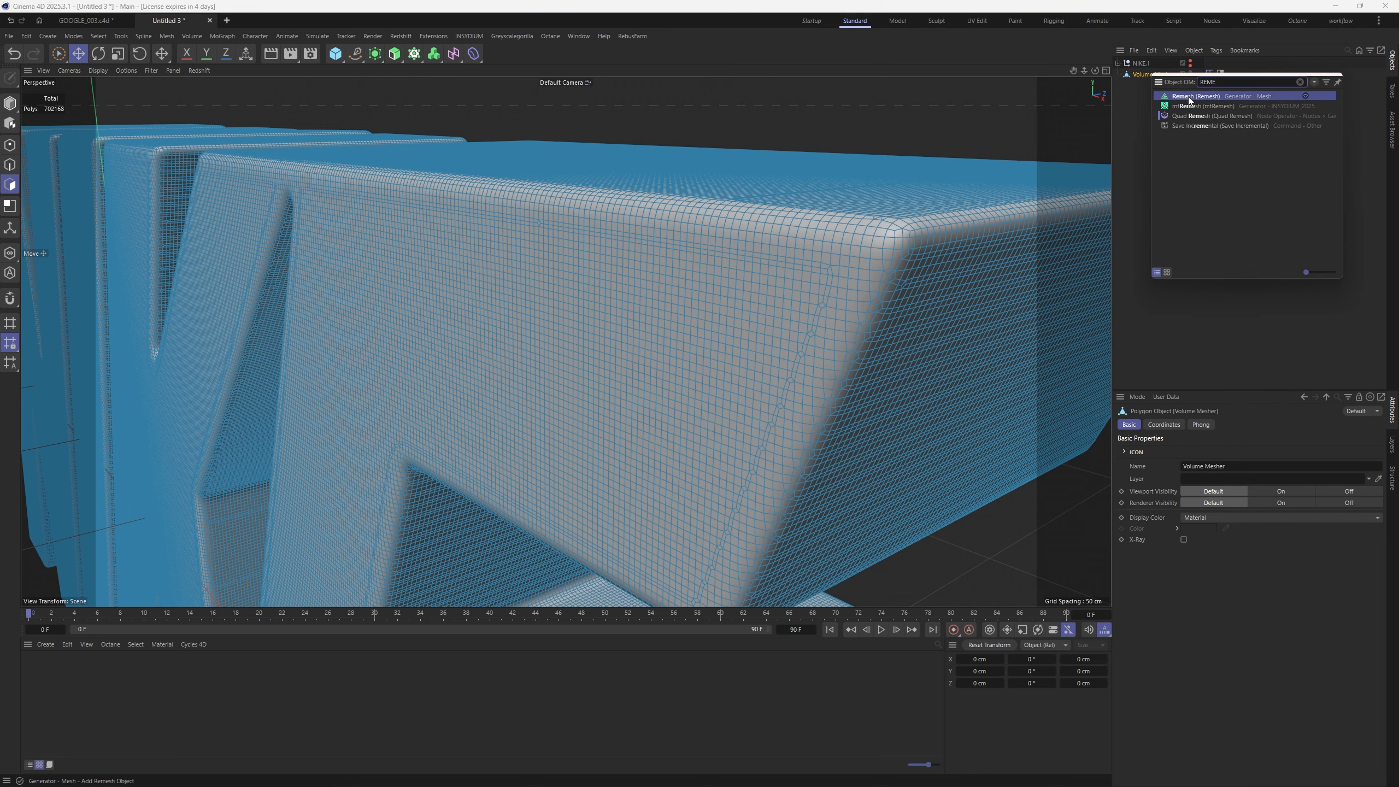
{"action": "left_click", "coordinate": [1190, 97]}
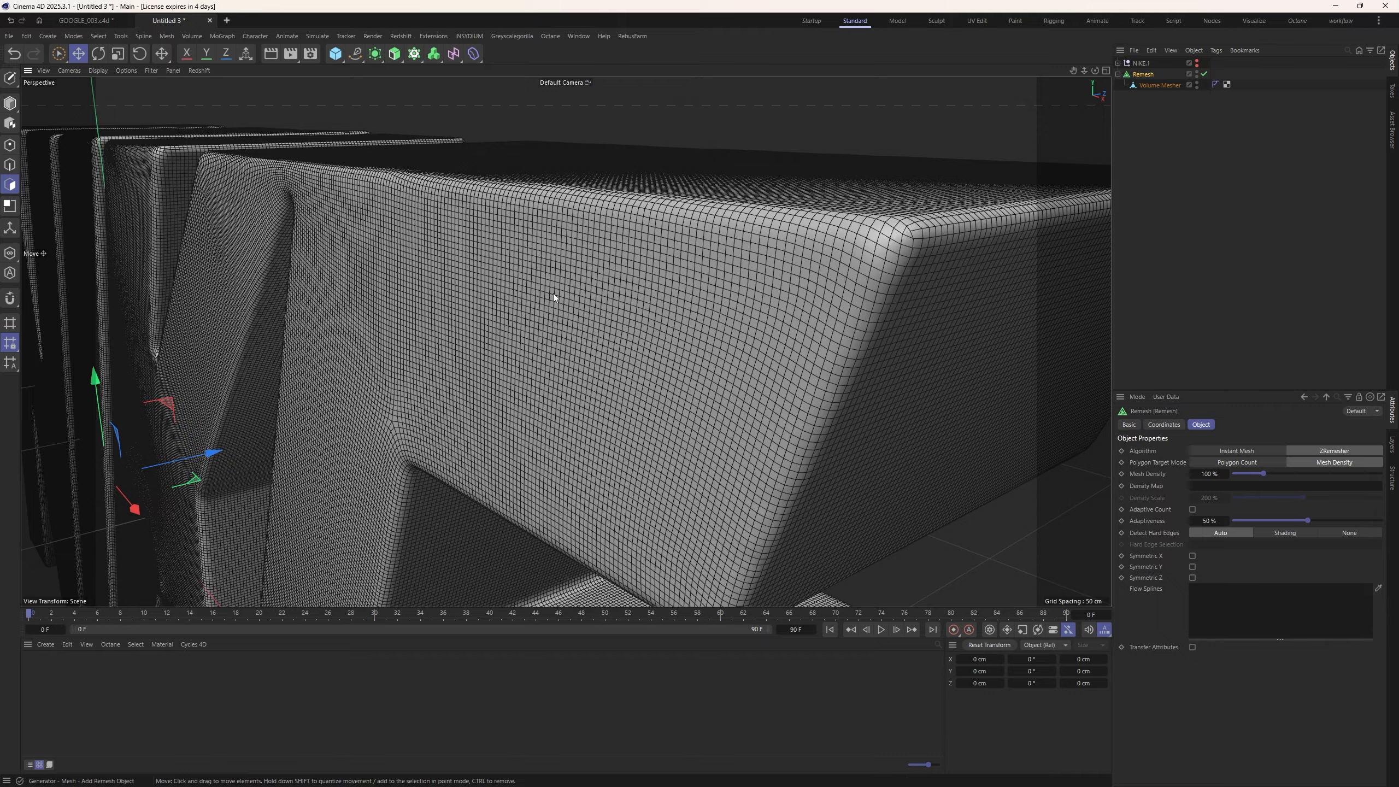
Examine the remeshed letters from several angles, with wireframe lines and in plain shading
{"action": "right_click_drag", "start_coordinate": [531, 266], "coordinate": [484, 331], "text": "alt"}
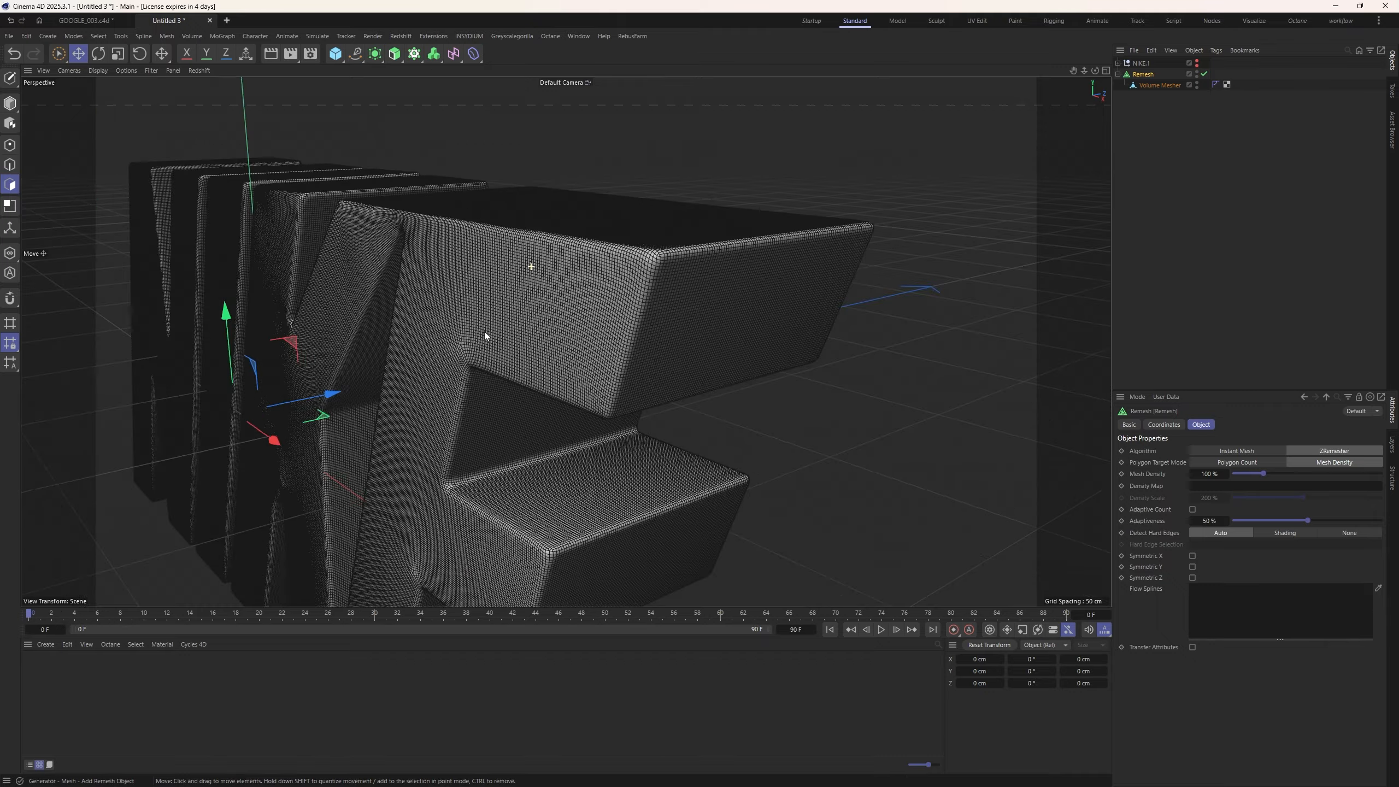
{"action": "left_click_drag", "start_coordinate": [453, 300], "coordinate": [542, 283], "text": "alt"}
{"action": "right_click_drag", "start_coordinate": [496, 285], "coordinate": [464, 246], "text": "alt"}
{"action": "middle_click_drag", "start_coordinate": [355, 401], "coordinate": [468, 243], "text": "alt"}
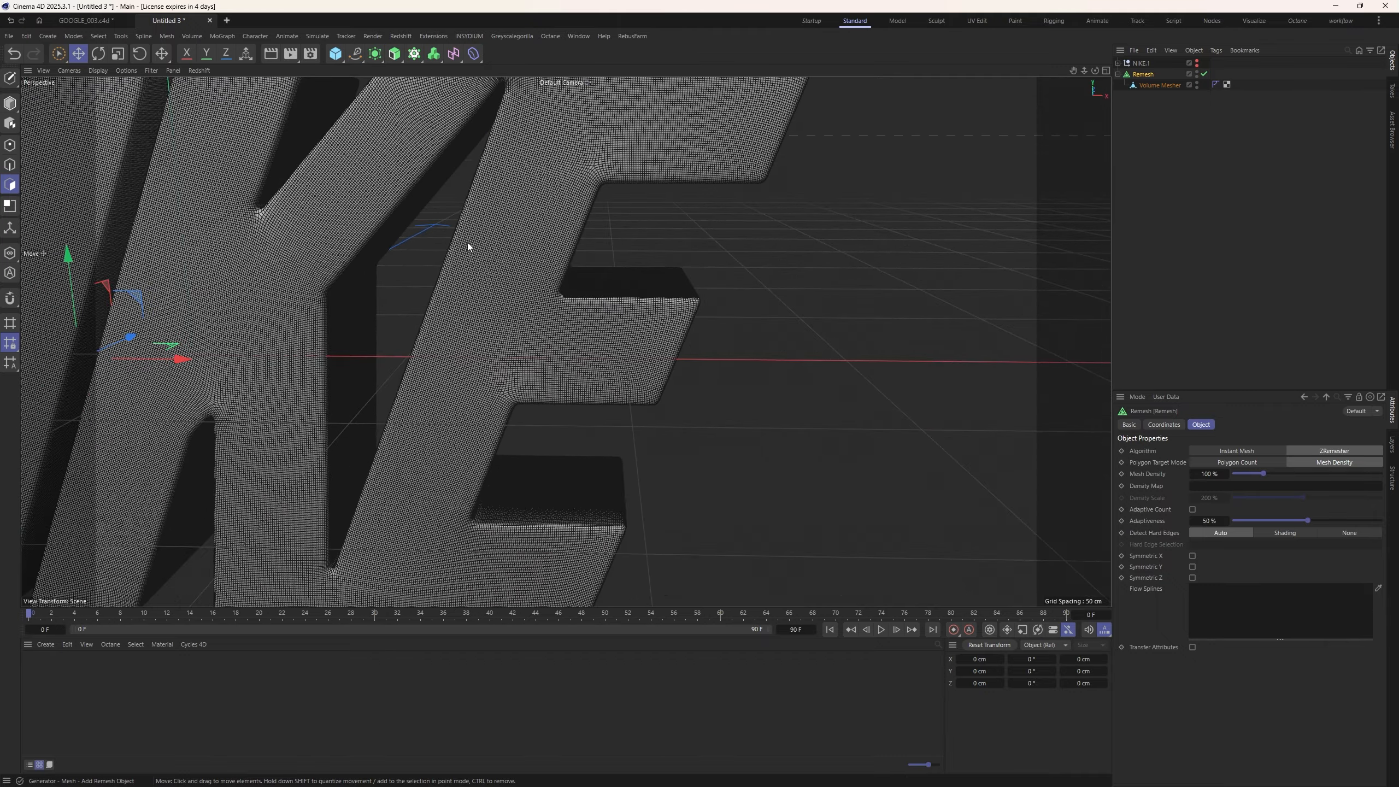
{"action": "key", "text": "n"}
{"action": "key", "text": "a"}
{"action": "mouse_move", "coordinate": [287, 335]}
{"action": "middle_mouse_down", "text": "alt"}
{"action": "mouse_move", "coordinate": [445, 230]}
{"action": "mouse_move", "coordinate": [566, 210]}
{"action": "mouse_move", "coordinate": [776, 394]}
{"action": "mouse_move", "coordinate": [704, 478]}
{"action": "middle_mouse_up", "text": "alt"}
{"action": "middle_click_drag", "start_coordinate": [209, 457], "coordinate": [389, 366], "text": "alt"}
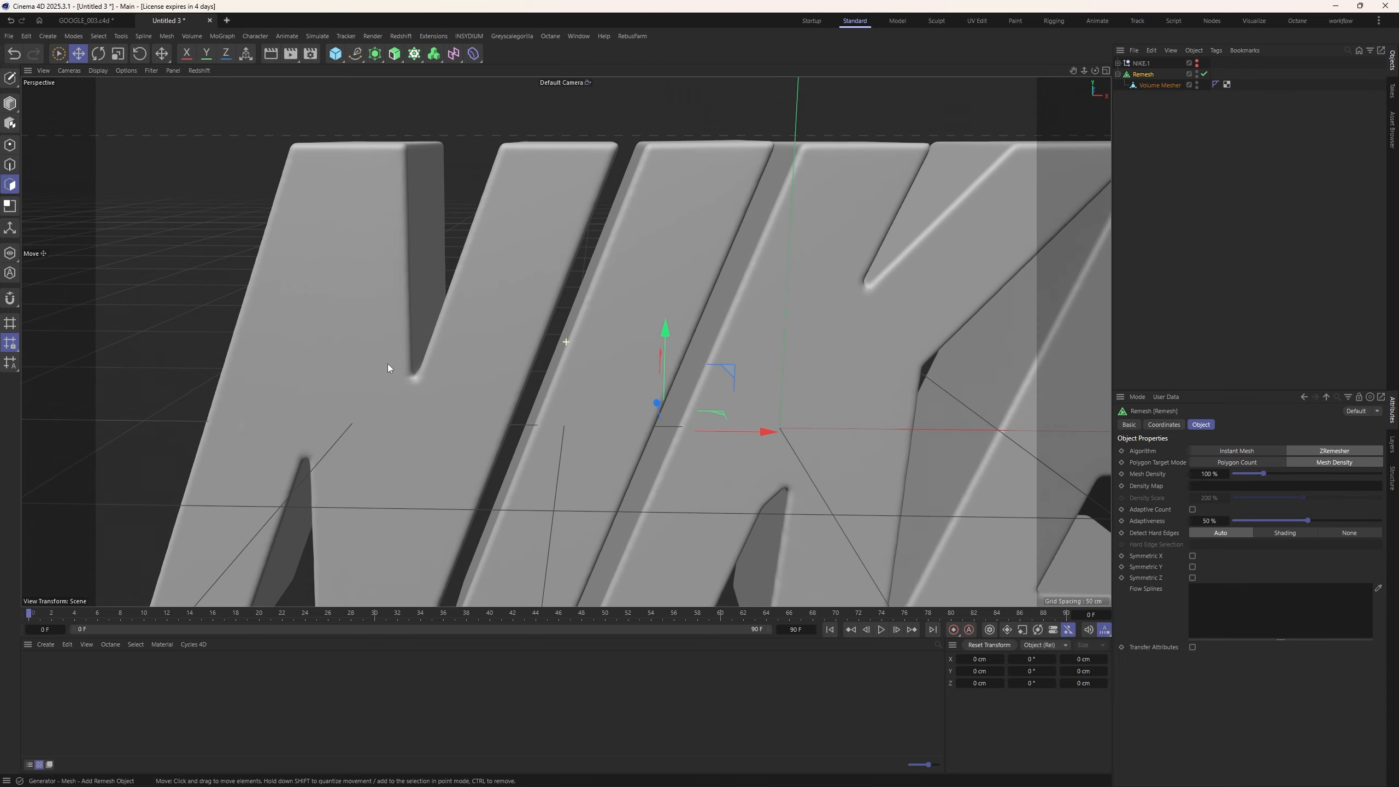
Hide the grid in the viewport around the remeshed letter N
{"action": "right_click_drag", "start_coordinate": [242, 442], "coordinate": [286, 401], "text": "alt"}
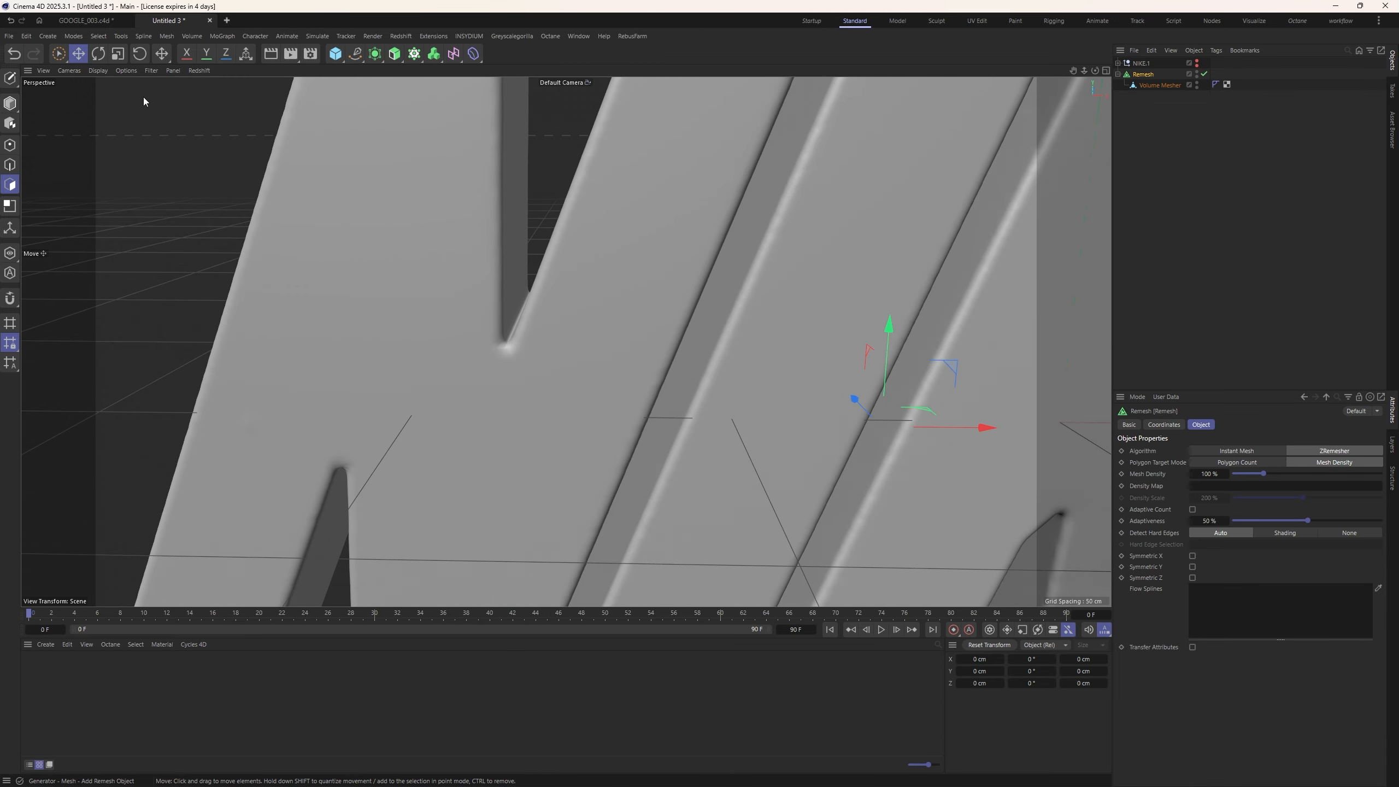
{"action": "left_click", "coordinate": [151, 71]}
{"action": "left_click", "coordinate": [181, 146]}
{"action": "middle_click_drag", "start_coordinate": [272, 471], "coordinate": [328, 403], "text": "alt"}
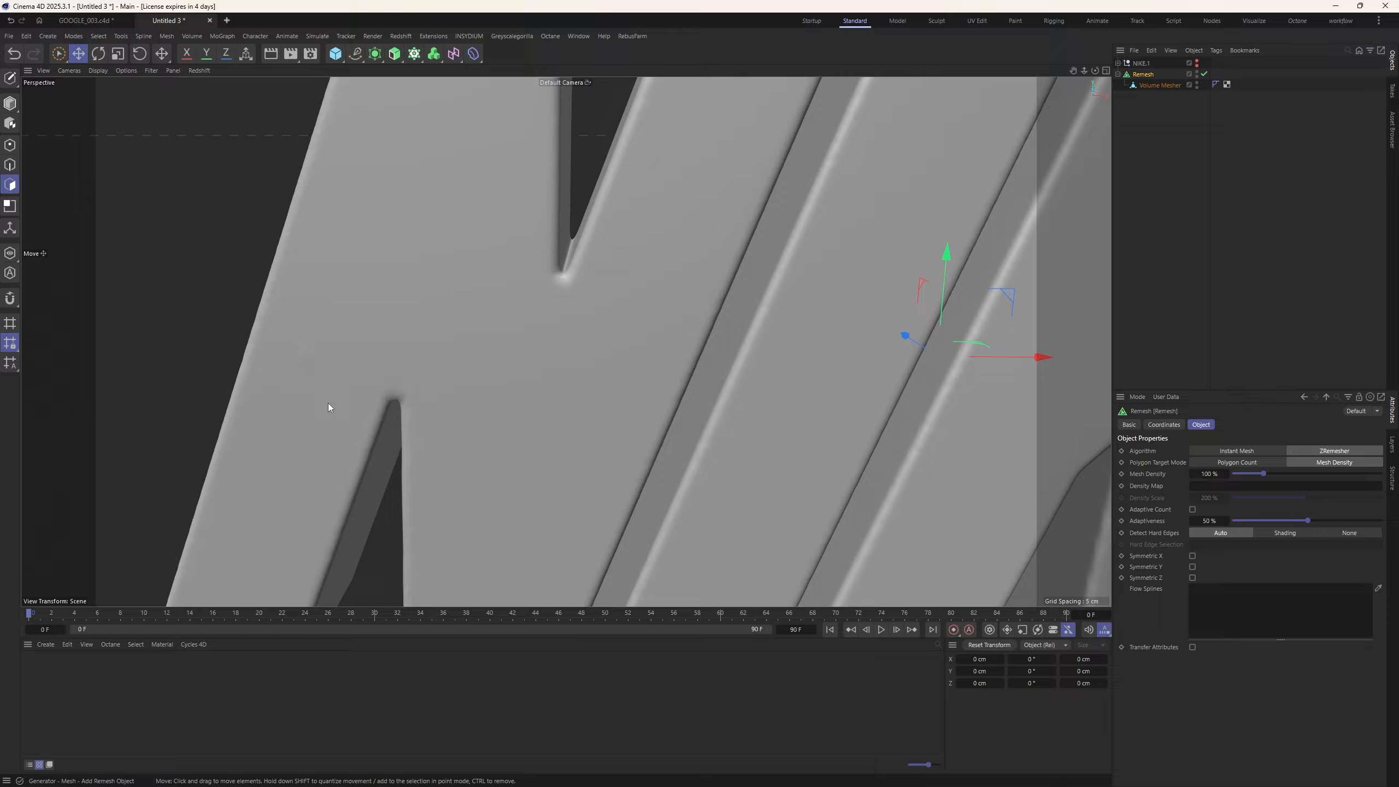
{"action": "mouse_move", "coordinate": [317, 358]}
{"action": "left_mouse_down", "text": "alt"}
{"action": "mouse_move", "coordinate": [363, 347]}
{"action": "mouse_move", "coordinate": [335, 366]}
{"action": "mouse_move", "coordinate": [323, 348]}
{"action": "mouse_move", "coordinate": [337, 341]}
{"action": "left_mouse_up", "text": "alt"}
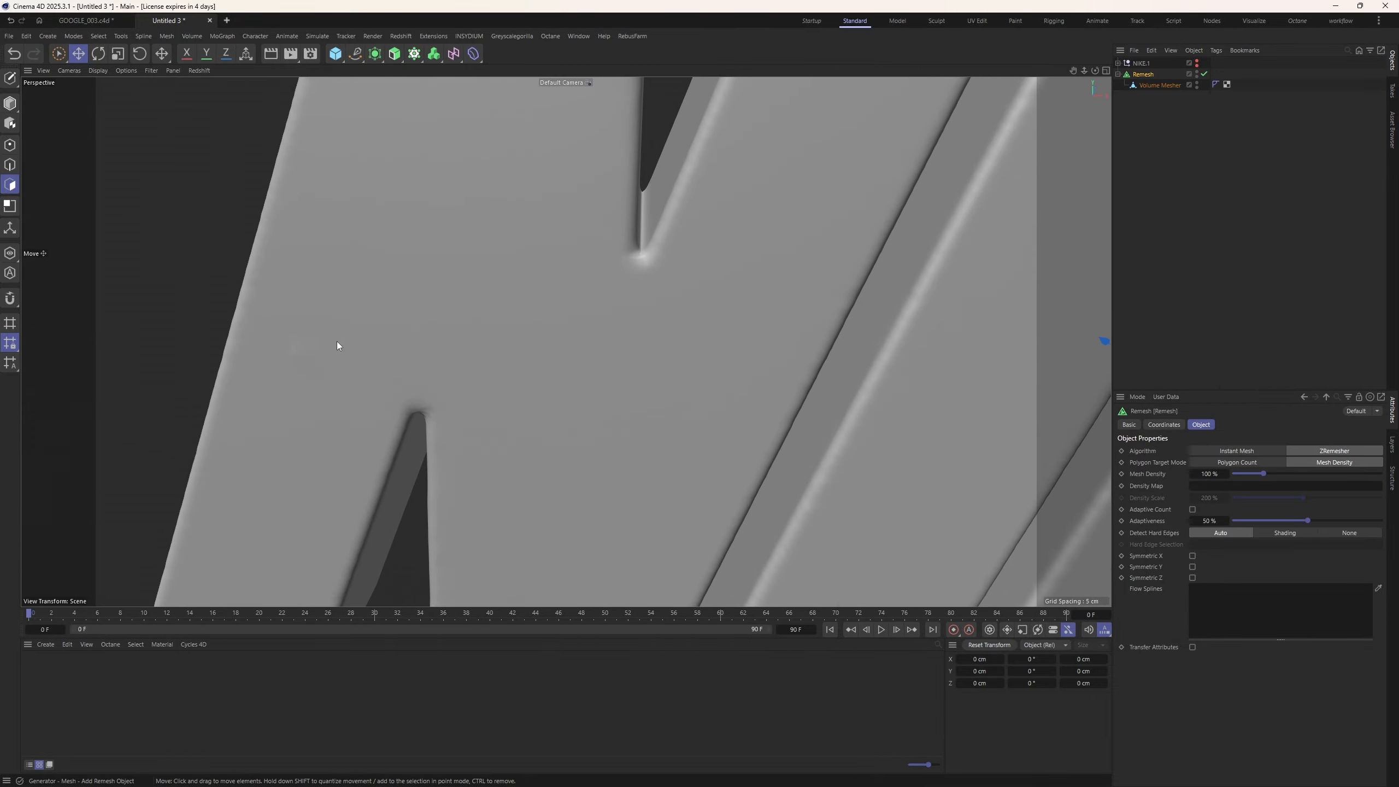
Inspect the remeshed surface up close and across the whole word, switching the wireframe lines on and off
{"action": "key", "text": "n"}
{"action": "key", "text": "b"}
{"action": "right_click_drag", "start_coordinate": [287, 375], "coordinate": [341, 350], "text": "alt"}
{"action": "left_click_drag", "start_coordinate": [401, 336], "coordinate": [393, 339], "text": "alt"}
{"action": "key", "text": "h"}
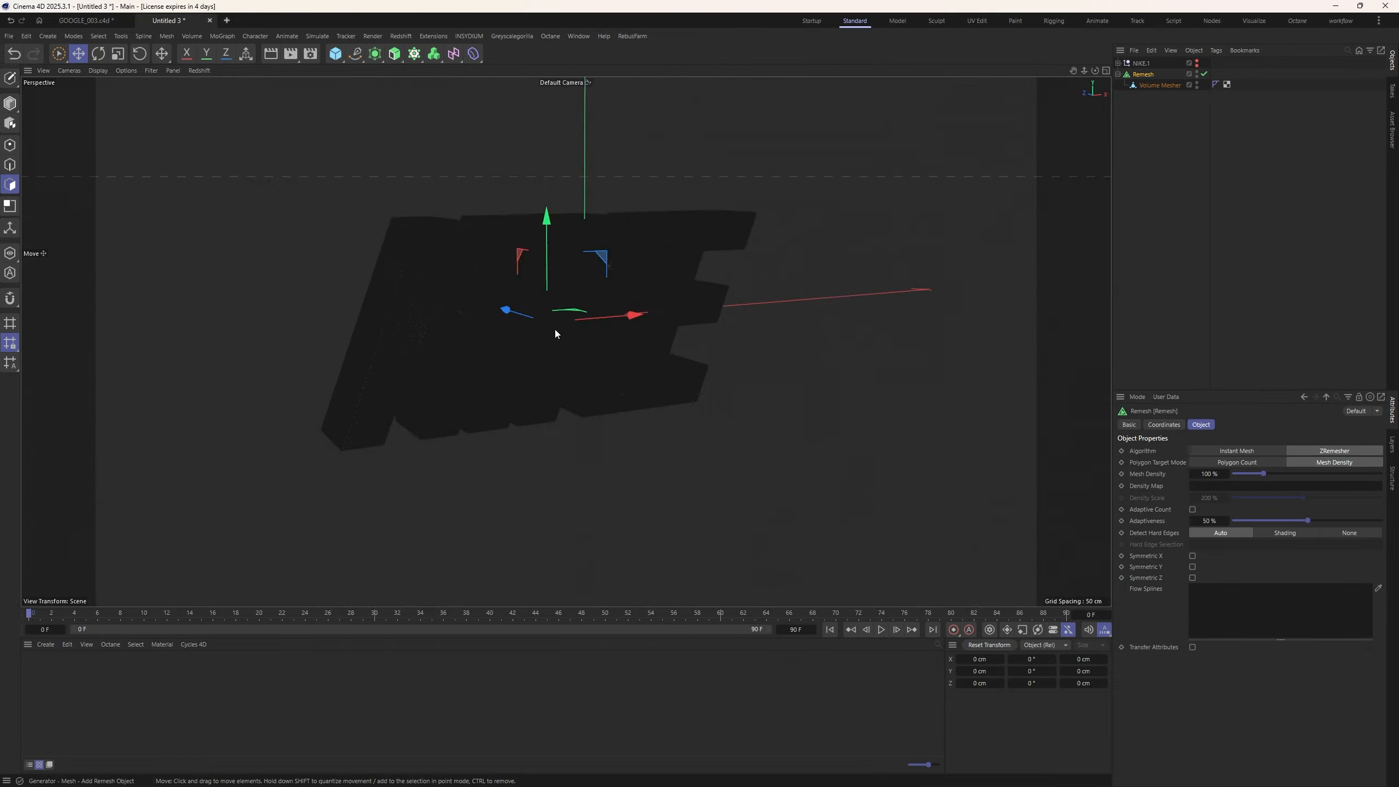
{"action": "right_click_drag", "start_coordinate": [555, 329], "coordinate": [570, 278], "text": "alt"}
{"action": "left_click_drag", "start_coordinate": [577, 292], "coordinate": [442, 327], "text": "alt"}
{"action": "key", "text": "n"}
{"action": "key", "text": "a"}
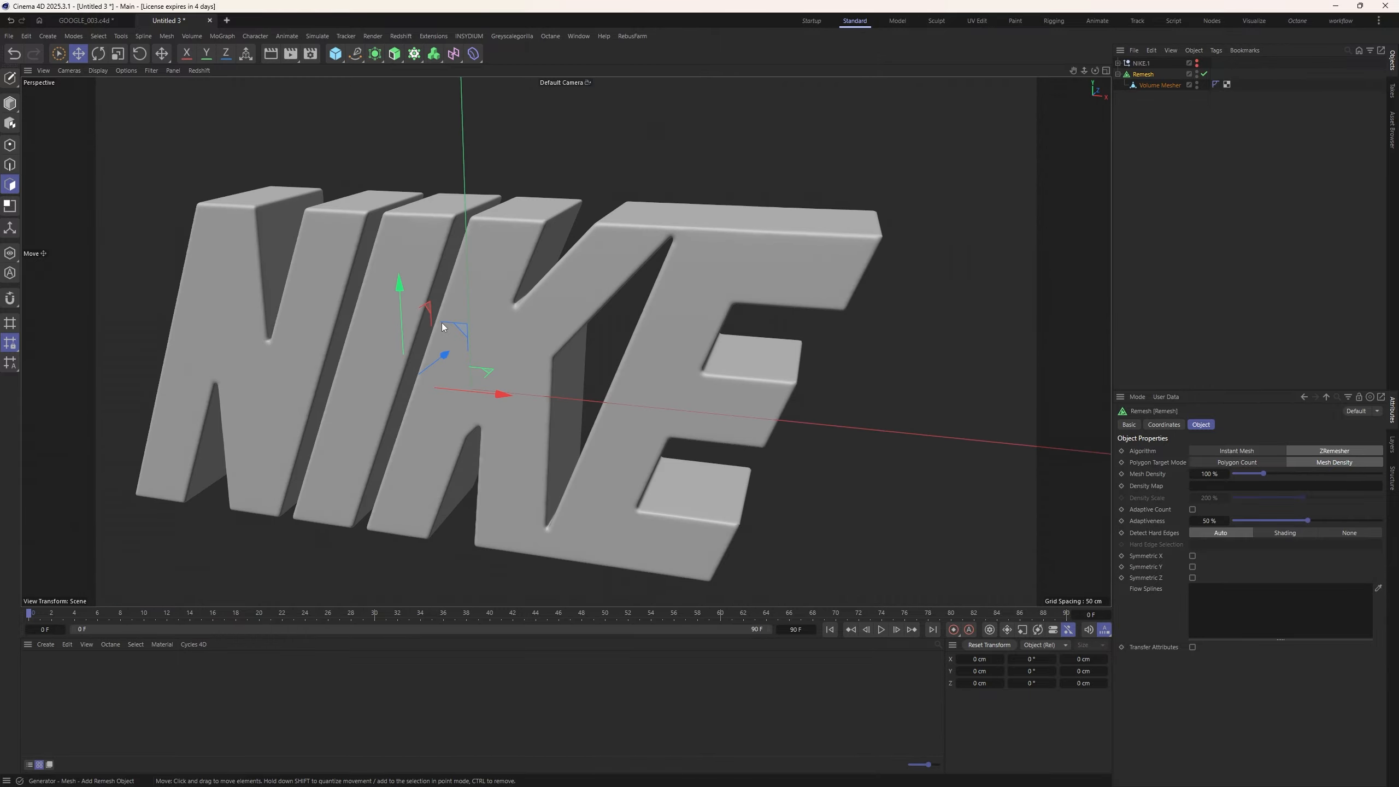
{"action": "left_click_drag", "start_coordinate": [566, 287], "coordinate": [699, 271], "text": "alt"}
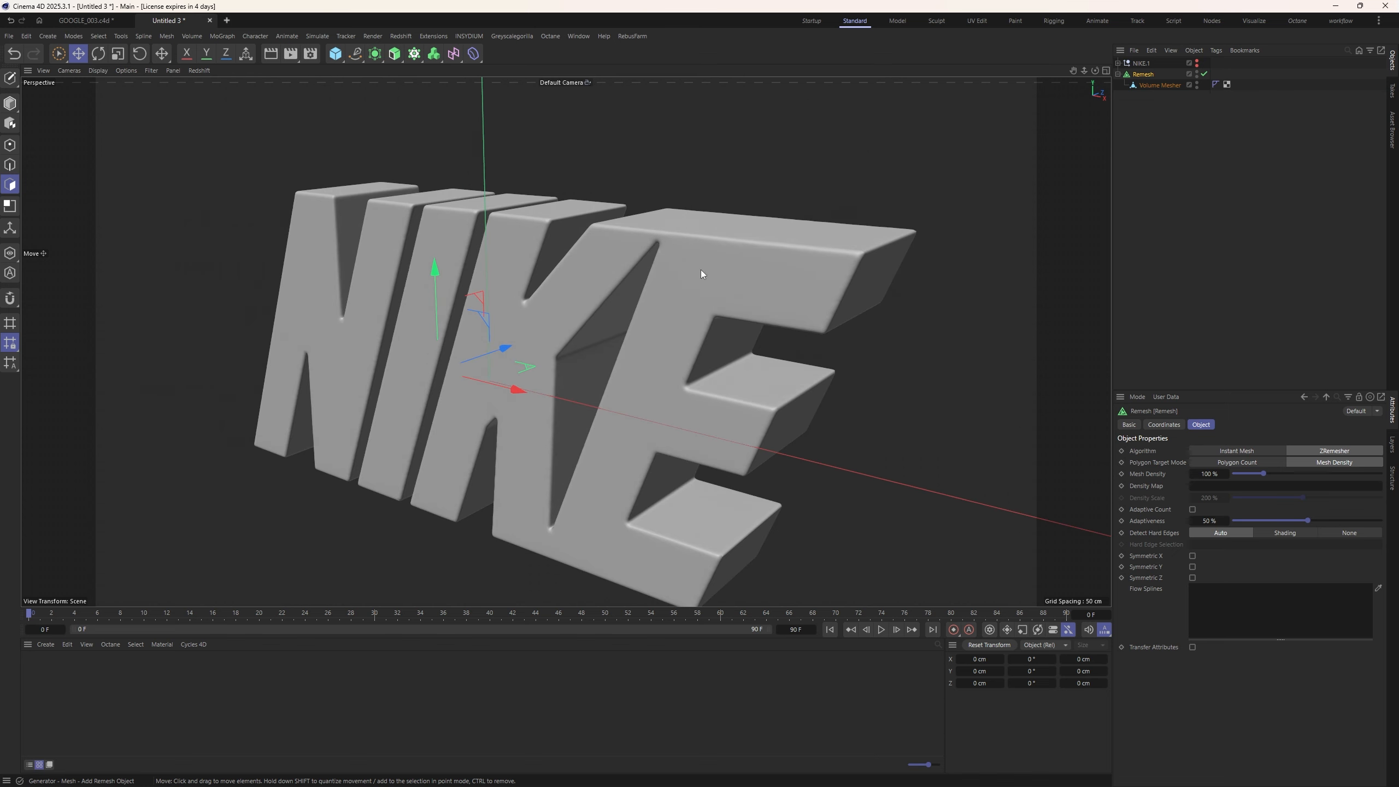
Move the NIKE.1 null below the Remesh object in the object hierarchy
{"action": "left_click", "coordinate": [1158, 97]}
{"action": "left_click", "coordinate": [1144, 76]}
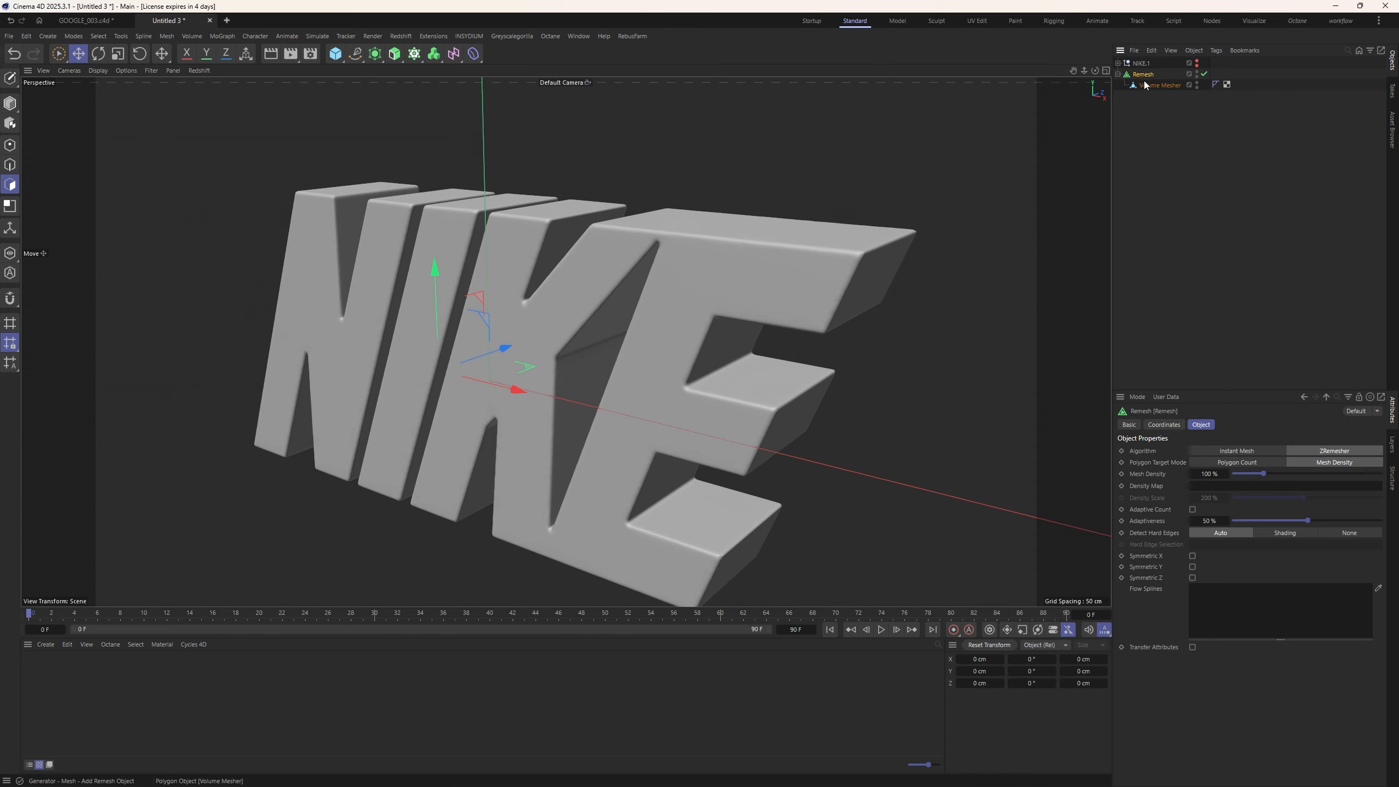
{"action": "left_click", "coordinate": [1151, 88]}
{"action": "mouse_move", "coordinate": [1158, 116]}
{"action": "left_mouse_down", "text": "ctrl"}
{"action": "mouse_move", "coordinate": [1234, 127]}
{"action": "mouse_move", "coordinate": [1144, 94]}
{"action": "mouse_move", "coordinate": [1138, 64]}
{"action": "mouse_move", "coordinate": [1152, 133]}
{"action": "left_mouse_up", "text": "ctrl"}
{"action": "left_click", "coordinate": [1118, 63]}
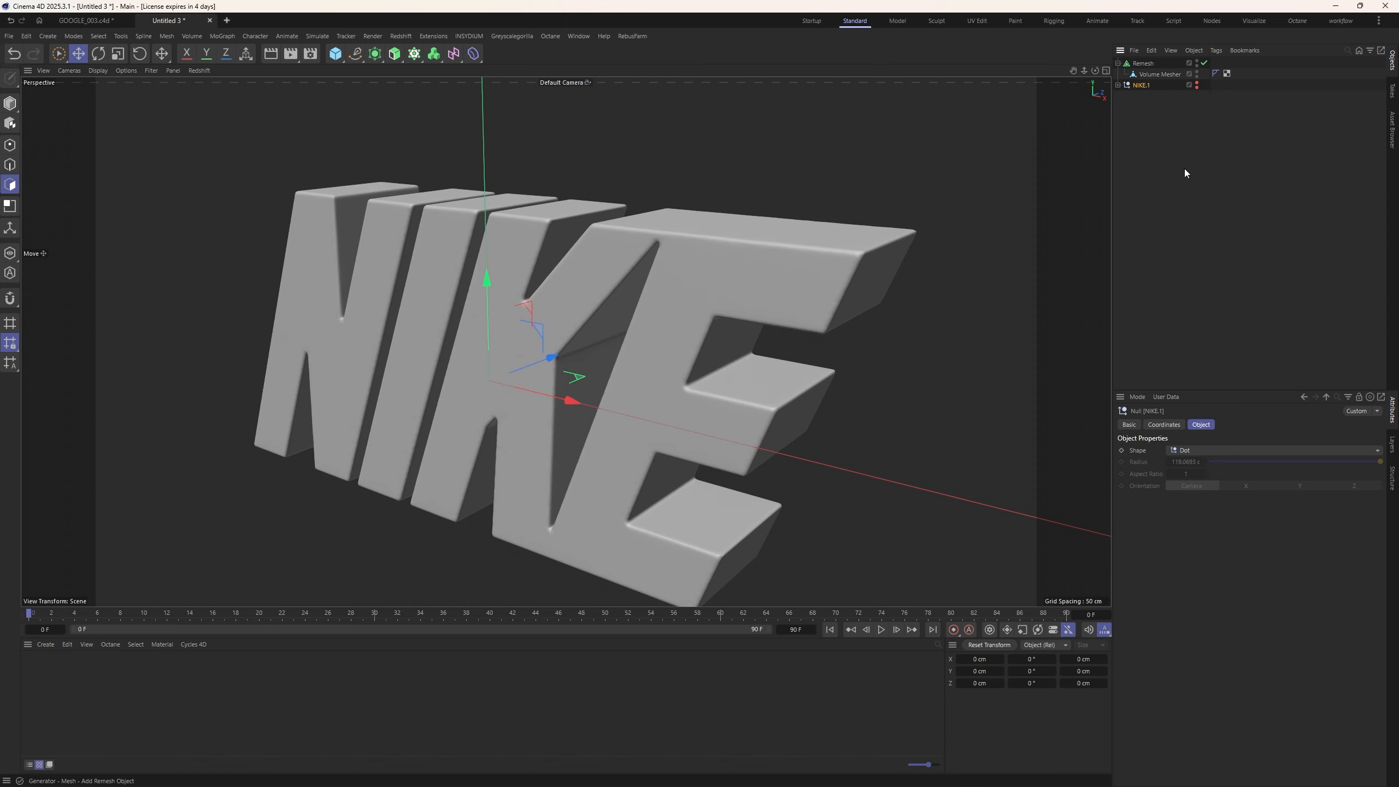
Convert the Remesh generator into an editable polygon object and rename it NIKE_SPAWN
{"action": "left_click", "coordinate": [1141, 63]}
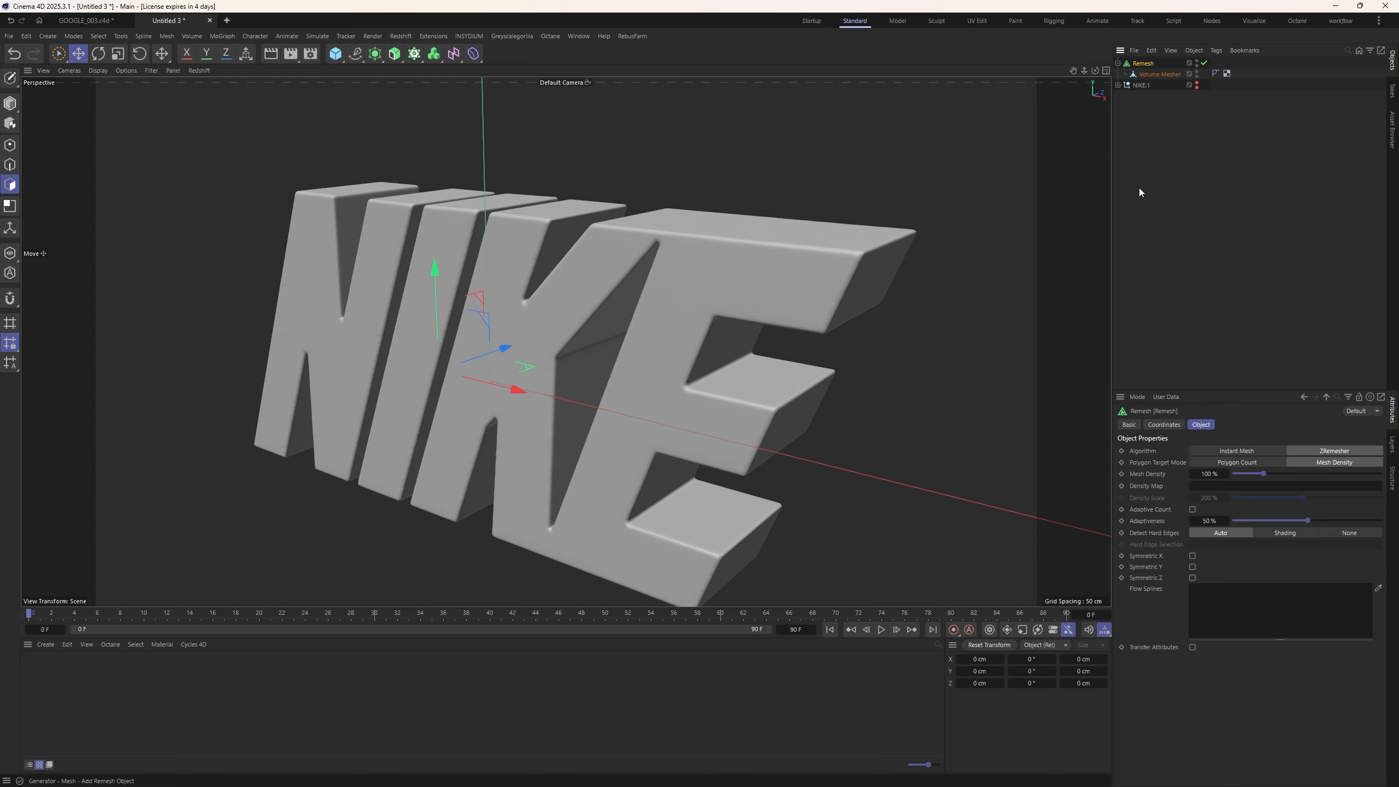
{"action": "key", "text": "c"}
{"action": "double_click", "coordinate": [1141, 64]}
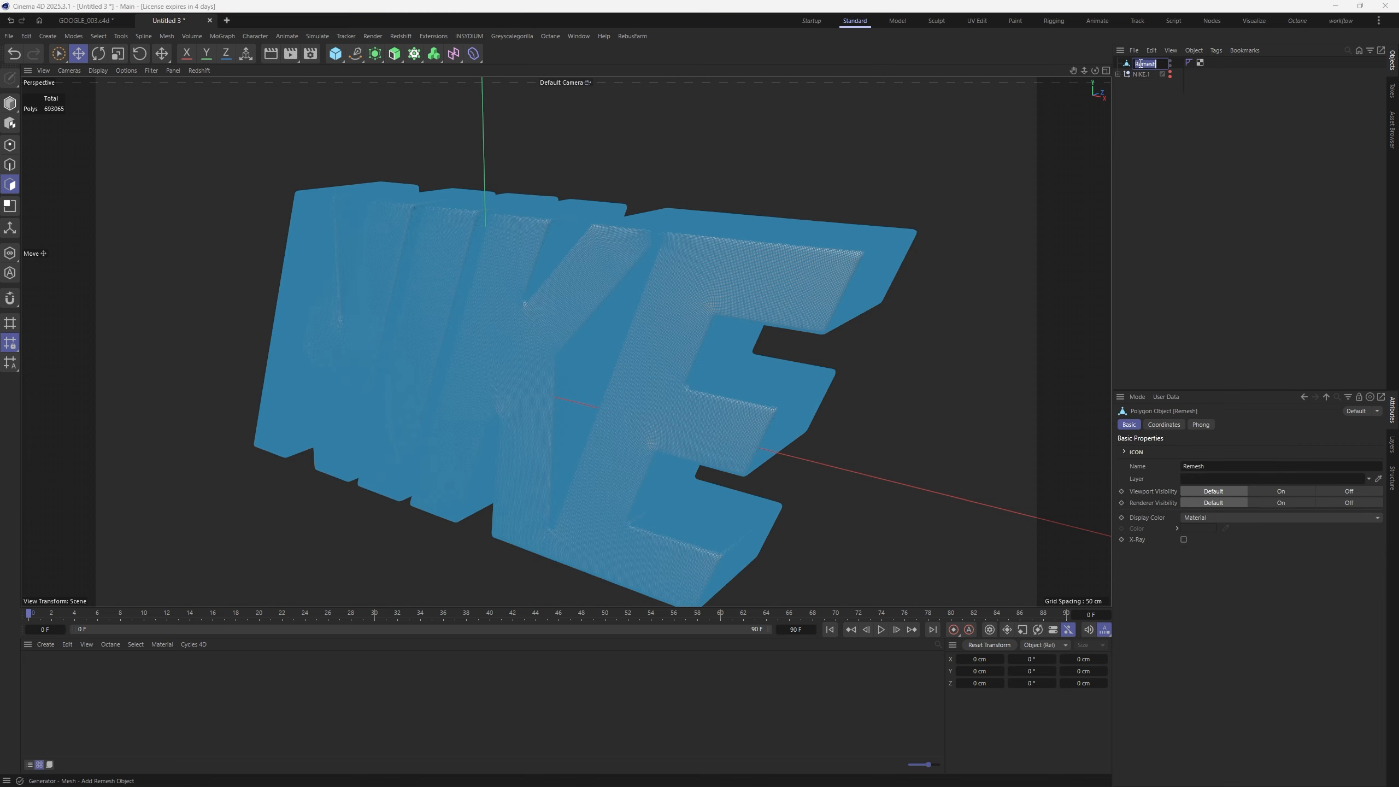
{"action": "type", "text": "NIKE_SPAWN"}
{"action": "key", "text": "Return"}
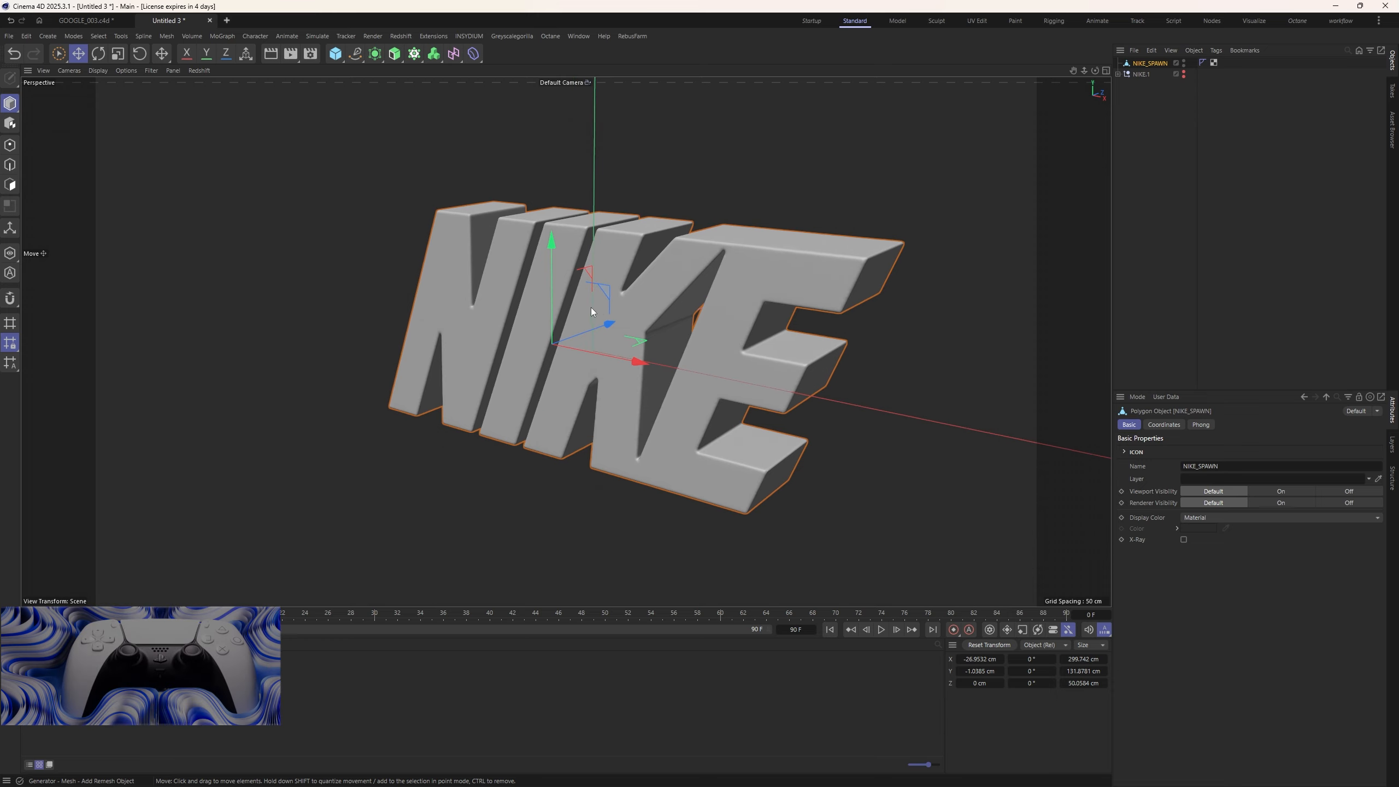
Rotate NIKE_SPAWN to a pitch of -90° so the letters lie flat
{"action": "left_click_drag", "start_coordinate": [590, 308], "coordinate": [617, 335], "text": "alt"}
{"action": "key", "text": "r"}
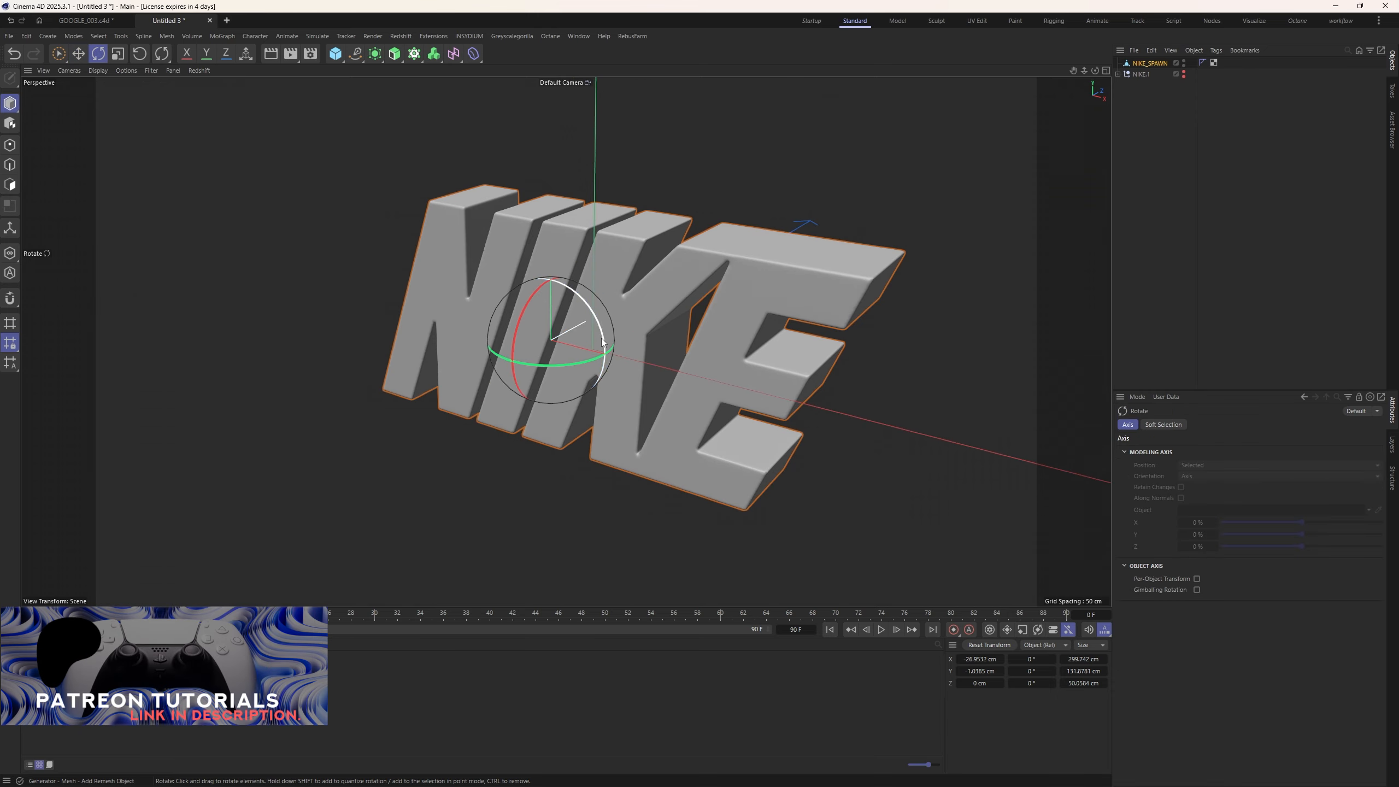
{"action": "left_click_drag", "start_coordinate": [515, 335], "coordinate": [611, 432]}
{"action": "right_click_drag", "start_coordinate": [610, 433], "coordinate": [604, 330], "text": "alt"}
{"action": "middle_click_drag", "start_coordinate": [631, 322], "coordinate": [647, 359], "text": "alt"}
{"action": "left_click_drag", "start_coordinate": [647, 358], "coordinate": [633, 400], "text": "alt"}
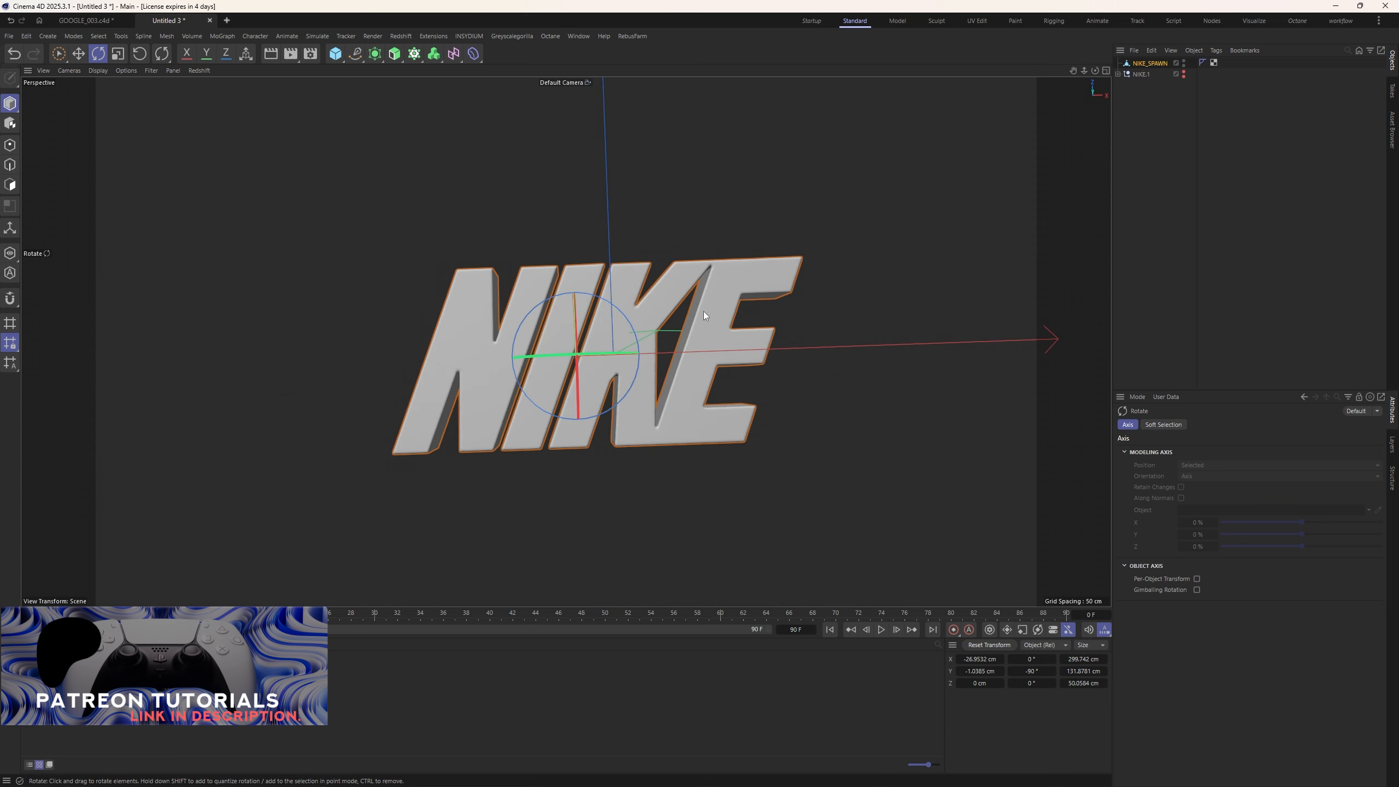
{"action": "left_click_drag", "start_coordinate": [703, 311], "coordinate": [577, 263], "text": "alt"}
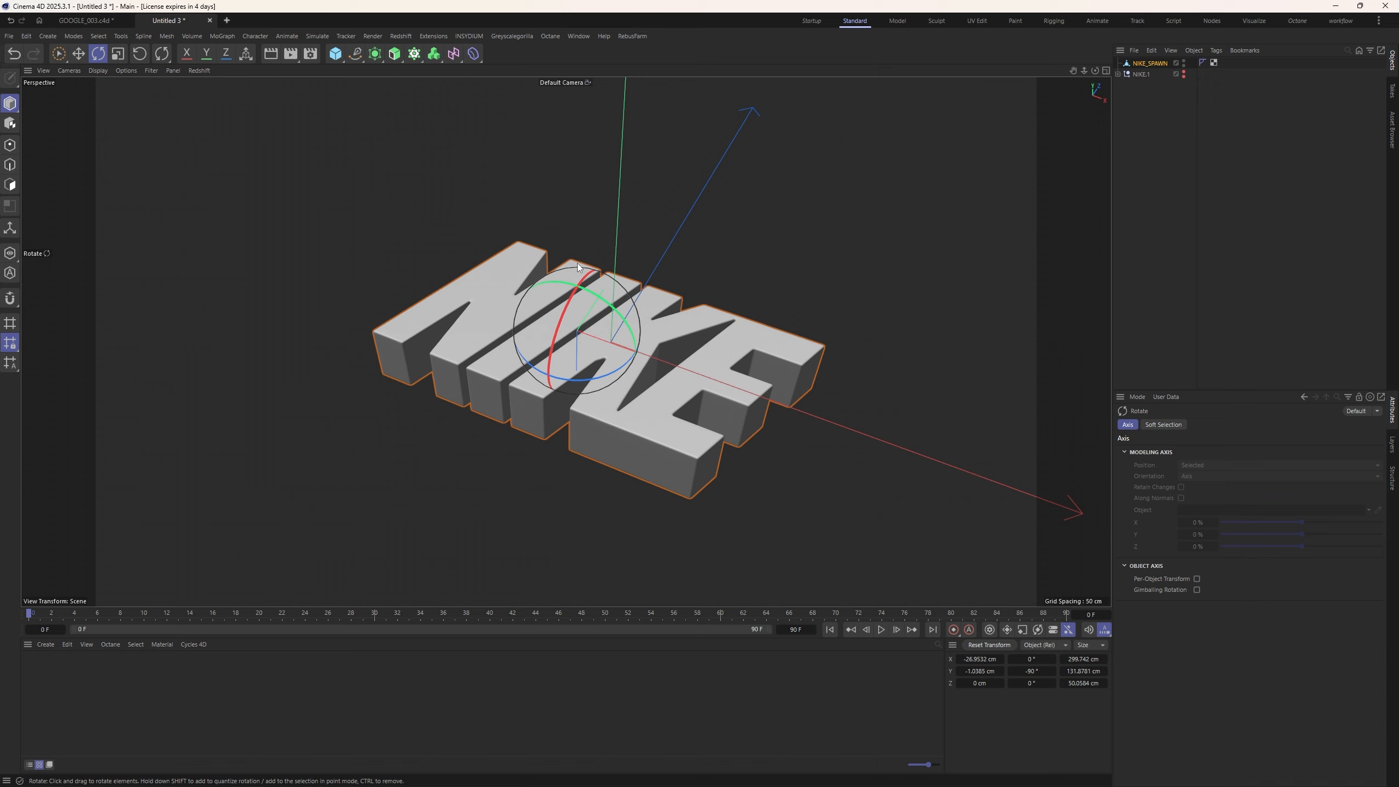
Add a particle Mesh Emitter to the scene
{"action": "left_click", "coordinate": [1227, 215]}
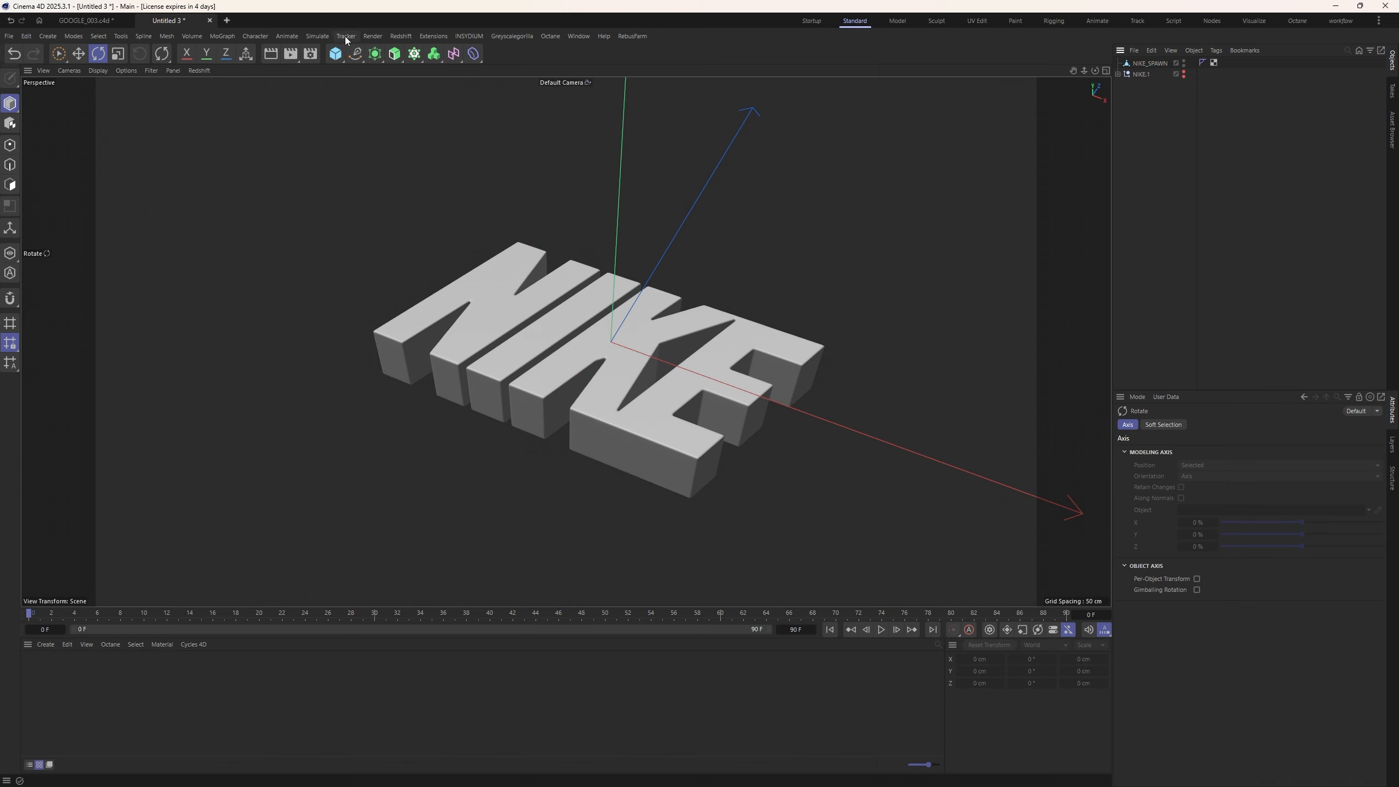
{"action": "left_click", "coordinate": [318, 36]}
{"action": "mouse_move", "coordinate": [357, 171]}
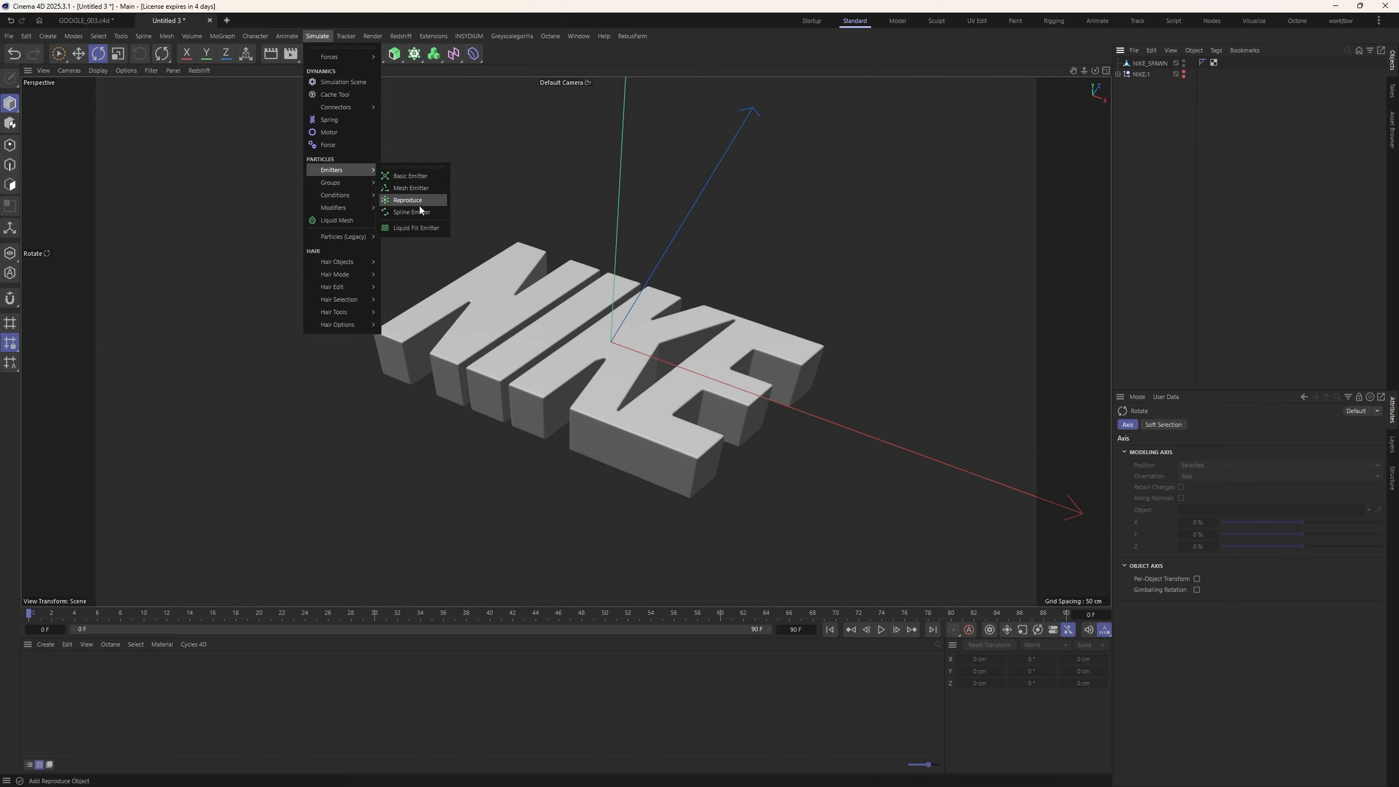
{"action": "left_click", "coordinate": [422, 186]}
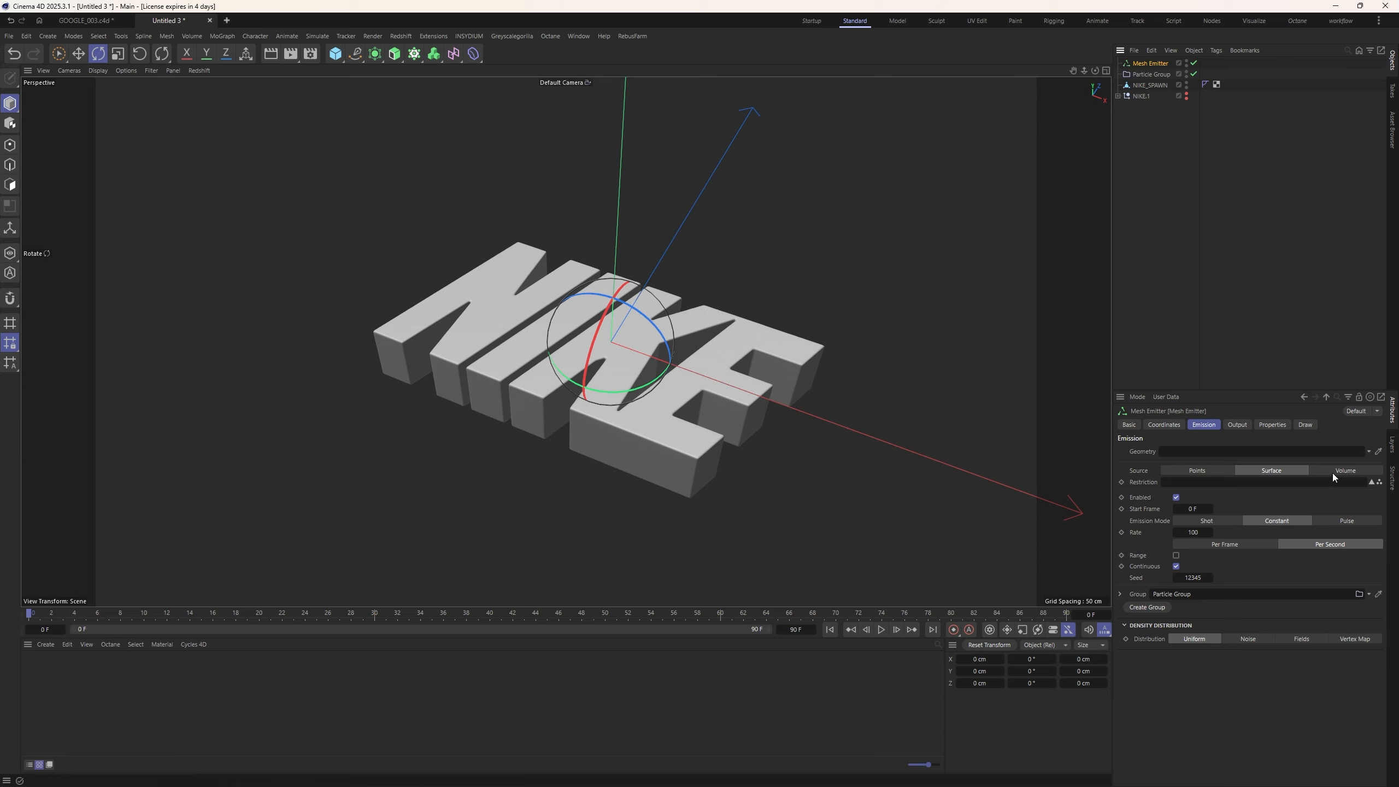
Make the emitter spawn from the volume of NIKE_SPAWN and nest it under the Particle Group
{"action": "left_click_drag", "start_coordinate": [1147, 83], "coordinate": [1215, 455]}
{"action": "left_click_drag", "start_coordinate": [1149, 63], "coordinate": [1147, 74]}
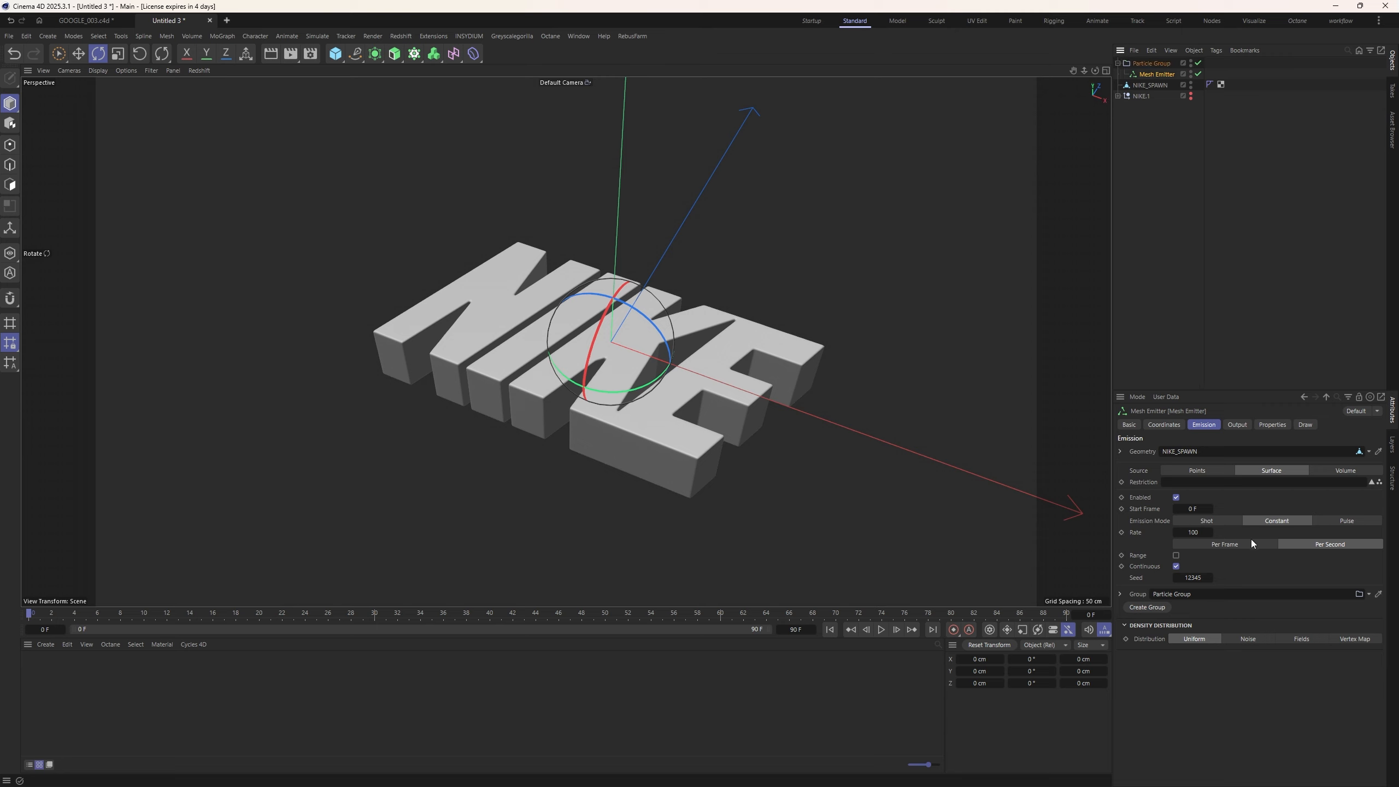
{"action": "left_click", "coordinate": [1336, 469]}
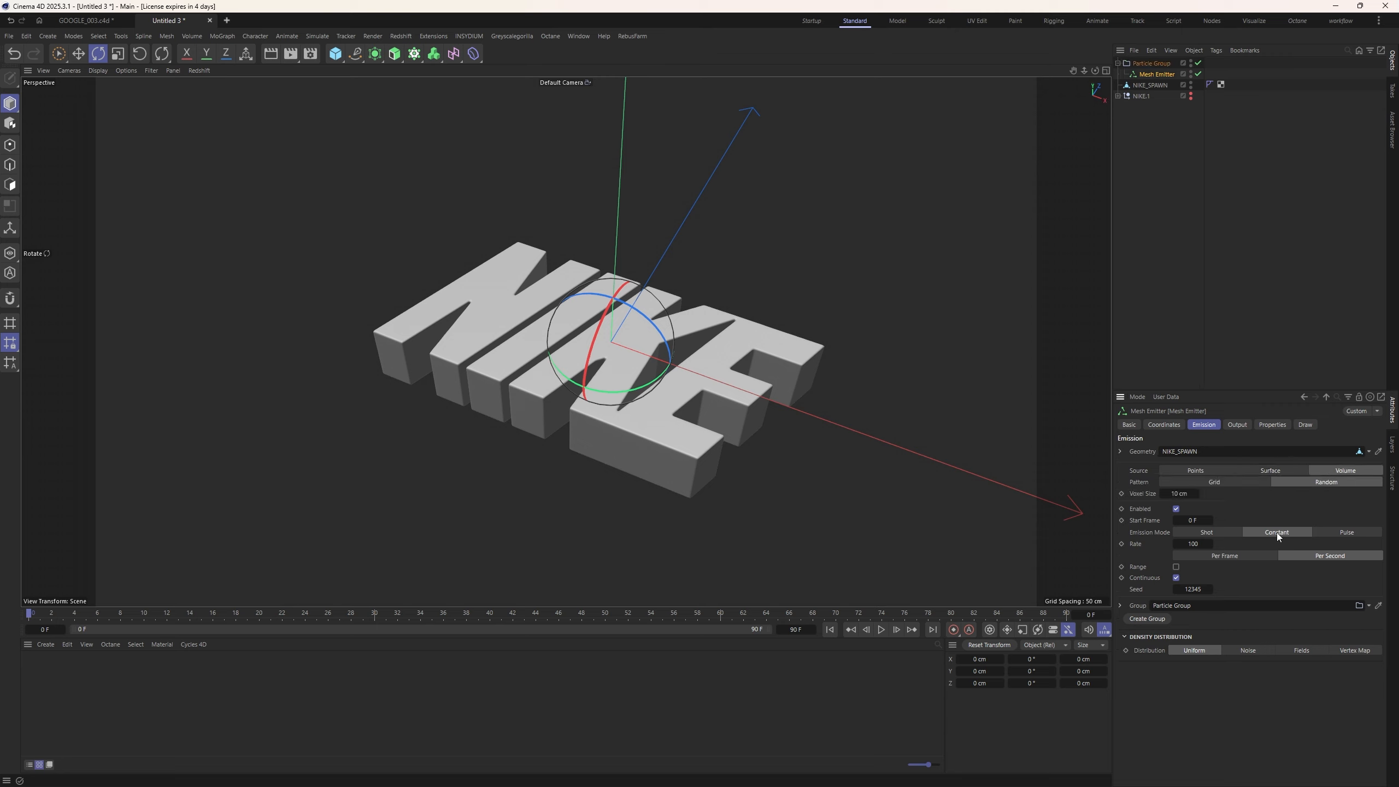
Hide NIKE_SPAWN and open the Mesh Emitter's particle Speed value for editing
{"action": "left_click", "coordinate": [1190, 82], "text": "ctrl"}
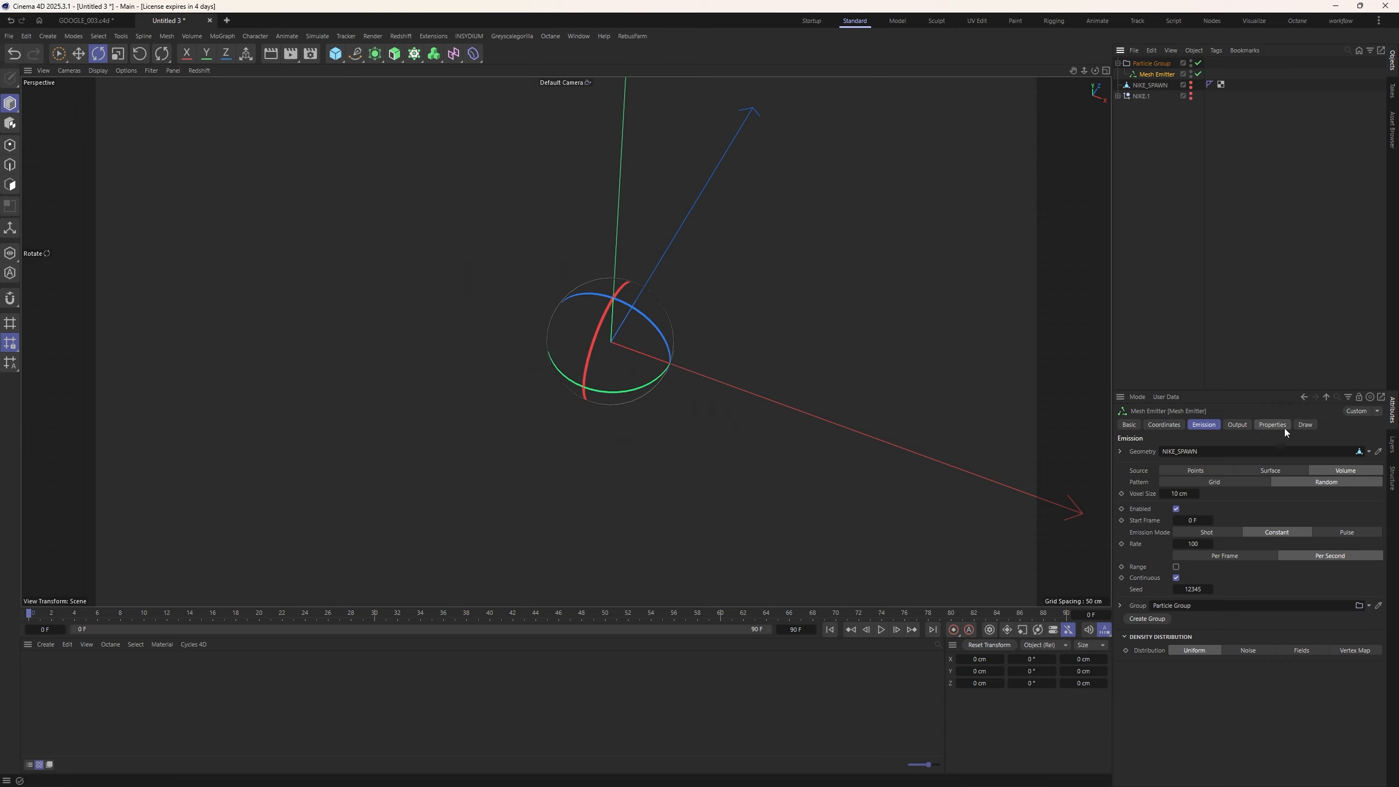
{"action": "left_click", "coordinate": [1283, 429]}
{"action": "left_click_drag", "start_coordinate": [1204, 521], "coordinate": [1253, 520]}
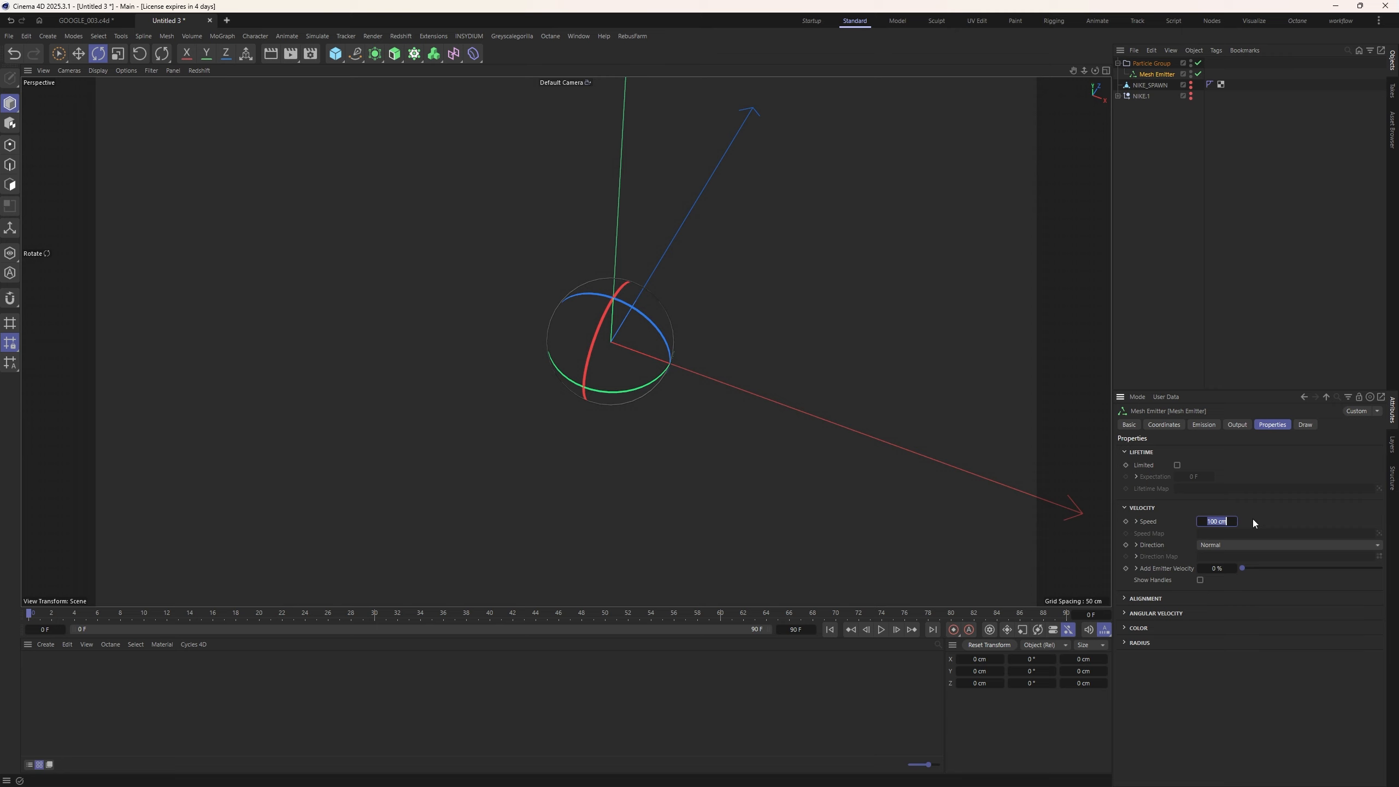
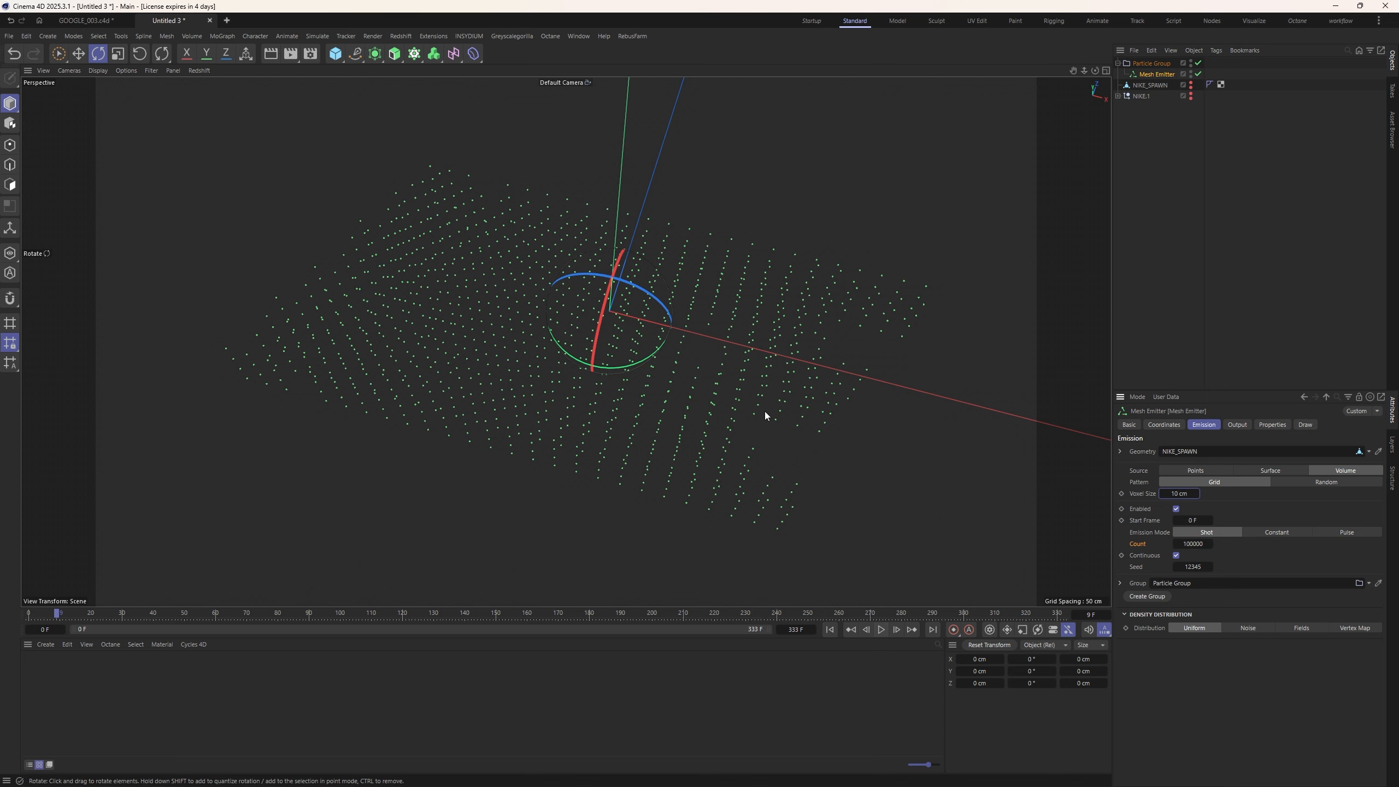
Set the emitter's Voxel Size to 5 cm and play the simulation from the first frame
{"action": "left_click_drag", "start_coordinate": [765, 411], "coordinate": [736, 373], "text": "alt"}
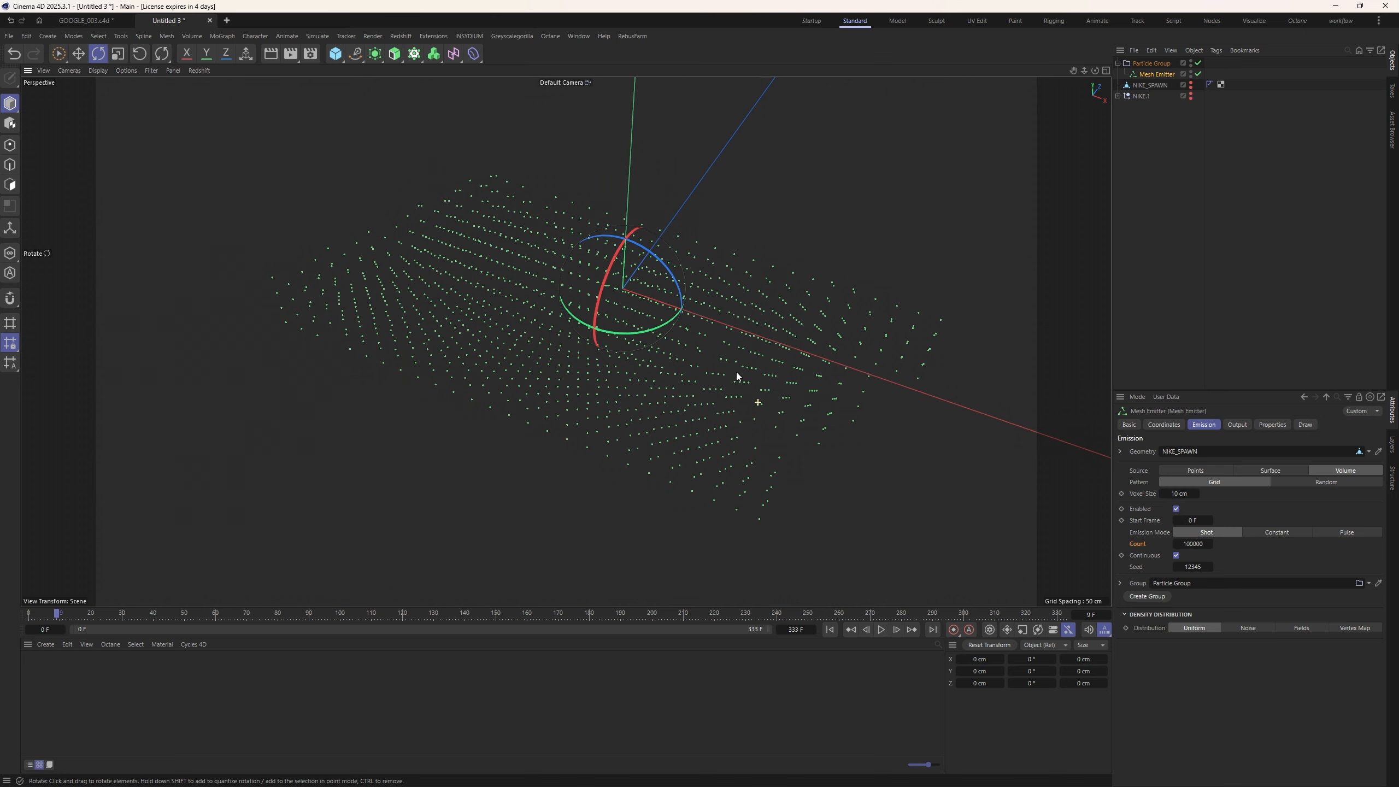
{"action": "left_click", "coordinate": [1178, 493]}
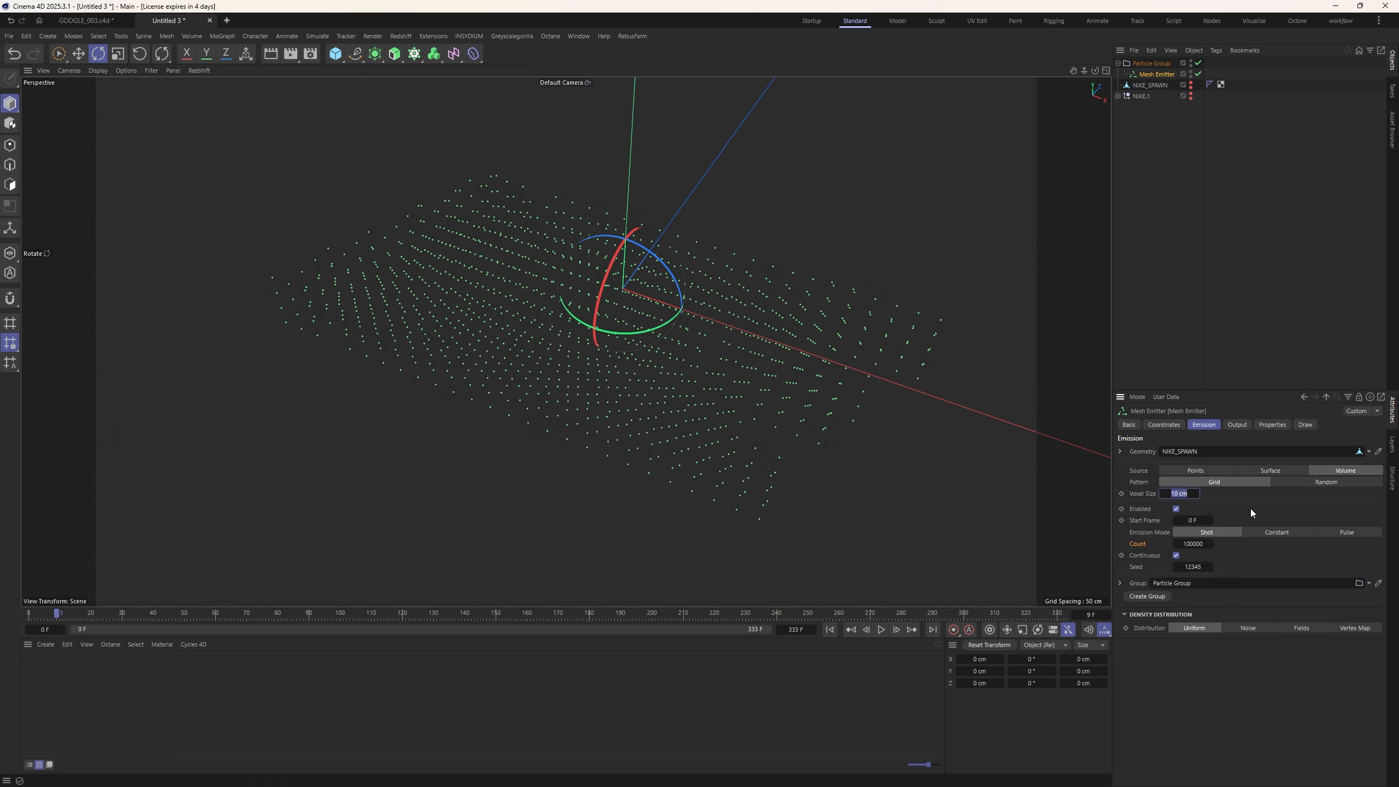
{"action": "type", "text": "5"}
{"action": "key", "text": "Return"}
{"action": "left_click", "coordinate": [831, 630]}
{"action": "left_click", "coordinate": [882, 629]}
{"action": "left_click", "coordinate": [882, 630]}
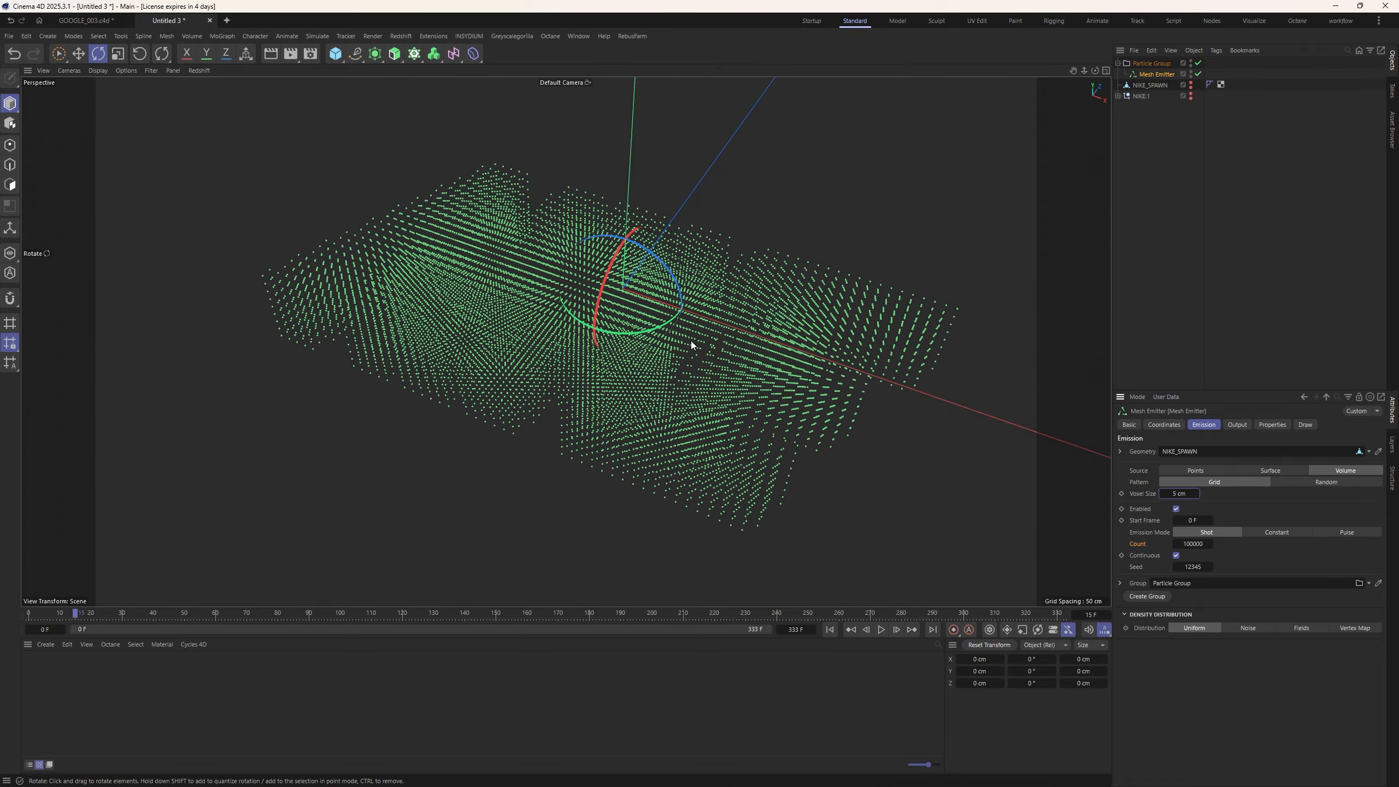
Reduce the Voxel Size to 3 cm and replay the particle simulation from the start
{"action": "mouse_move", "coordinate": [691, 341]}
{"action": "left_mouse_down"}
{"action": "mouse_move", "coordinate": [699, 400]}
{"action": "mouse_move", "coordinate": [686, 358]}
{"action": "left_mouse_up"}
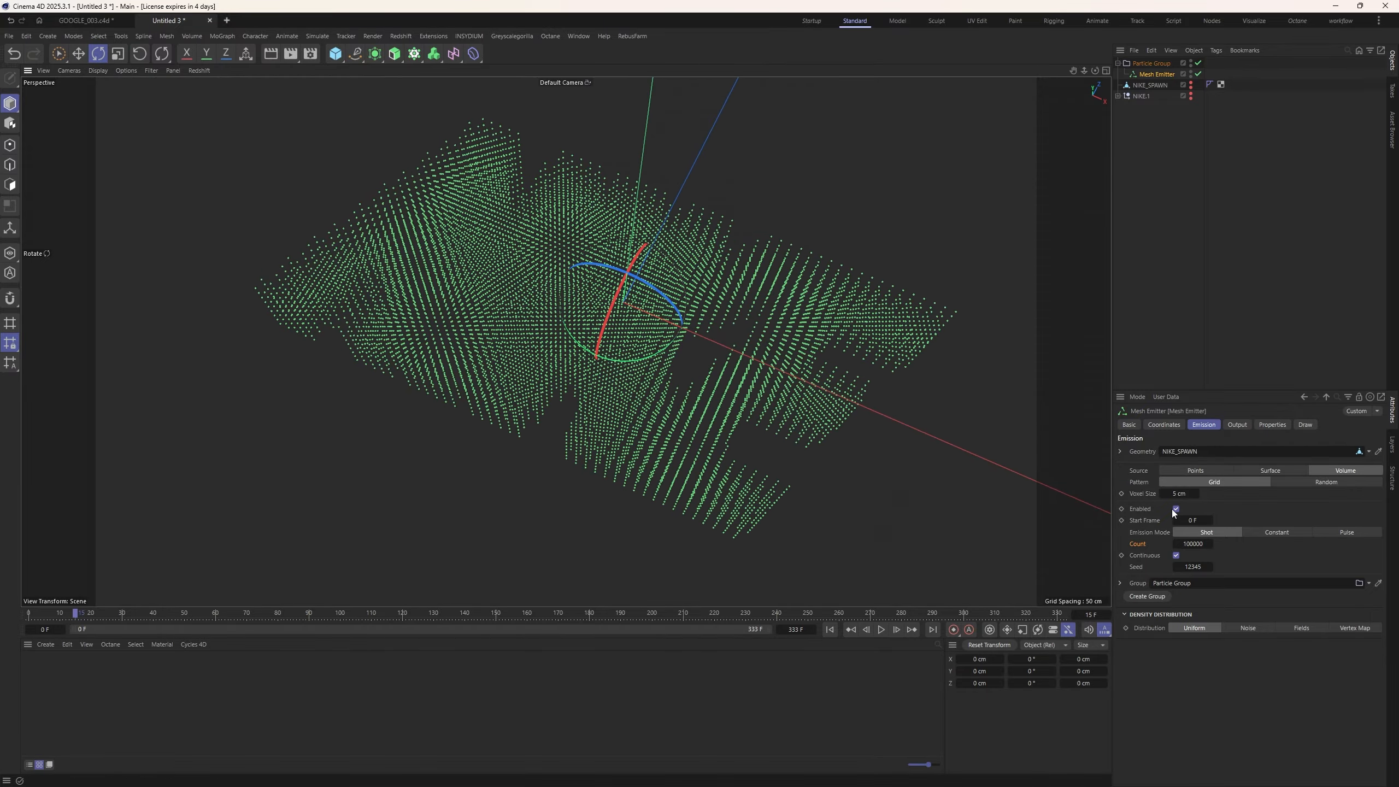
{"action": "left_click", "coordinate": [1179, 493]}
{"action": "type", "text": "3"}
{"action": "key", "text": "Return"}
{"action": "left_click", "coordinate": [830, 630]}
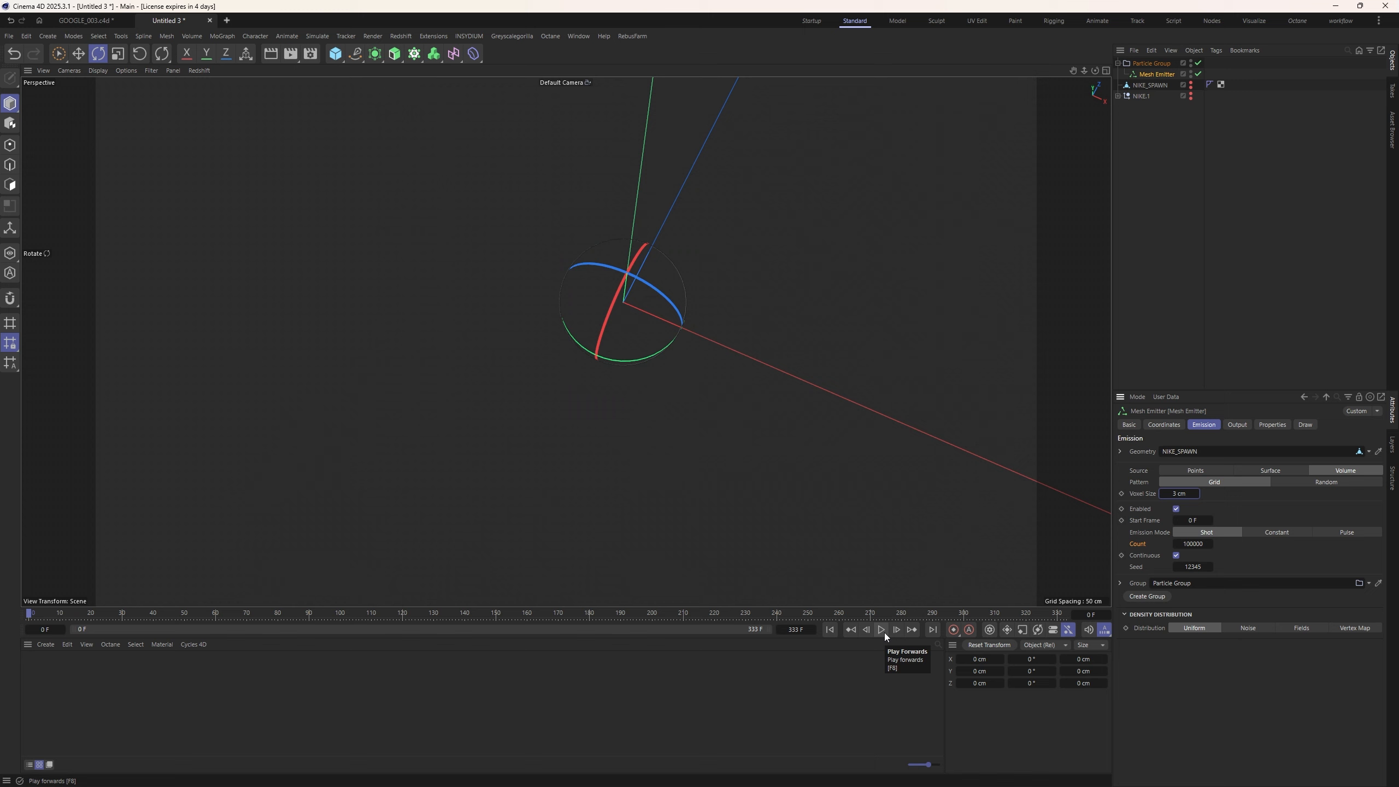
{"action": "left_click", "coordinate": [884, 632]}
{"action": "left_click", "coordinate": [885, 632]}
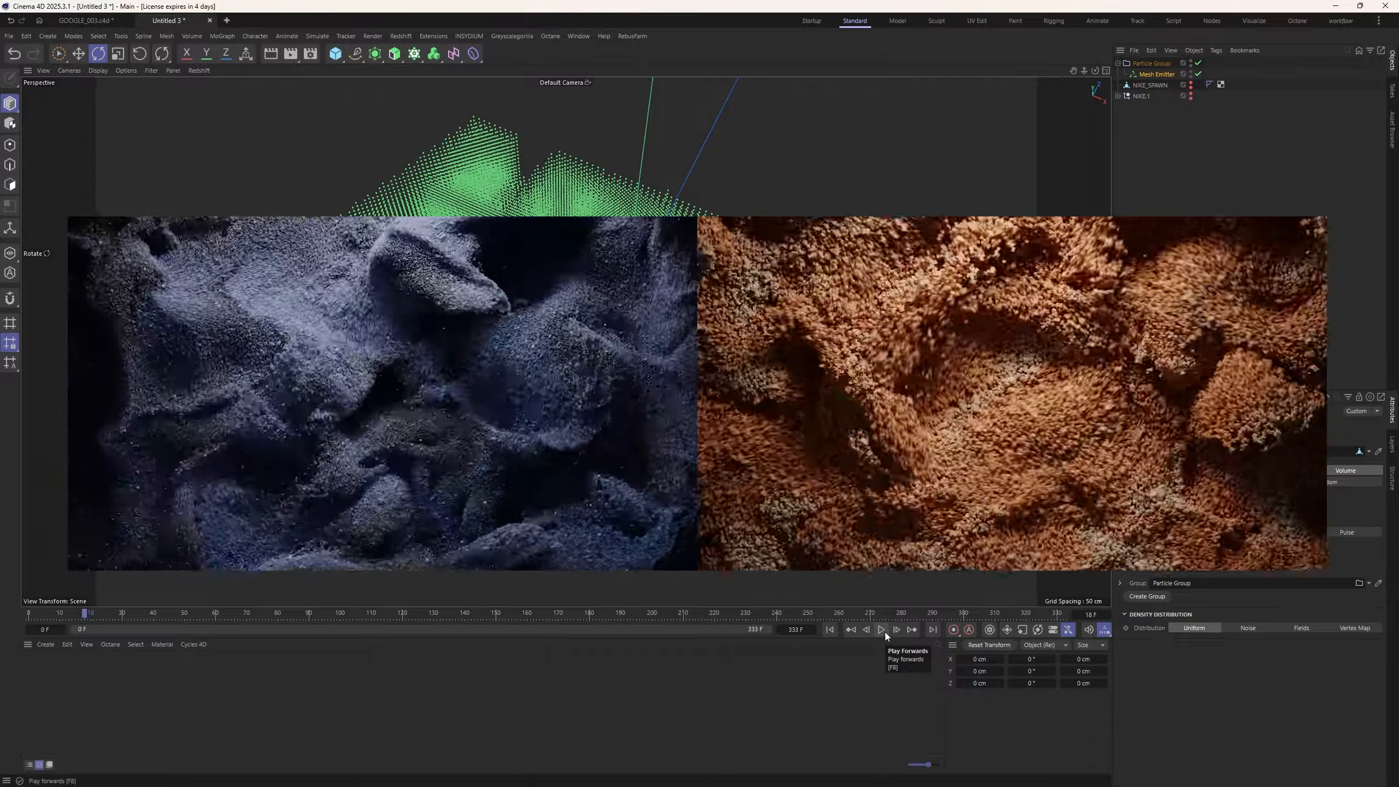
Set the Mesh Emitter's Voxel Size to 1 cm, replay the simulation and check the particle letters from several angles
{"action": "left_click_drag", "start_coordinate": [578, 352], "coordinate": [600, 159], "text": "alt"}
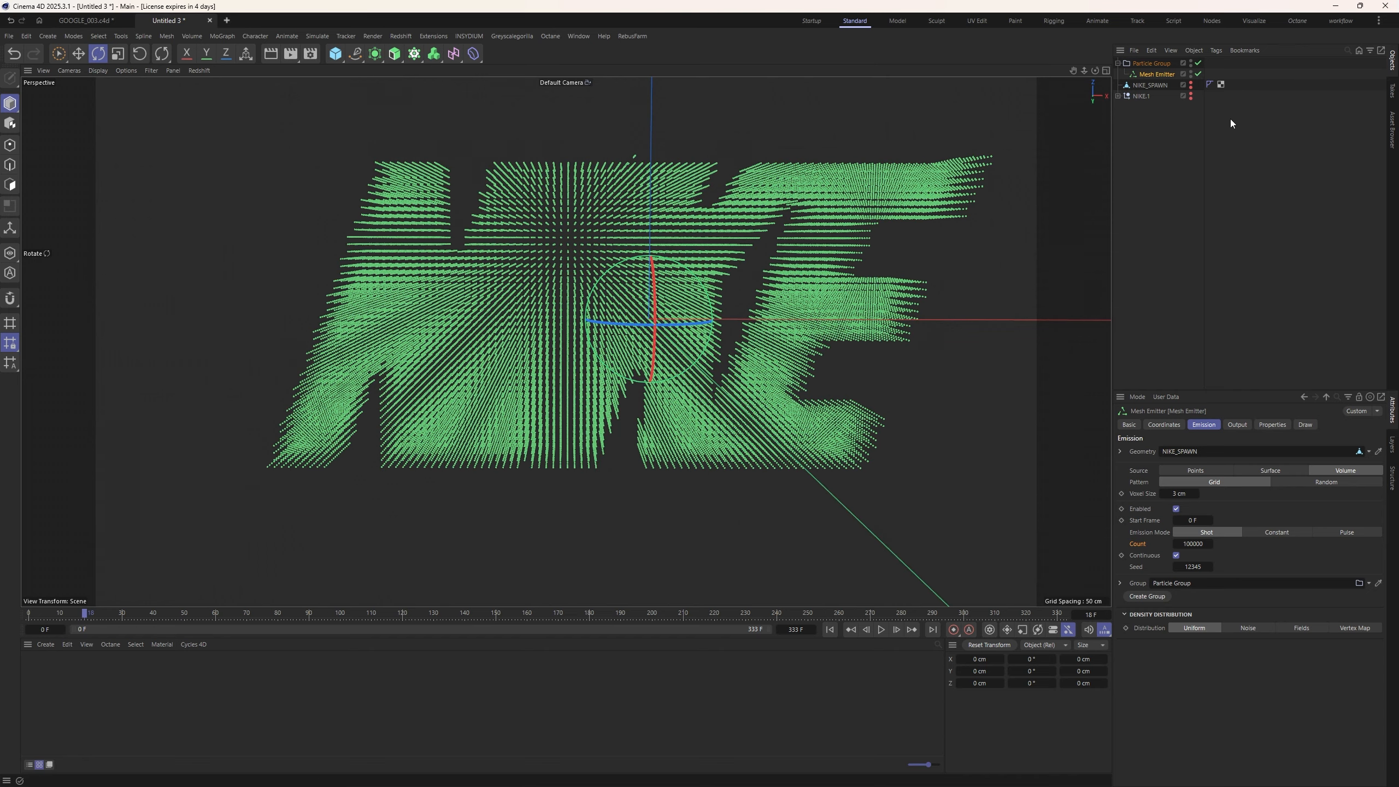
{"action": "left_click", "coordinate": [1192, 85]}
{"action": "left_click_drag", "start_coordinate": [687, 237], "coordinate": [696, 171], "text": "alt"}
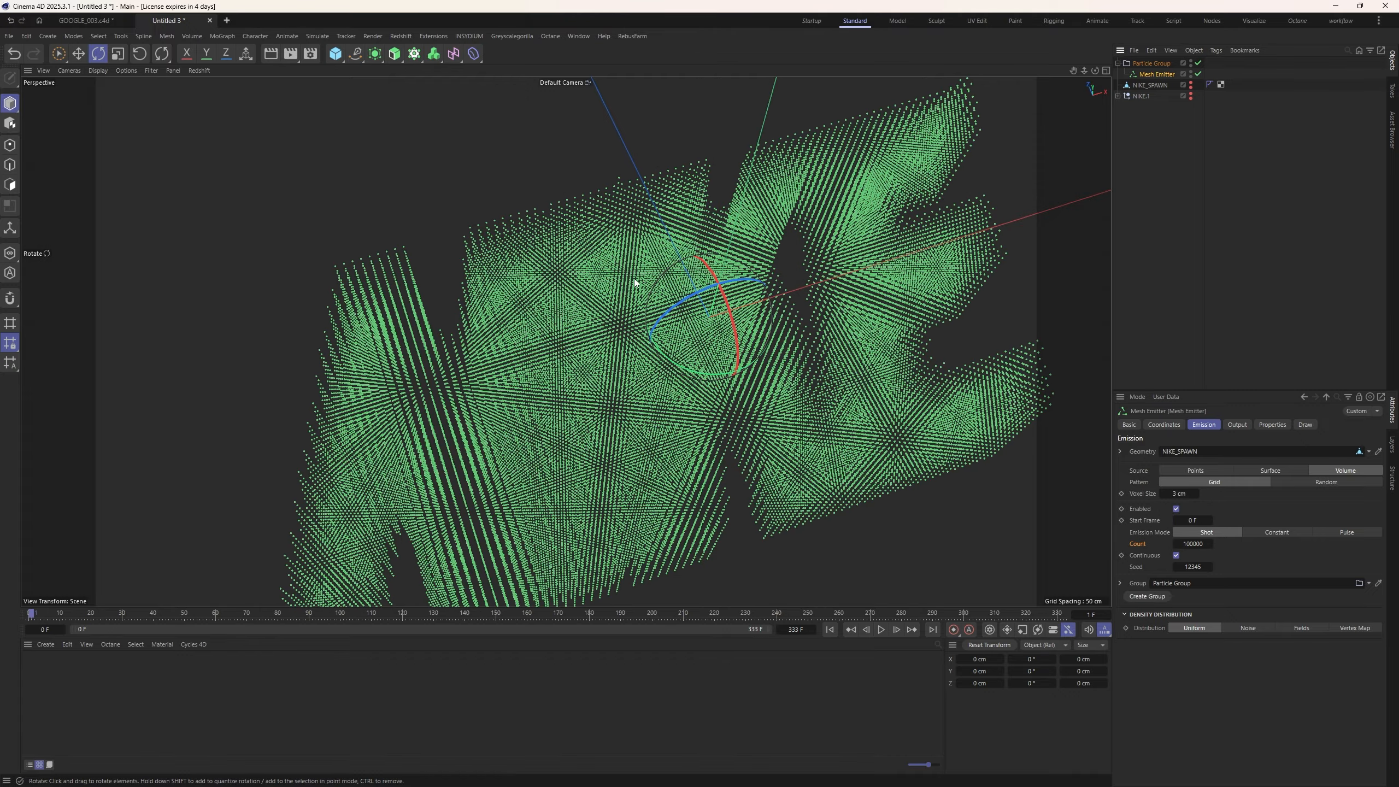
{"action": "middle_click_drag", "start_coordinate": [634, 278], "coordinate": [615, 255], "text": "alt"}
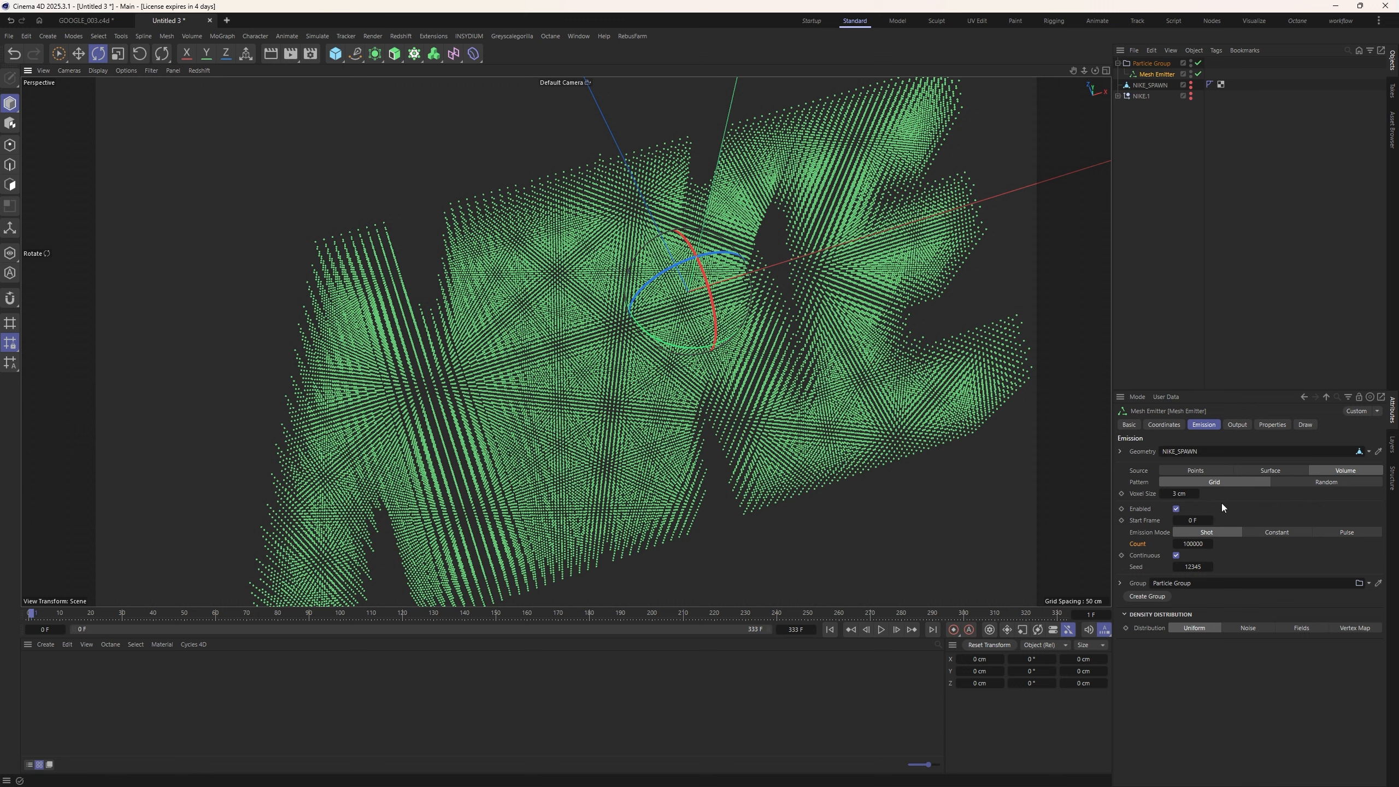
{"action": "left_click", "coordinate": [1184, 494]}
{"action": "type", "text": "1"}
{"action": "key", "text": "Return"}
{"action": "left_click", "coordinate": [882, 631]}
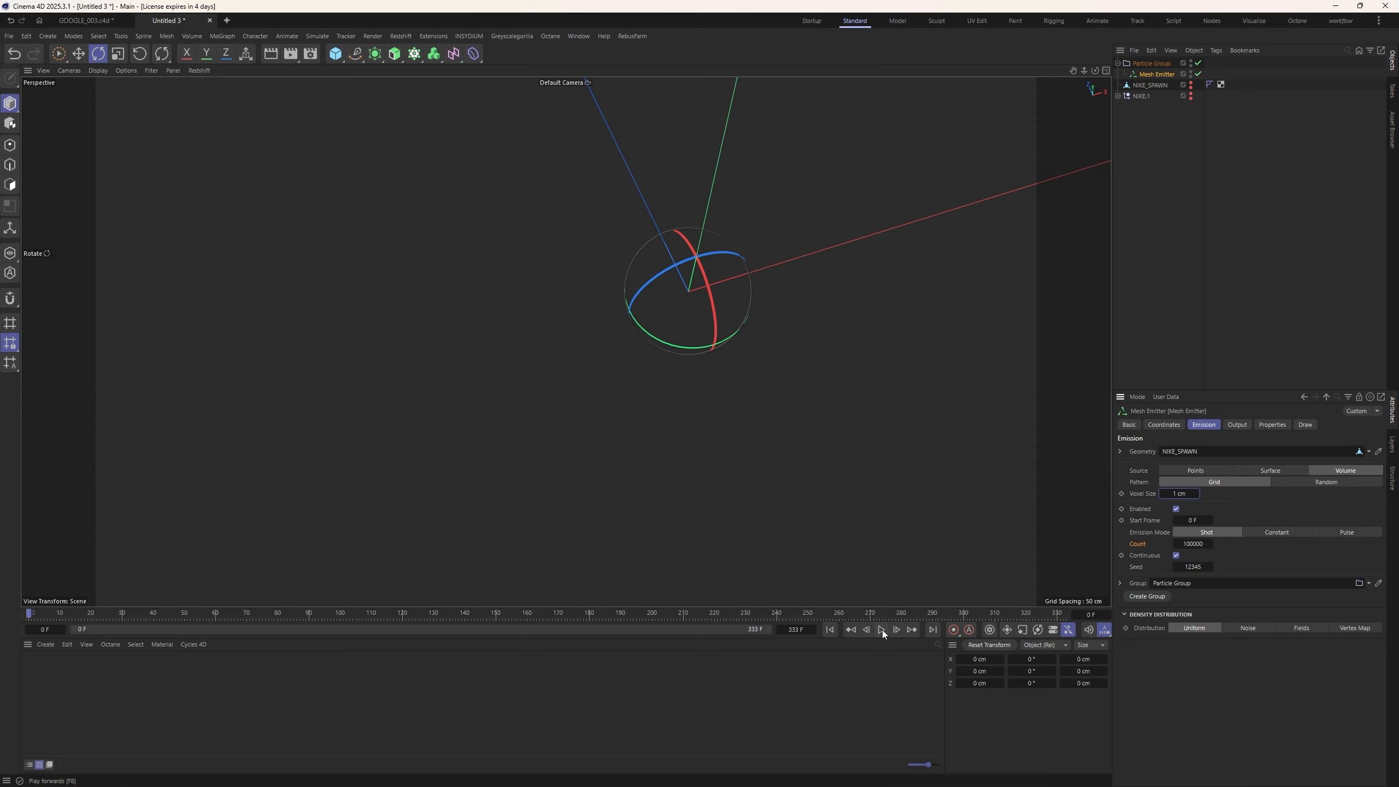
{"action": "left_click", "coordinate": [882, 630]}
{"action": "left_click", "coordinate": [882, 631]}
{"action": "left_click_drag", "start_coordinate": [743, 355], "coordinate": [700, 412], "text": "alt"}
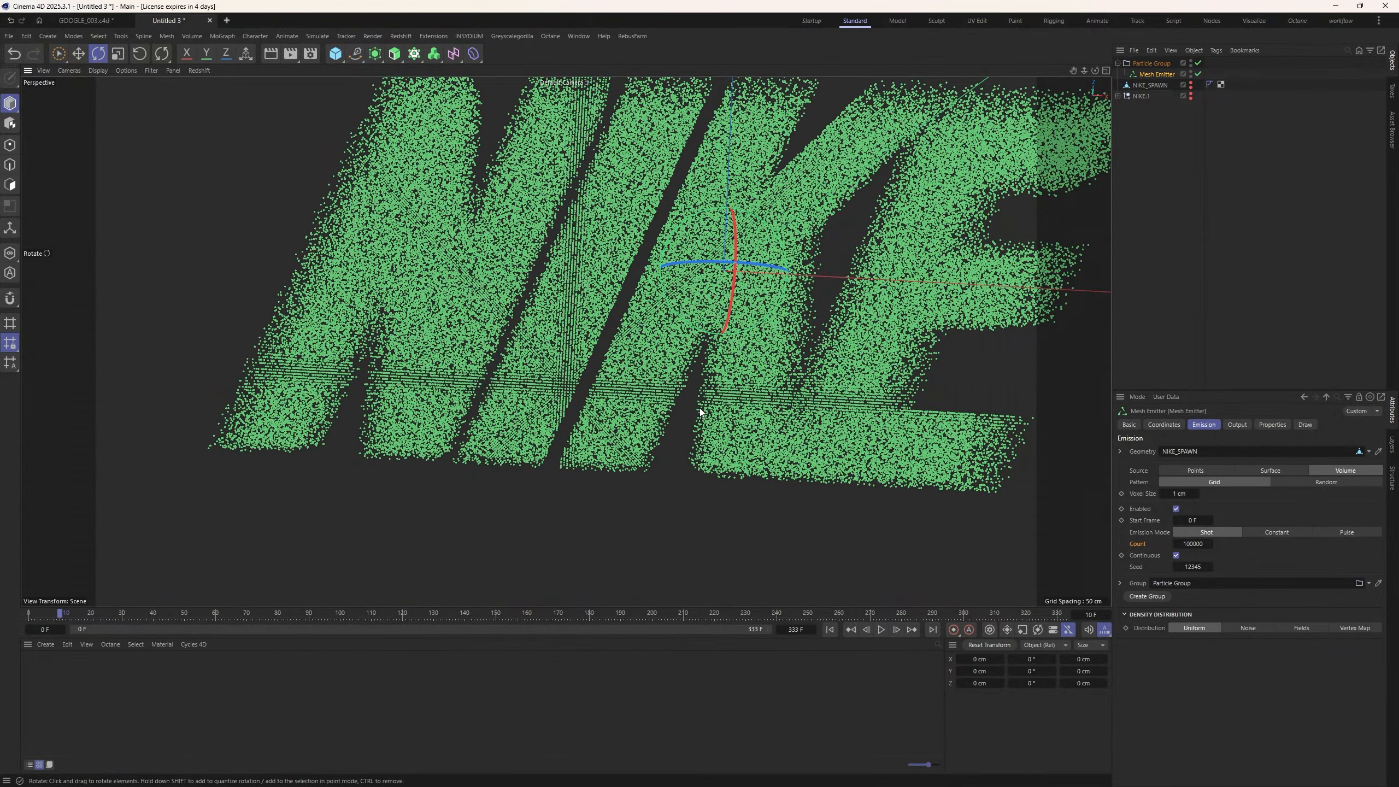
{"action": "left_click_drag", "start_coordinate": [733, 412], "coordinate": [613, 278], "text": "alt"}
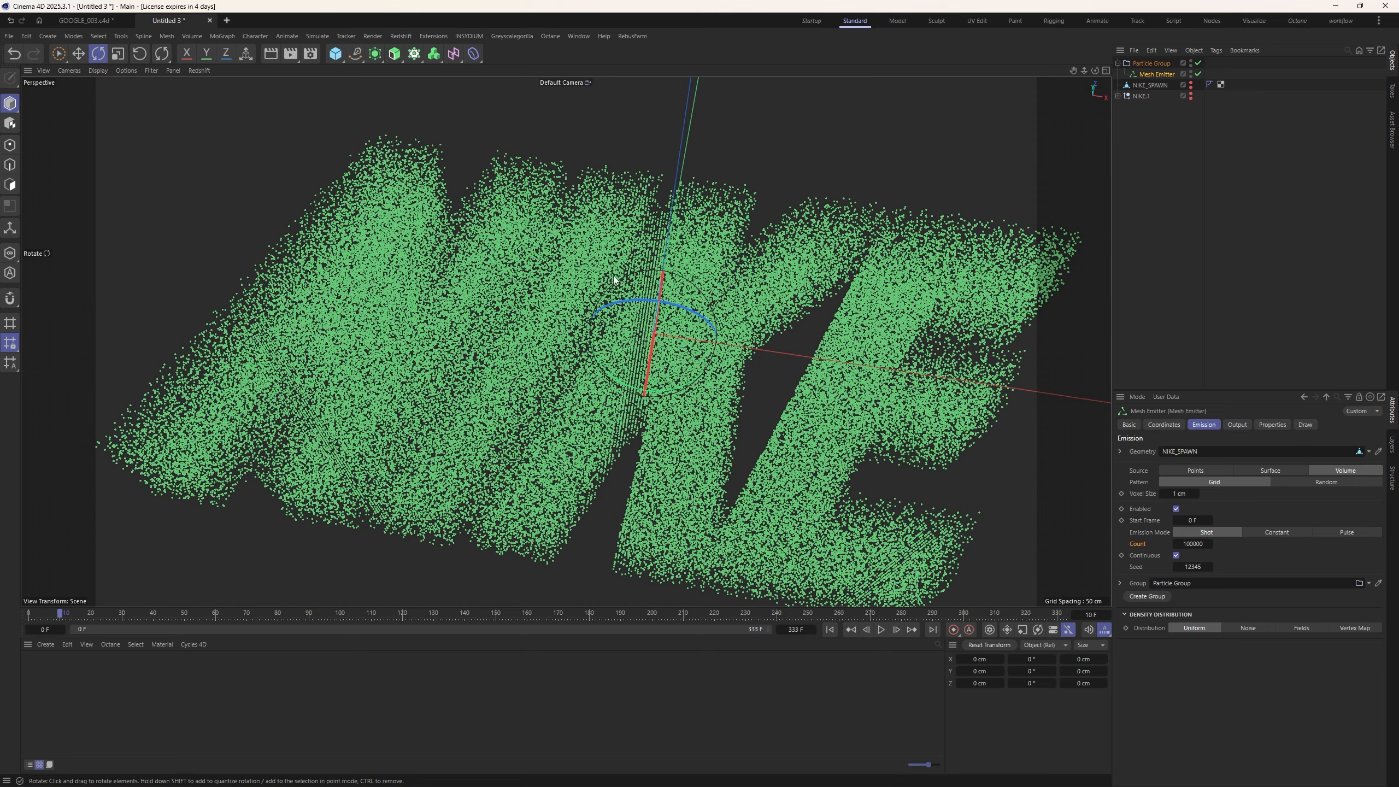
{"action": "left_click_drag", "start_coordinate": [613, 279], "coordinate": [755, 285], "text": "alt"}
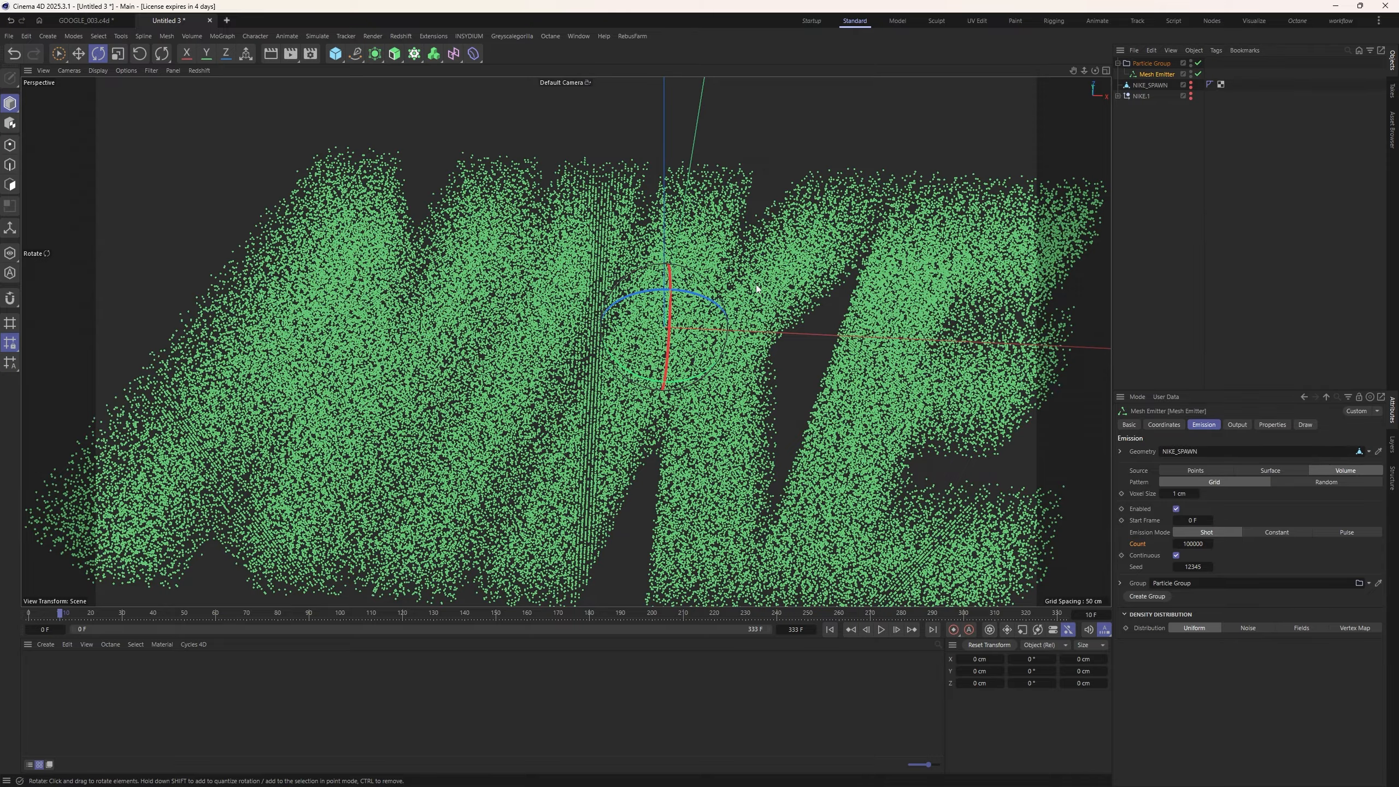
Compare the particle-filled letters with the NIKE_SPAWN mesh from several angles, showing and hiding the mesh
{"action": "left_click_drag", "start_coordinate": [716, 278], "coordinate": [1056, 188], "text": "alt"}
{"action": "left_click", "coordinate": [1192, 85]}
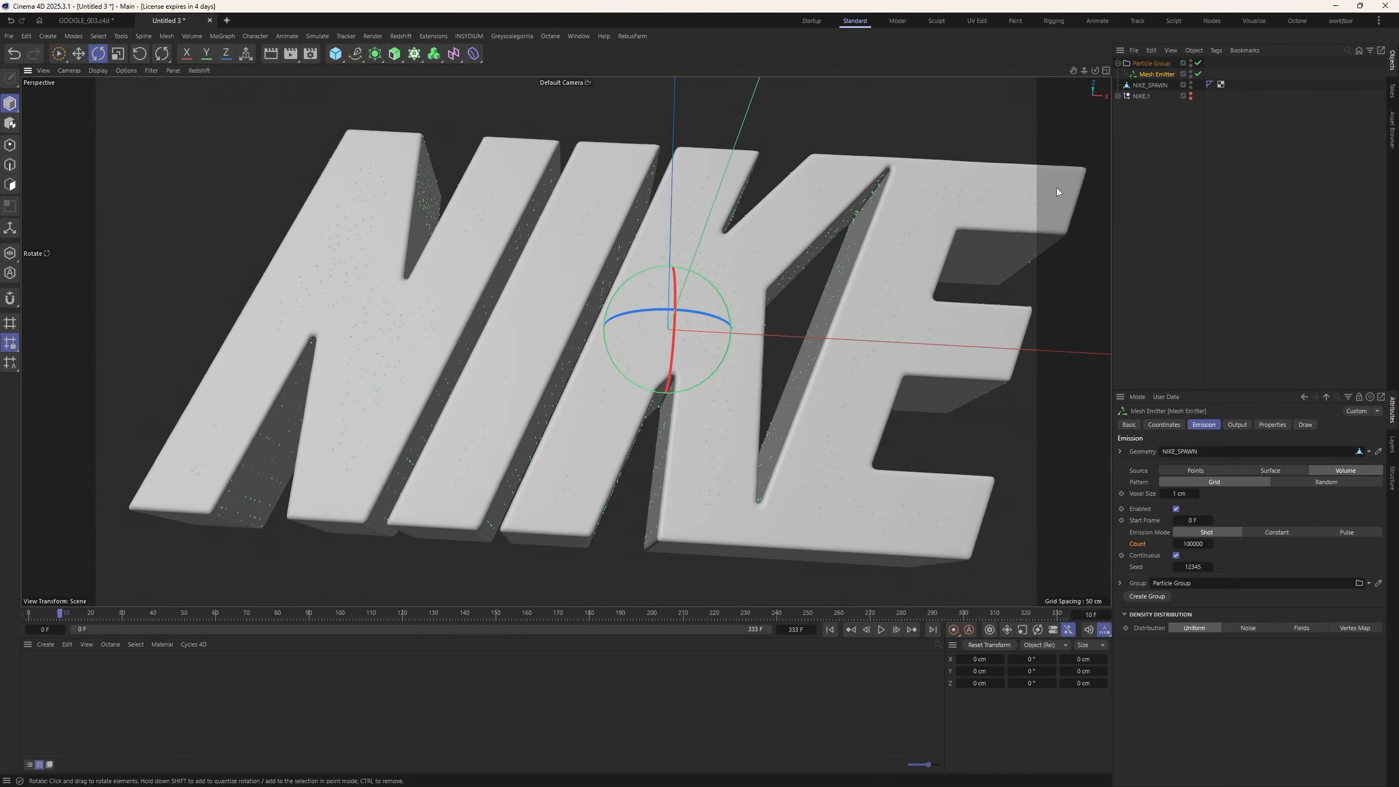
{"action": "left_click", "coordinate": [1191, 86]}
{"action": "left_click", "coordinate": [1158, 159]}
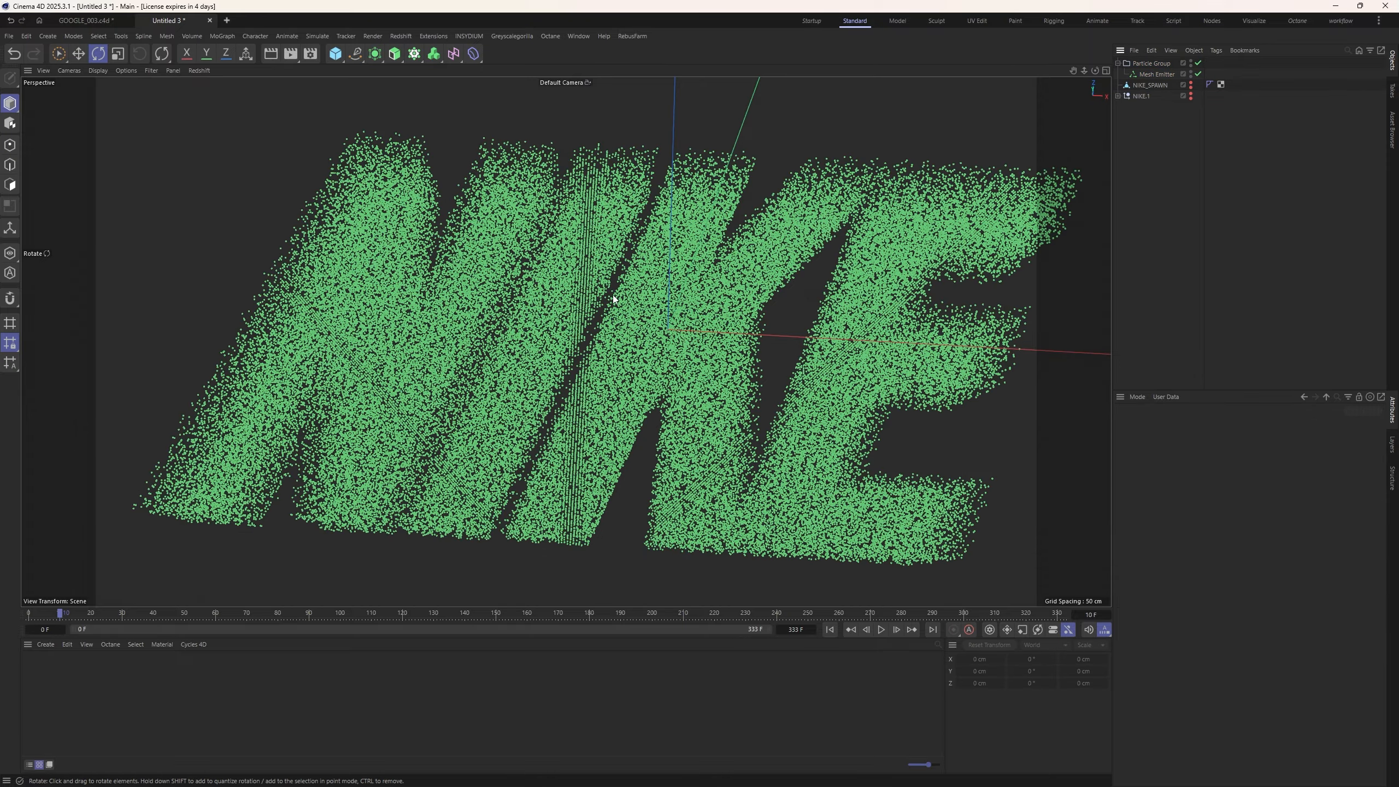
{"action": "left_click_drag", "start_coordinate": [614, 298], "coordinate": [652, 282], "text": "alt"}
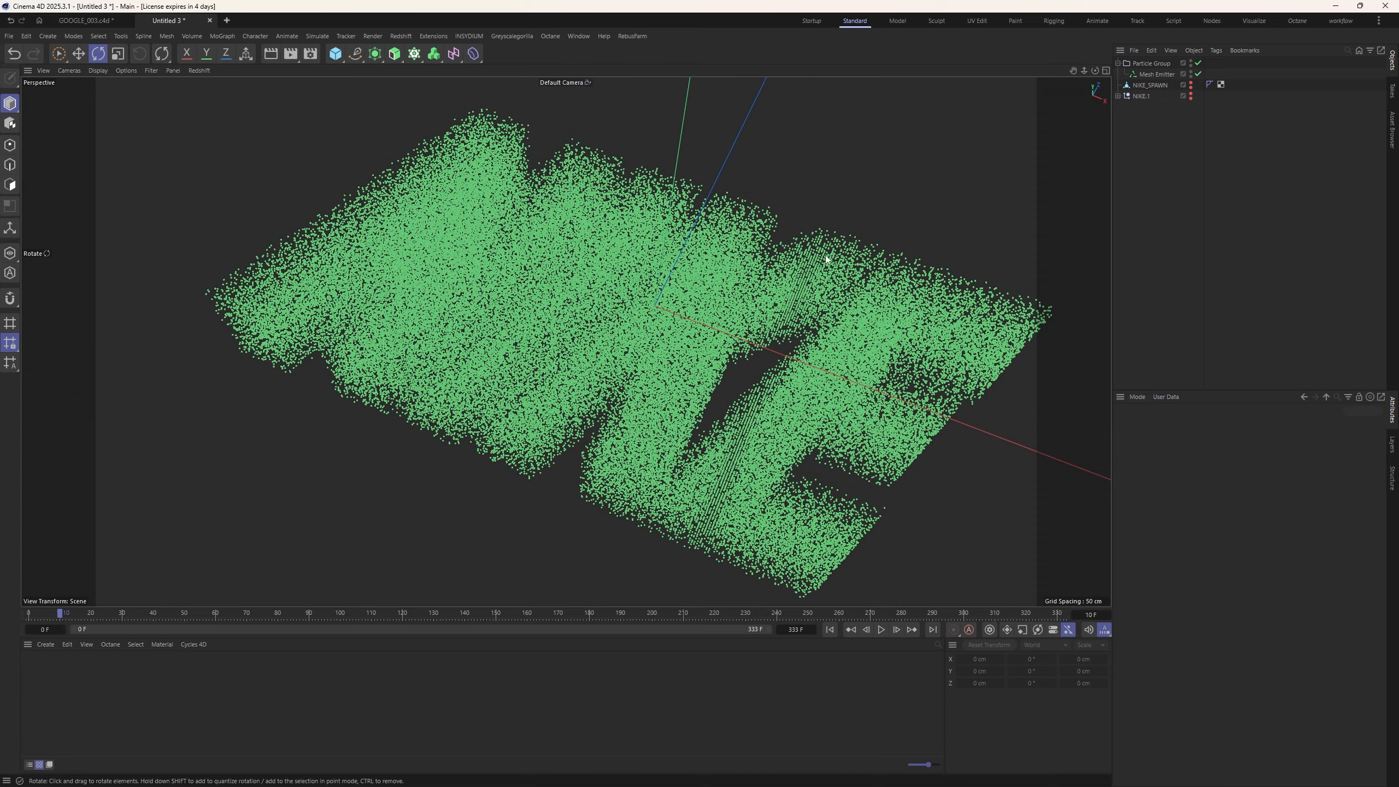
{"action": "left_click_drag", "start_coordinate": [683, 290], "coordinate": [644, 295], "text": "alt"}
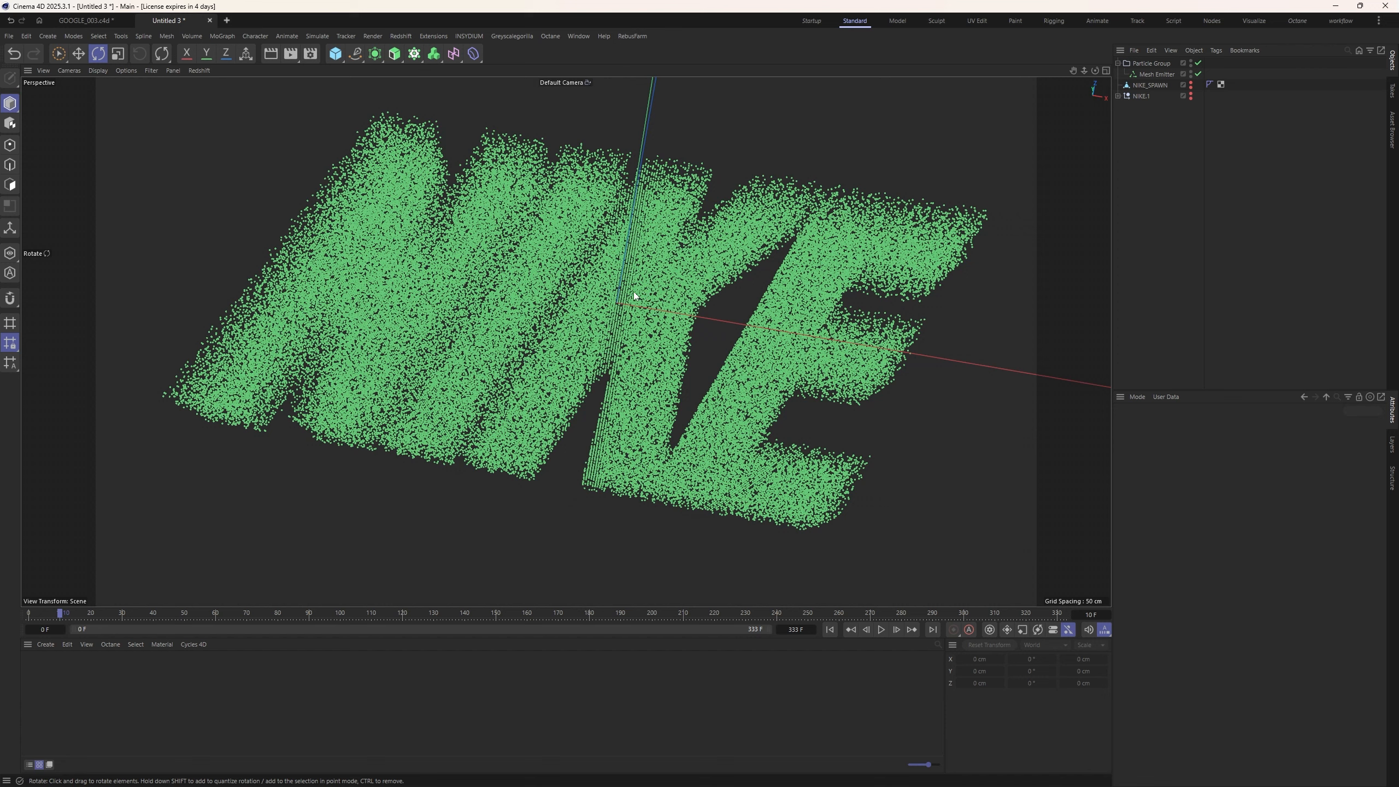
{"action": "left_click_drag", "start_coordinate": [633, 284], "coordinate": [612, 258], "text": "alt"}
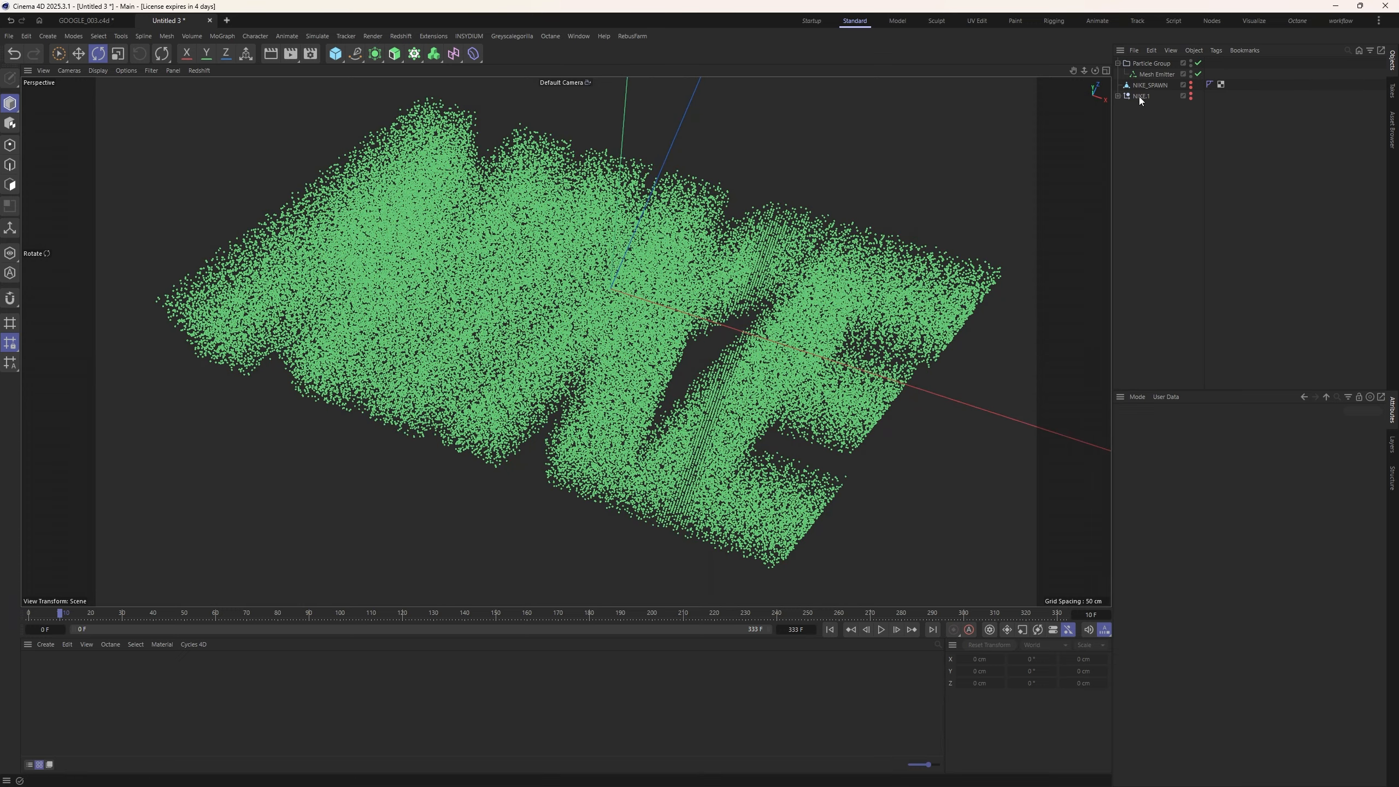
{"action": "left_click", "coordinate": [1150, 84]}
{"action": "left_click", "coordinate": [1190, 83]}
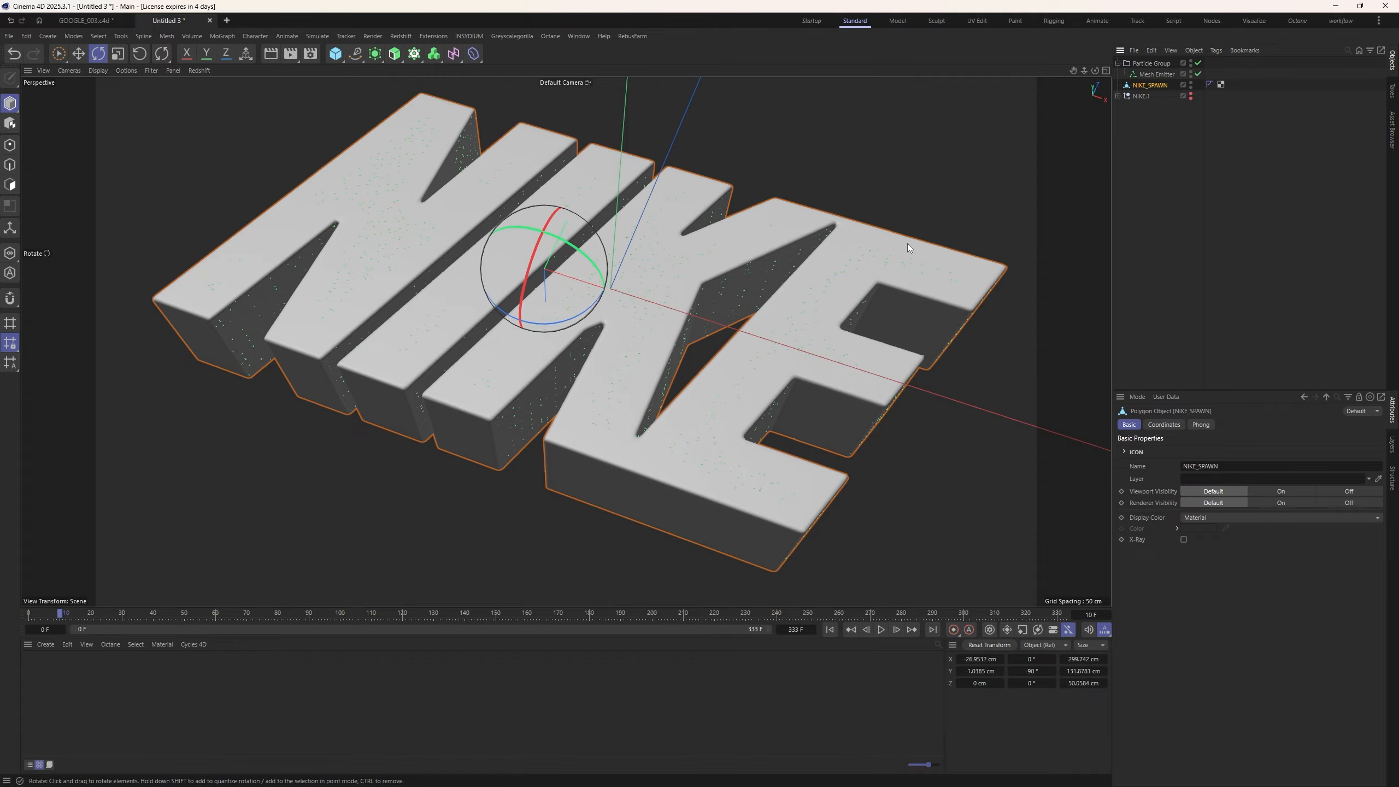
{"action": "left_click", "coordinate": [1191, 86], "text": "ctrl"}
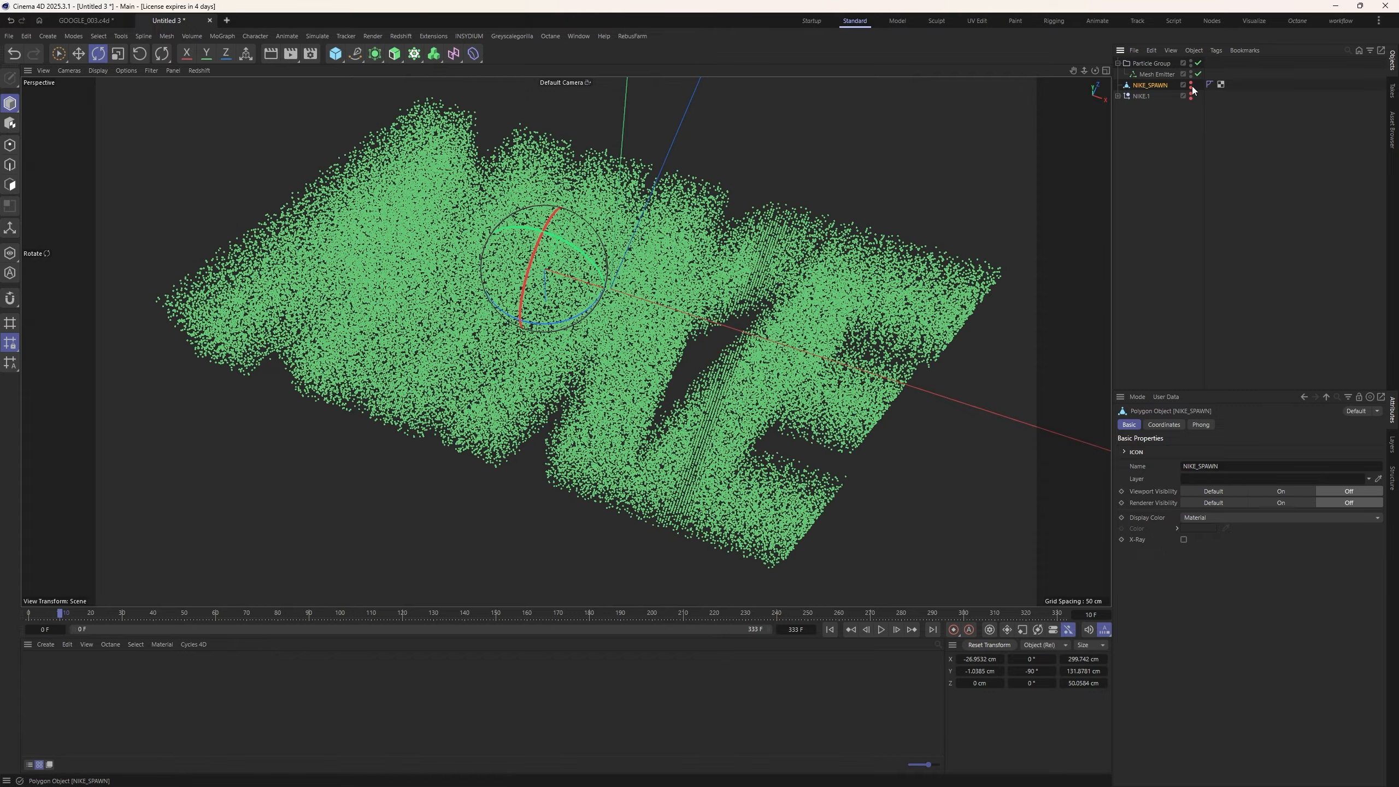
{"action": "left_click", "coordinate": [1177, 188]}
{"action": "left_click_drag", "start_coordinate": [697, 300], "coordinate": [619, 313], "text": "alt"}
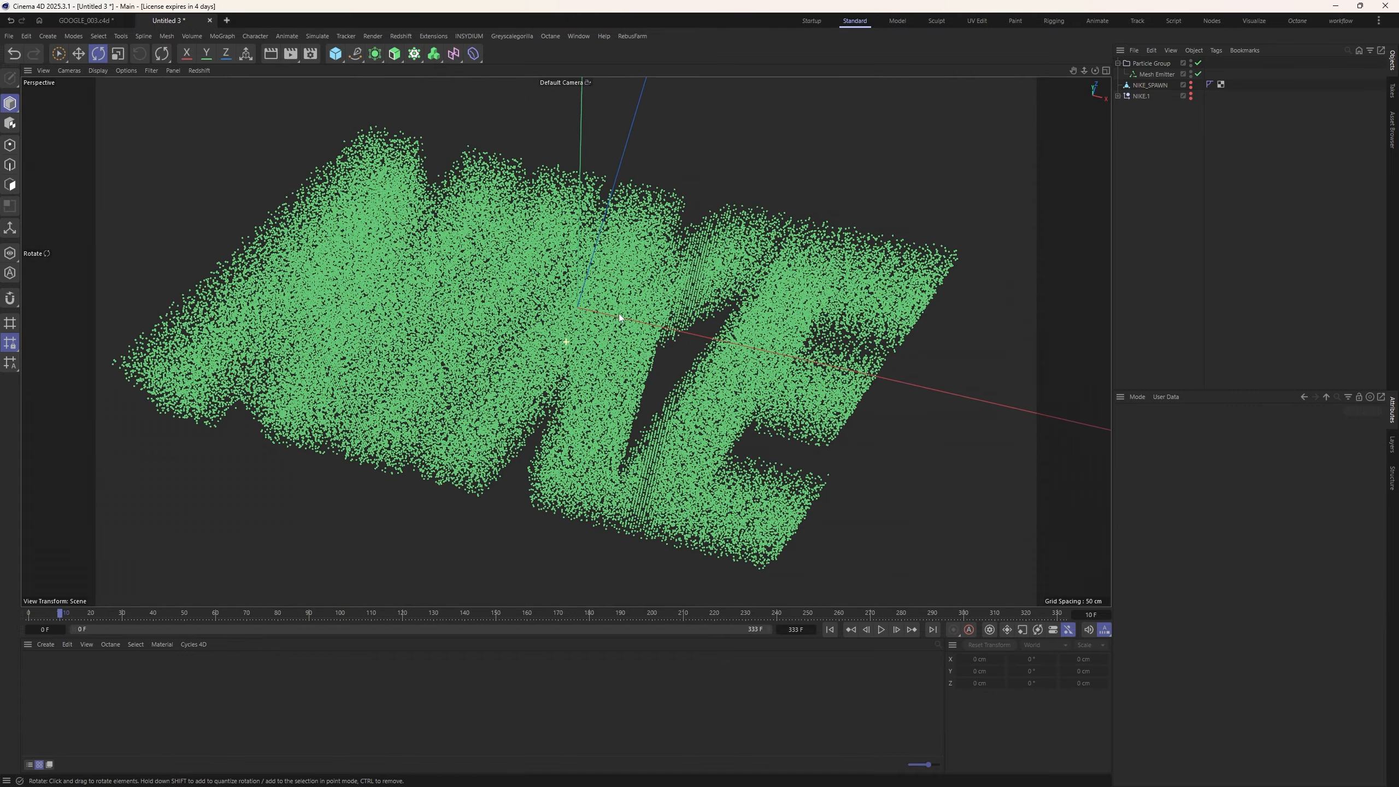
Add a Color Mapper modifier, remove the yellow middle knot from its gradient and change the red knot to white
{"action": "left_click", "coordinate": [318, 36]}
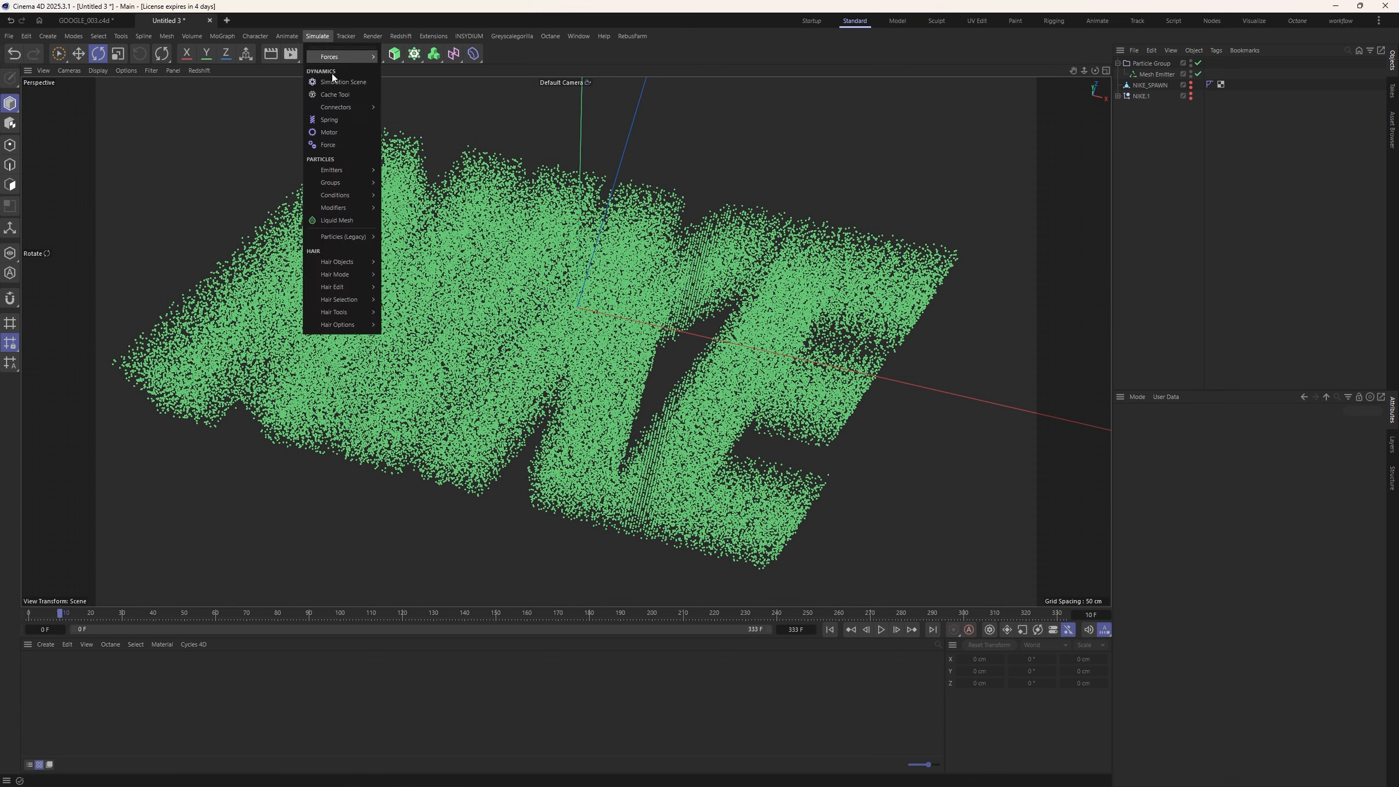
{"action": "mouse_move", "coordinate": [337, 208]}
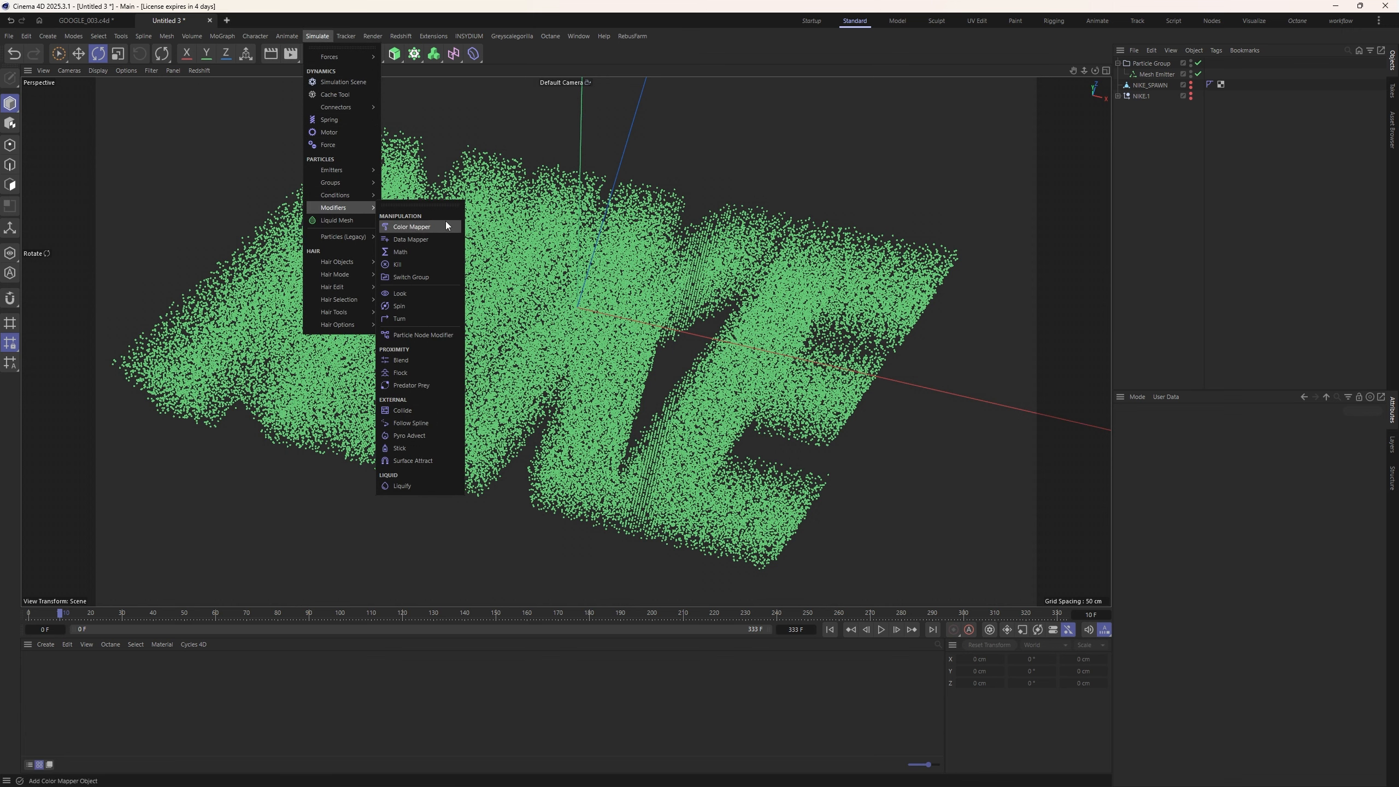
{"action": "left_click", "coordinate": [446, 221]}
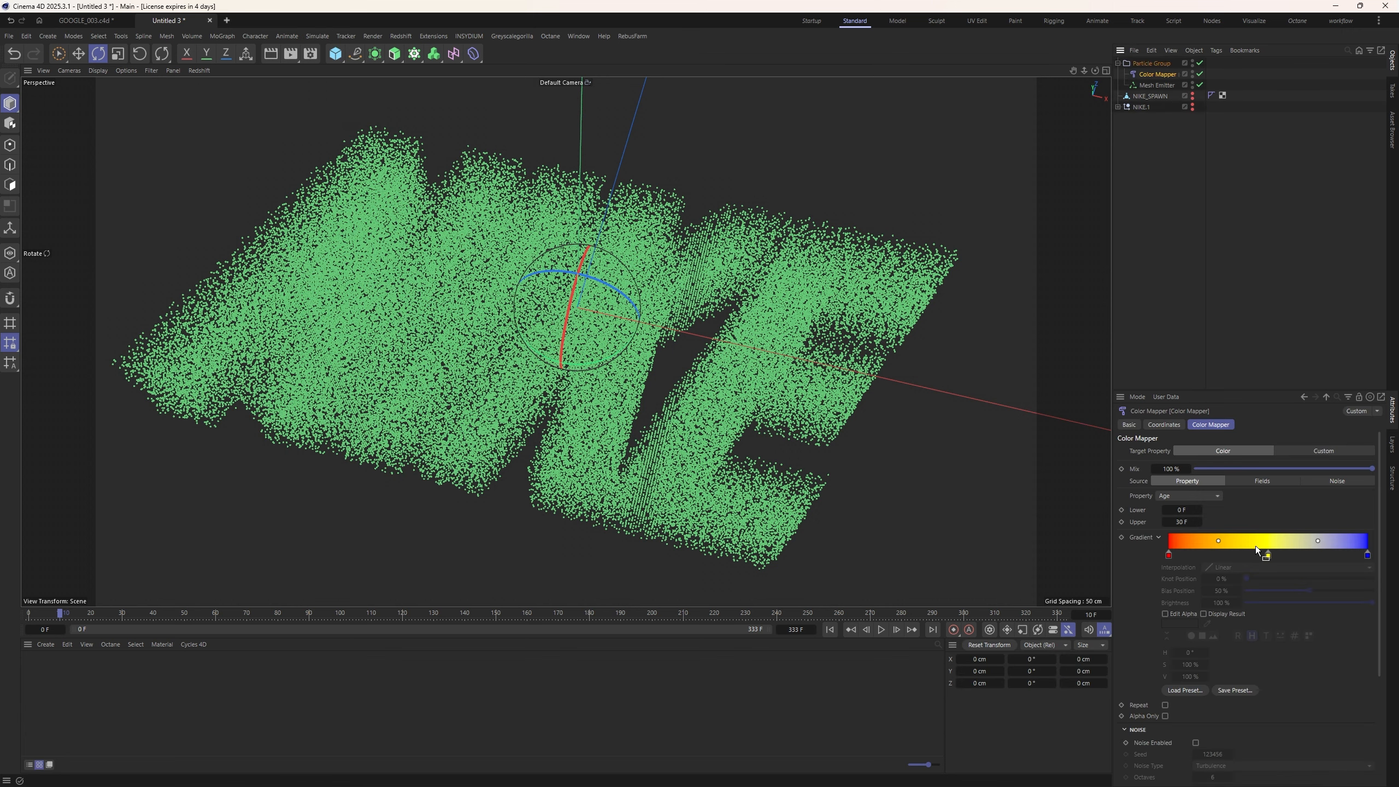
{"action": "left_click", "coordinate": [1268, 556]}
{"action": "key", "text": "Delete"}
{"action": "double_click", "coordinate": [1168, 558]}
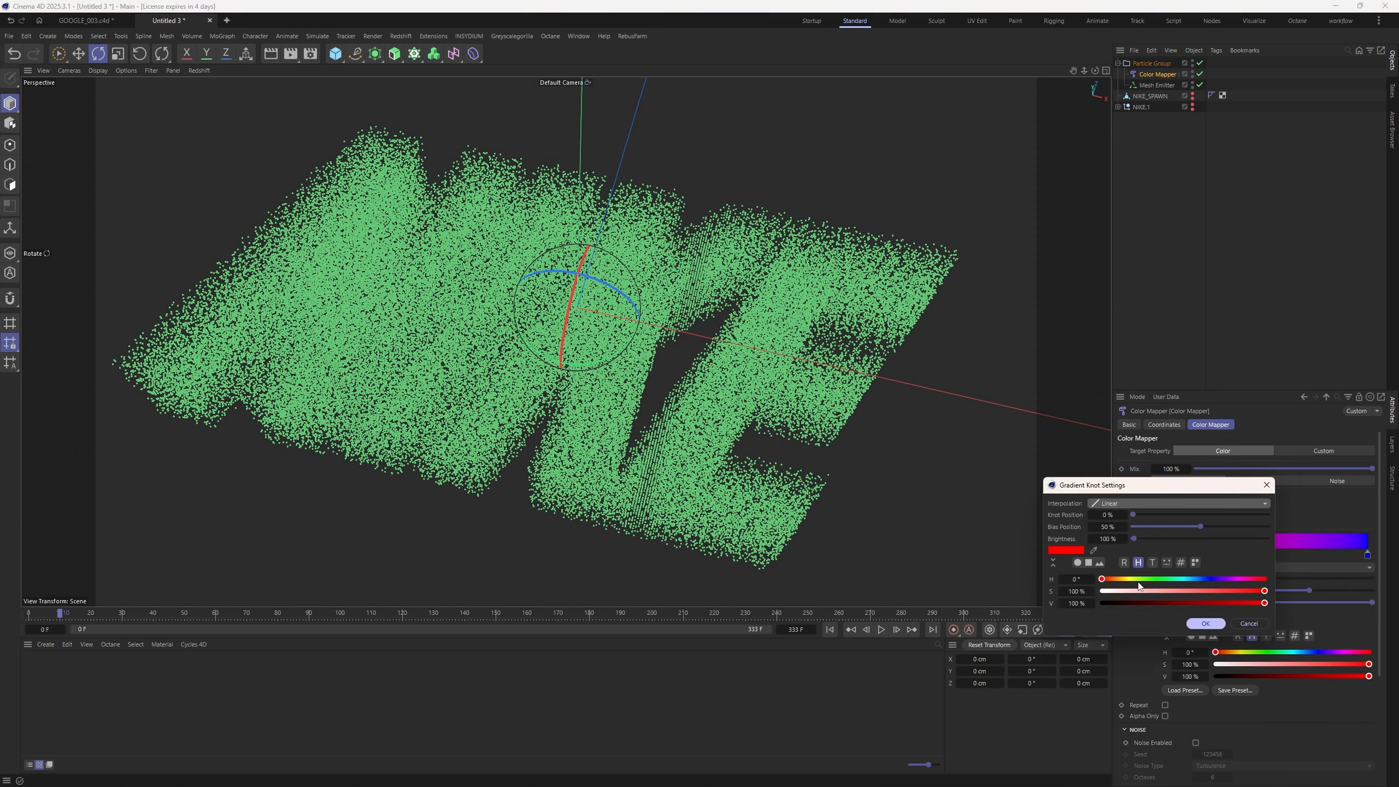
{"action": "left_click_drag", "start_coordinate": [1142, 591], "coordinate": [1094, 595]}
{"action": "left_click", "coordinate": [1214, 624]}
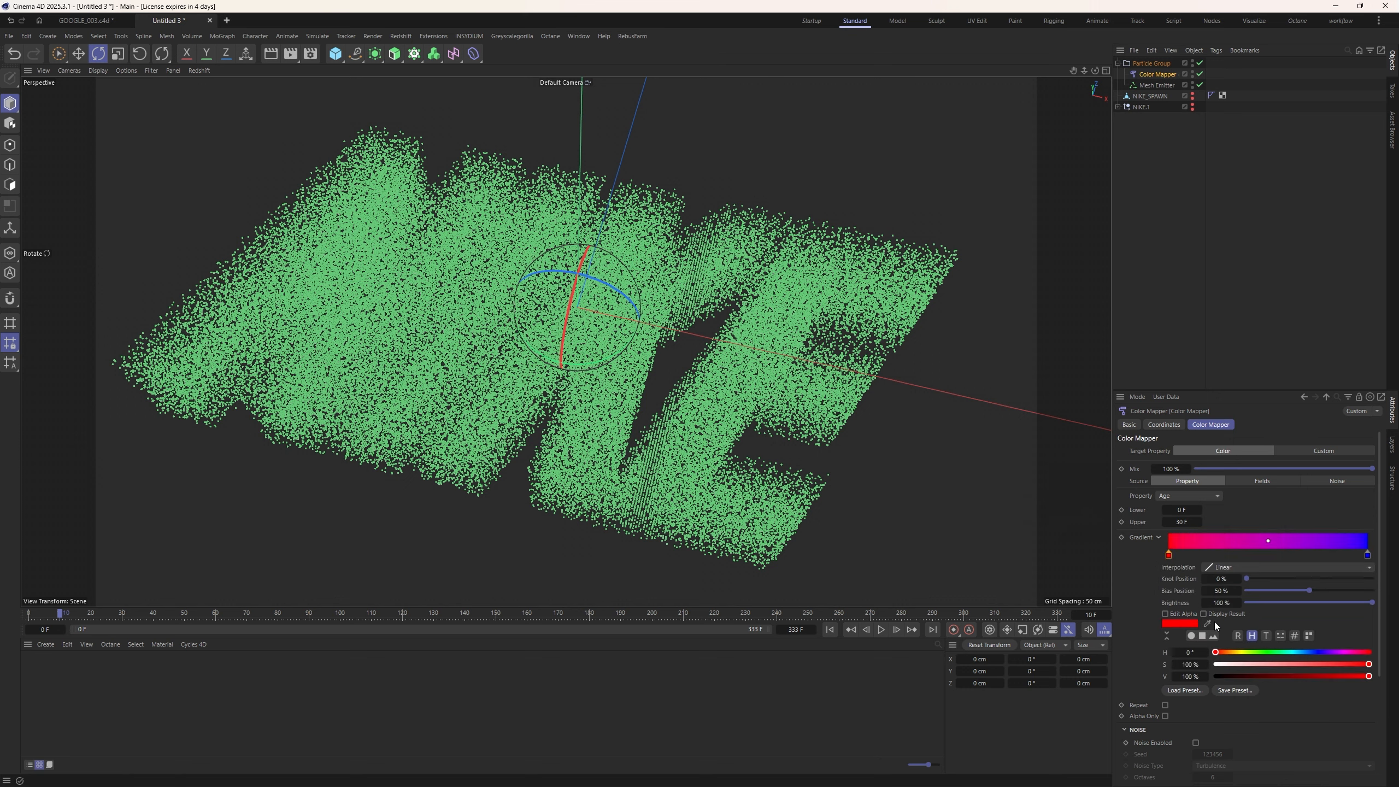
Drive the Color Mapper by Velocity with Magnitude extraction and set its Upper limit to 250 cm
{"action": "left_click", "coordinate": [1199, 497]}
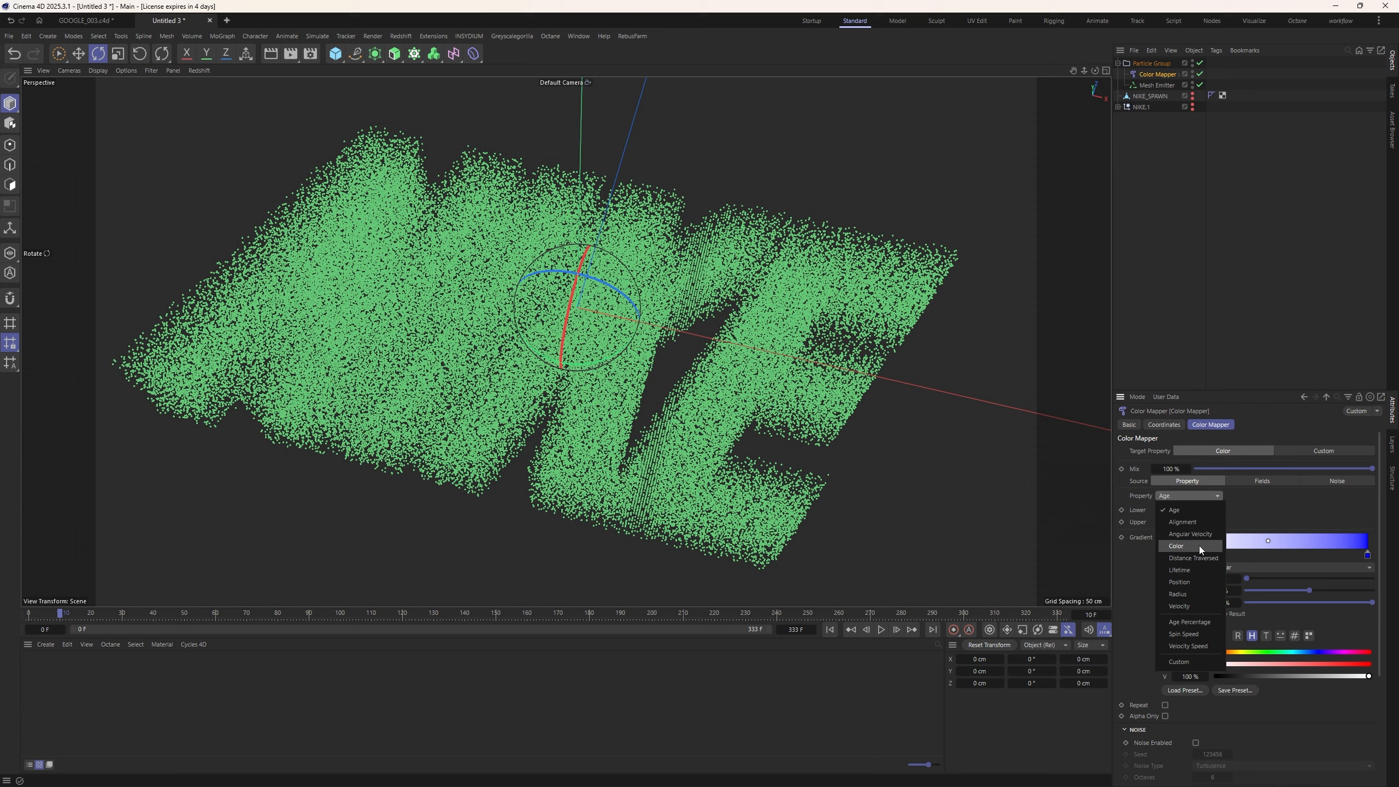
{"action": "left_click", "coordinate": [1179, 605]}
{"action": "left_click", "coordinate": [1196, 507]}
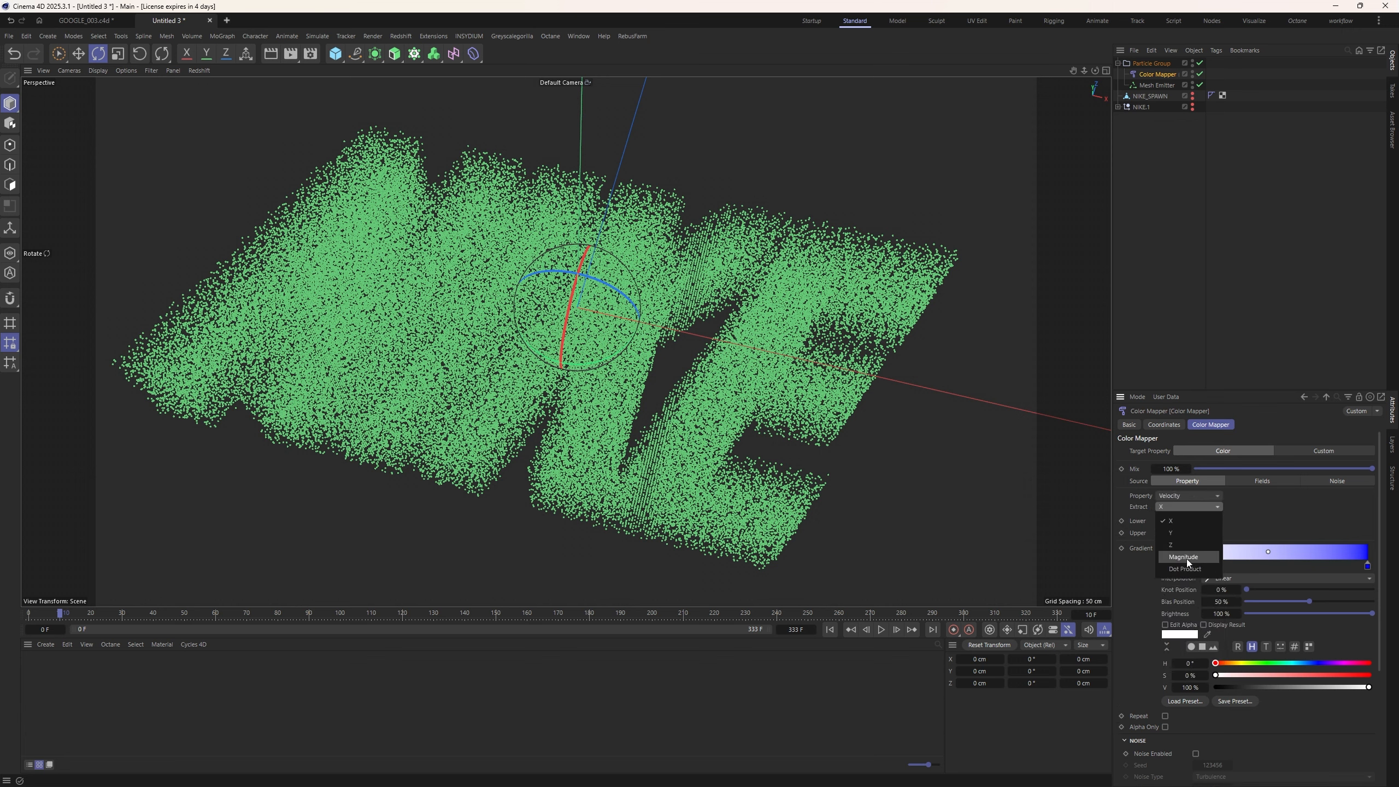
{"action": "left_click", "coordinate": [1184, 557]}
{"action": "left_click", "coordinate": [1181, 533]}
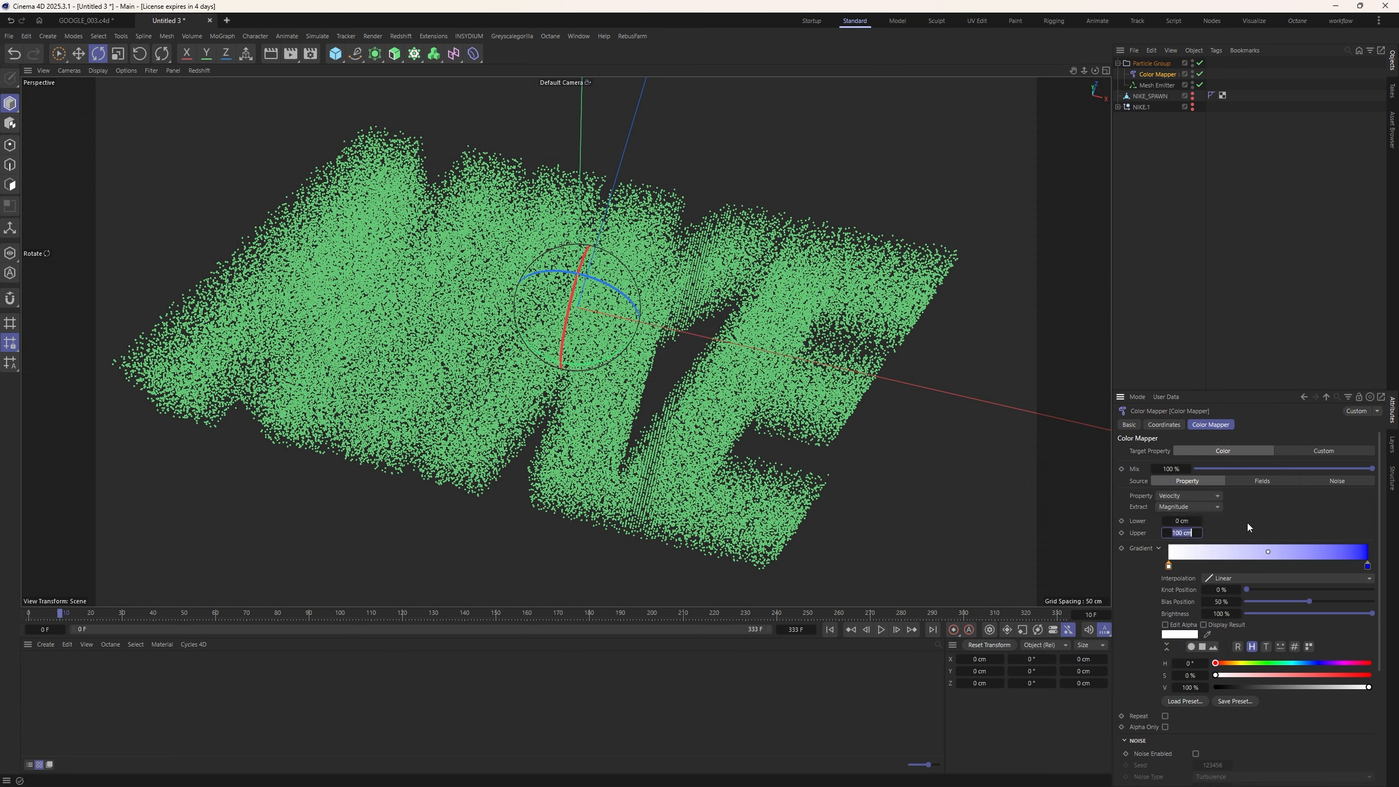
{"action": "type", "text": "250"}
{"action": "key", "text": "Return"}
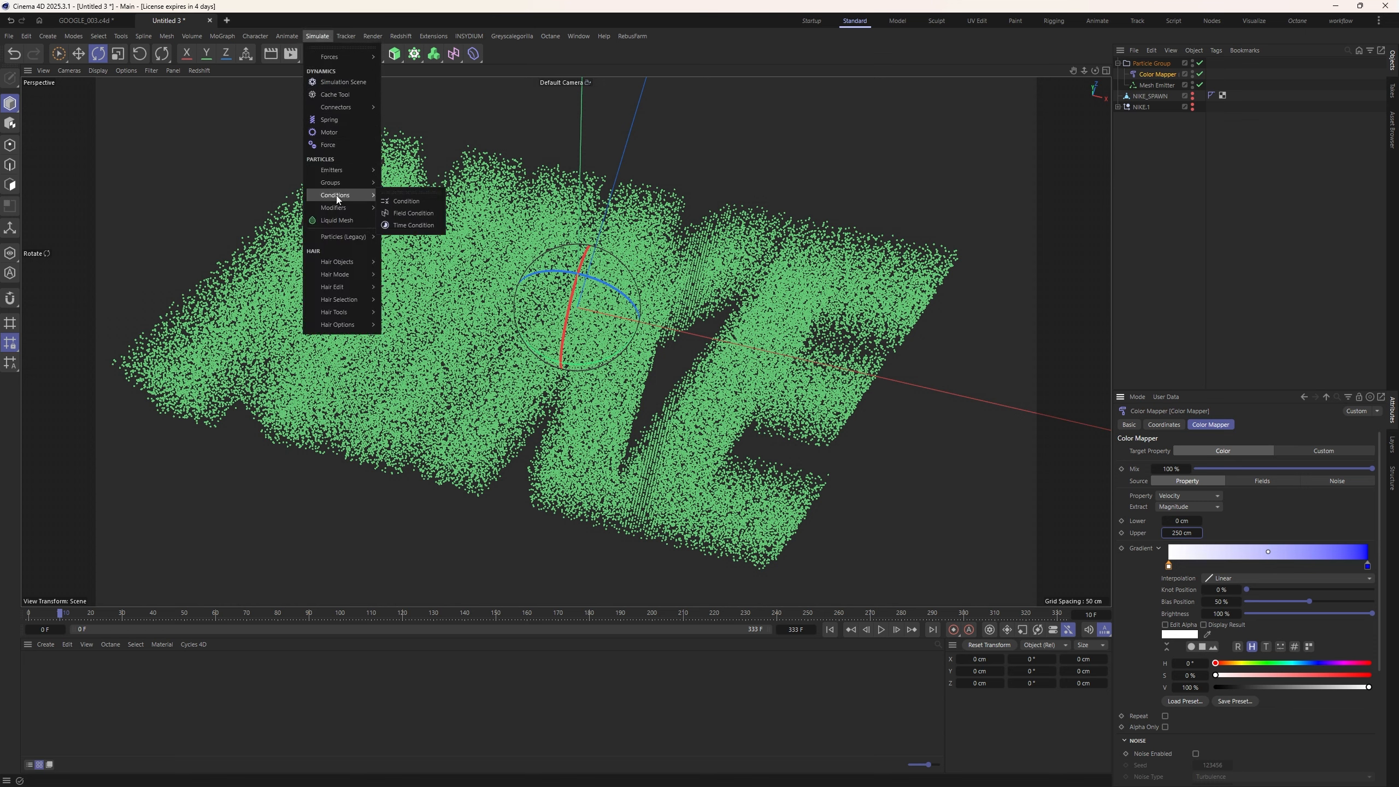
Add a Gravity force and a Turbulence force to the Particle Group
{"action": "mouse_move", "coordinate": [340, 56]}
{"action": "left_click", "coordinate": [408, 126]}
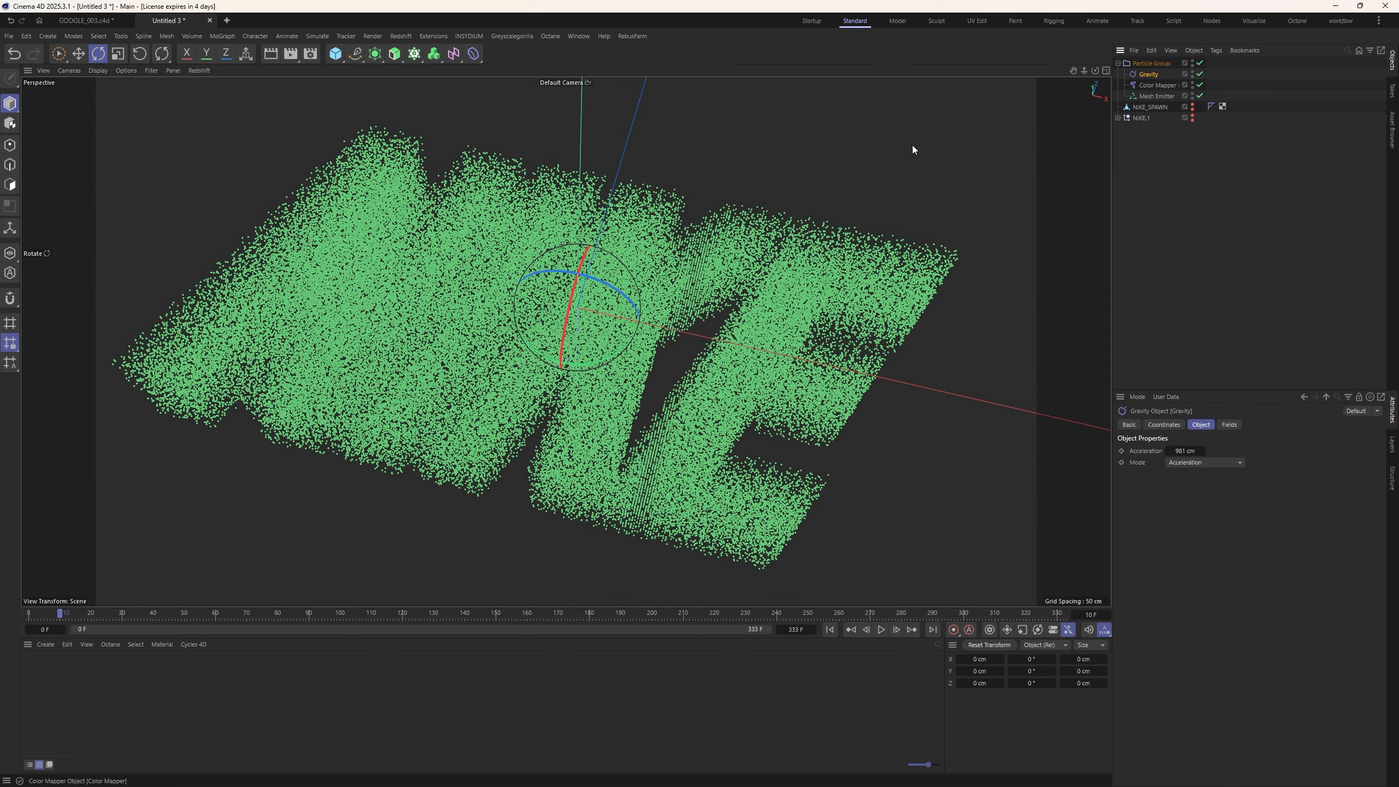
{"action": "left_click", "coordinate": [1154, 86]}
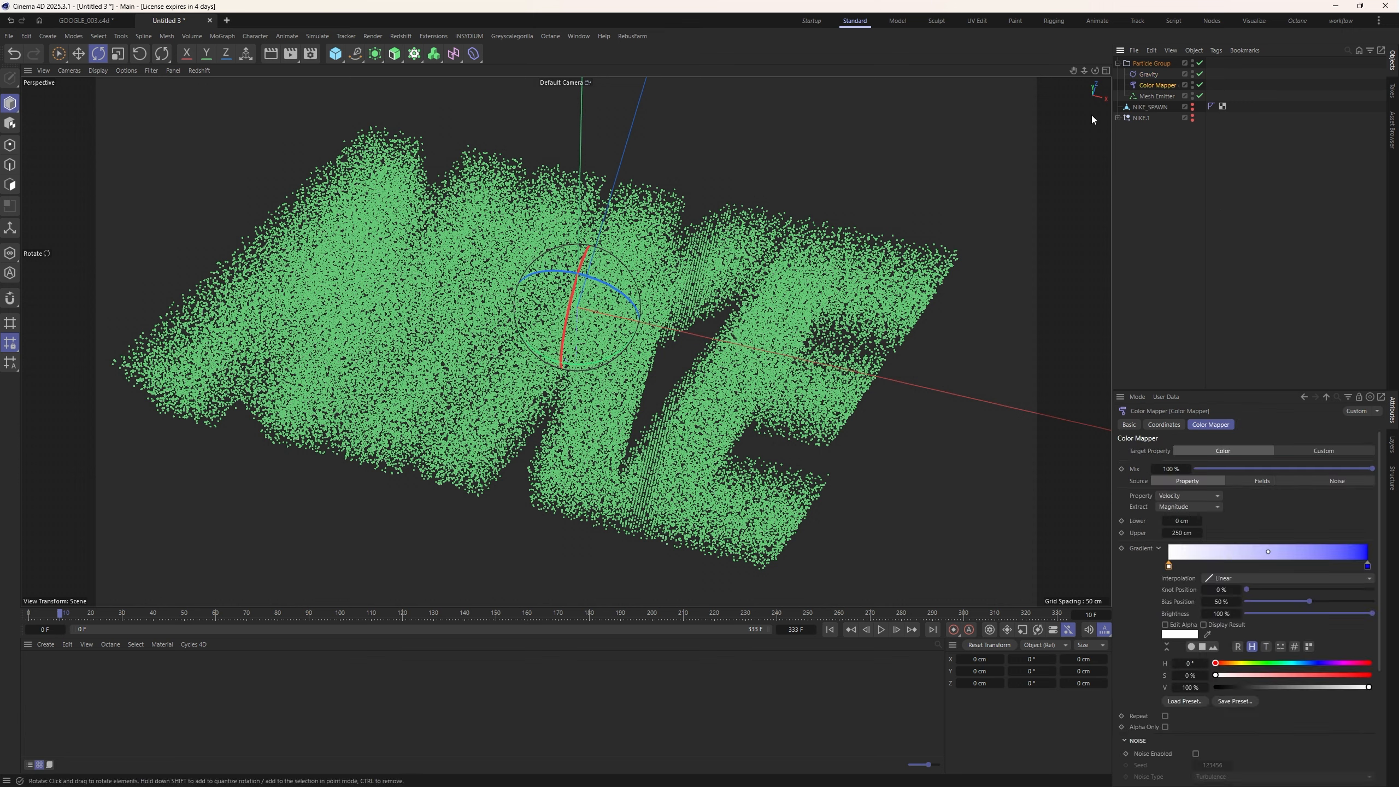
{"action": "left_click", "coordinate": [318, 36]}
{"action": "mouse_move", "coordinate": [326, 59]}
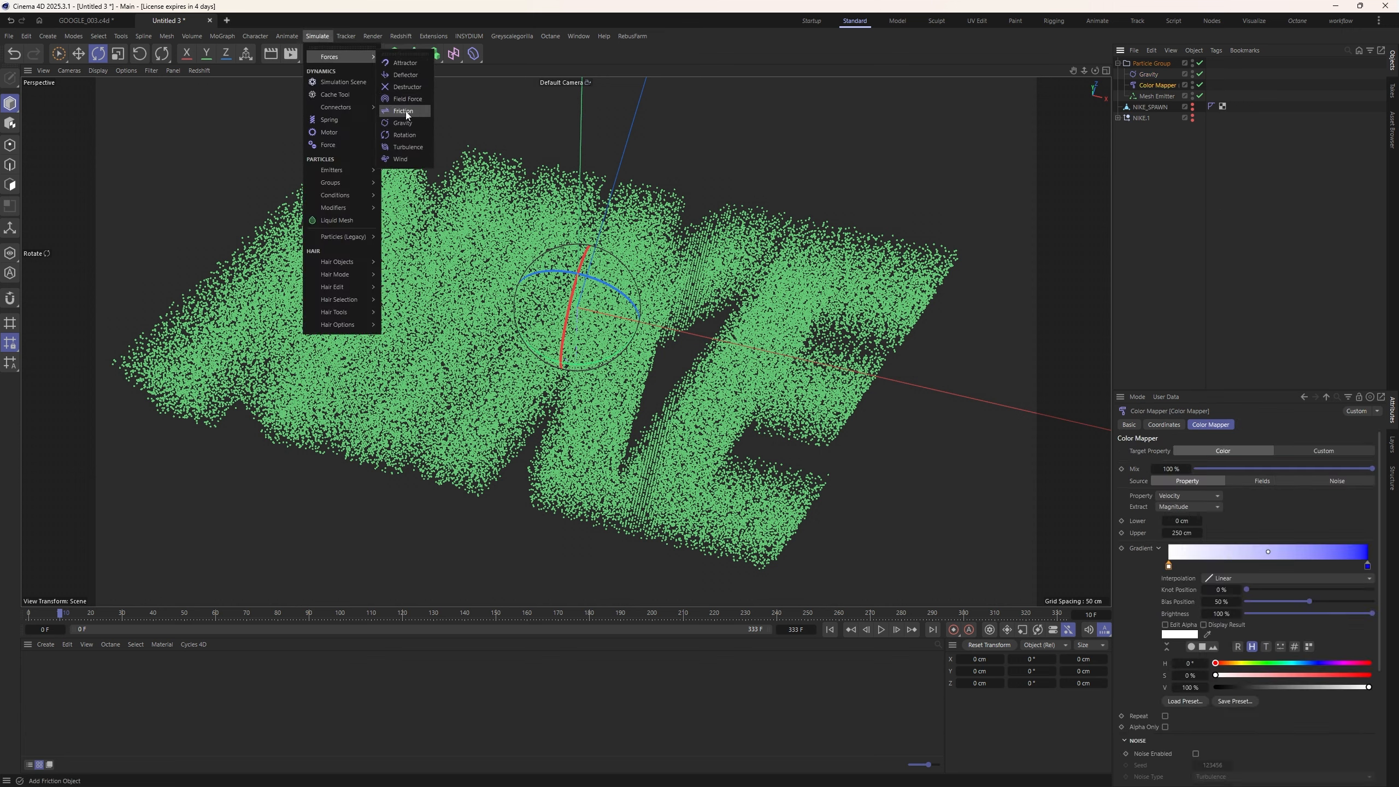
{"action": "left_click", "coordinate": [415, 151]}
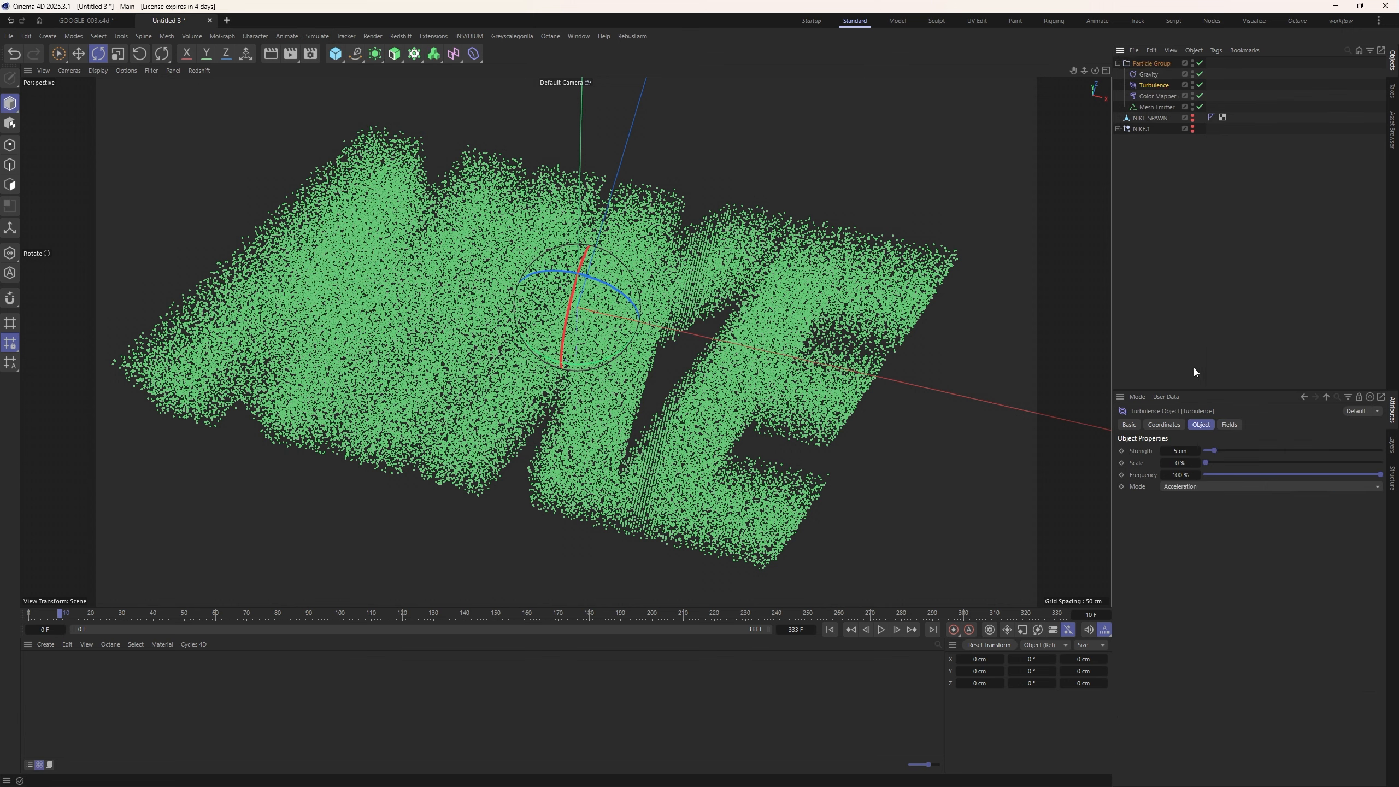
Set the turbulence's Strength to 45 cm and its Scale to 50 %
{"action": "left_click", "coordinate": [1179, 450]}
{"action": "type", "text": "45"}
{"action": "key", "text": "Tab"}
{"action": "type", "text": "50"}
{"action": "key", "text": "Return"}
{"action": "left_click", "coordinate": [1236, 262]}
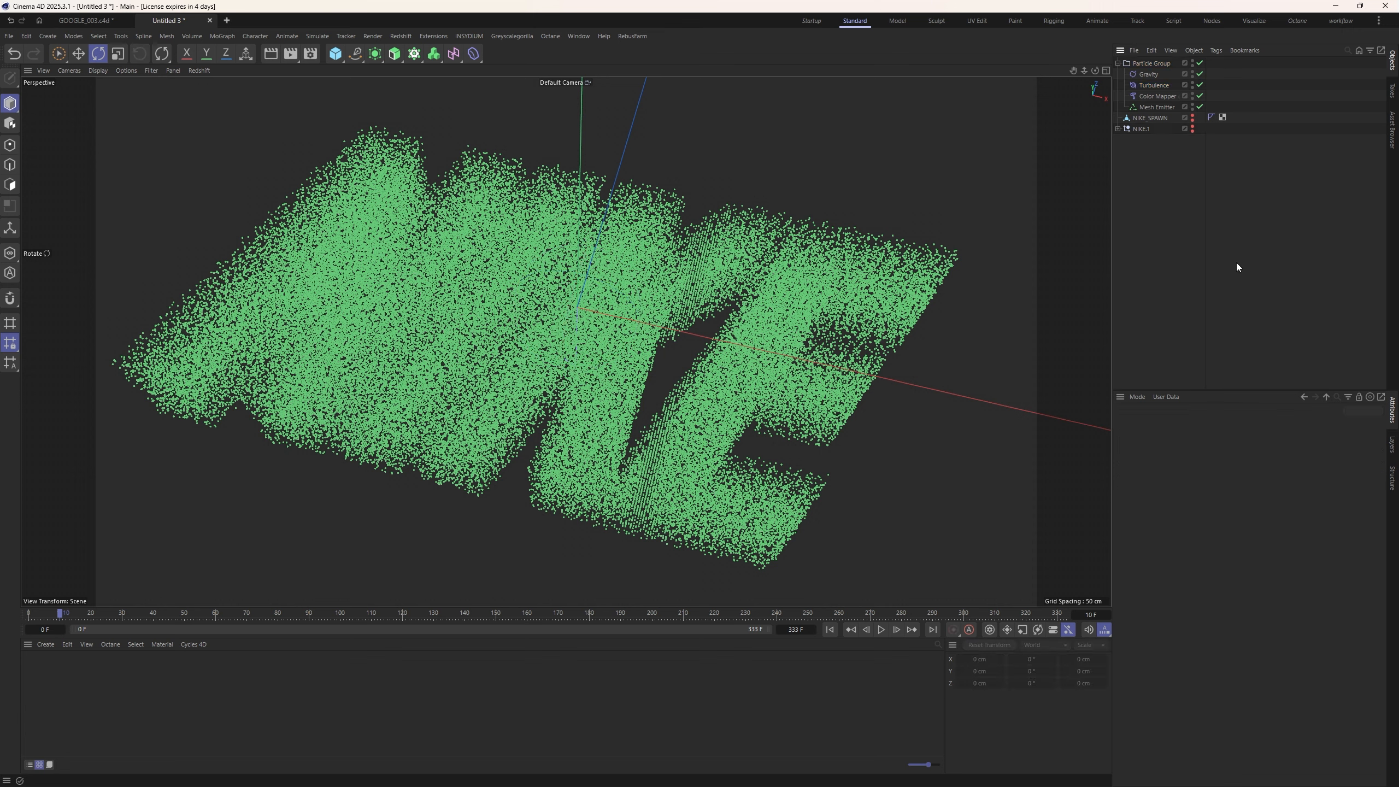
Open the available simulation tags for the NIKE_SPAWN object
{"action": "right_click", "coordinate": [1148, 117]}
{"action": "mouse_move", "coordinate": [1206, 284]}
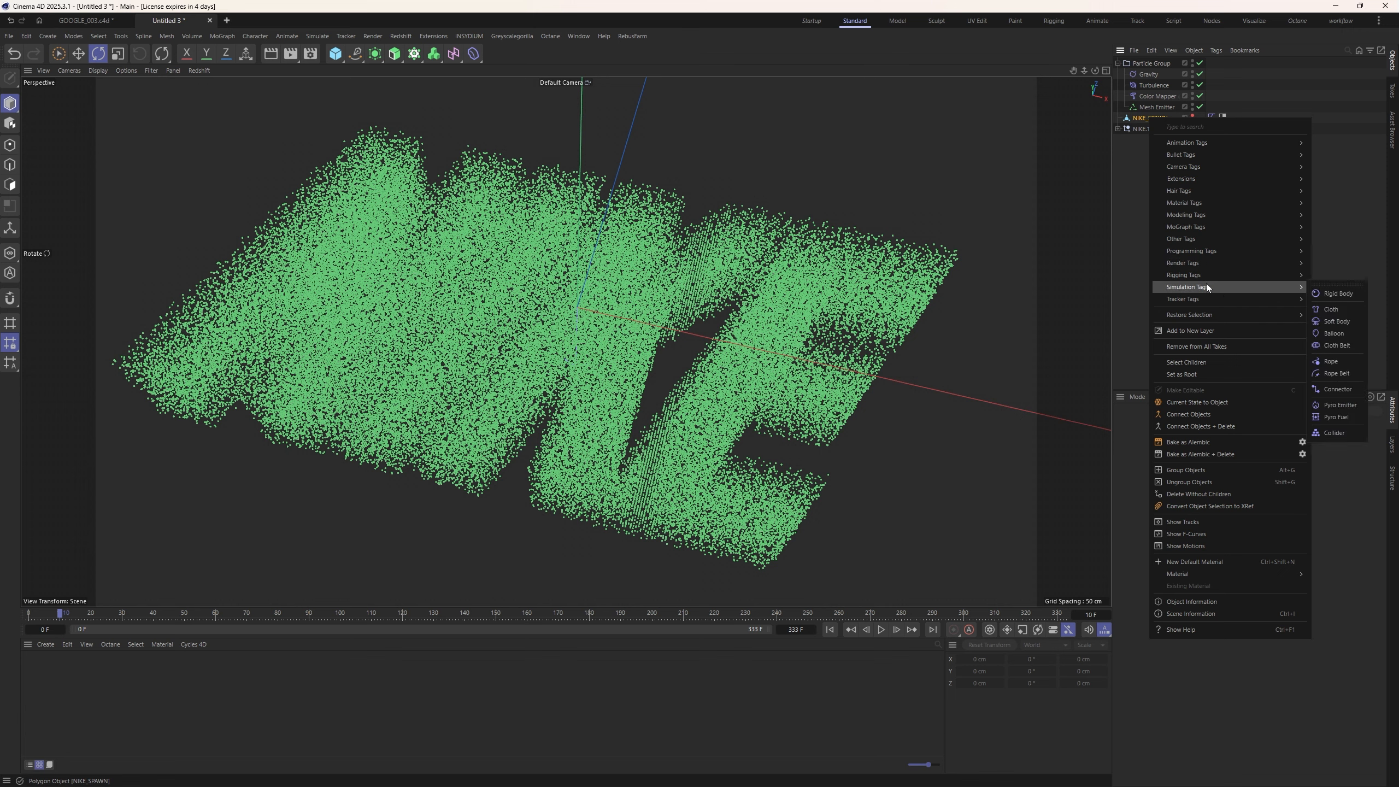
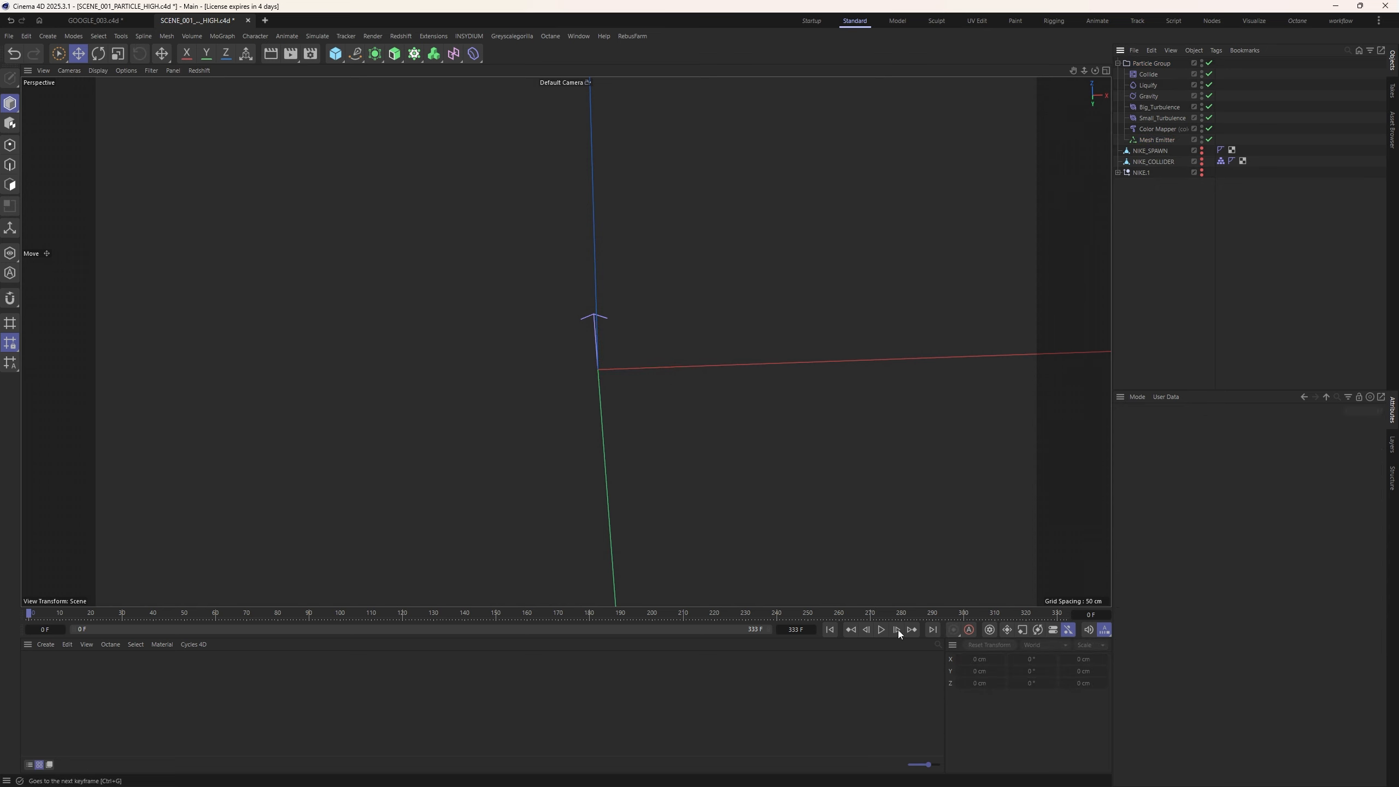
Review the Mesh Emitter's particle properties, then deselect it
{"action": "left_click", "coordinate": [1157, 139]}
{"action": "left_click", "coordinate": [1273, 425]}
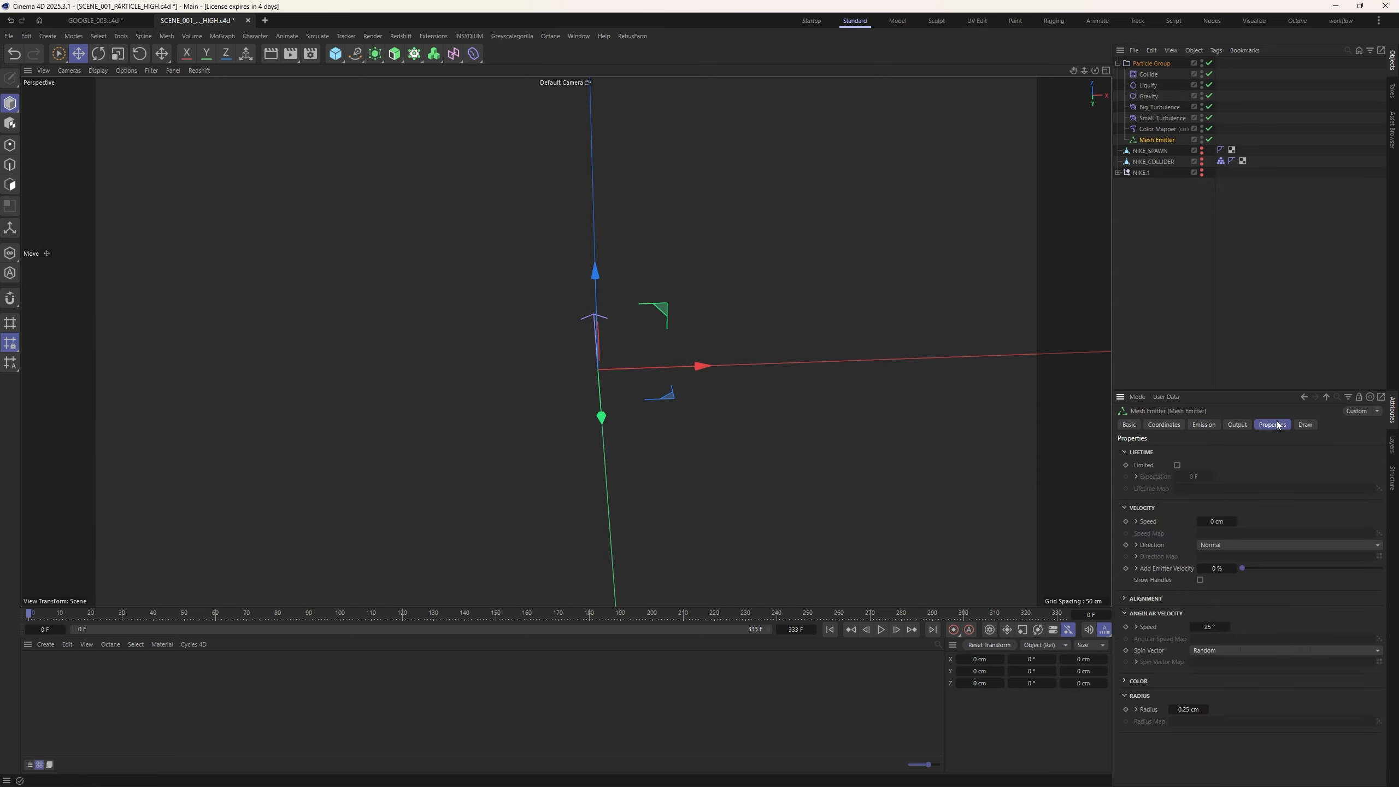
{"action": "left_click", "coordinate": [1180, 286]}
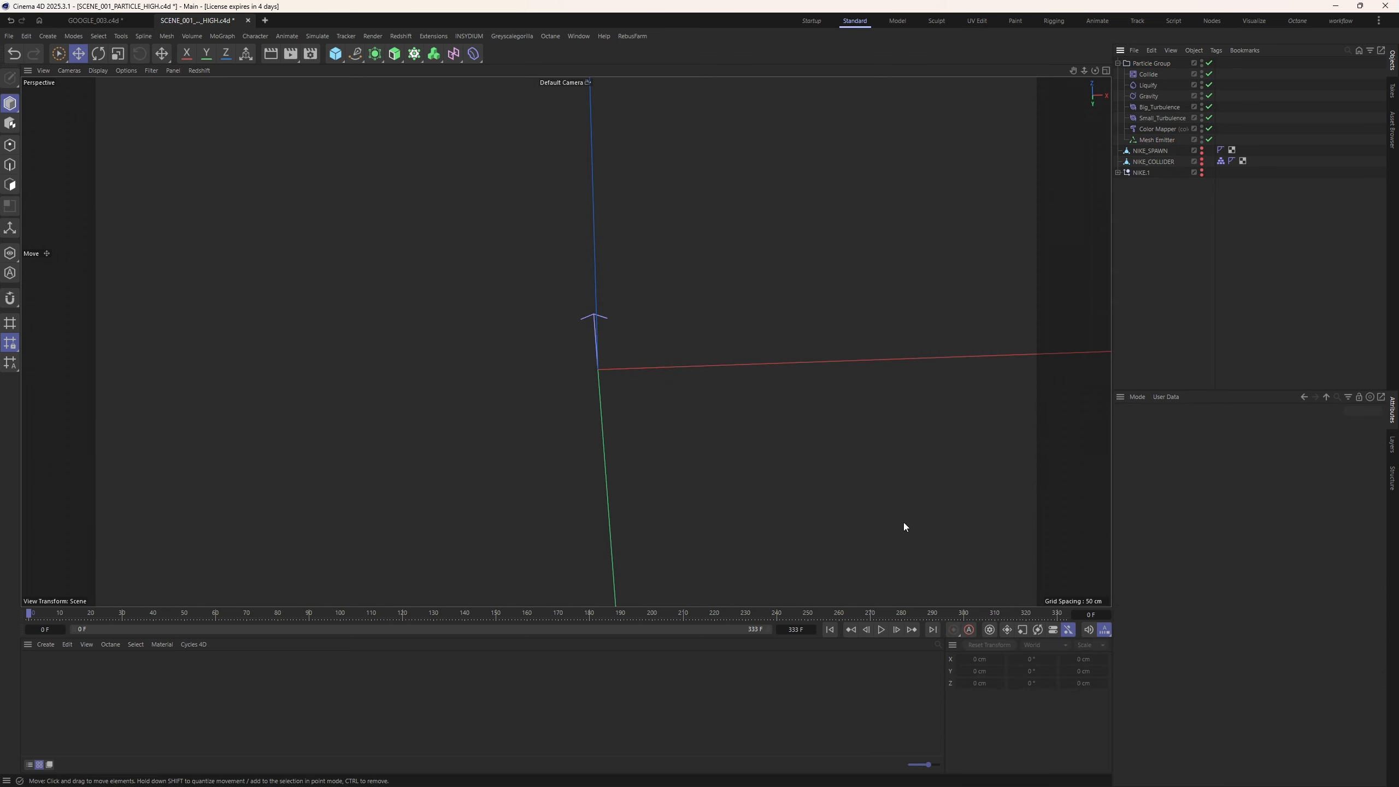
Play the high-density particle simulation to frame 32, pausing at frame 27 to view the letters from another angle
{"action": "left_click", "coordinate": [882, 630]}
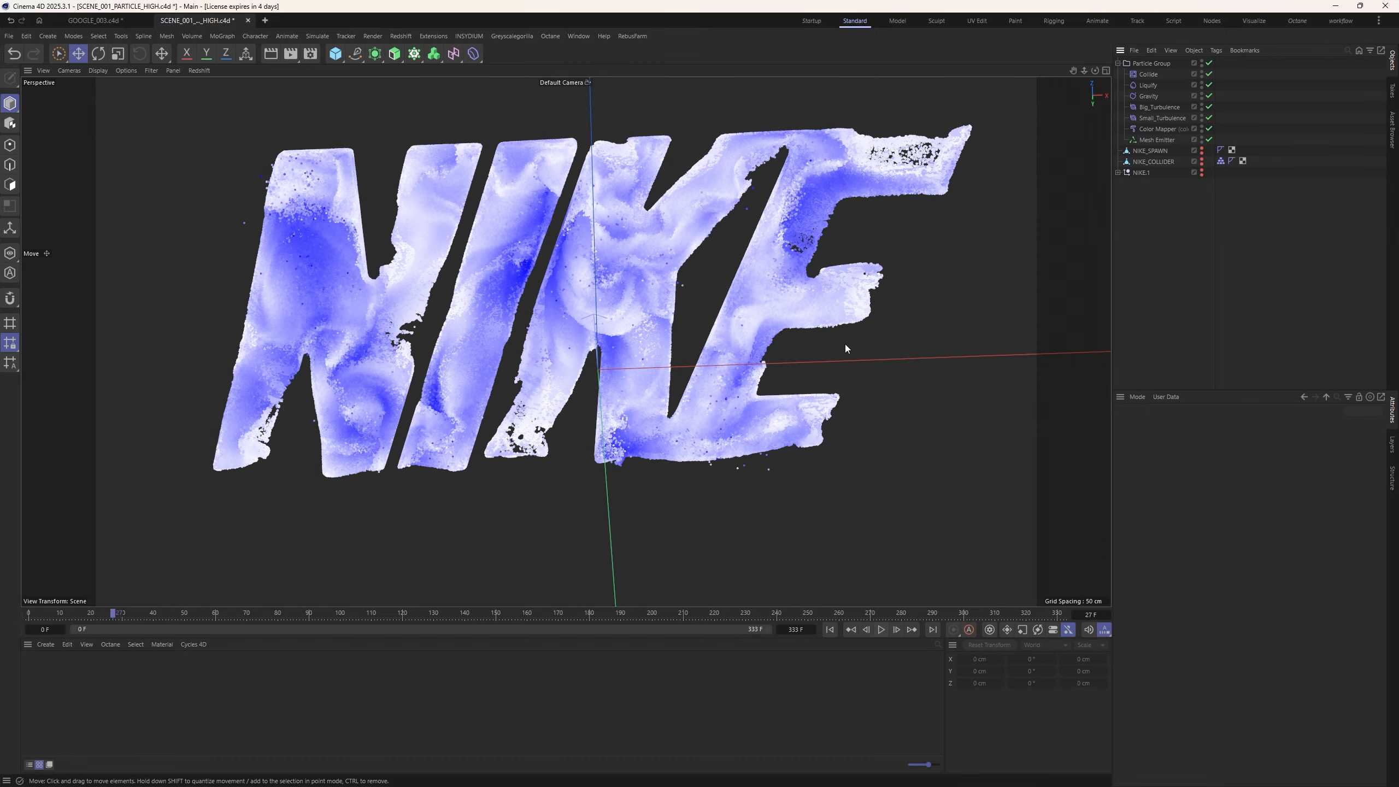
{"action": "left_click_drag", "start_coordinate": [649, 312], "coordinate": [568, 515], "text": "alt"}
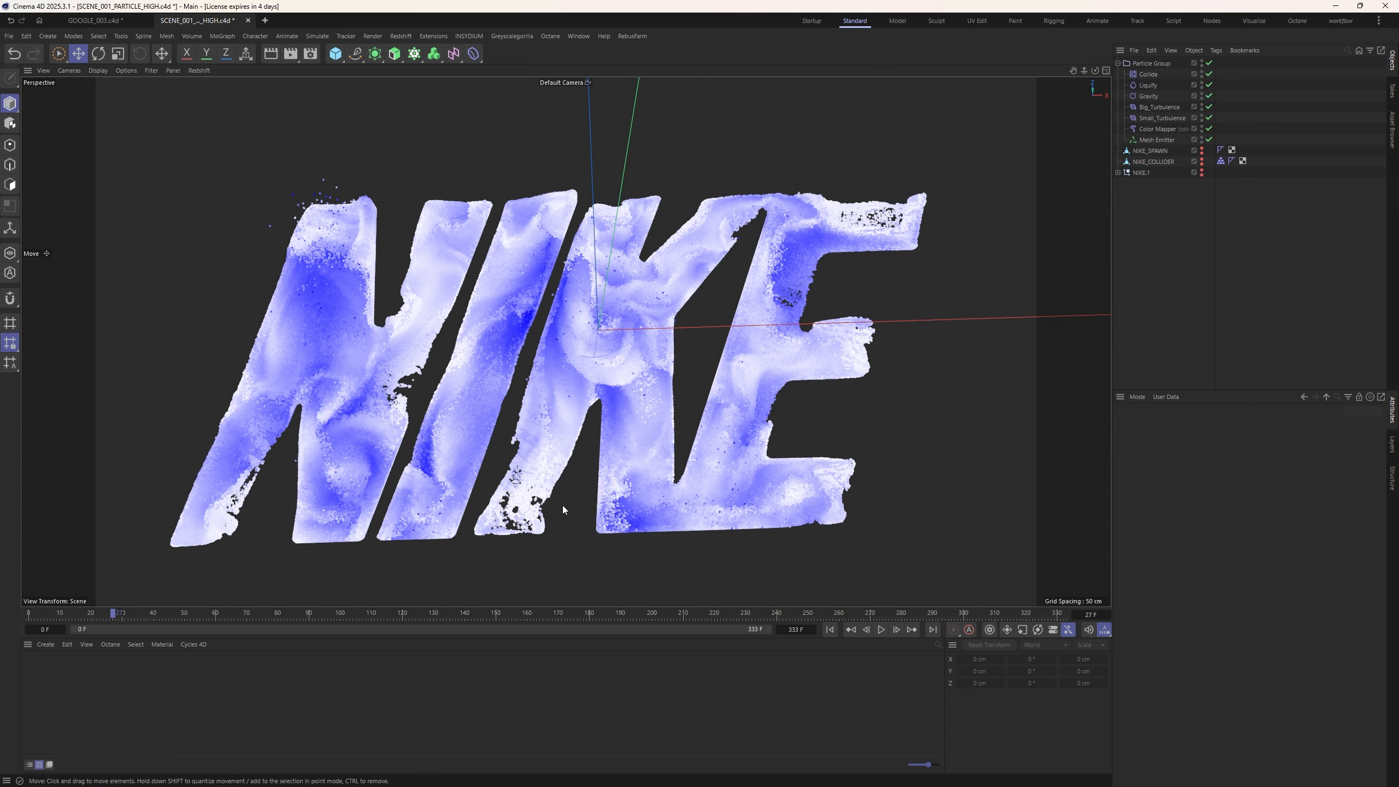
{"action": "left_click", "coordinate": [881, 630]}
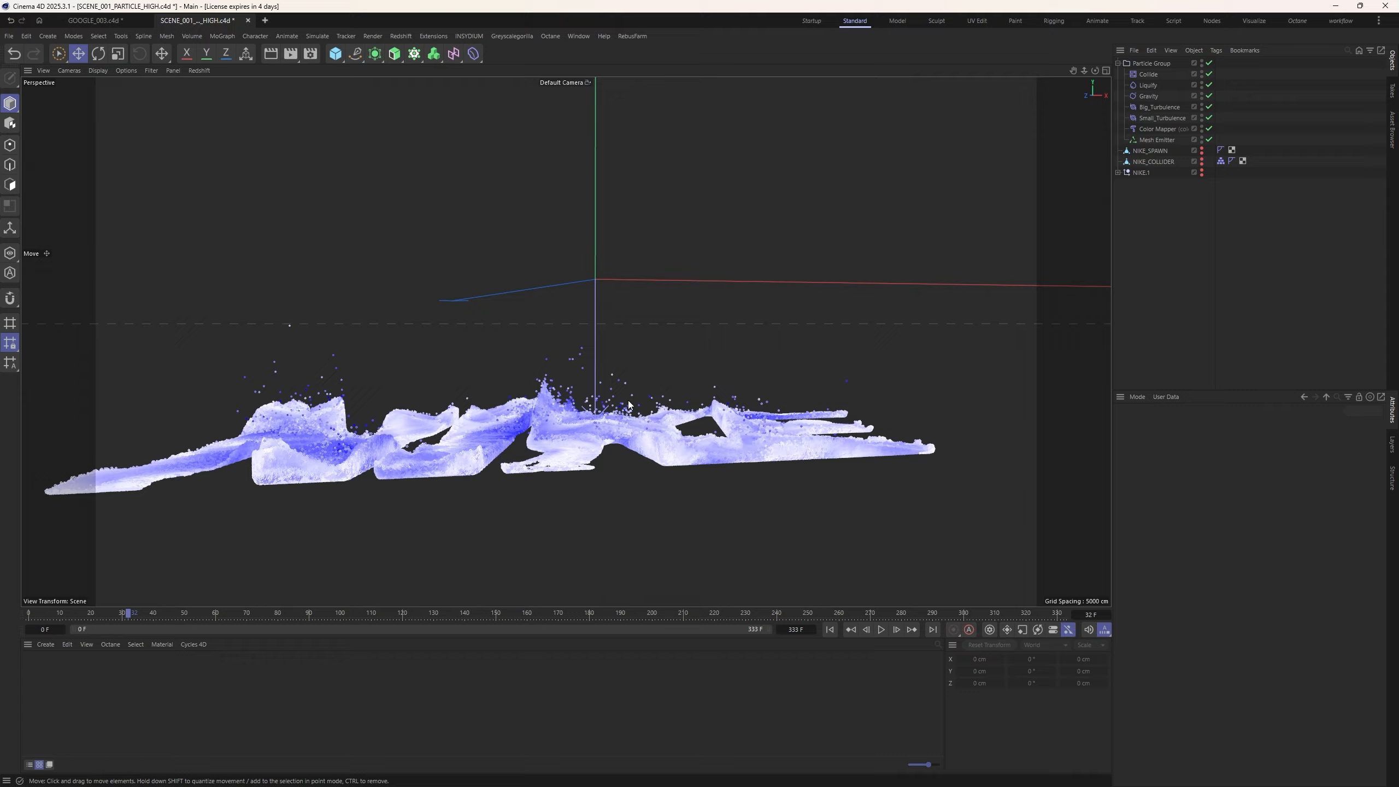
Examine the particle liquid inside the NIKE letters at frame 32, both close up and from several angles
{"action": "mouse_move", "coordinate": [607, 420]}
{"action": "right_mouse_down", "text": "alt"}
{"action": "mouse_move", "coordinate": [678, 353]}
{"action": "mouse_move", "coordinate": [617, 404]}
{"action": "right_mouse_up", "text": "alt"}
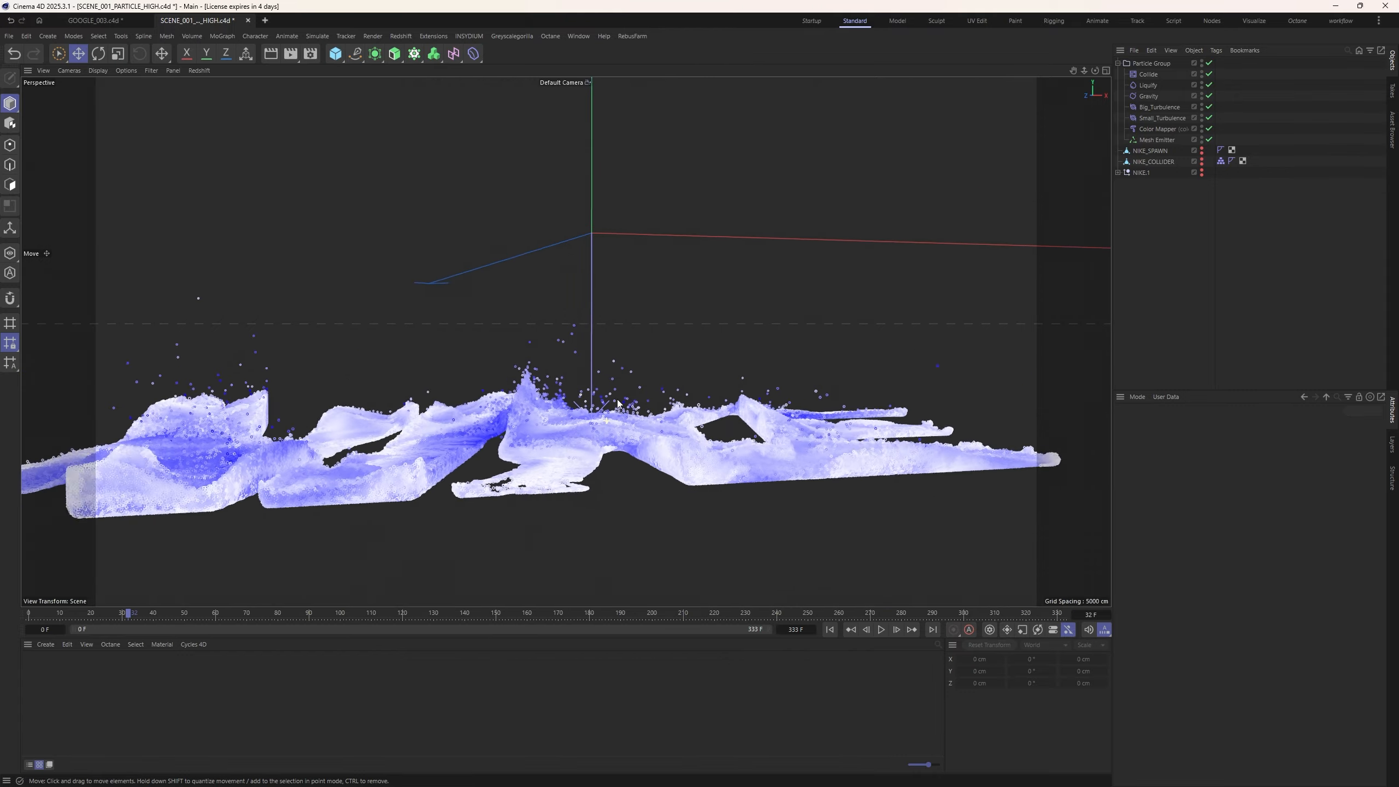
{"action": "left_click_drag", "start_coordinate": [595, 442], "coordinate": [577, 478], "text": "alt"}
{"action": "middle_click_drag", "start_coordinate": [606, 423], "coordinate": [646, 287], "text": "alt"}
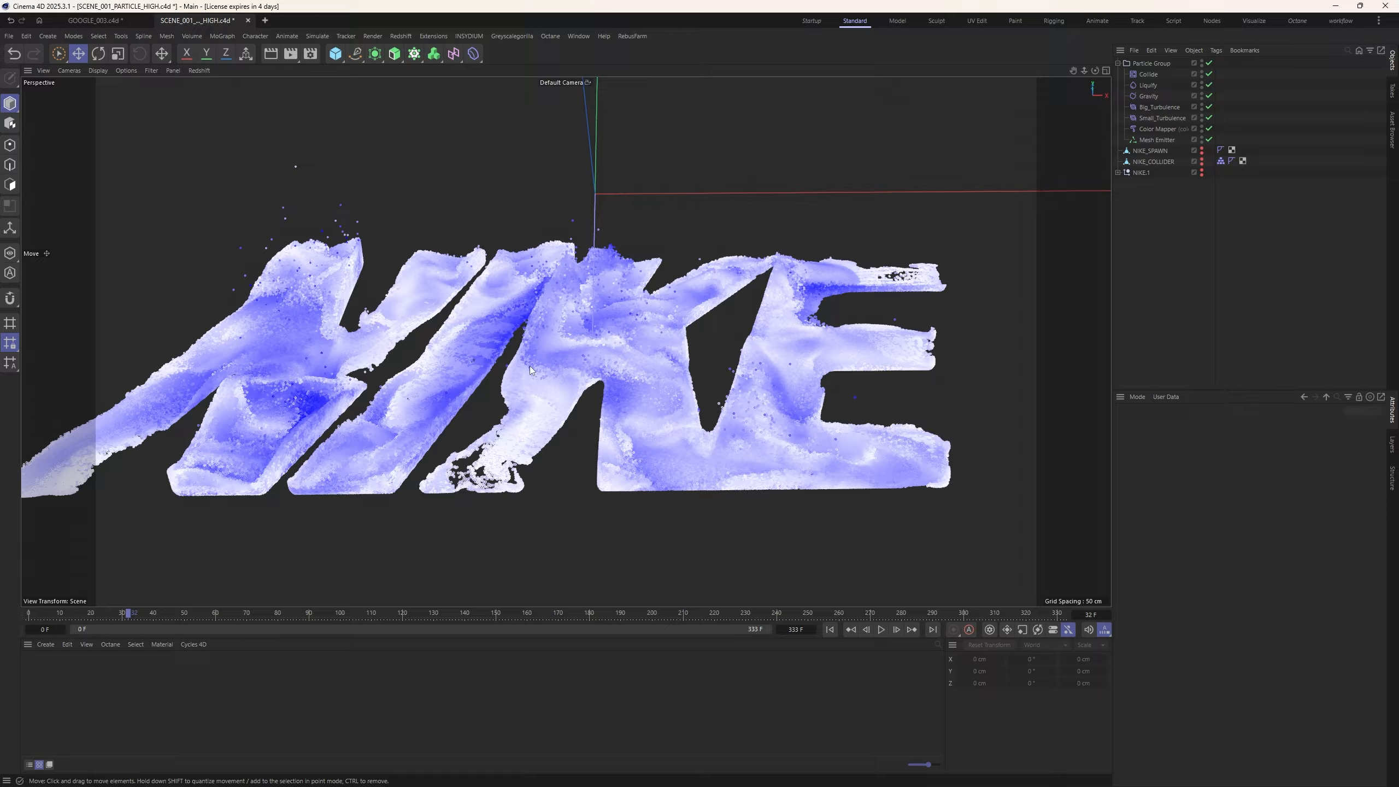
{"action": "left_click_drag", "start_coordinate": [589, 328], "coordinate": [628, 318], "text": "alt"}
{"action": "scroll", "coordinate": [472, 370], "scroll_direction": "up", "scroll_amount": 10}
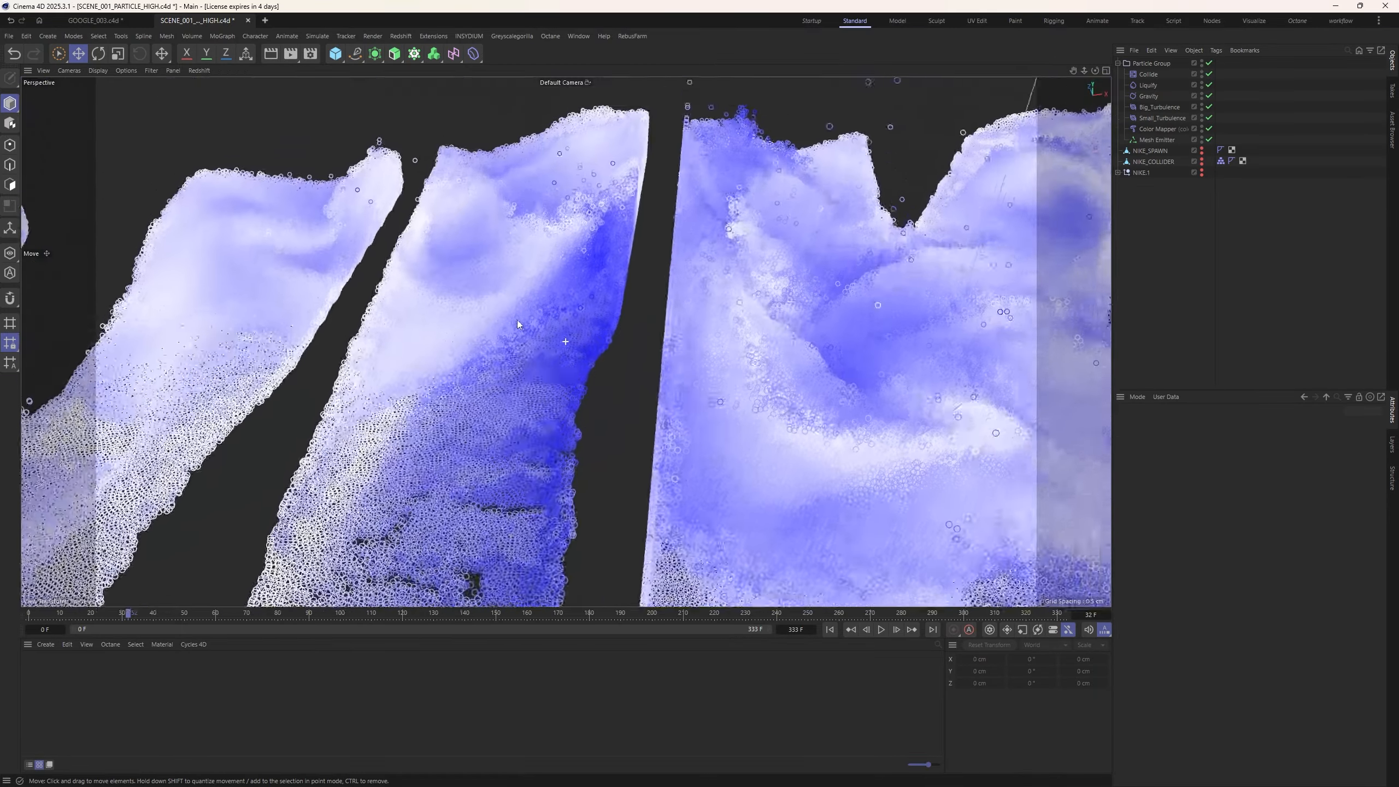
{"action": "scroll", "coordinate": [517, 324], "scroll_direction": "up", "scroll_amount": 8}
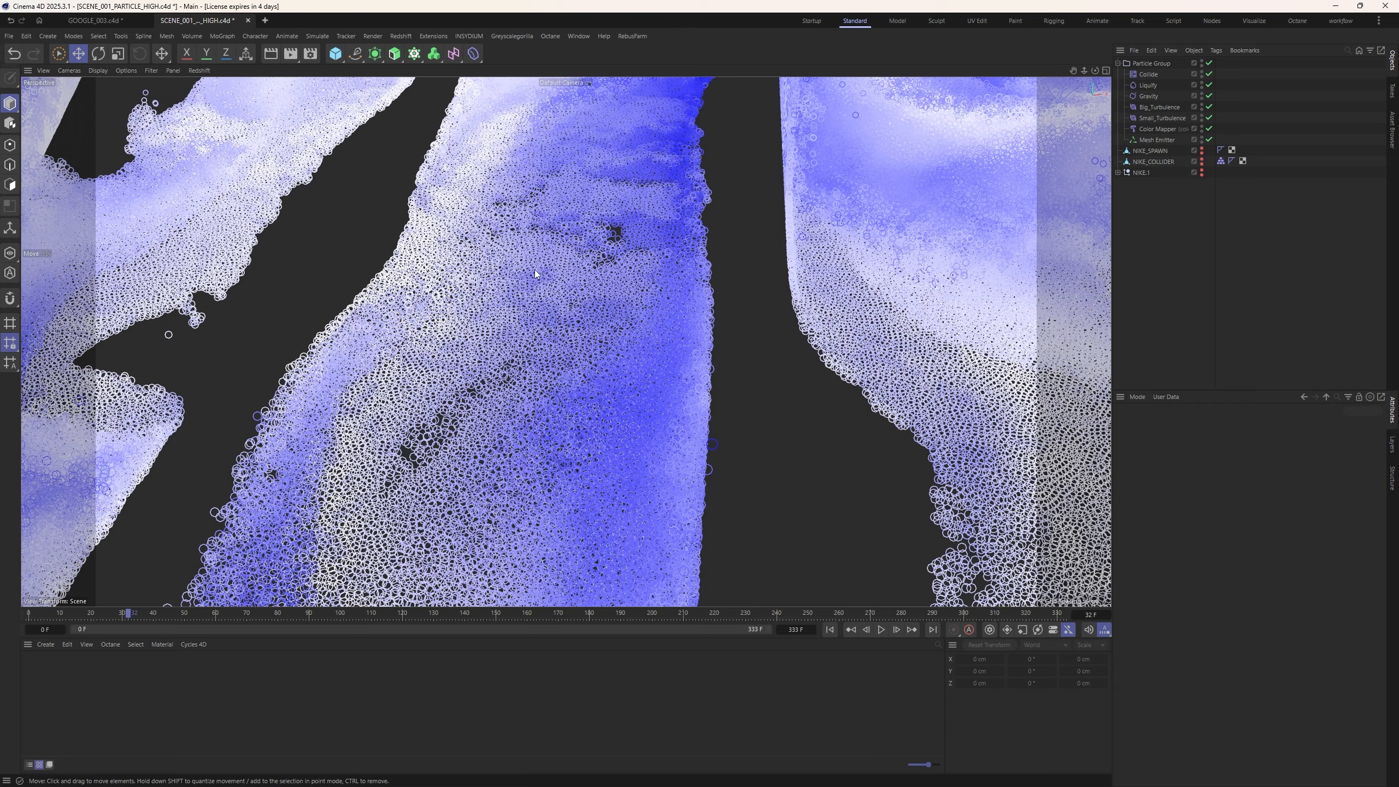
{"action": "scroll", "coordinate": [534, 269], "scroll_direction": "down", "scroll_amount": 10}
{"action": "left_click_drag", "start_coordinate": [542, 302], "coordinate": [691, 322], "text": "alt"}
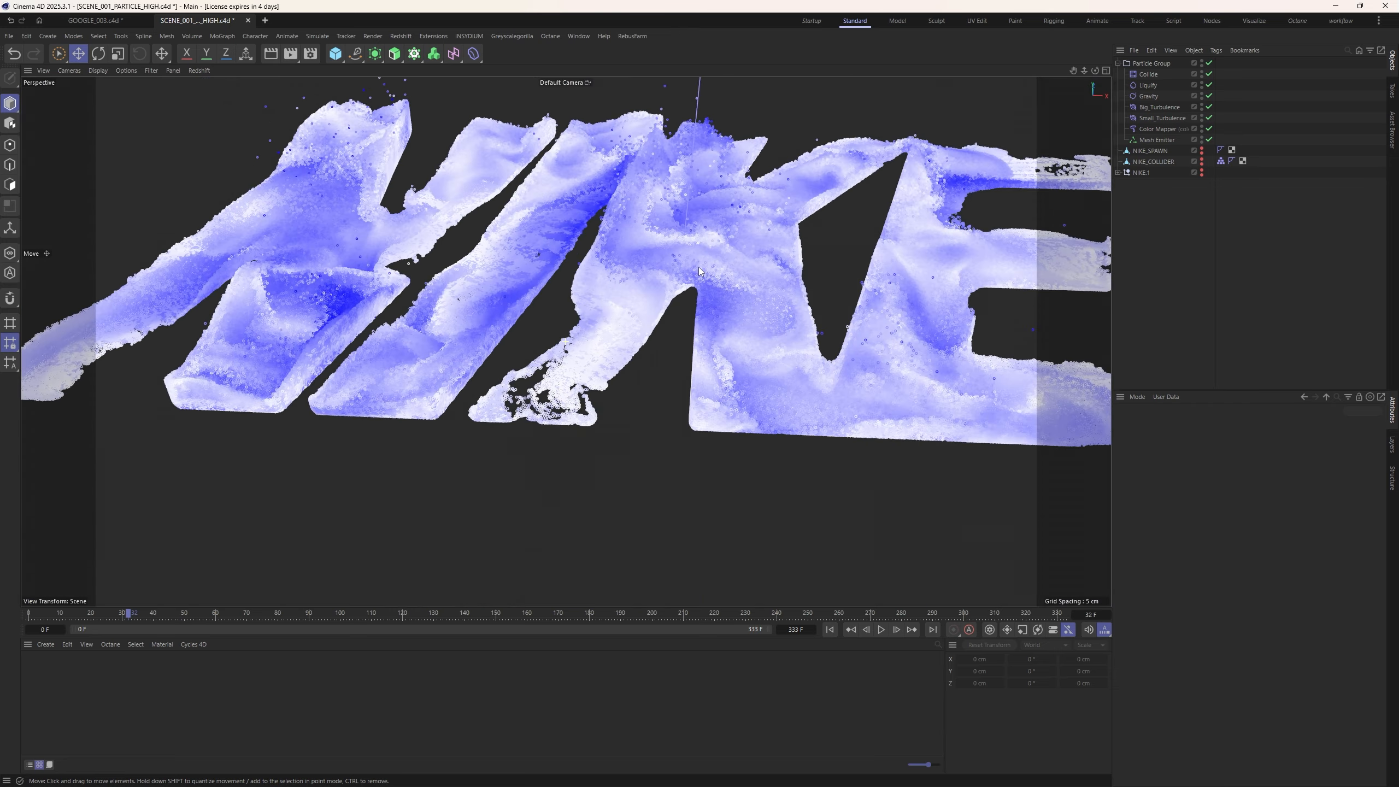
{"action": "scroll", "coordinate": [695, 331], "scroll_direction": "down", "scroll_amount": 3}
{"action": "middle_click_drag", "start_coordinate": [705, 344], "coordinate": [640, 300], "text": "alt"}
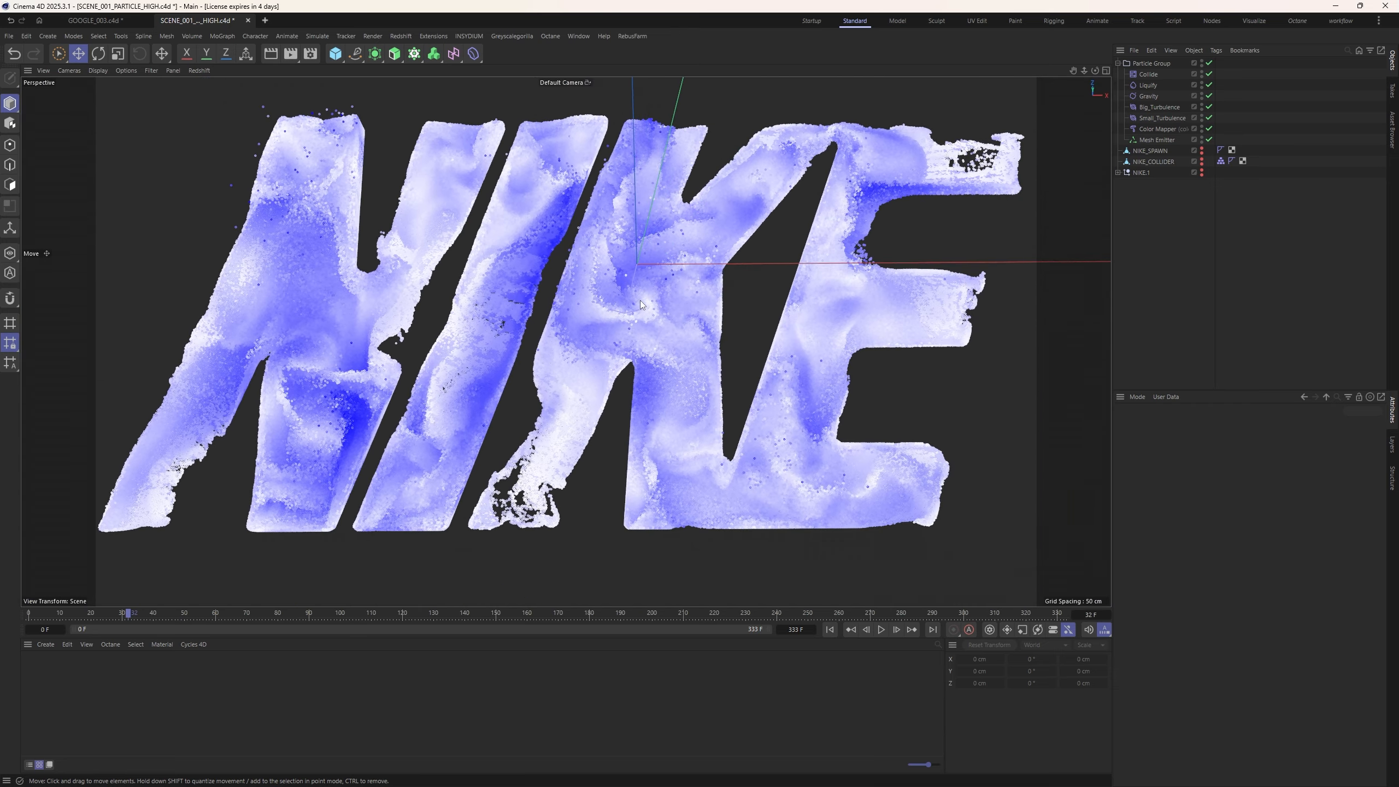
Replace the leading digits of the Mesh Emitter's emission count with 80 and deselect the emitter
{"action": "left_click_drag", "start_coordinate": [640, 300], "coordinate": [645, 249], "text": "alt"}
{"action": "left_click", "coordinate": [1156, 140]}
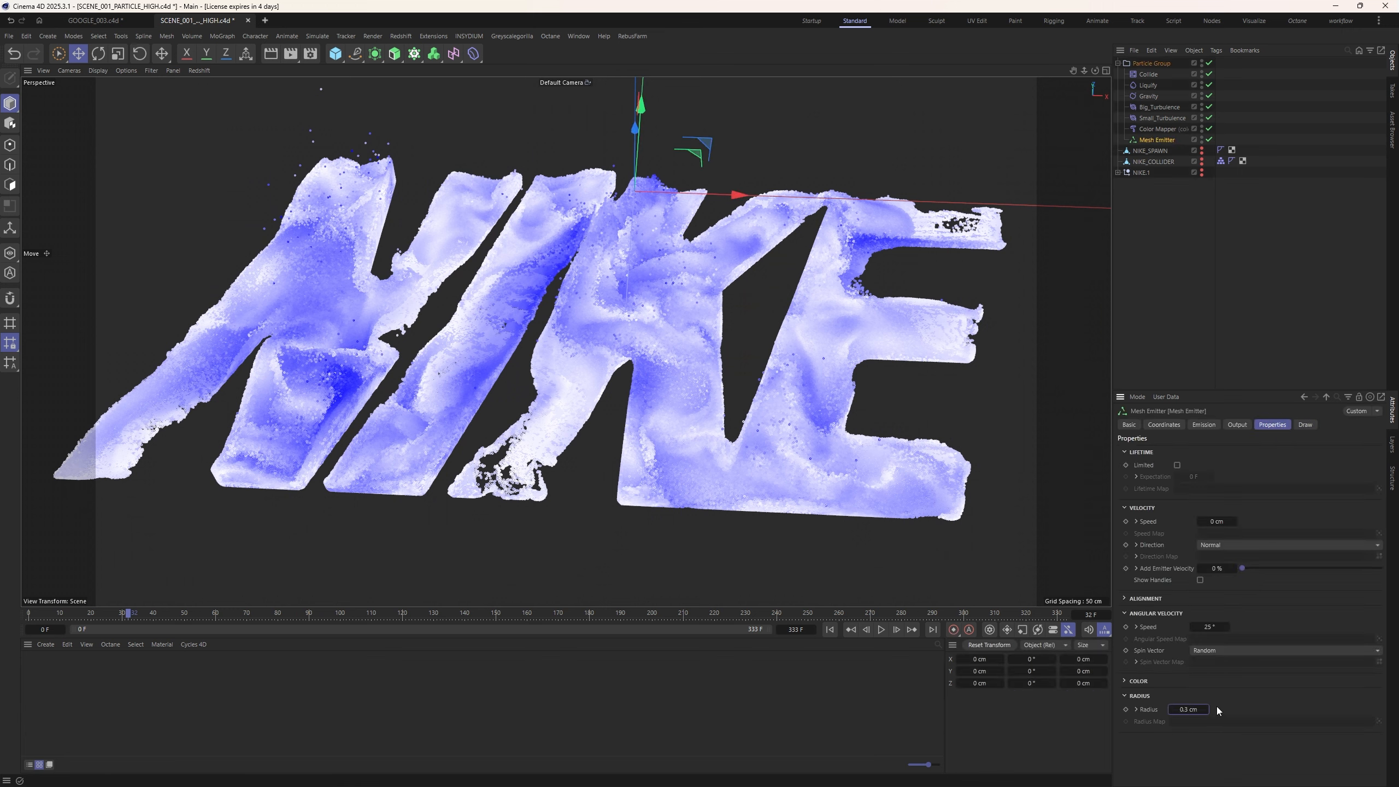
{"action": "left_click", "coordinate": [1203, 424]}
{"action": "left_click_drag", "start_coordinate": [641, 278], "coordinate": [666, 223], "text": "alt"}
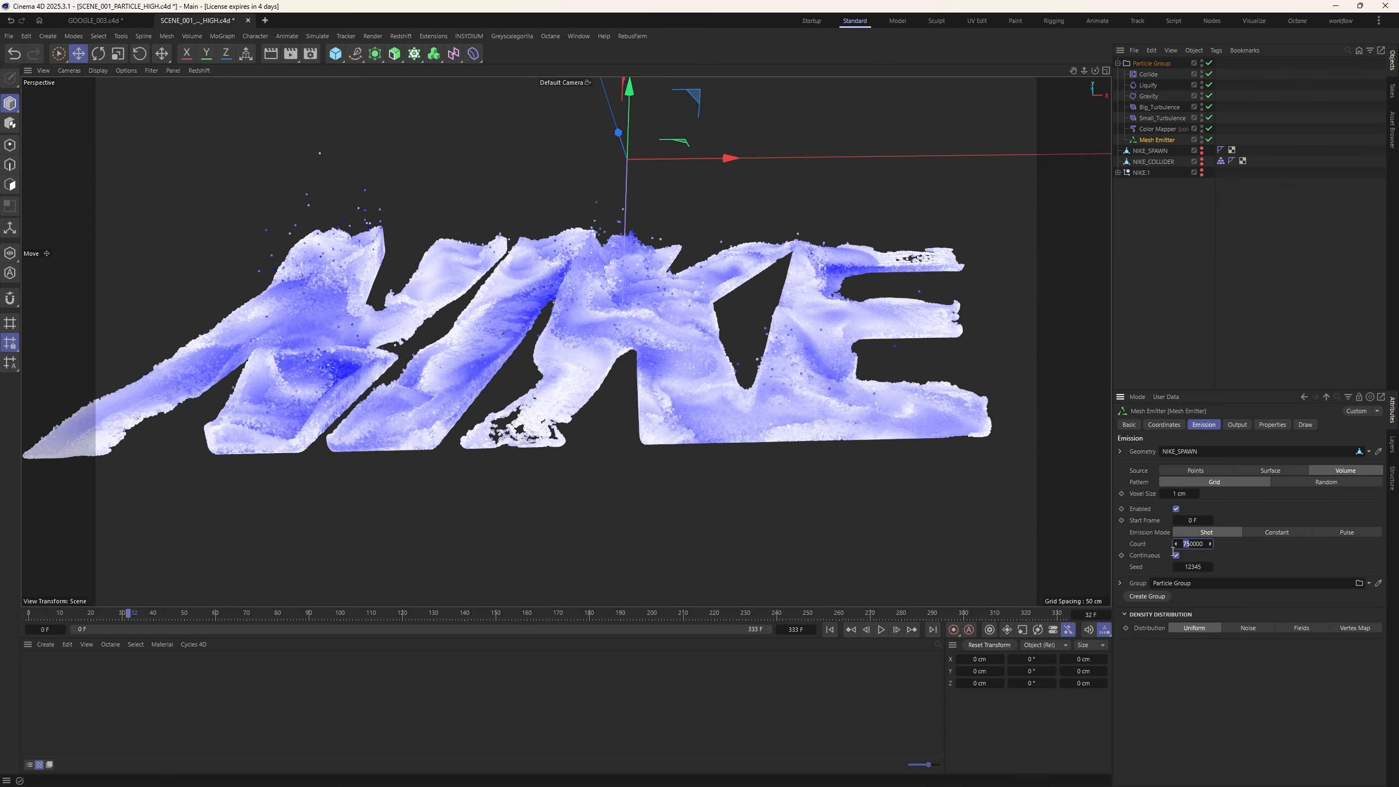
{"action": "type", "text": "80"}
{"action": "left_click", "coordinate": [1198, 269]}
Play the particle simulation to frame 35 and examine the NIKE liquid from above, from the sides and at a low angle
{"action": "left_click", "coordinate": [881, 629]}
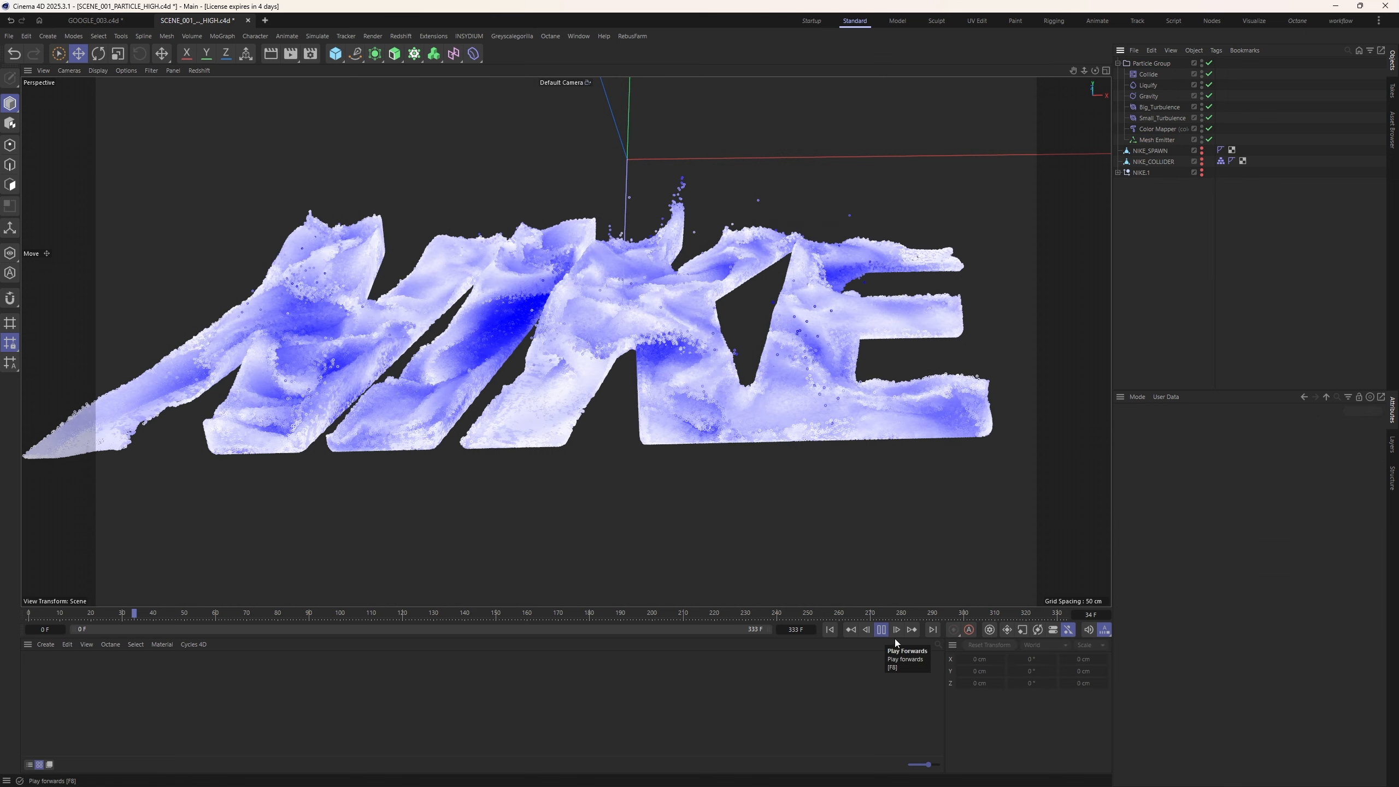
{"action": "left_click", "coordinate": [883, 631]}
{"action": "left_click_drag", "start_coordinate": [604, 337], "coordinate": [696, 403], "text": "alt"}
{"action": "scroll", "coordinate": [700, 341], "scroll_direction": "down", "scroll_amount": 6}
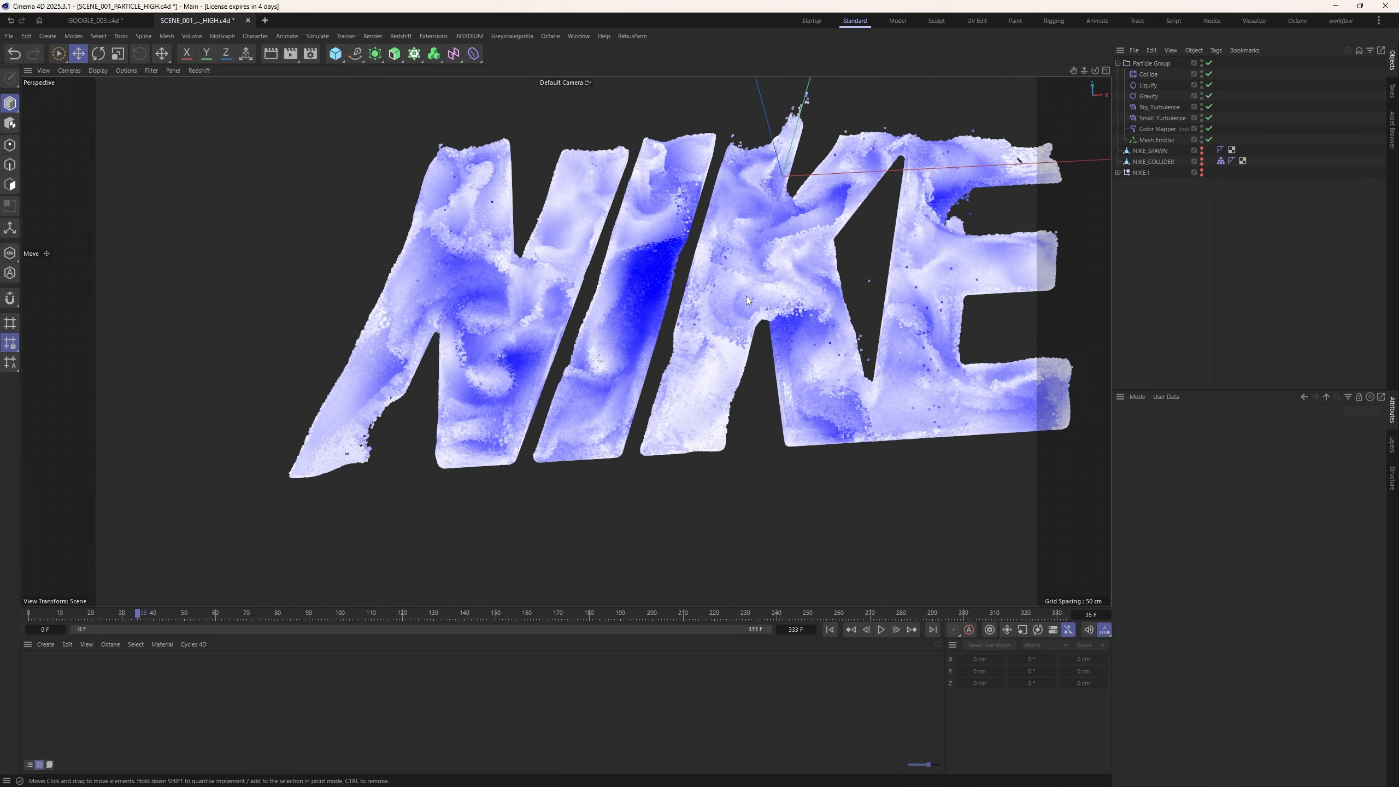
{"action": "left_click_drag", "start_coordinate": [747, 299], "coordinate": [655, 270], "text": "alt"}
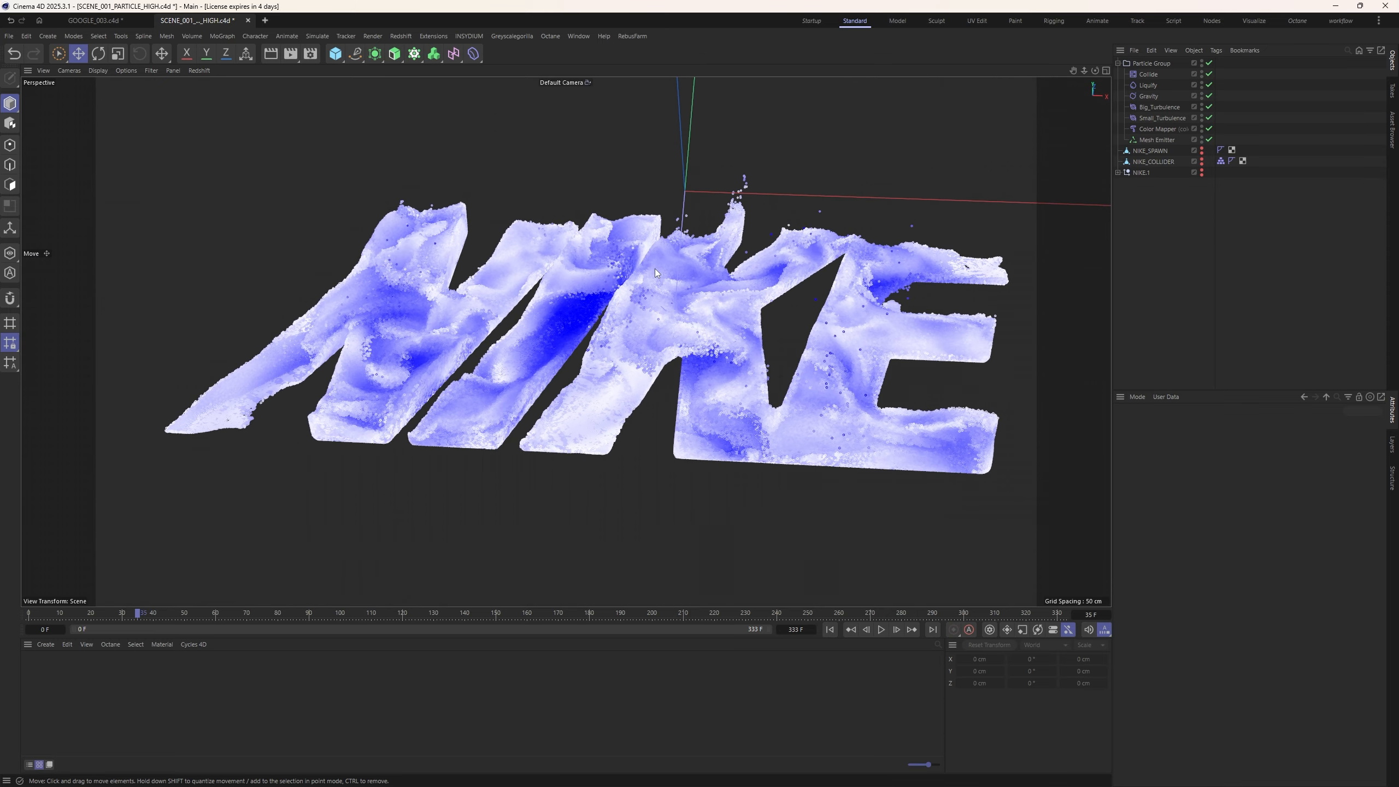
{"action": "left_click_drag", "start_coordinate": [675, 329], "coordinate": [714, 339], "text": "alt"}
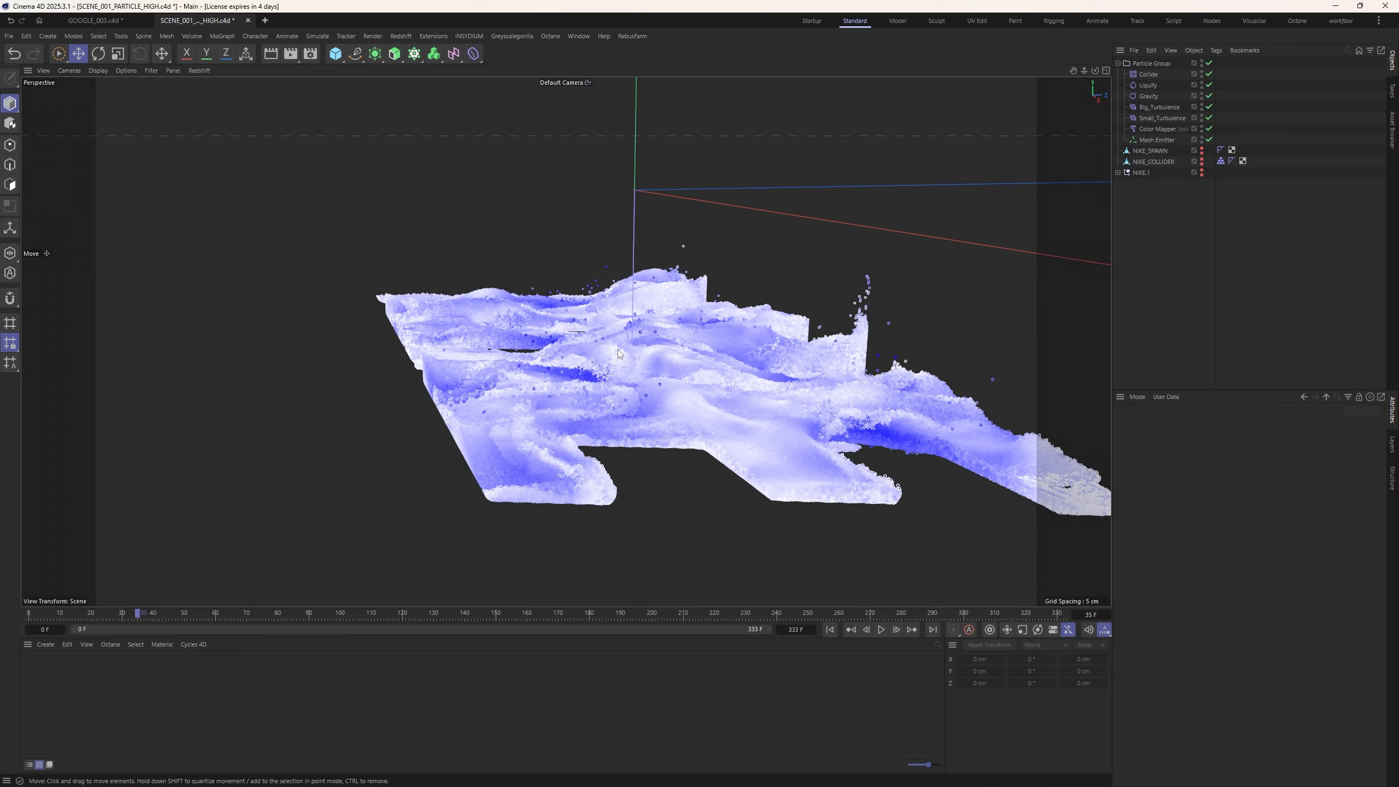
{"action": "left_click_drag", "start_coordinate": [618, 353], "coordinate": [810, 334], "text": "alt"}
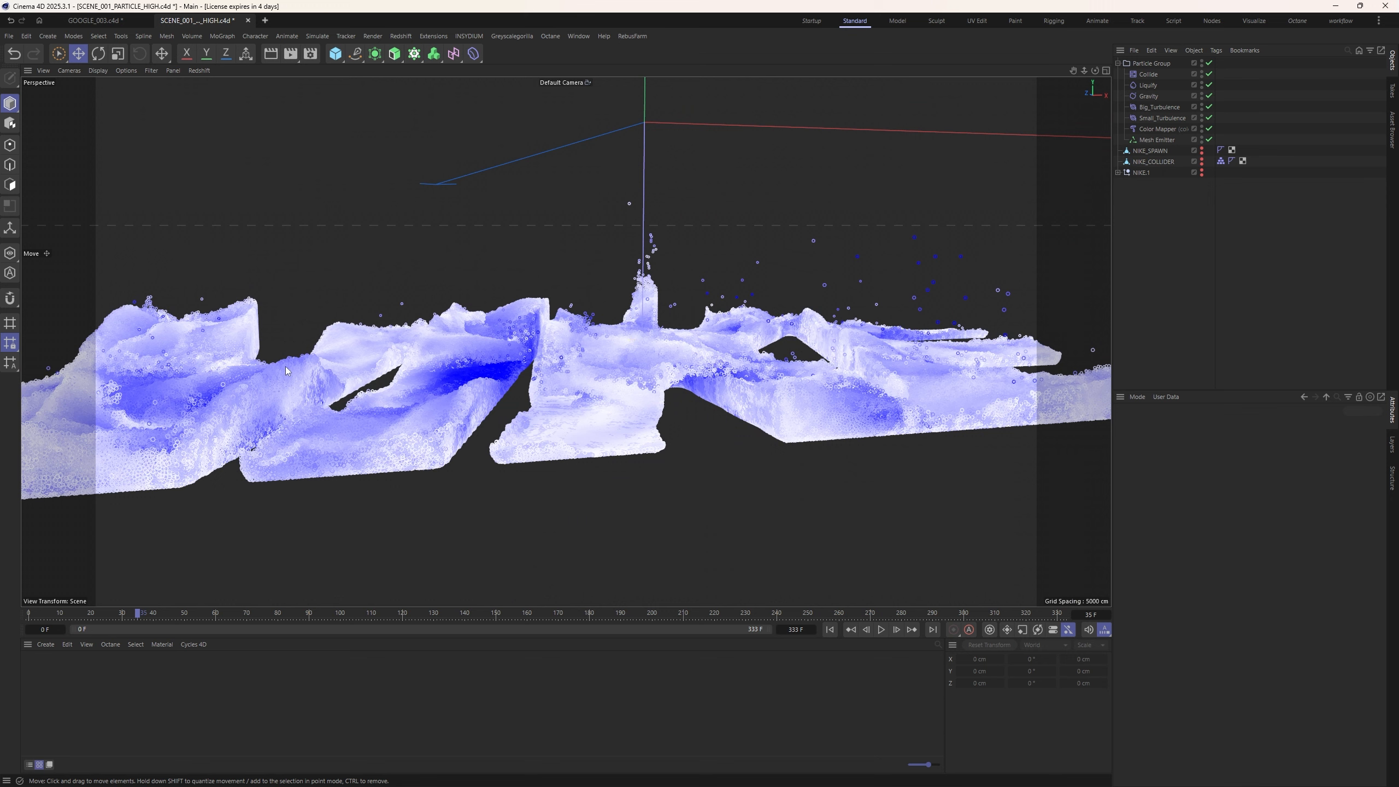
{"action": "left_click_drag", "start_coordinate": [655, 334], "coordinate": [523, 361], "text": "alt"}
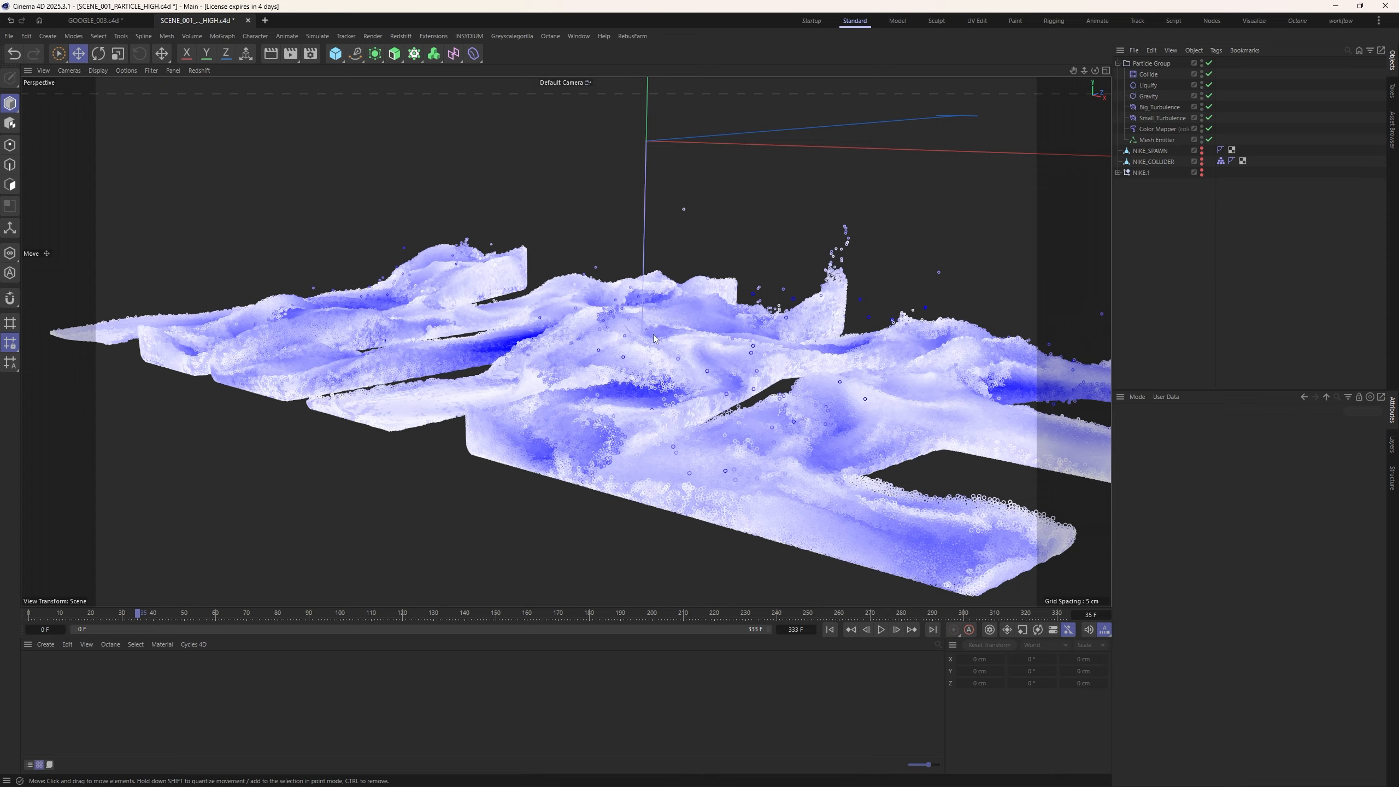
{"action": "left_click_drag", "start_coordinate": [655, 340], "coordinate": [759, 311], "text": "alt"}
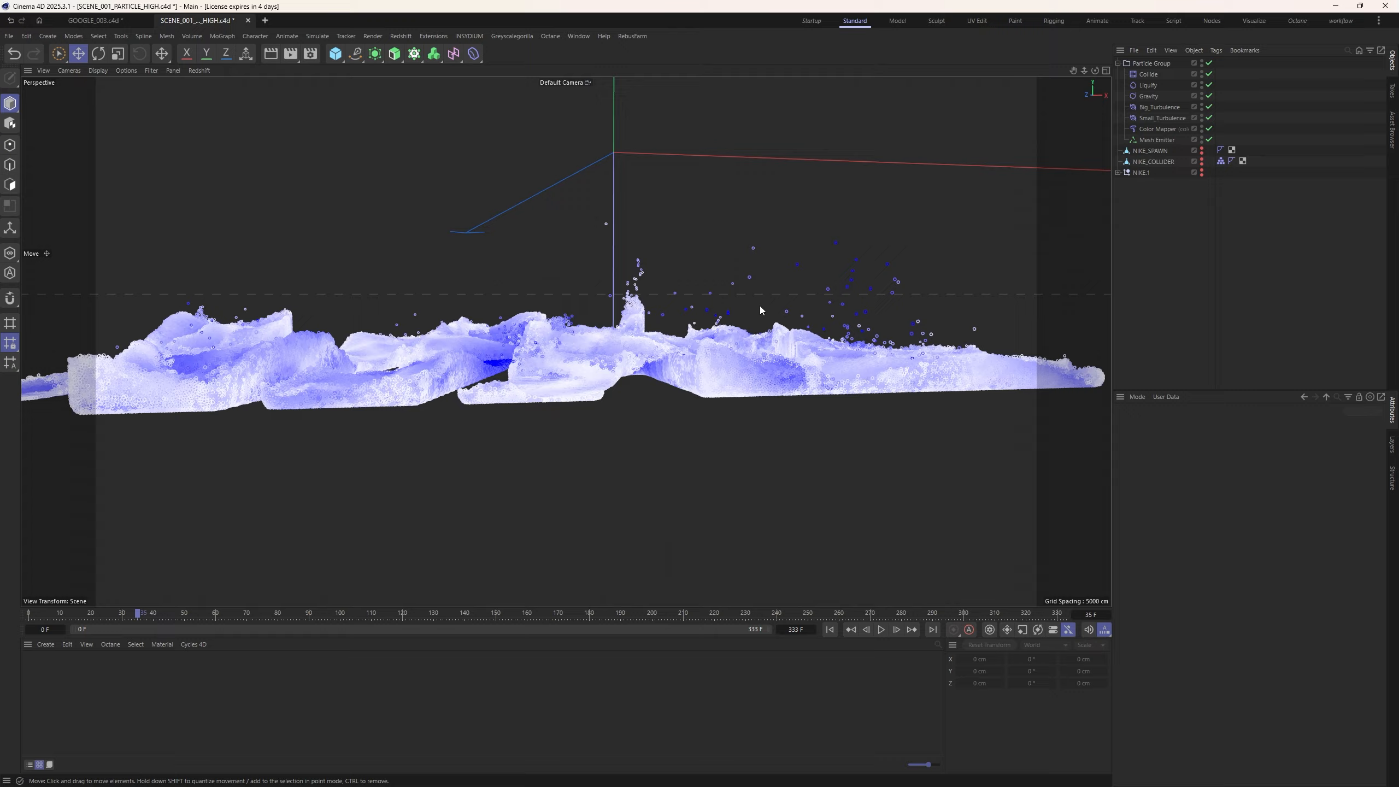
{"action": "left_click_drag", "start_coordinate": [623, 338], "coordinate": [569, 412], "text": "alt"}
{"action": "left_click_drag", "start_coordinate": [602, 353], "coordinate": [658, 287], "text": "alt"}
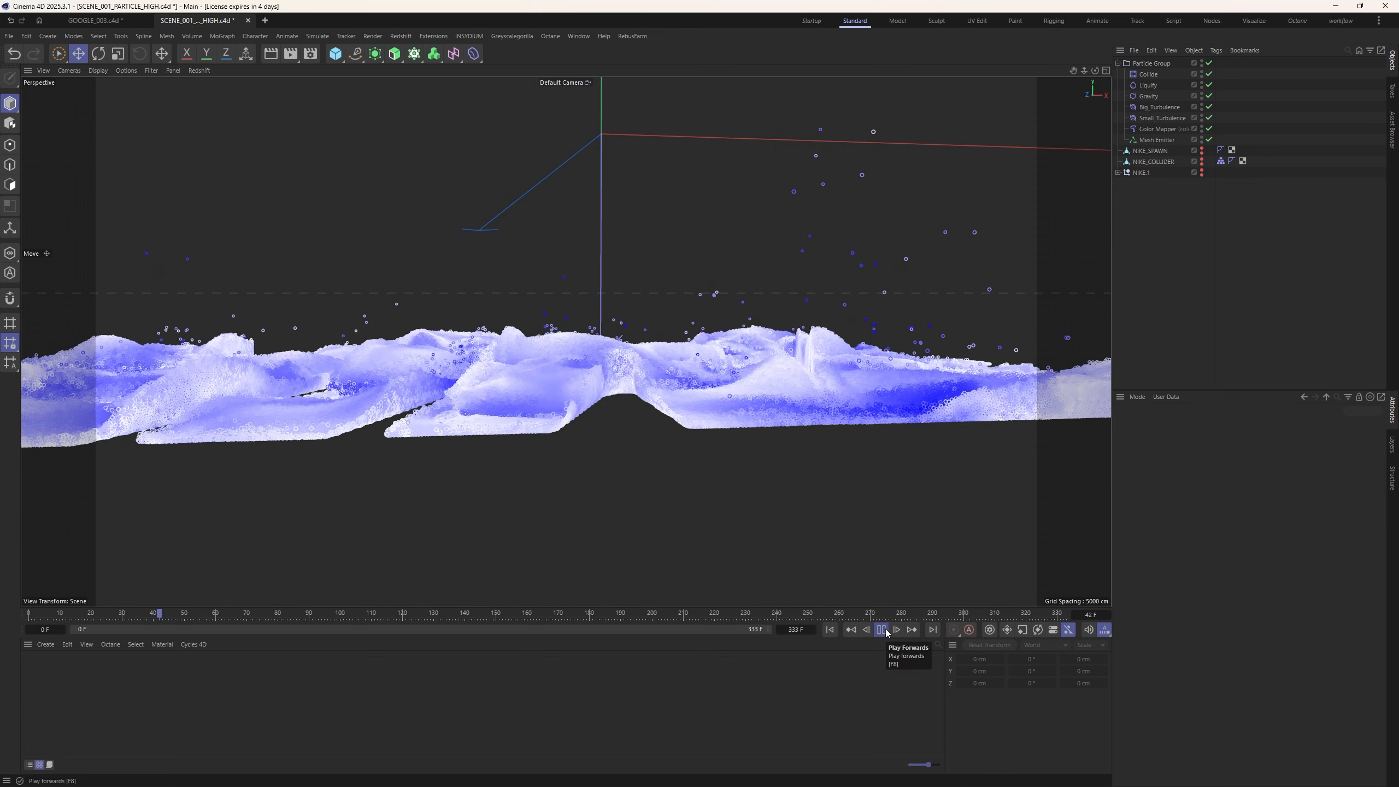
Stop the simulation at frame 46, switch to the top view and advance playback to frame 47
{"action": "left_click", "coordinate": [884, 631]}
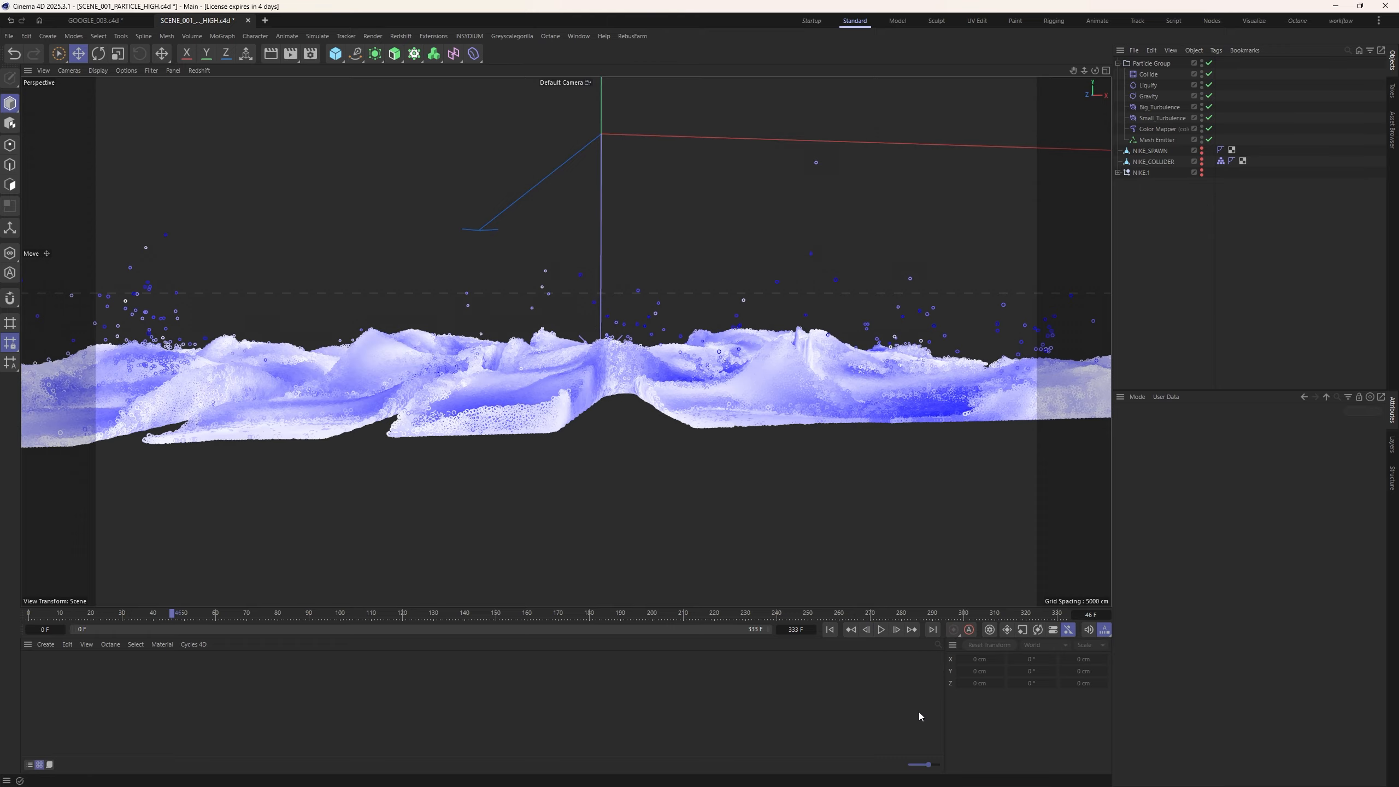
{"action": "left_click_drag", "start_coordinate": [719, 350], "coordinate": [607, 439], "text": "alt"}
{"action": "key", "text": "F2"}
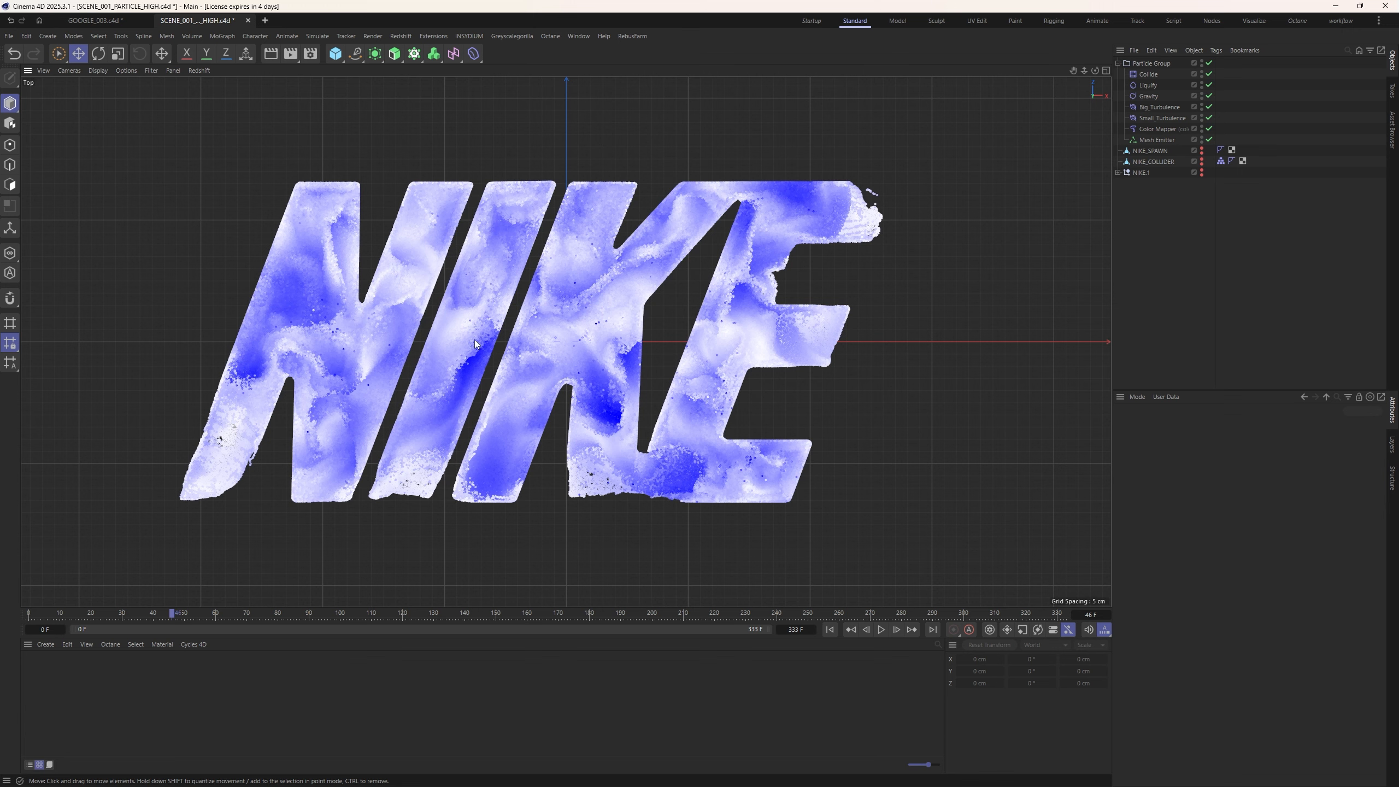
{"action": "left_click", "coordinate": [881, 632]}
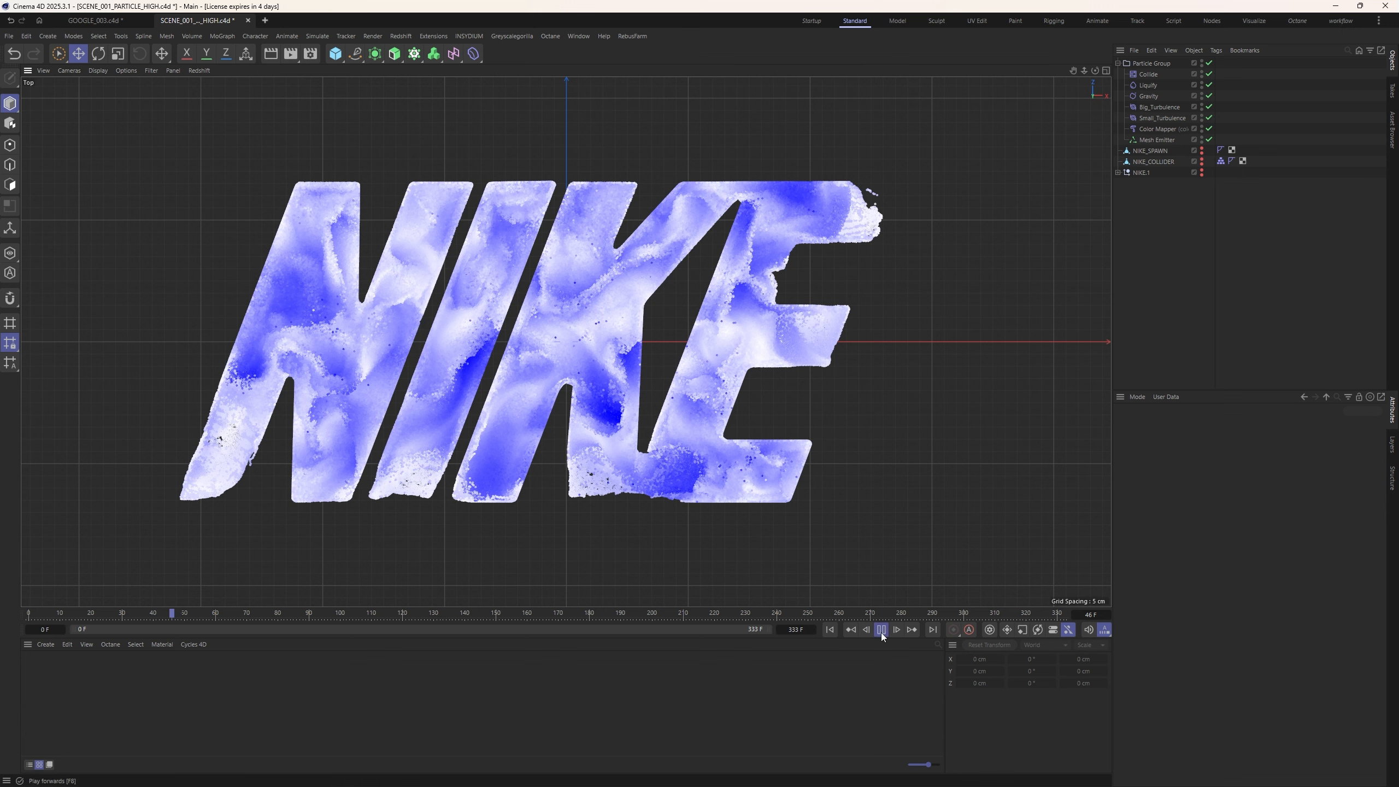
{"action": "left_click", "coordinate": [882, 632]}
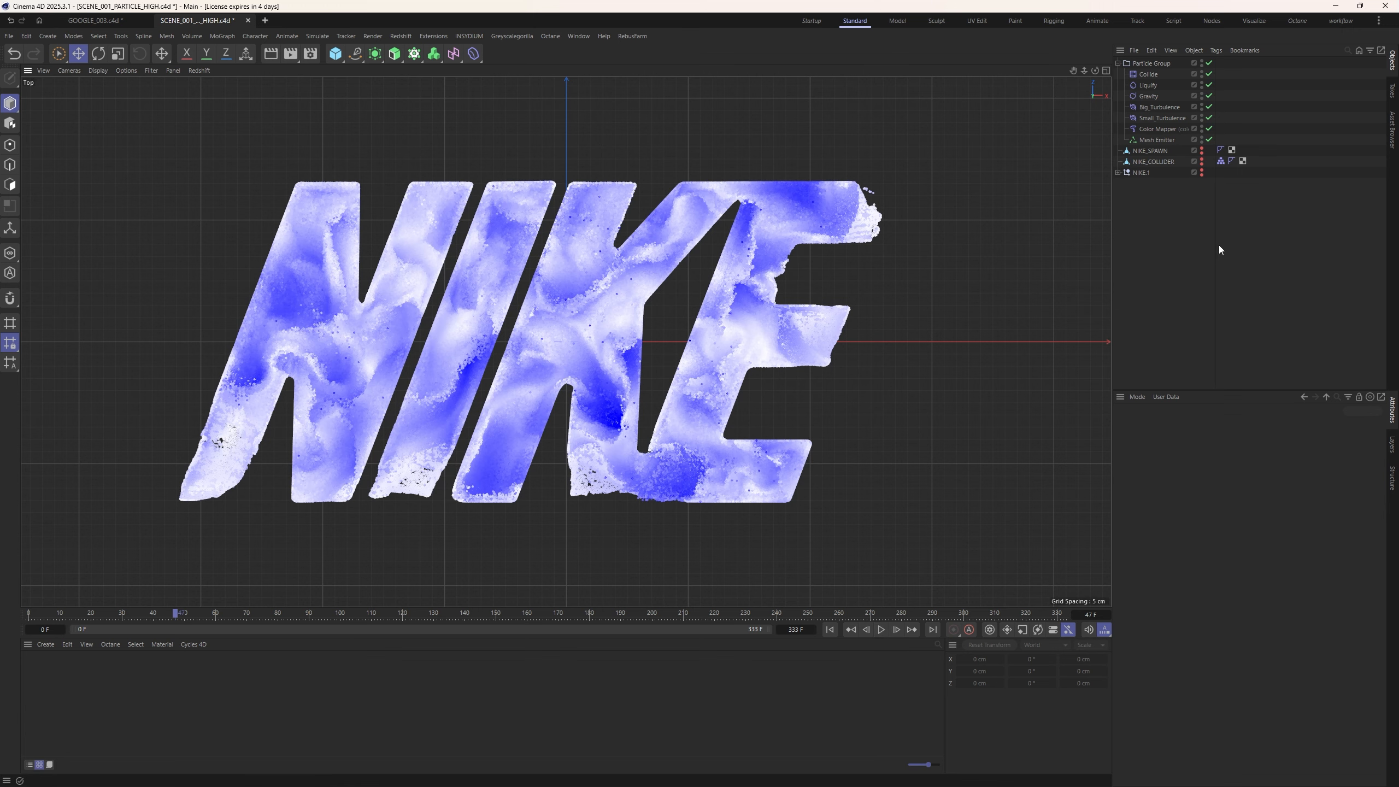
Check the NIKE_COLLIDER object's collider tag settings and examine the frame 47 liquid from several perspective angles
{"action": "left_click", "coordinate": [1220, 160]}
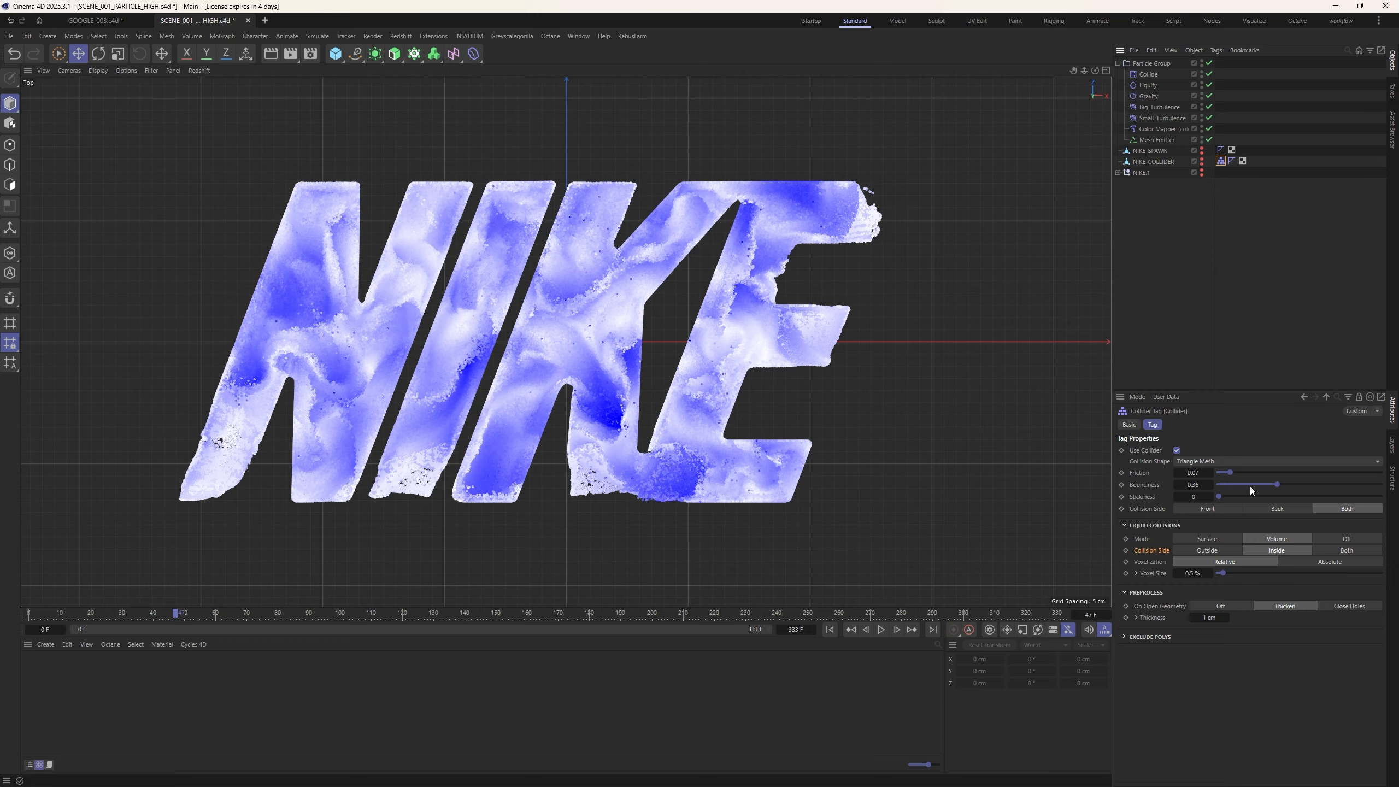
{"action": "left_click", "coordinate": [1228, 293]}
{"action": "key", "text": "F1"}
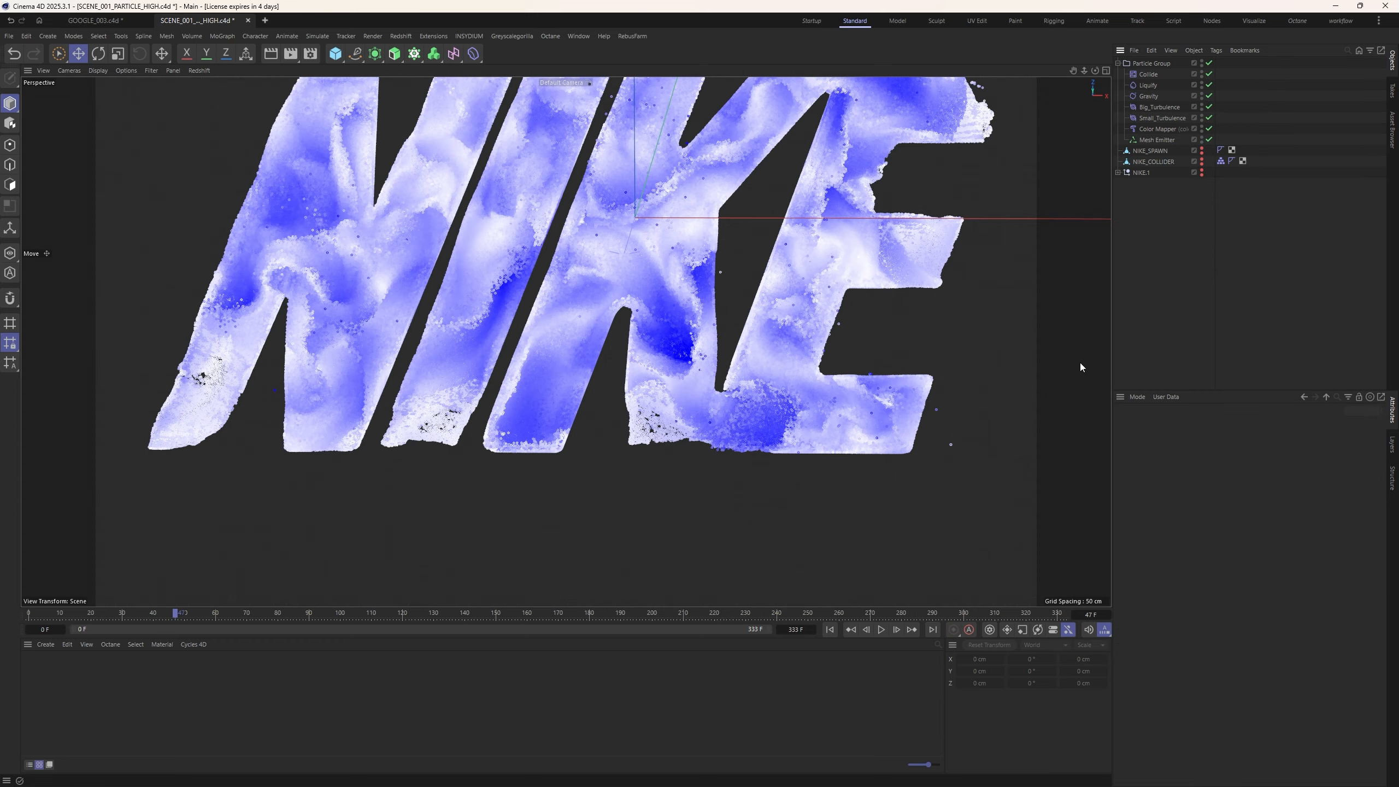
{"action": "left_click_drag", "start_coordinate": [631, 264], "coordinate": [707, 256], "text": "alt"}
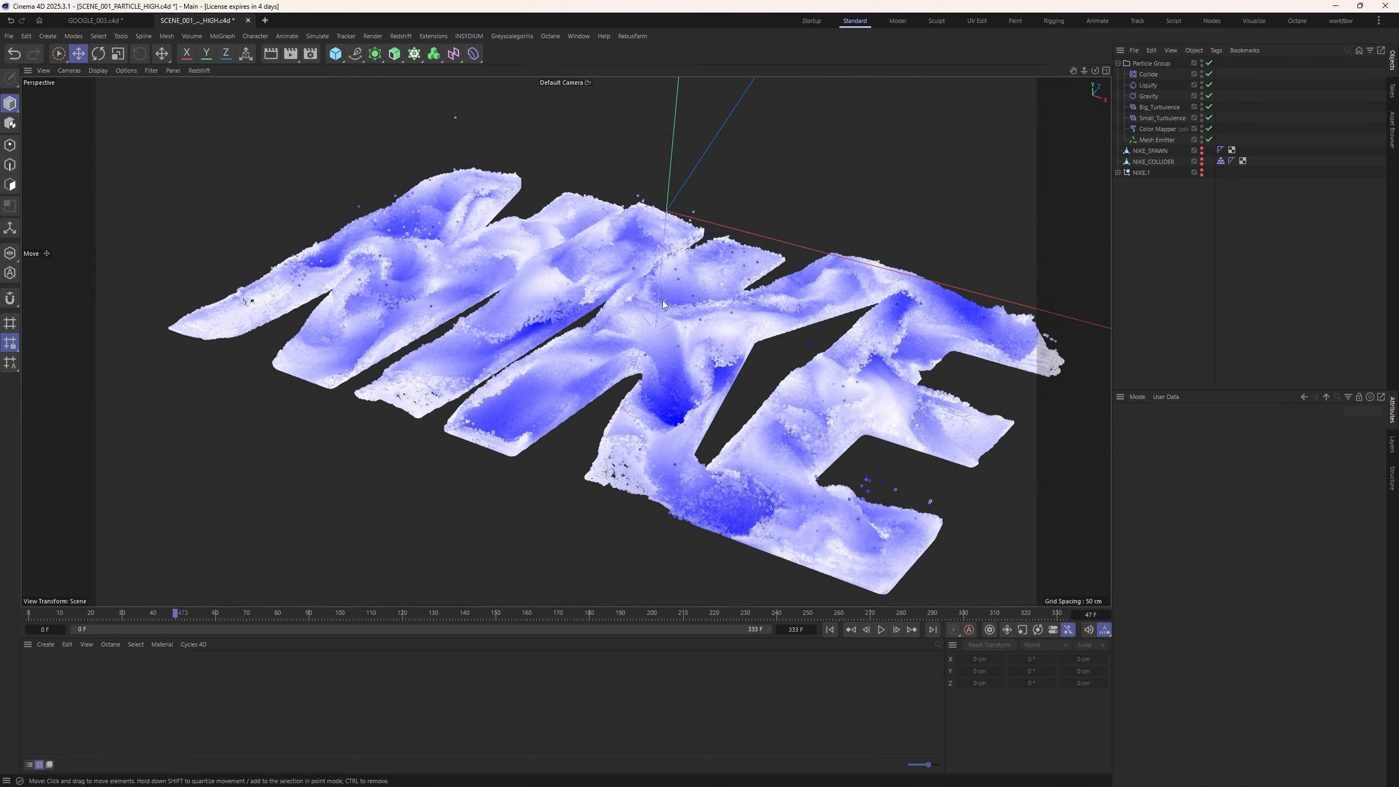
{"action": "left_click_drag", "start_coordinate": [717, 328], "coordinate": [776, 232], "text": "alt"}
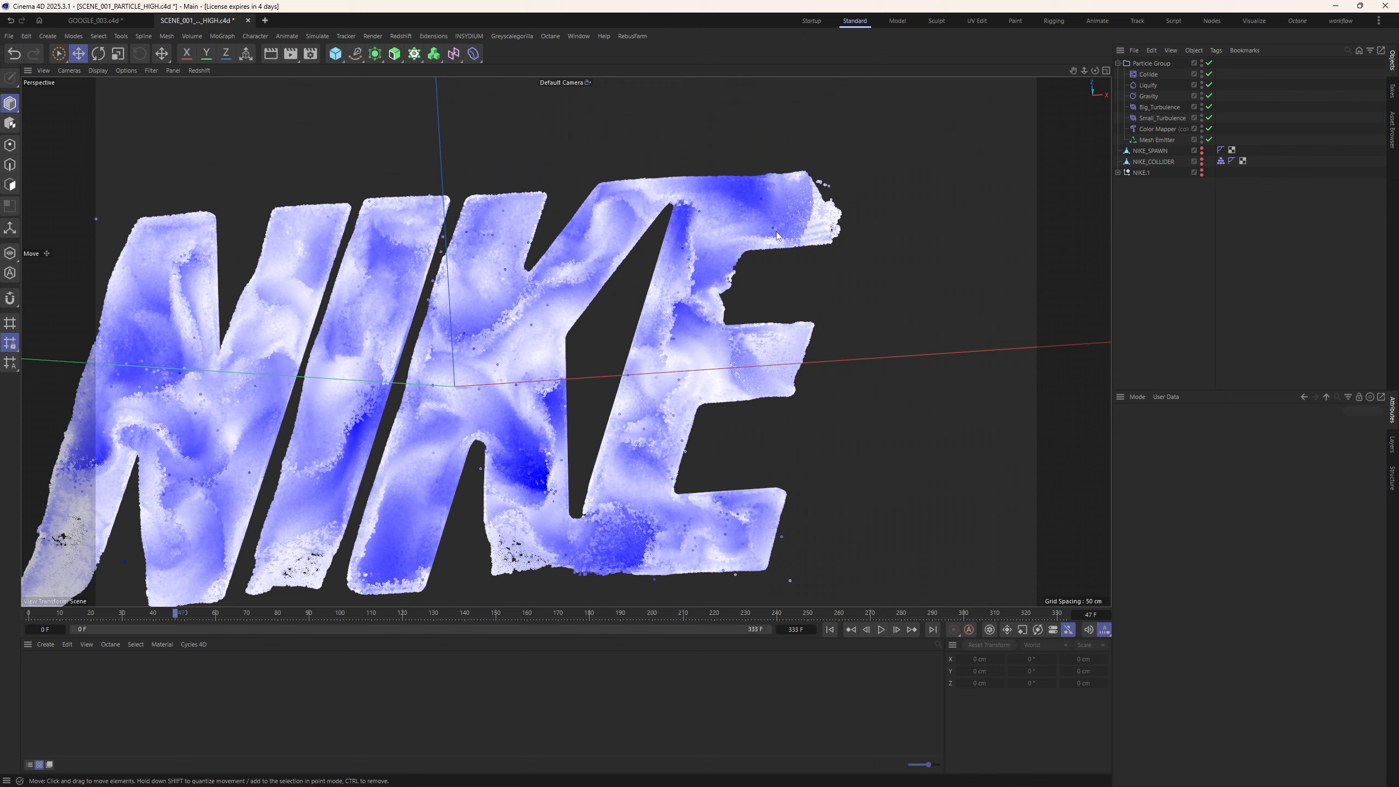
{"action": "middle_click_drag", "start_coordinate": [478, 321], "coordinate": [523, 252], "text": "alt"}
{"action": "scroll", "coordinate": [524, 256], "scroll_direction": "down", "scroll_amount": 4}
Set the Bounciness of NIKE_COLLIDER's collider tag to 0.3, keep Friction at 0.07, and deselect the tag
{"action": "key", "text": "F2"}
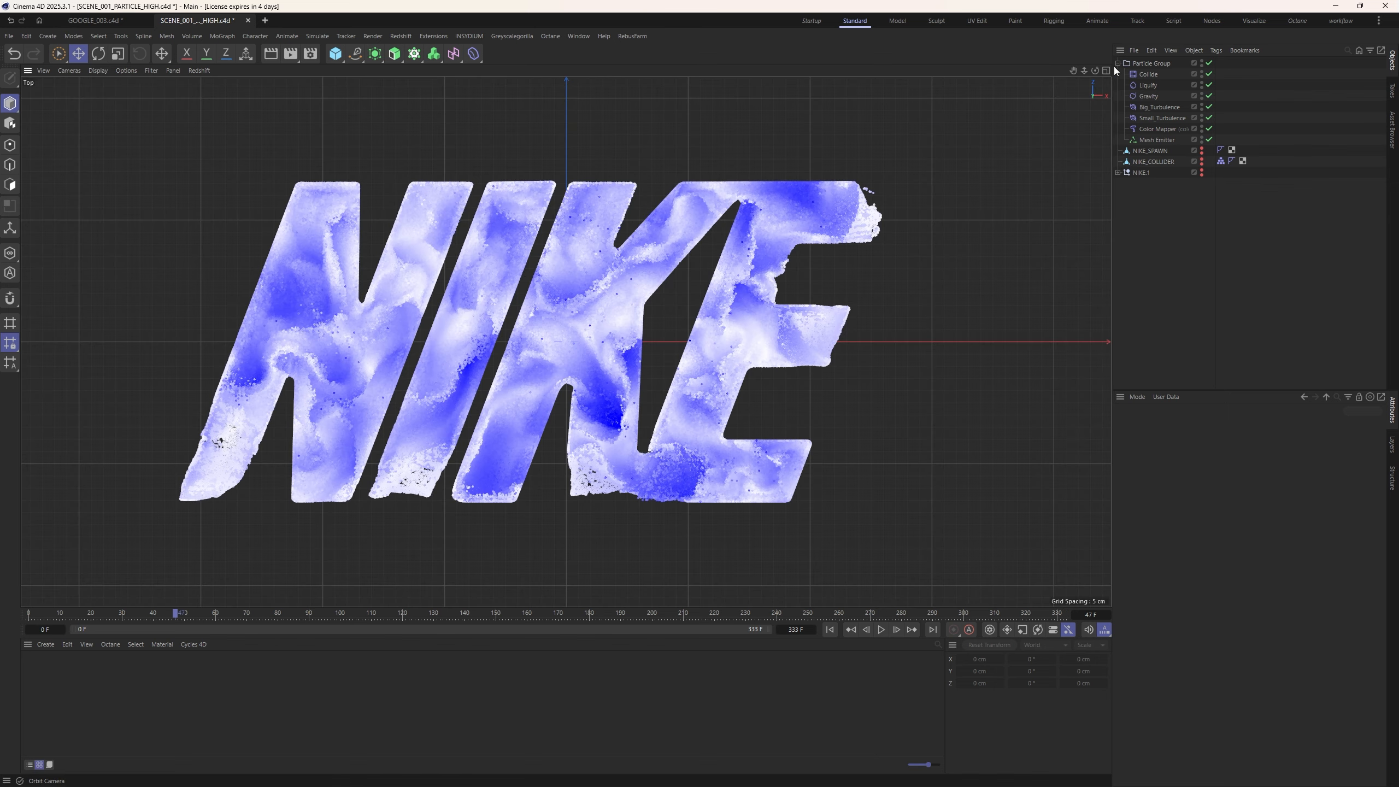
{"action": "mouse_move", "coordinate": [524, 255]}
{"action": "right_mouse_down", "text": "alt"}
{"action": "mouse_move", "coordinate": [469, 256]}
{"action": "mouse_move", "coordinate": [570, 256]}
{"action": "mouse_move", "coordinate": [545, 255]}
{"action": "right_mouse_up", "text": "alt"}
{"action": "right_click_drag", "start_coordinate": [978, 418], "coordinate": [972, 418], "text": "alt"}
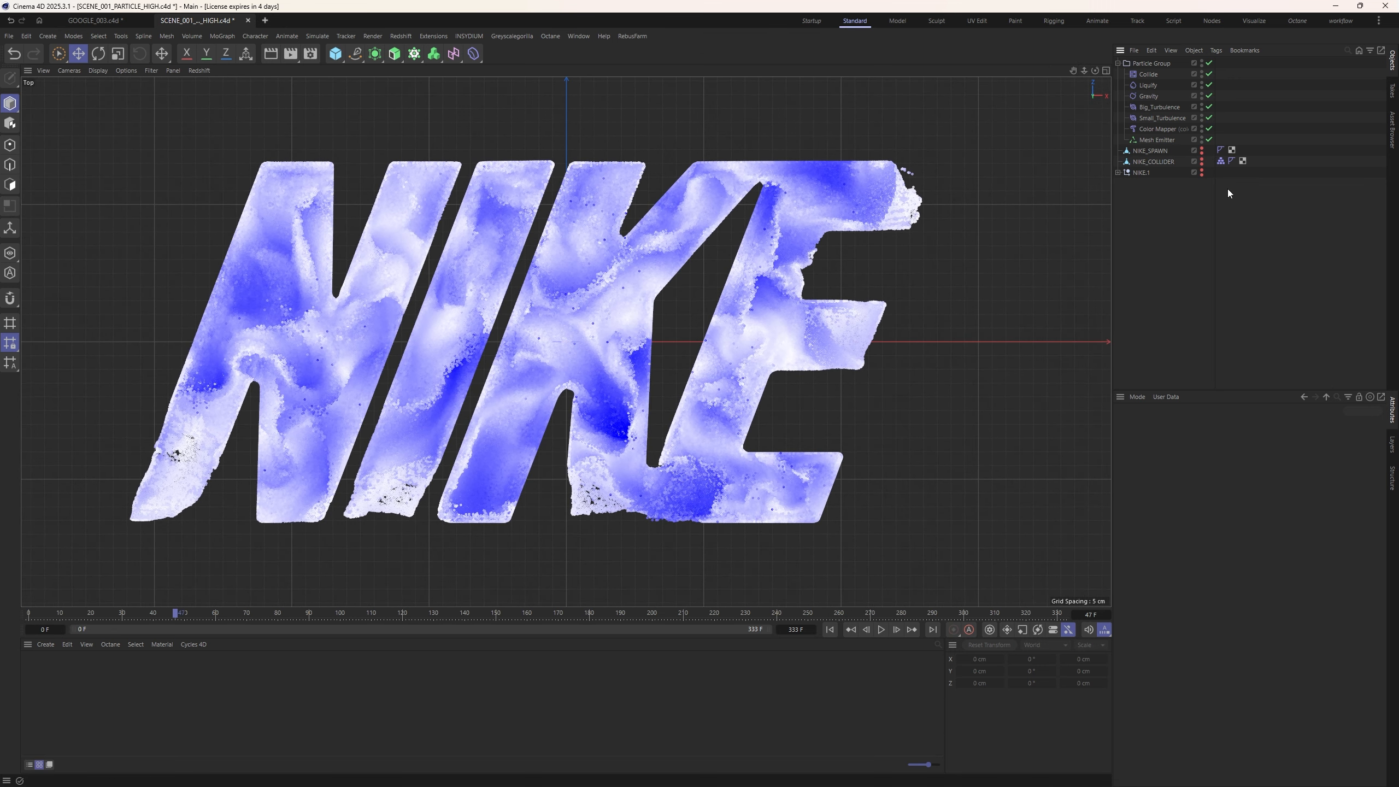
{"action": "left_click", "coordinate": [1220, 160]}
{"action": "left_click_drag", "start_coordinate": [1276, 485], "coordinate": [1265, 483]}
{"action": "left_click", "coordinate": [1210, 472]}
{"action": "left_click", "coordinate": [1210, 472]}
{"action": "left_click", "coordinate": [1211, 472]}
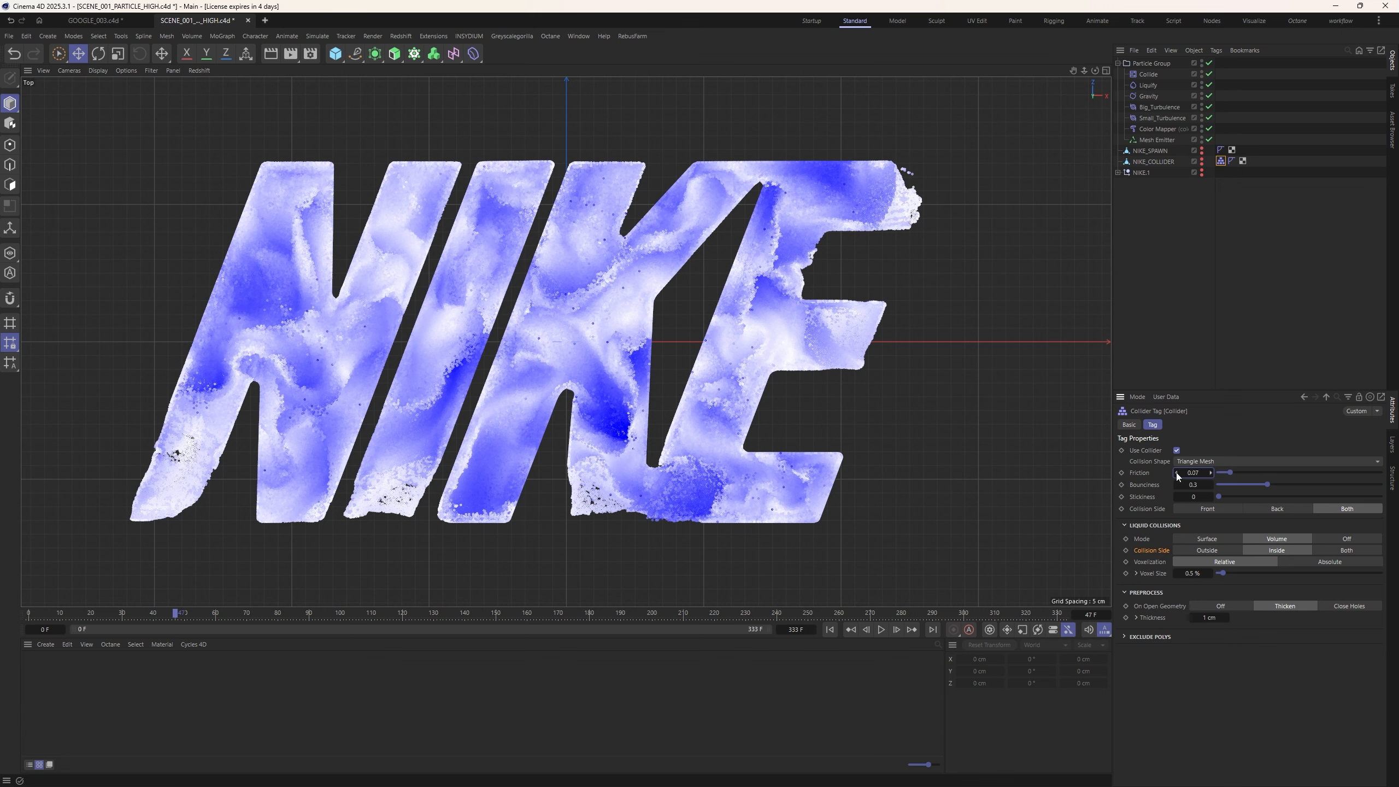
{"action": "left_click", "coordinate": [1260, 275]}
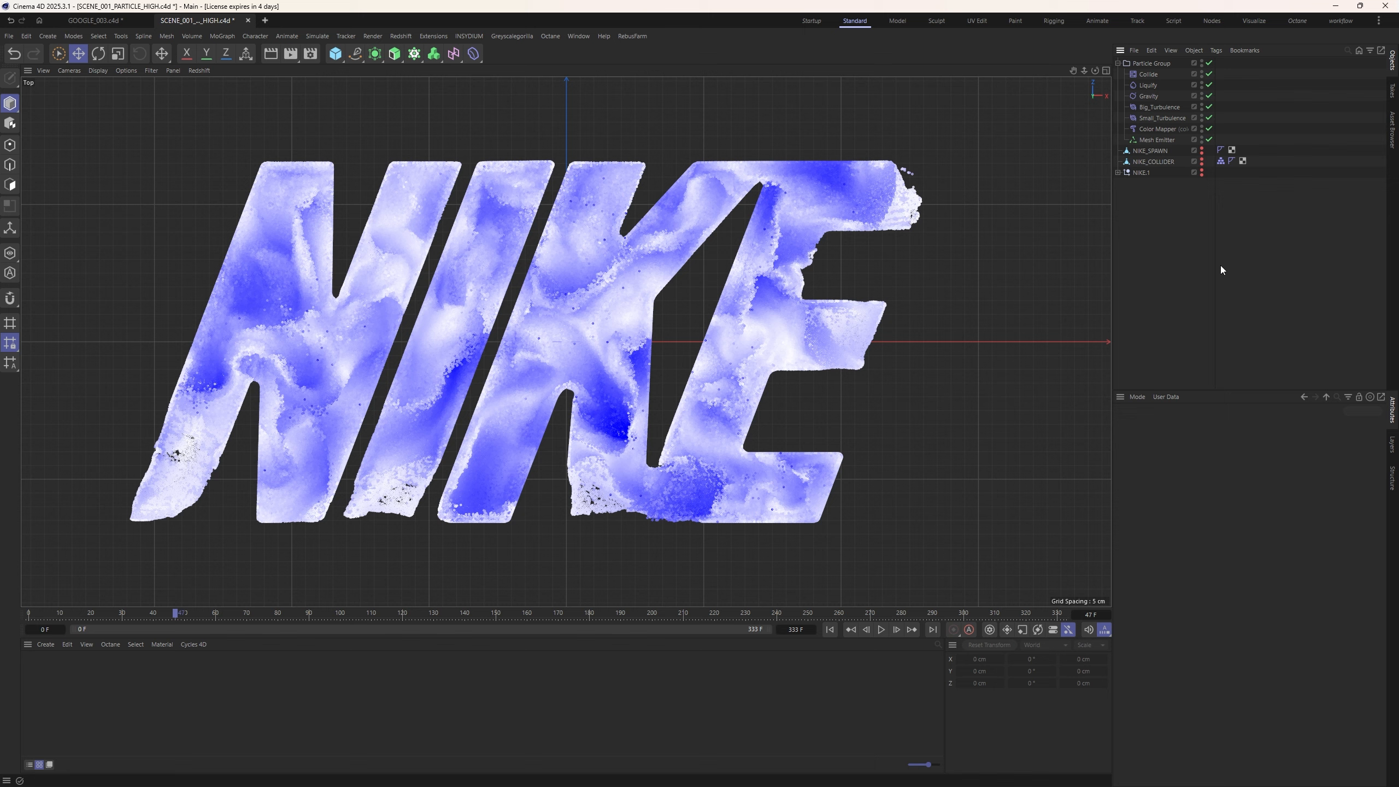
Rewind the simulation to frame 0 and make the NIKE_SPAWN and NIKE_COLLIDER objects visible again
{"action": "key", "text": "F1"}
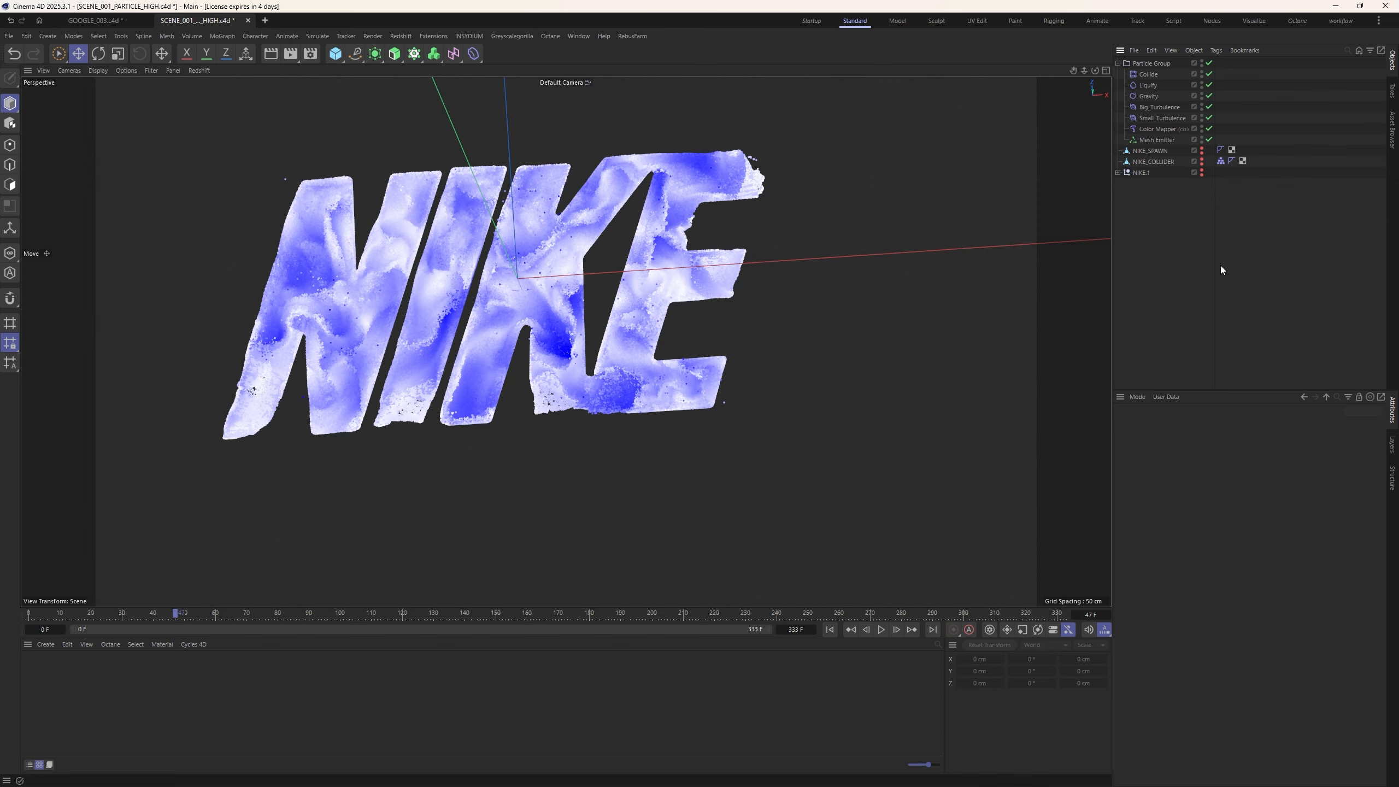
{"action": "left_click", "coordinate": [1153, 158]}
{"action": "left_click", "coordinate": [1151, 152], "text": "shift"}
{"action": "left_click", "coordinate": [830, 630]}
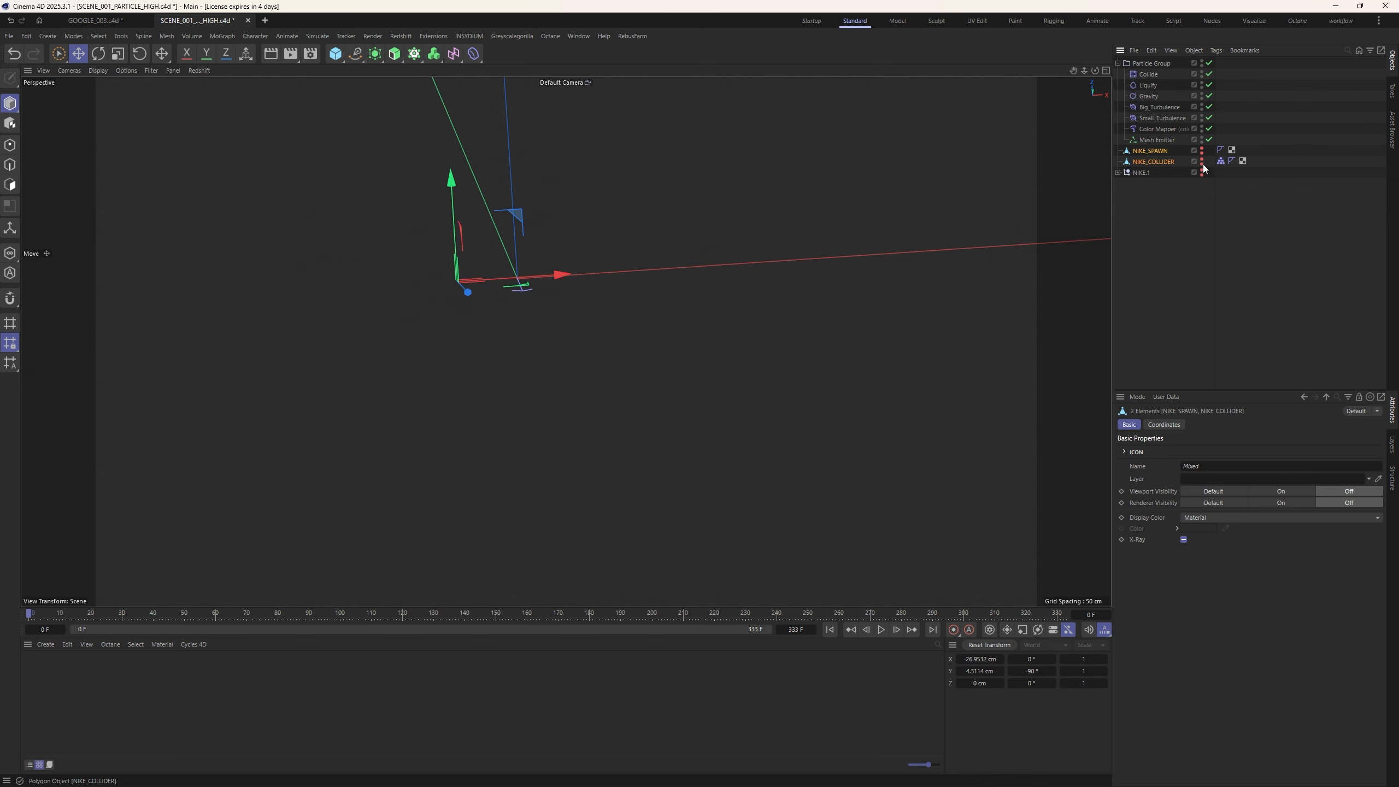
{"action": "left_click_drag", "start_coordinate": [1202, 163], "coordinate": [1202, 151], "text": "alt"}
Raise NIKE_SPAWN and NIKE_COLLIDER together by about 55 cm along the vertical axis
{"action": "left_click_drag", "start_coordinate": [642, 297], "coordinate": [619, 137], "text": "alt"}
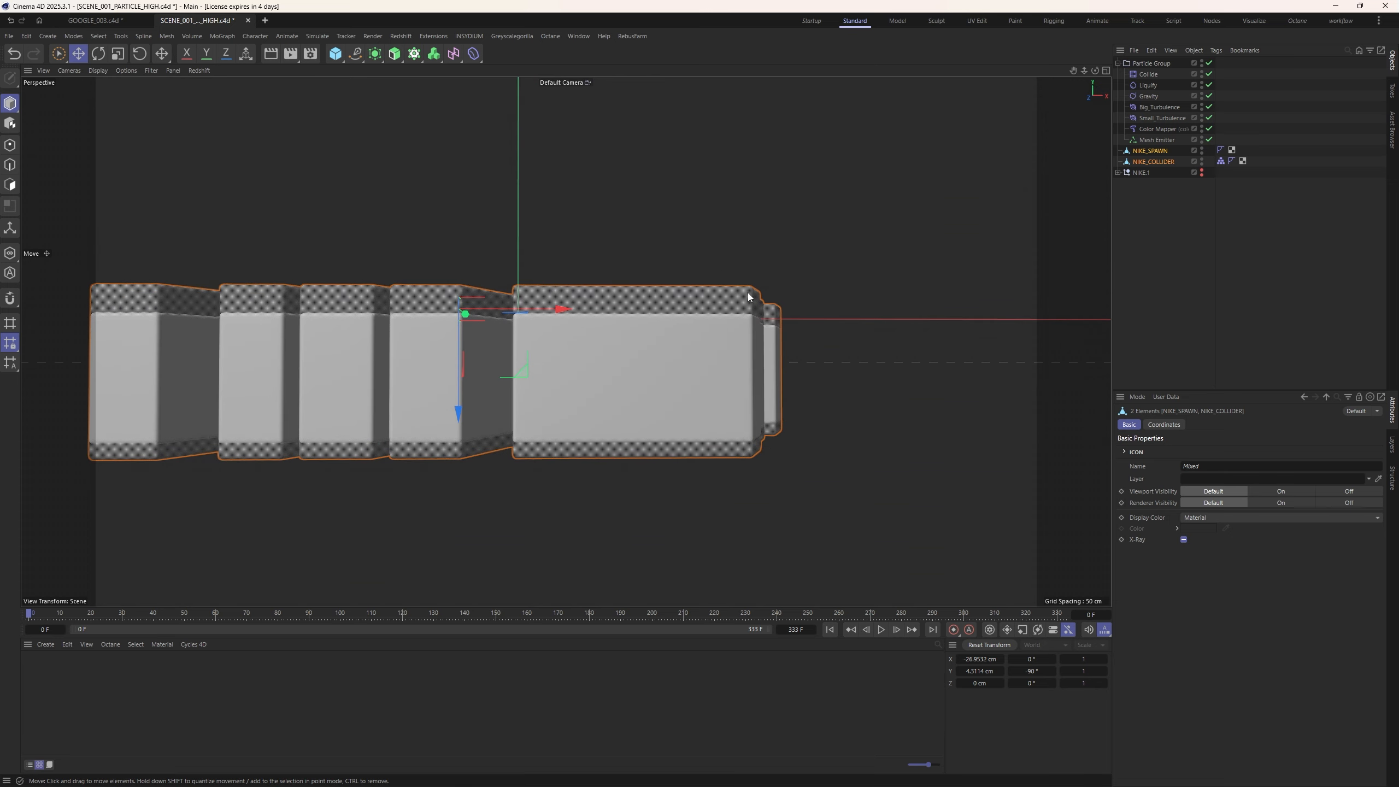
{"action": "left_click_drag", "start_coordinate": [748, 297], "coordinate": [604, 319], "text": "alt"}
{"action": "left_click_drag", "start_coordinate": [508, 407], "coordinate": [640, 338]}
In the top view, center NIKE_SPAWN's axis on all its points with the Axis Center command
{"action": "key", "text": "F2"}
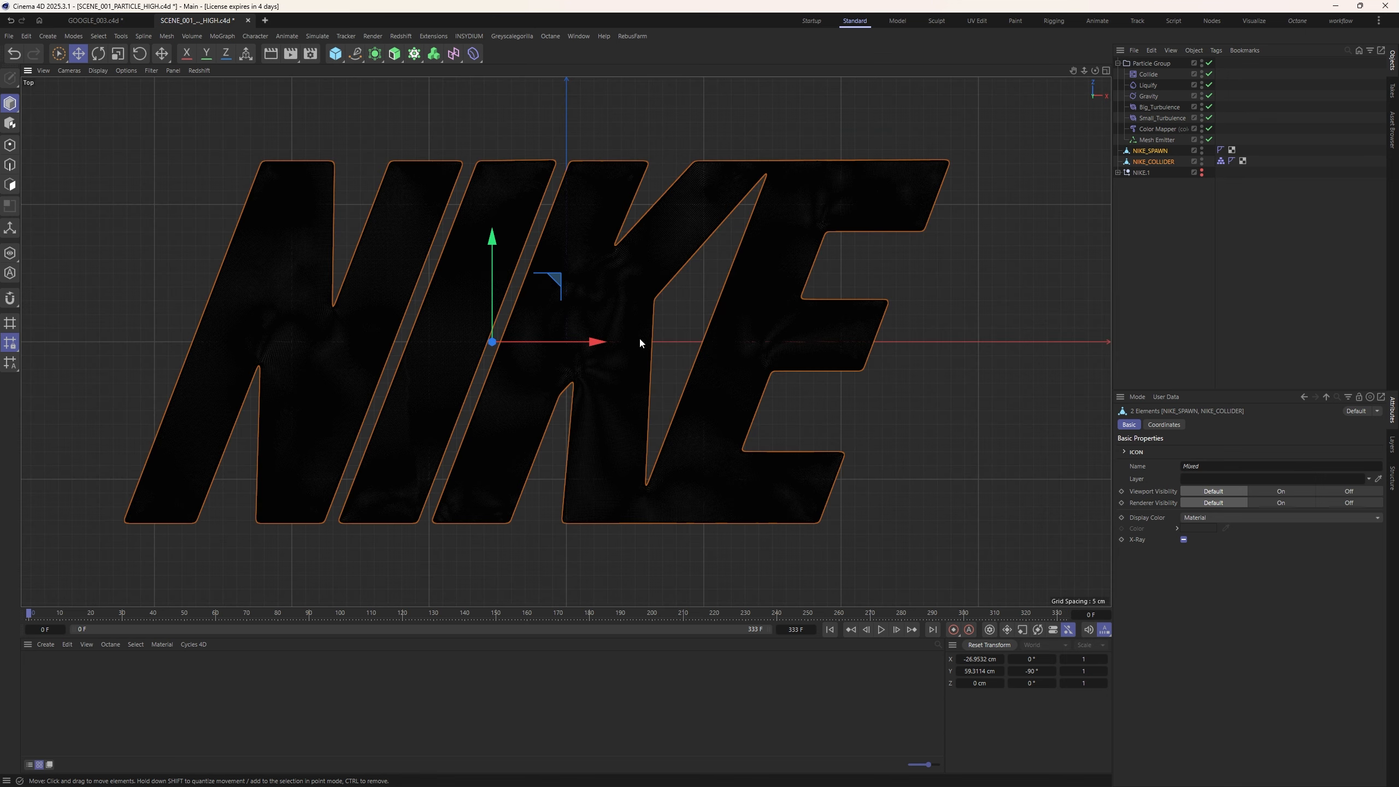
{"action": "scroll", "coordinate": [578, 312], "scroll_direction": "down", "scroll_amount": 1}
{"action": "left_click", "coordinate": [1094, 72]}
{"action": "mouse_move", "coordinate": [1083, 71]}
{"action": "left_mouse_down"}
{"action": "mouse_move", "coordinate": [979, 71]}
{"action": "mouse_move", "coordinate": [1085, 71]}
{"action": "left_mouse_up"}
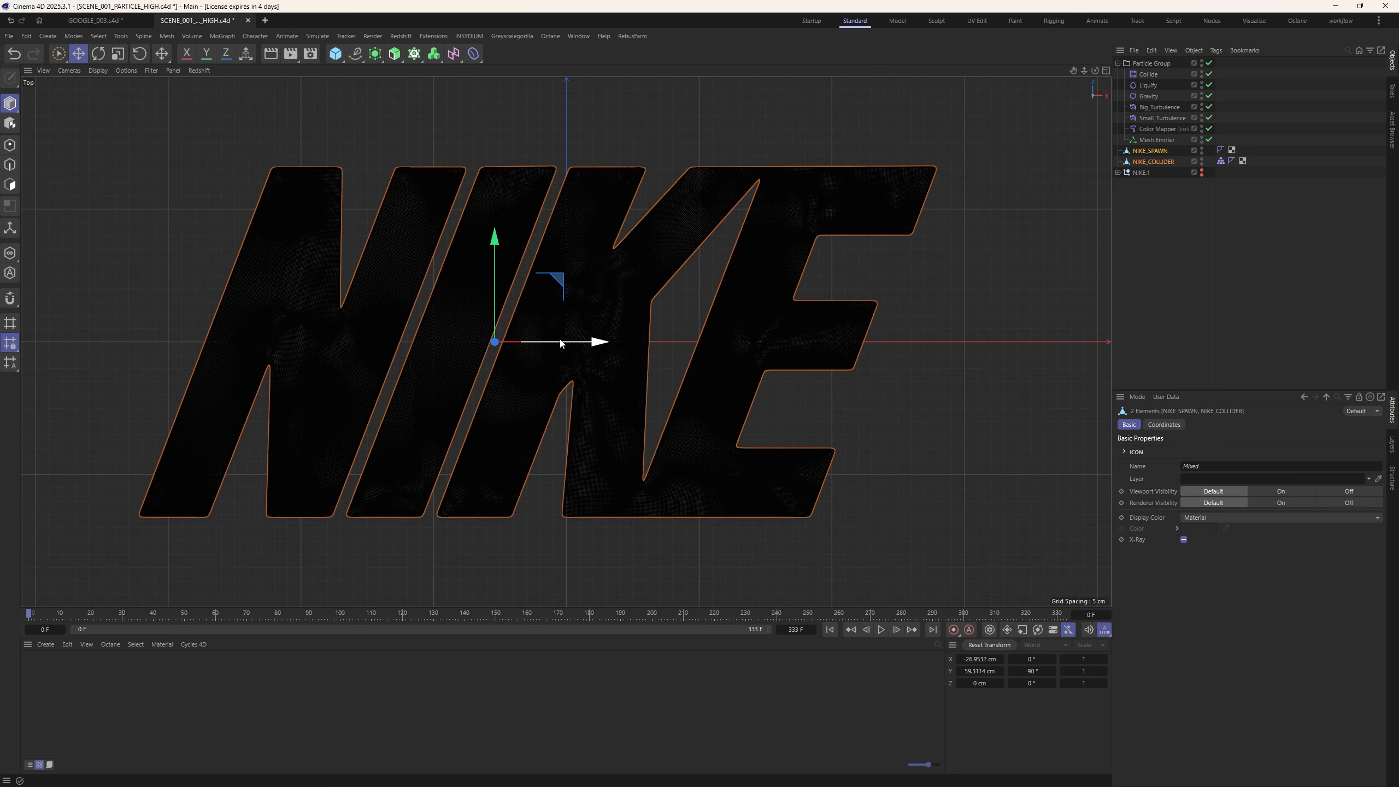
{"action": "left_click", "coordinate": [1156, 150]}
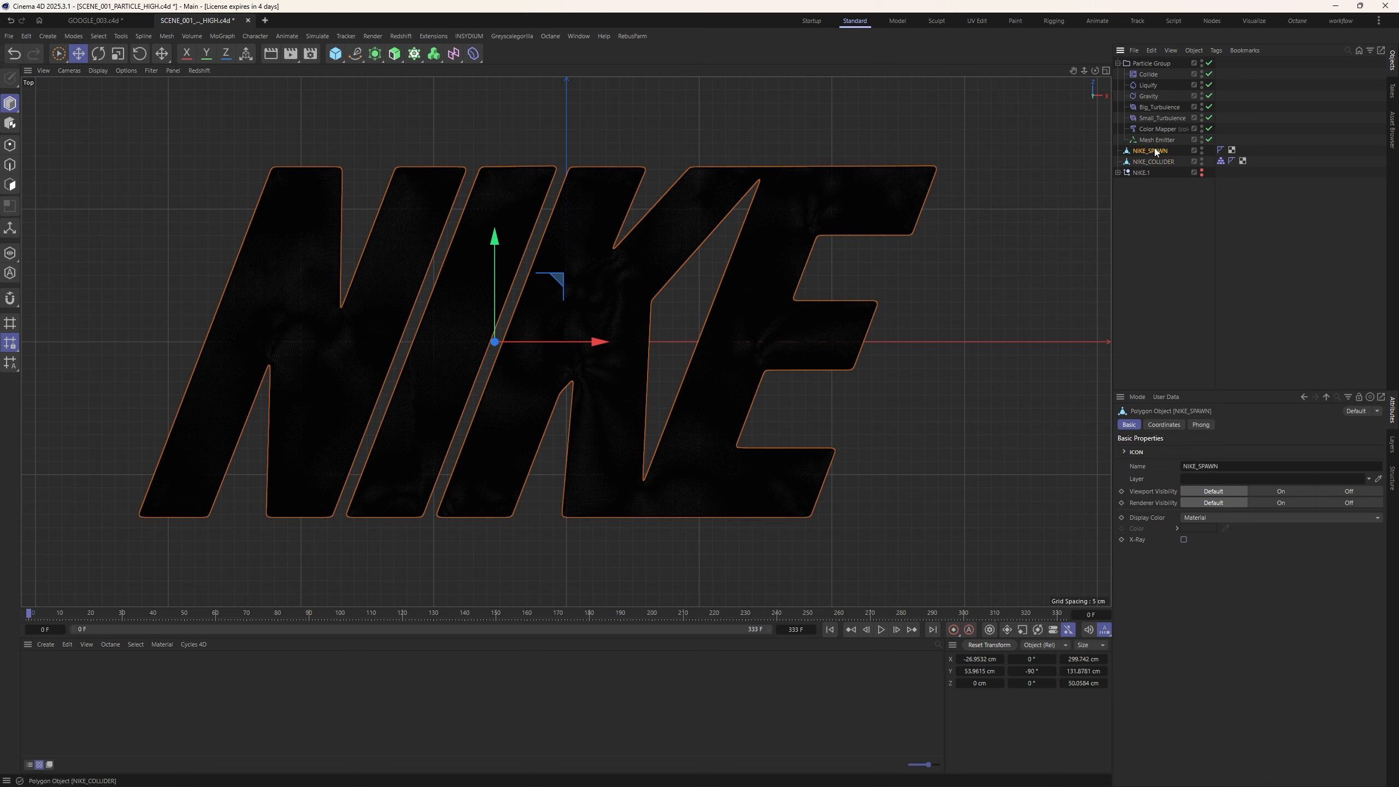
{"action": "key", "text": "shift+c"}
{"action": "type", "text": "AXIS CEN"}
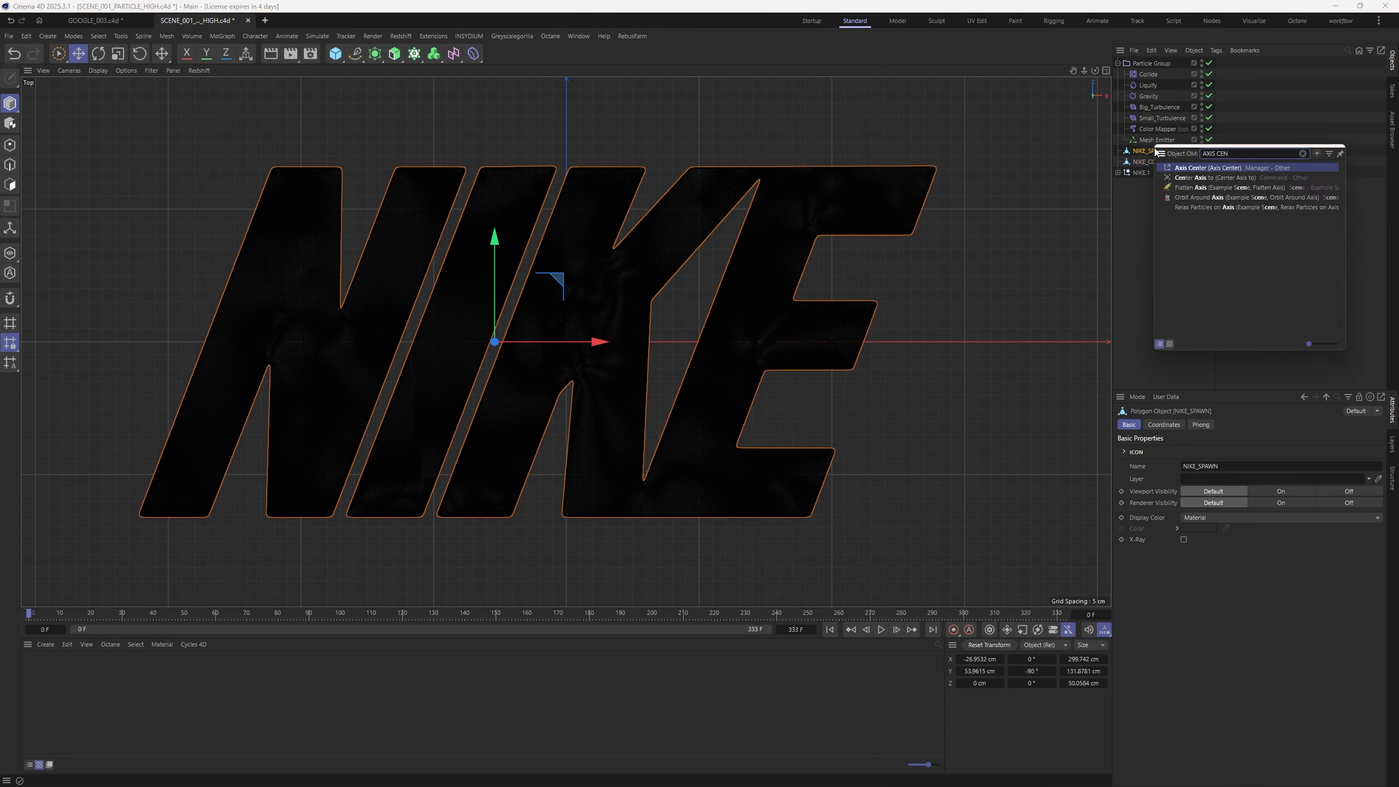
{"action": "double_click", "coordinate": [1182, 169]}
{"action": "left_click", "coordinate": [1247, 319]}
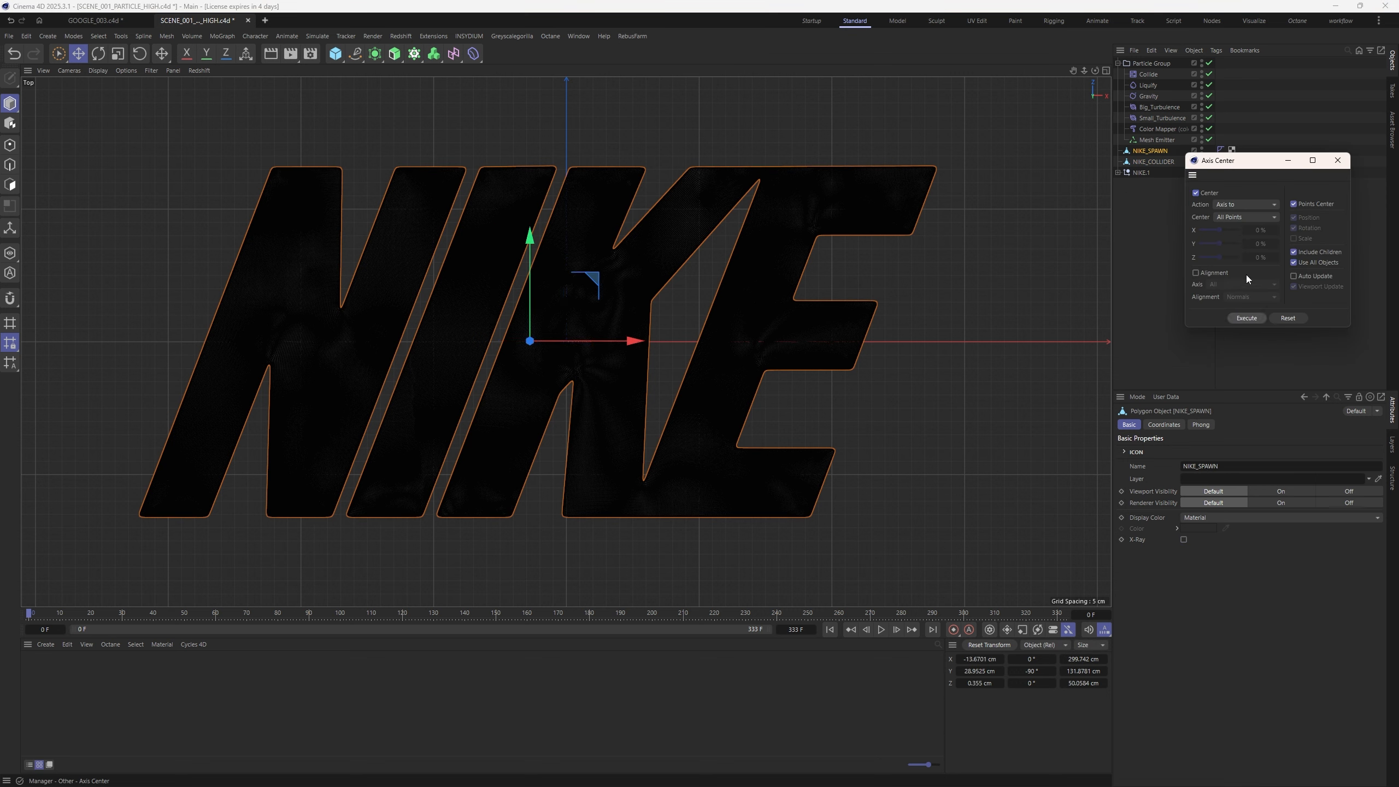
Center NIKE_COLLIDER's axis on all its points and close the Axis Center window
{"action": "left_click", "coordinate": [1156, 162]}
{"action": "left_click", "coordinate": [1247, 319]}
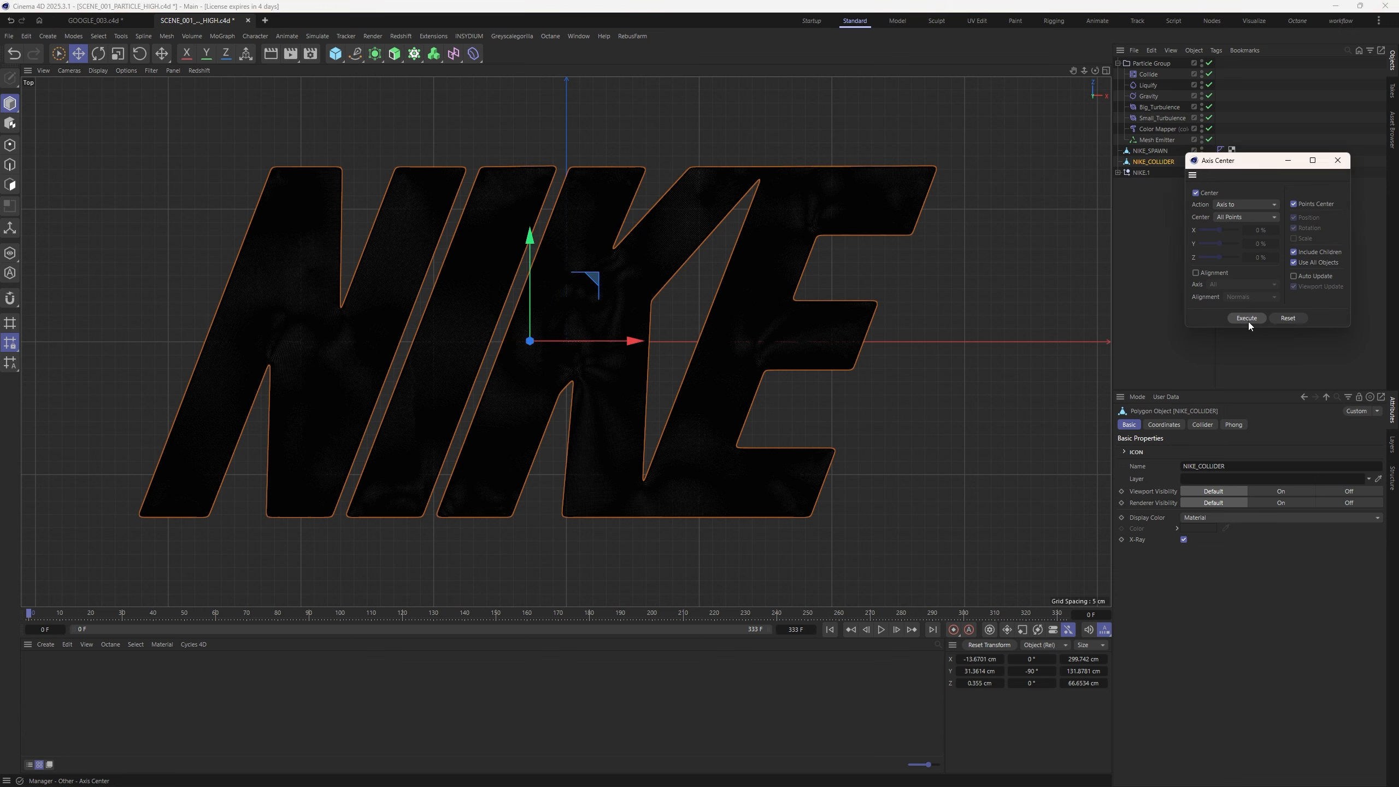
{"action": "left_click", "coordinate": [1337, 160]}
Set the X position of both NIKE_SPAWN and NIKE_COLLIDER to 0, deselect them and return to the perspective view
{"action": "left_click", "coordinate": [1150, 150], "text": "shift"}
{"action": "left_click_drag", "start_coordinate": [574, 344], "coordinate": [615, 340]}
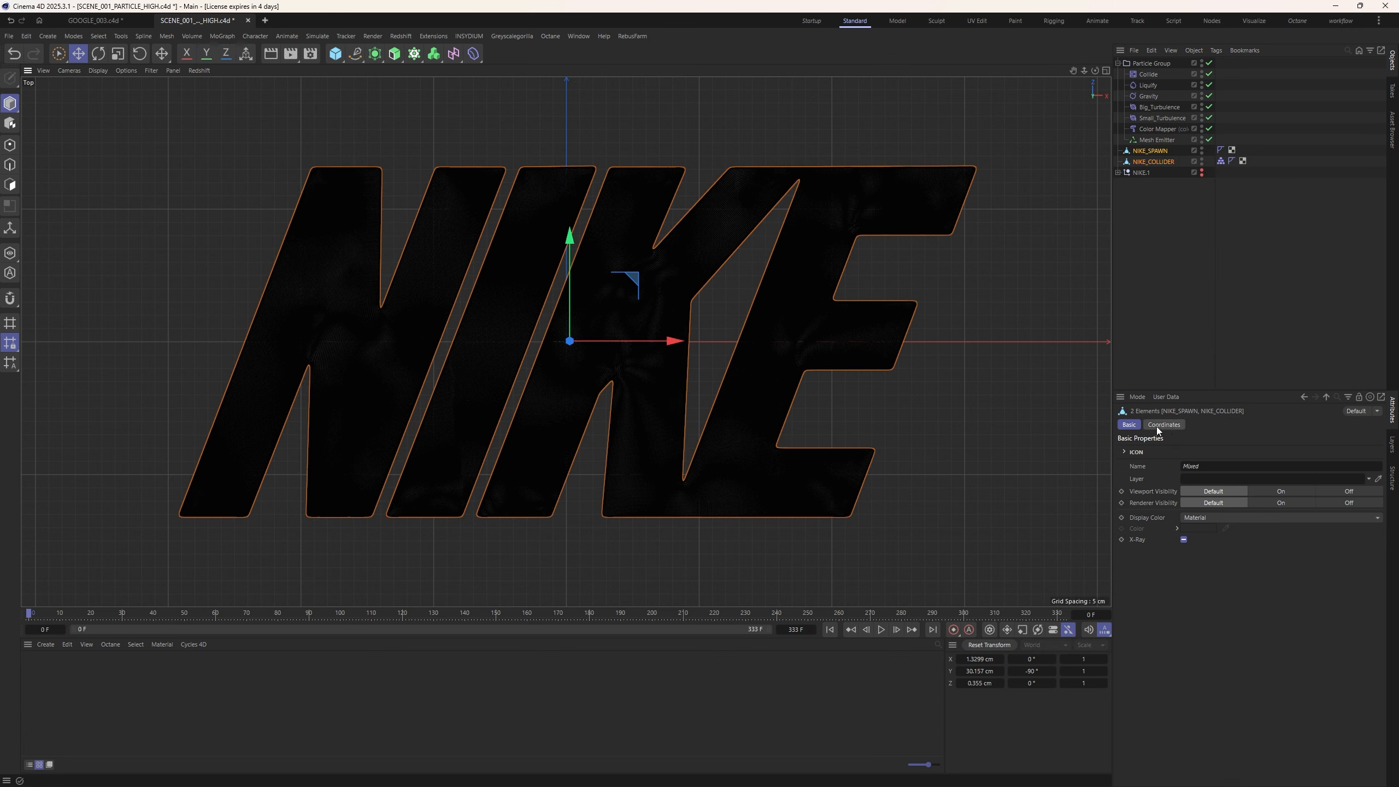
{"action": "left_click", "coordinate": [1164, 424]}
{"action": "left_click", "coordinate": [1168, 465]}
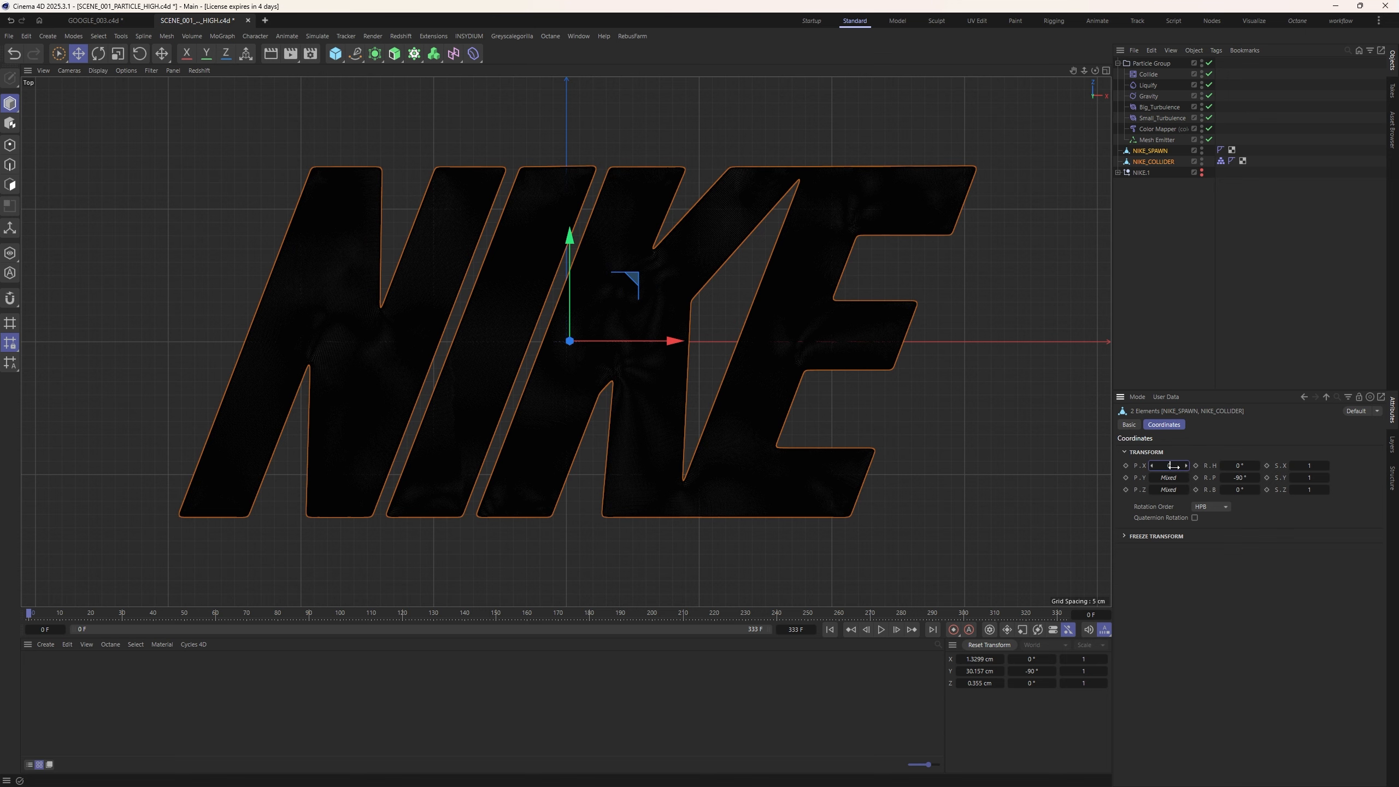
{"action": "type", "text": "0"}
{"action": "key", "text": "Return"}
{"action": "left_click", "coordinate": [1045, 362]}
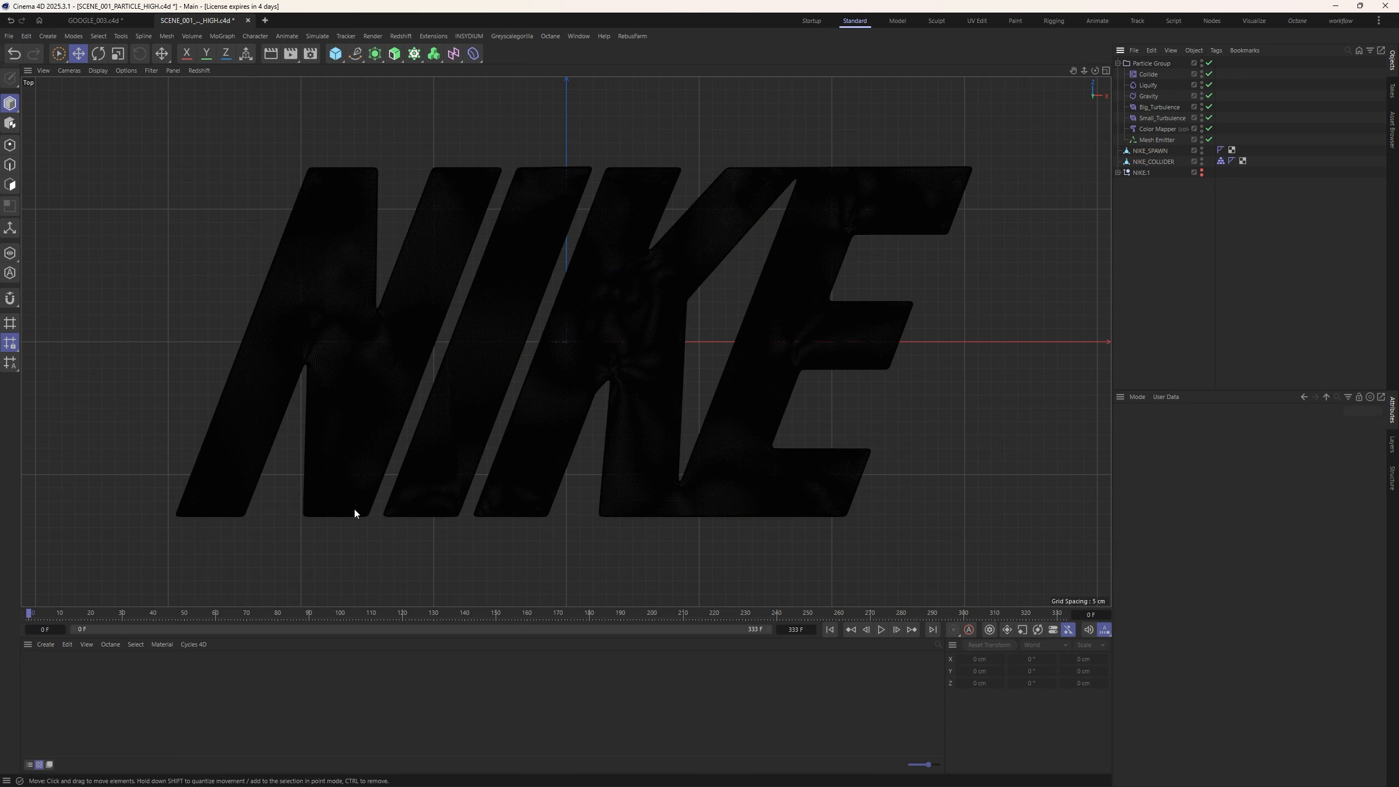
{"action": "key", "text": "F1"}
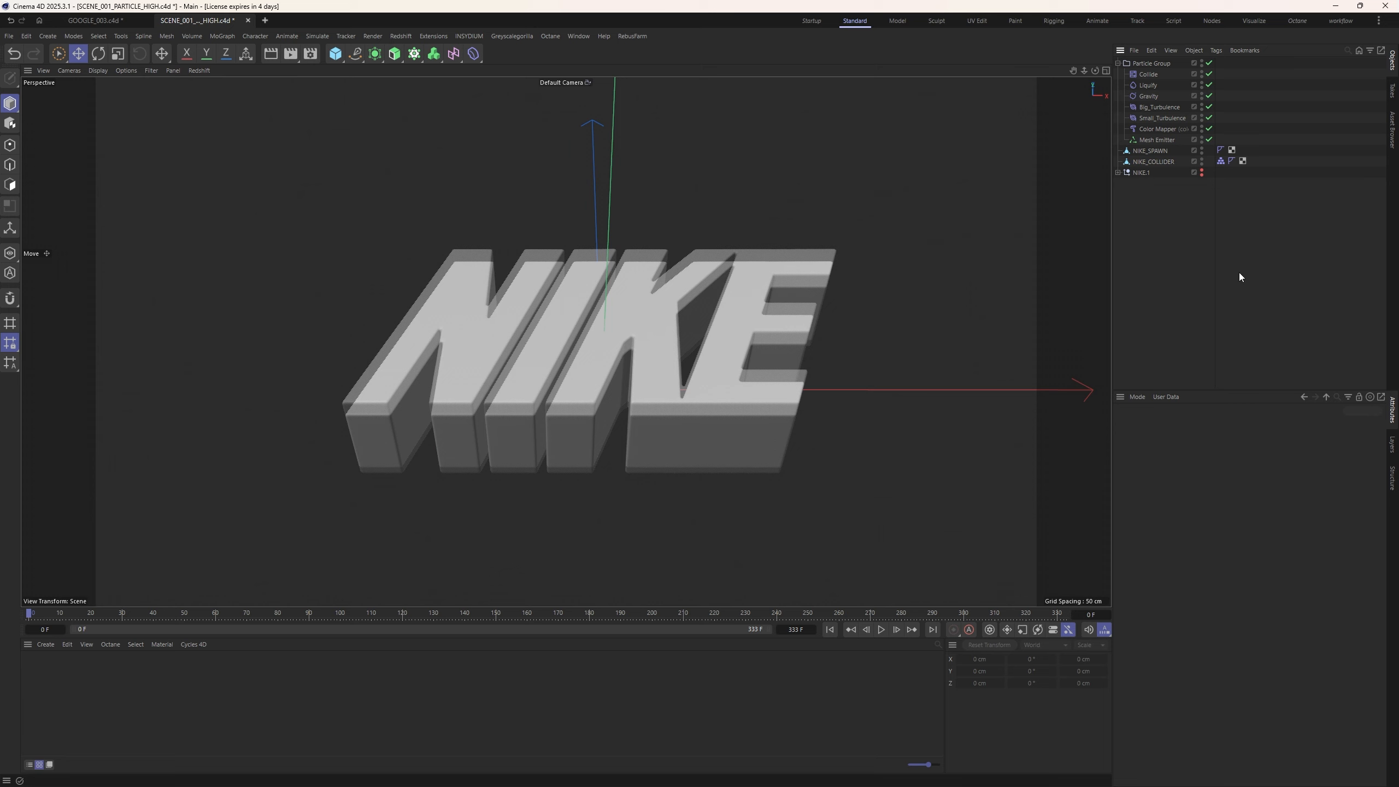
Hide NIKE_COLLIDER and NIKE_SPAWN in both the viewport and the render
{"action": "left_click_drag", "start_coordinate": [679, 327], "coordinate": [563, 292], "text": "alt"}
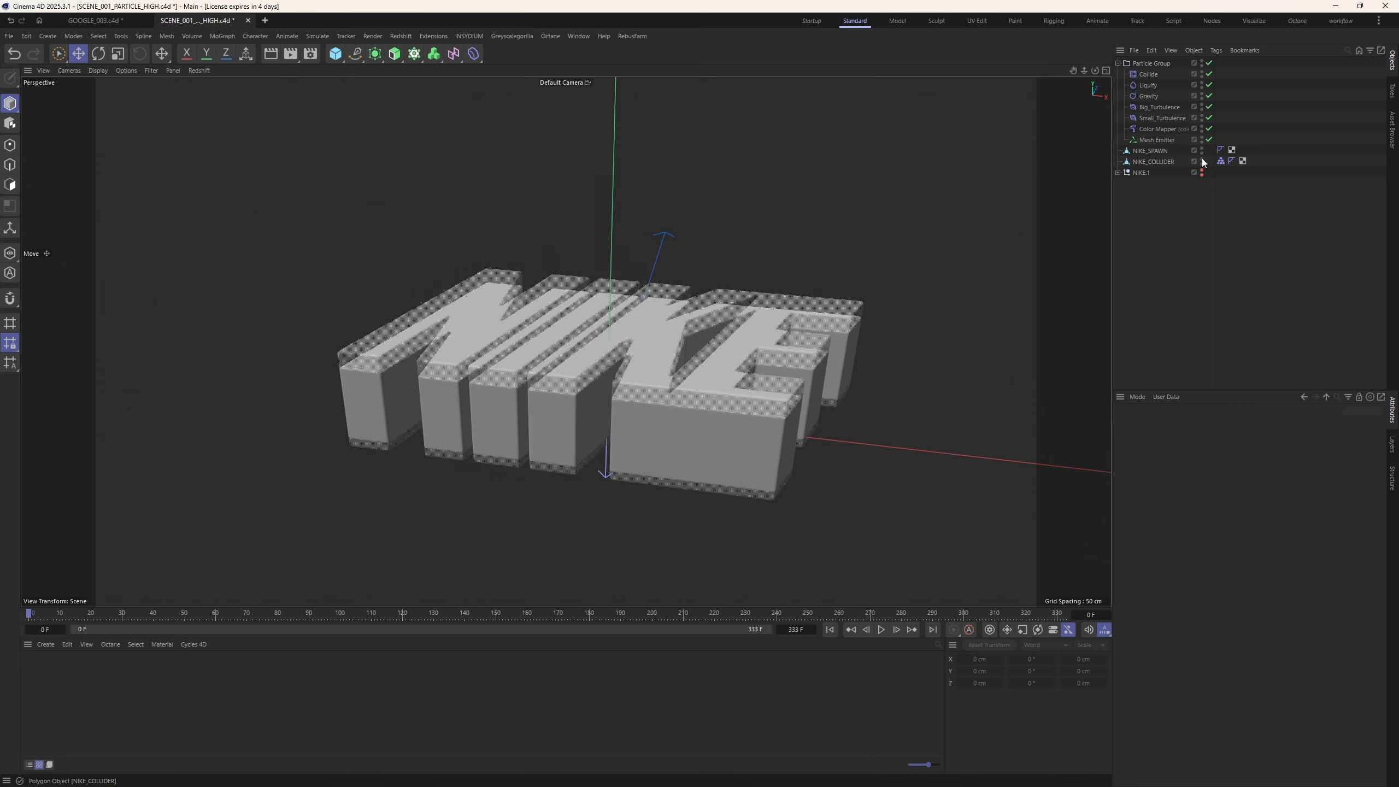
{"action": "double_click", "coordinate": [1202, 160], "text": "alt"}
{"action": "left_click", "coordinate": [1203, 147], "text": "alt"}
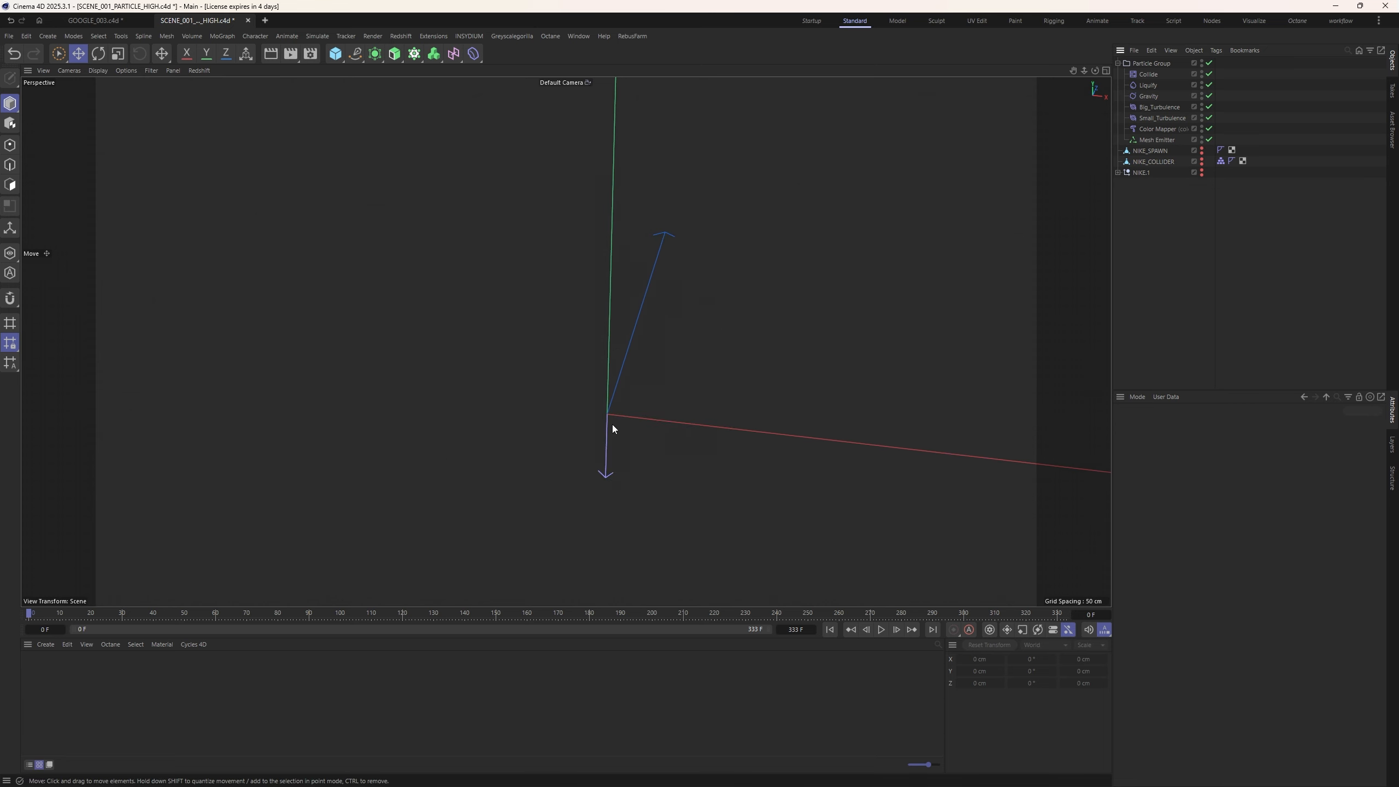
Play the particle simulation of the NIKE text and stop it at frame 225
{"action": "middle_click_drag", "start_coordinate": [612, 424], "coordinate": [566, 357], "text": "alt"}
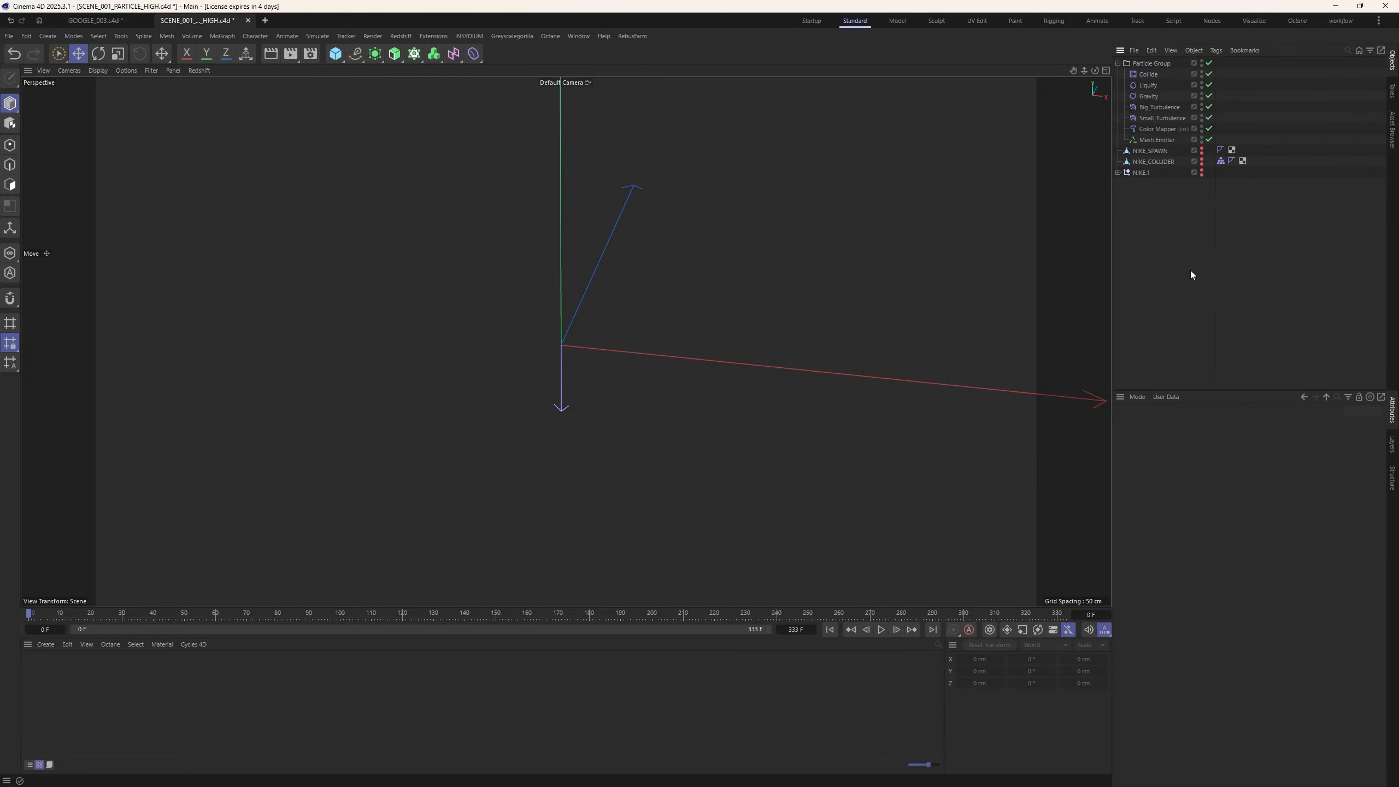
{"action": "left_click", "coordinate": [882, 630]}
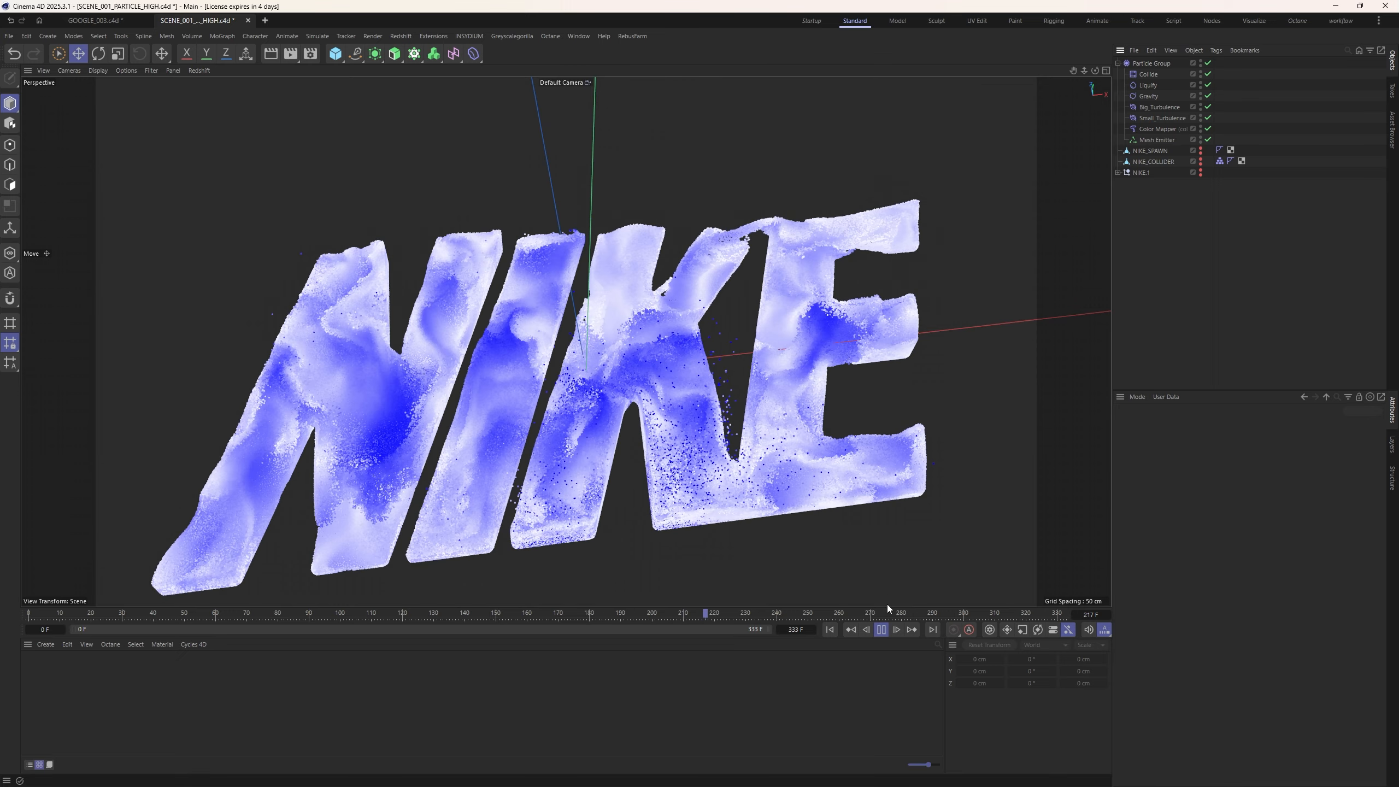
{"action": "key", "text": "F8"}
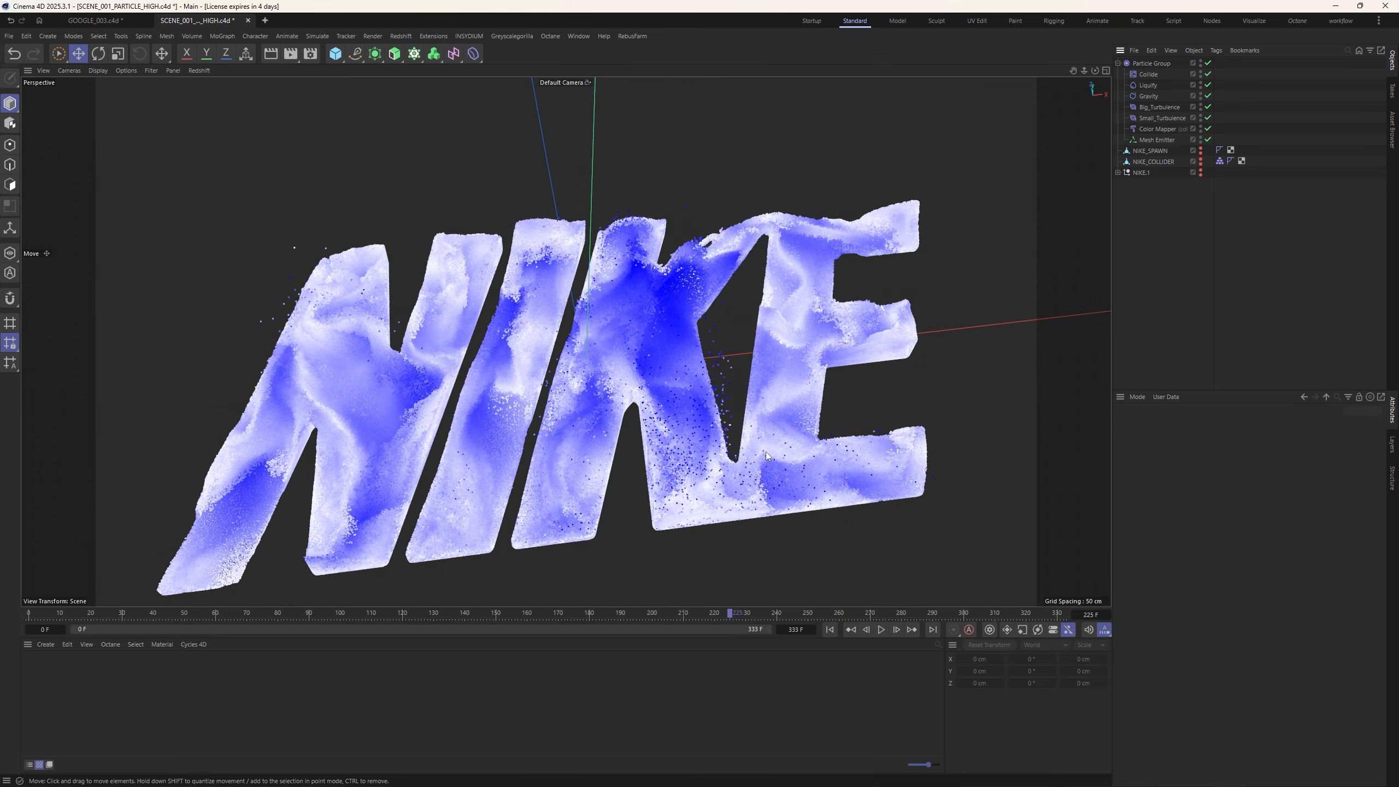
Examine the liquid particles in the NIKE text from several angles and scrub the timeline back to frame 185
{"action": "mouse_move", "coordinate": [658, 334]}
{"action": "left_mouse_down", "text": "alt"}
{"action": "mouse_move", "coordinate": [652, 247]}
{"action": "mouse_move", "coordinate": [656, 348]}
{"action": "left_mouse_up", "text": "alt"}
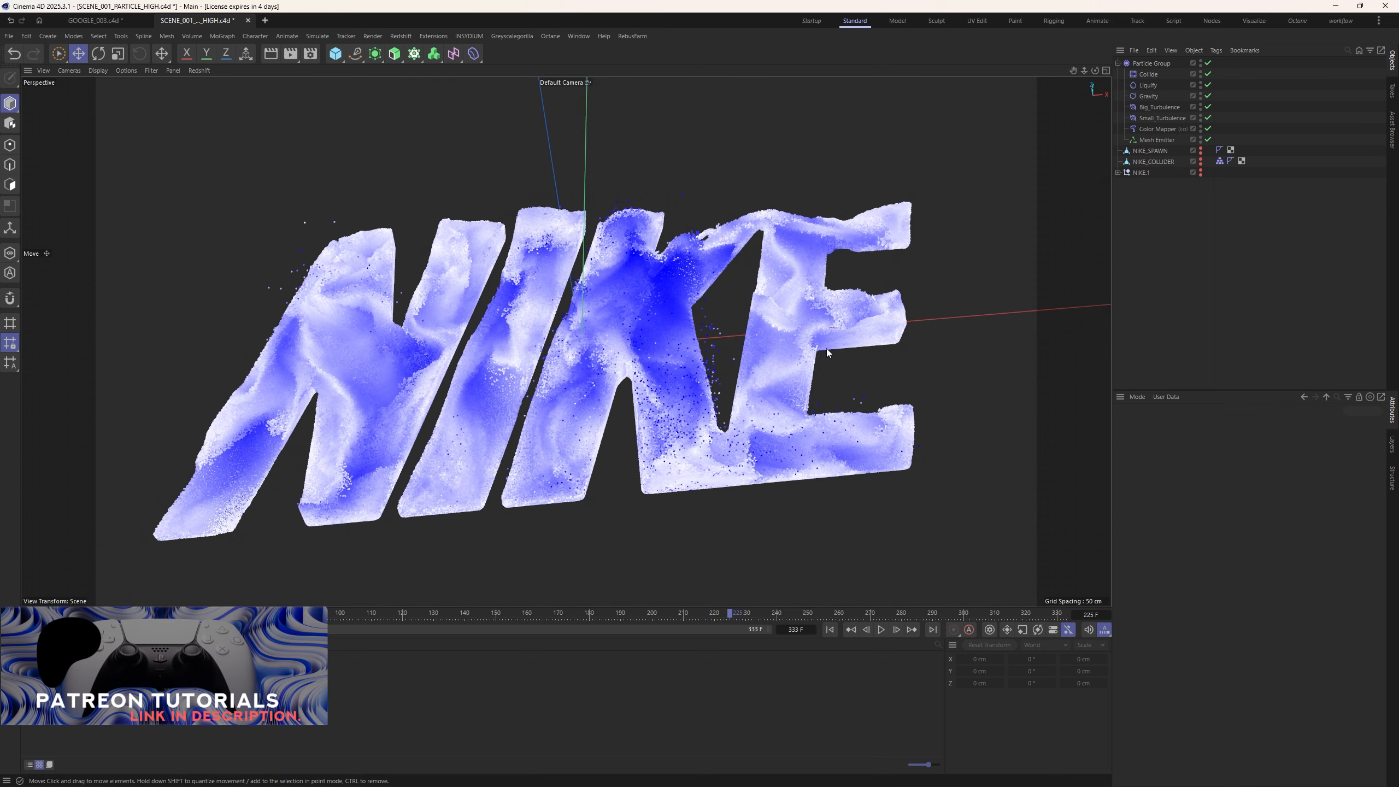
{"action": "left_click_drag", "start_coordinate": [826, 348], "coordinate": [611, 318], "text": "alt"}
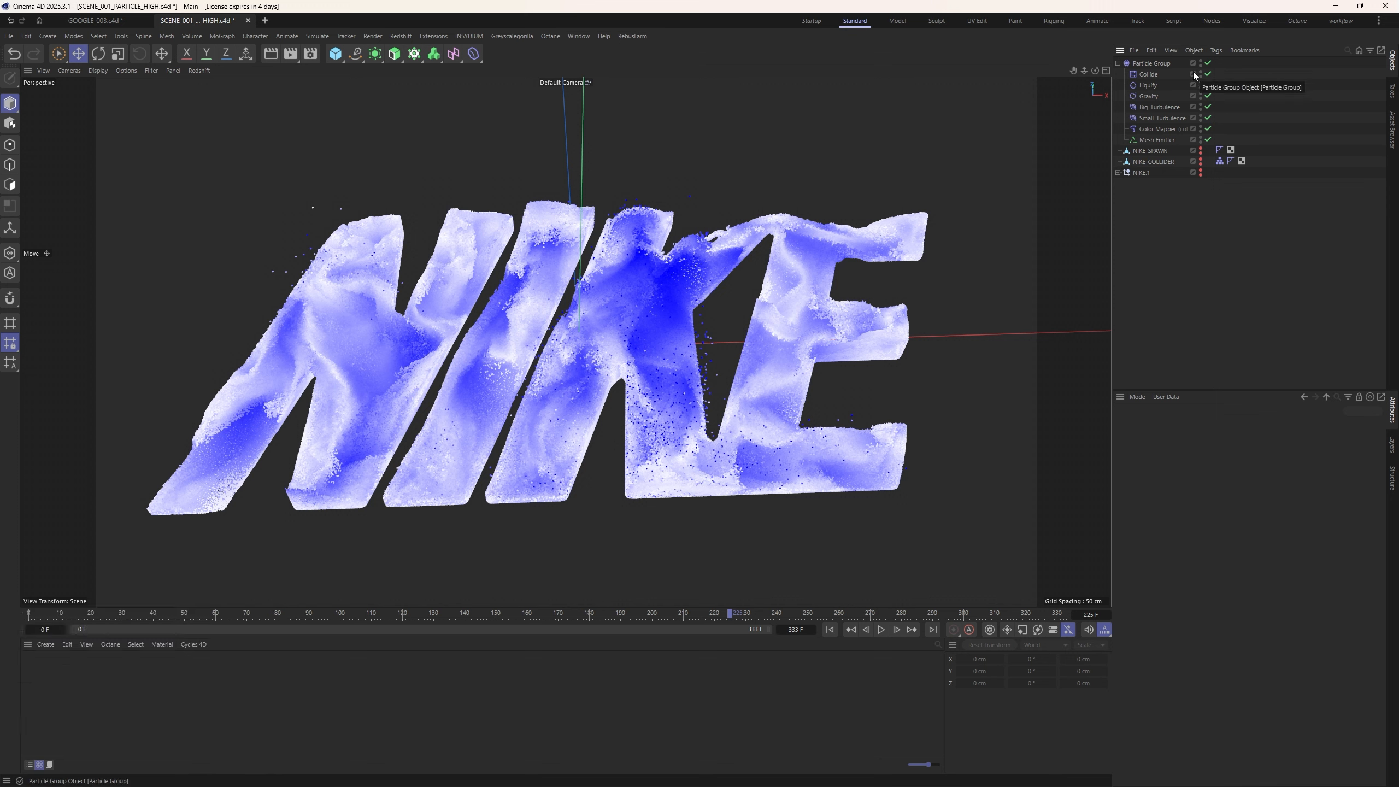
{"action": "left_click_drag", "start_coordinate": [634, 298], "coordinate": [623, 240], "text": "alt"}
{"action": "left_click_drag", "start_coordinate": [729, 613], "coordinate": [605, 613]}
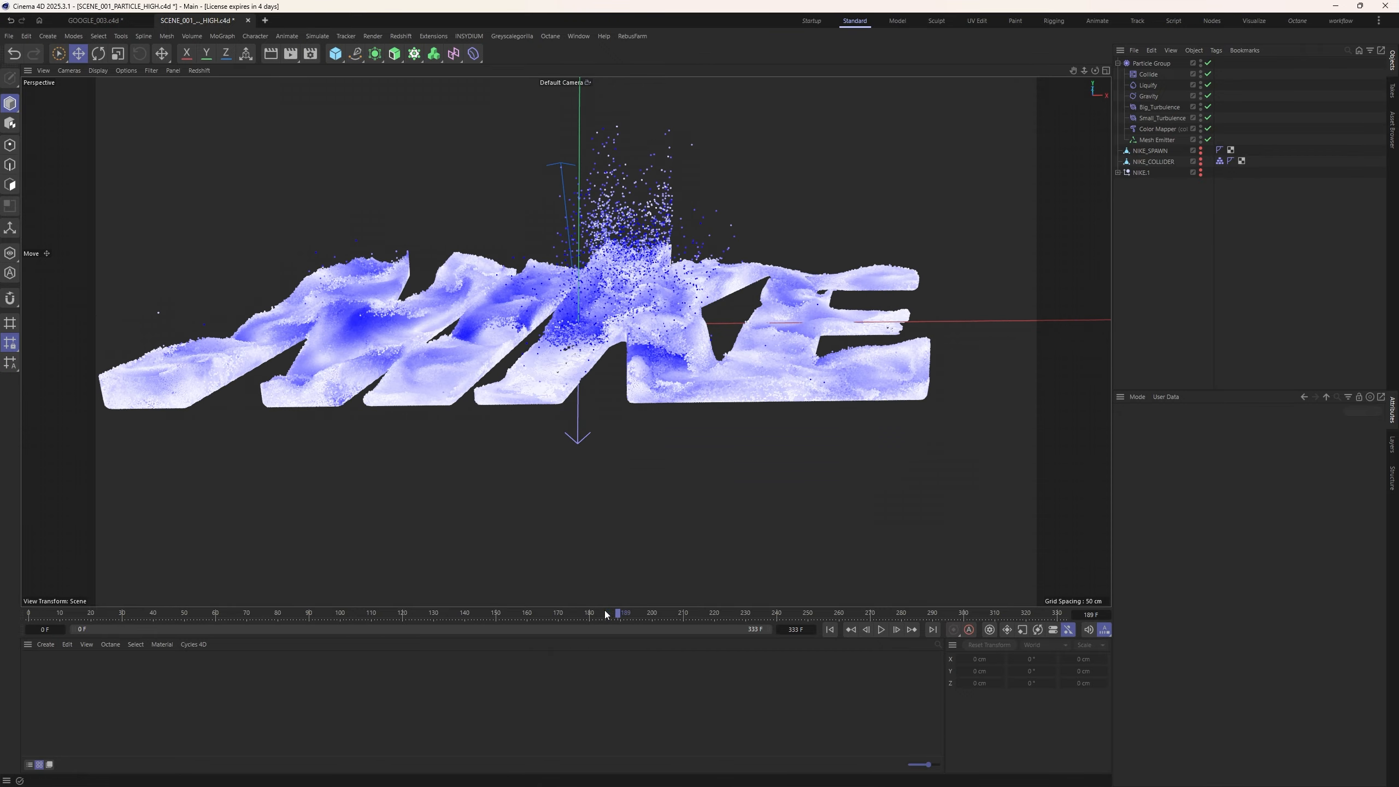
{"action": "left_click_drag", "start_coordinate": [610, 296], "coordinate": [623, 260], "text": "alt"}
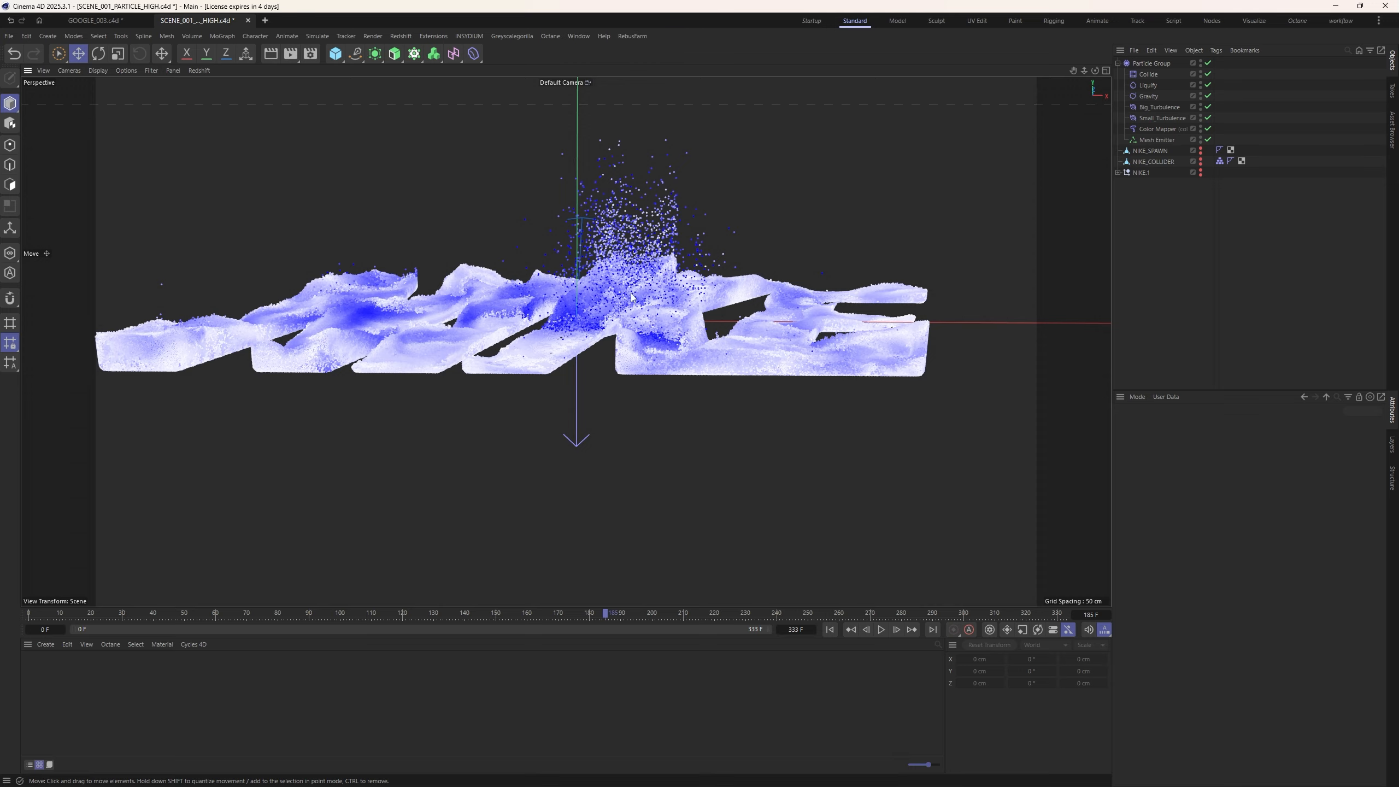
{"action": "scroll", "coordinate": [624, 281], "scroll_direction": "up", "scroll_amount": 5}
{"action": "scroll", "coordinate": [625, 281], "scroll_direction": "down", "scroll_amount": 5}
{"action": "left_click_drag", "start_coordinate": [626, 292], "coordinate": [619, 329], "text": "alt"}
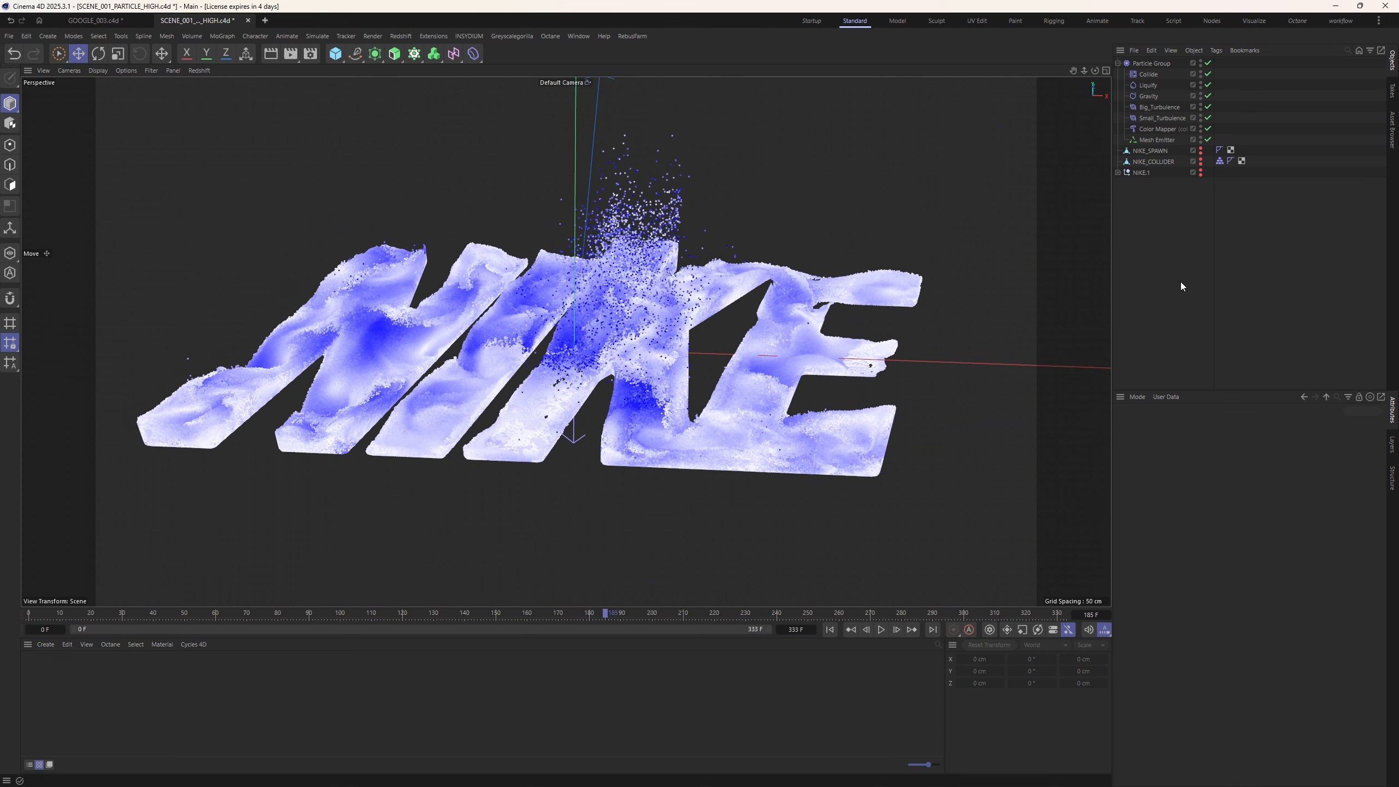
Reorder the Particle Group so that Collide comes after Liquify and Gravity, and deselect everything
{"action": "left_click_drag", "start_coordinate": [1222, 132], "coordinate": [1132, 74]}
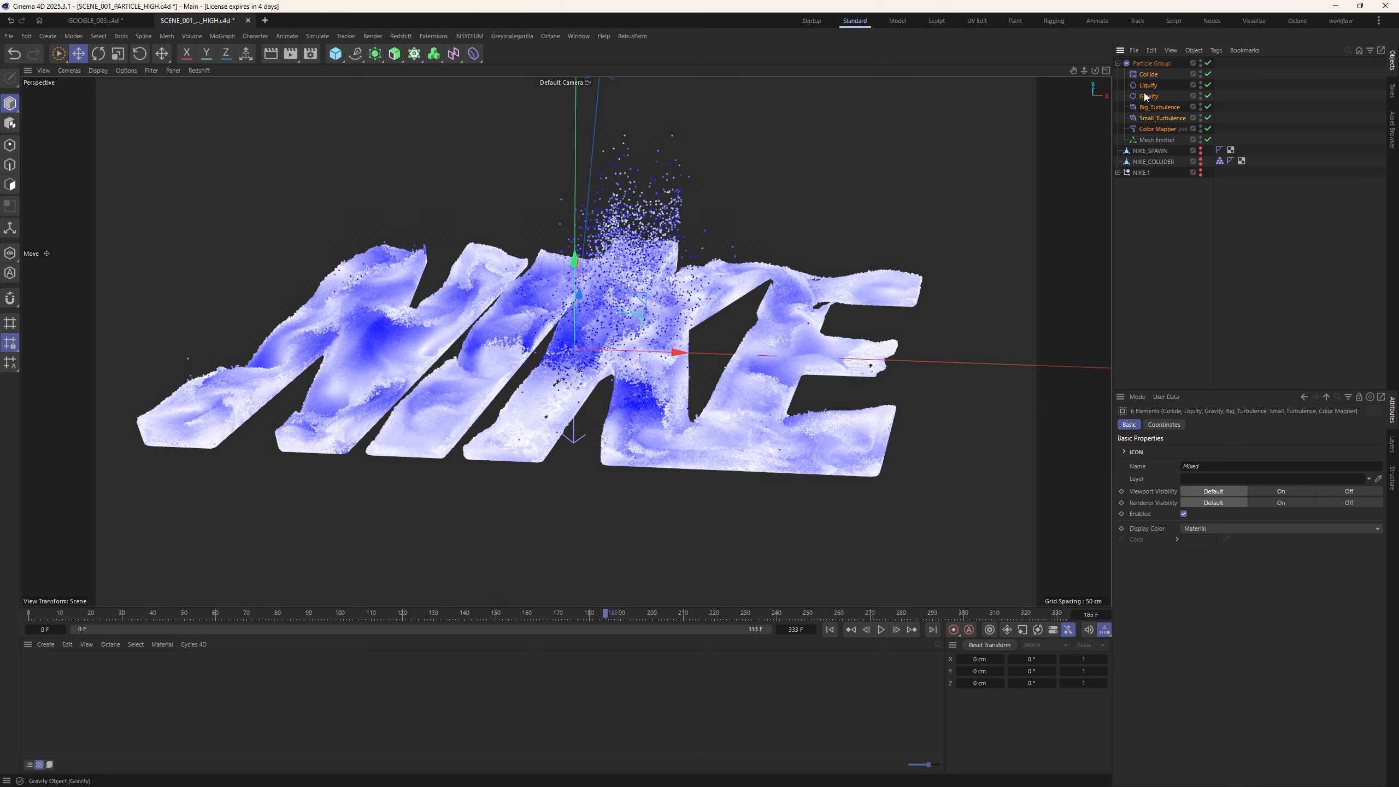
{"action": "left_click", "coordinate": [1144, 88]}
{"action": "mouse_move", "coordinate": [1145, 81]}
{"action": "left_mouse_down"}
{"action": "mouse_move", "coordinate": [1151, 69]}
{"action": "mouse_move", "coordinate": [1155, 89]}
{"action": "left_mouse_up"}
{"action": "left_click", "coordinate": [1168, 251]}
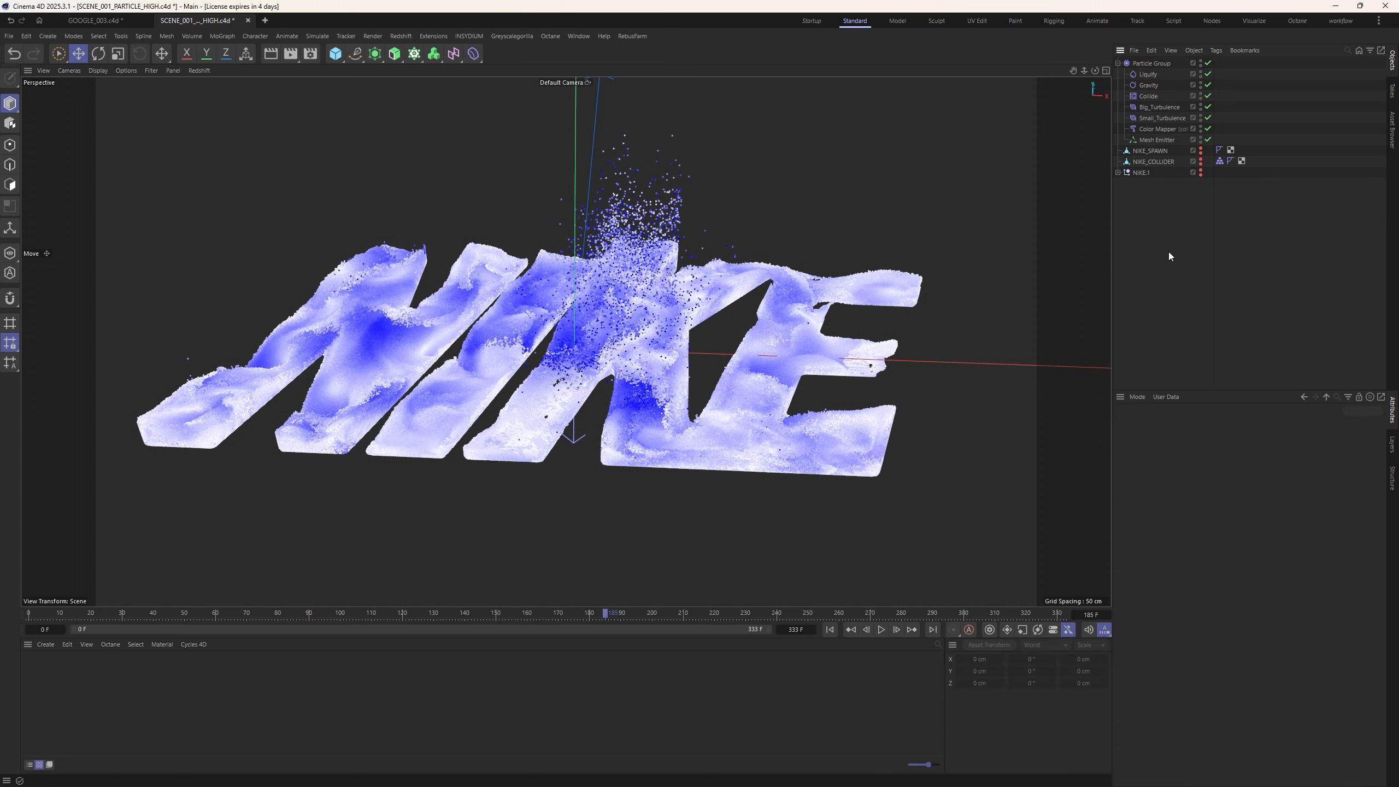
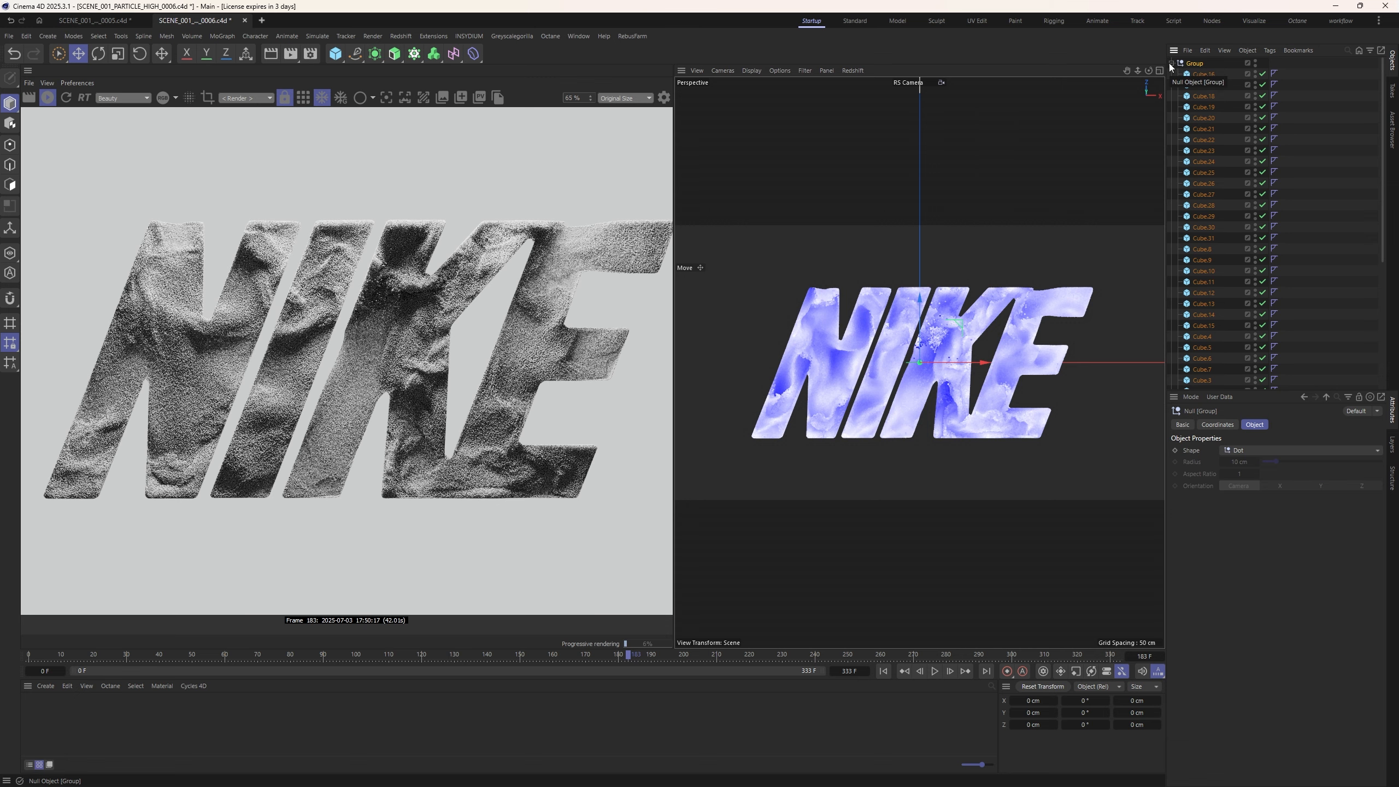
Set the X, Y and Z size of the original Cube in the Group to 3 cm
{"action": "scroll", "coordinate": [440, 403], "scroll_direction": "up", "scroll_amount": 5}
{"action": "scroll", "coordinate": [1231, 293], "scroll_direction": "down", "scroll_amount": 4}
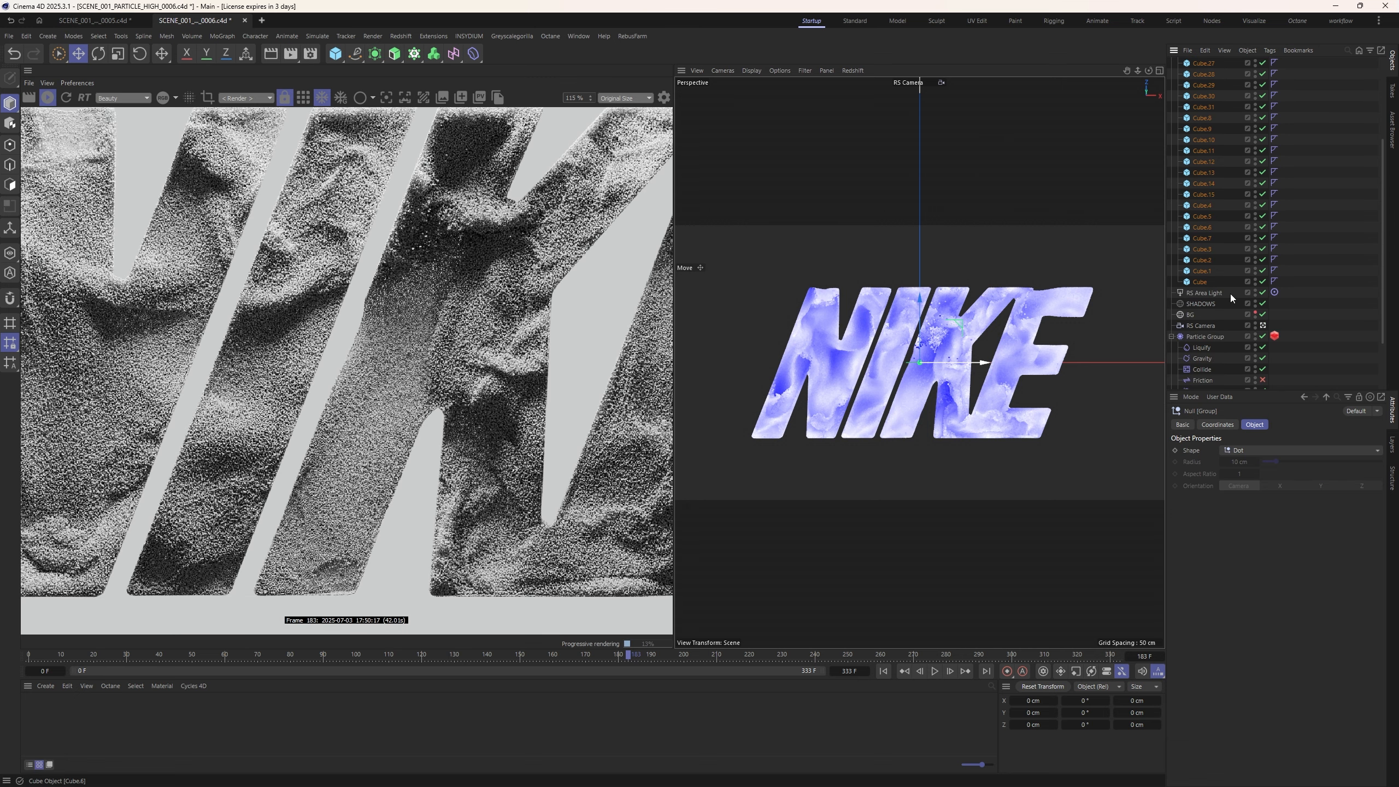
{"action": "left_click", "coordinate": [1229, 282]}
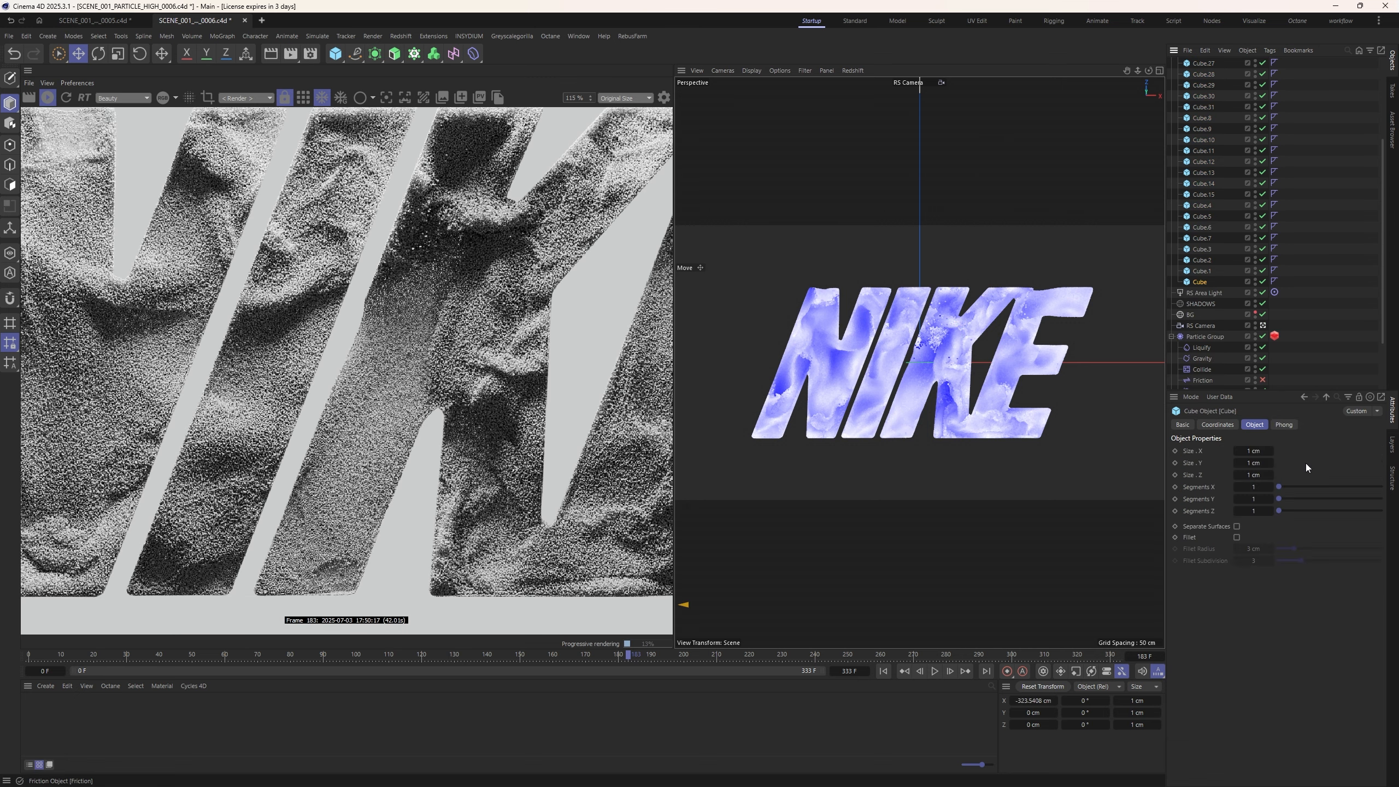
{"action": "left_click", "coordinate": [1261, 452]}
{"action": "type", "text": "3"}
{"action": "key", "text": "Tab"}
{"action": "type", "text": "3"}
{"action": "key", "text": "Tab"}
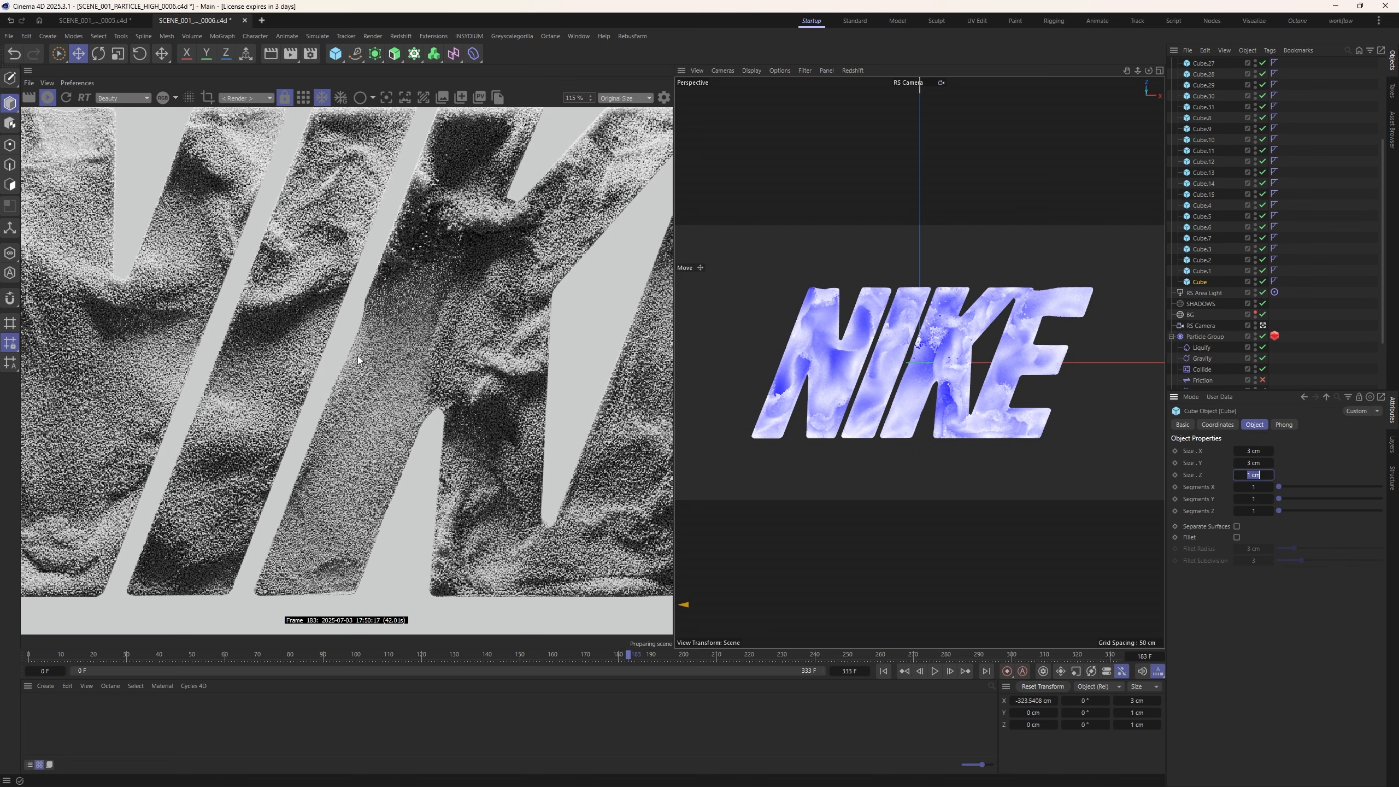
{"action": "type", "text": "3"}
{"action": "key", "text": "Return"}
Check the particle scale in the render and set the original Cube's X, Y and Z size to 2 cm
{"action": "scroll", "coordinate": [360, 361], "scroll_direction": "down", "scroll_amount": 2}
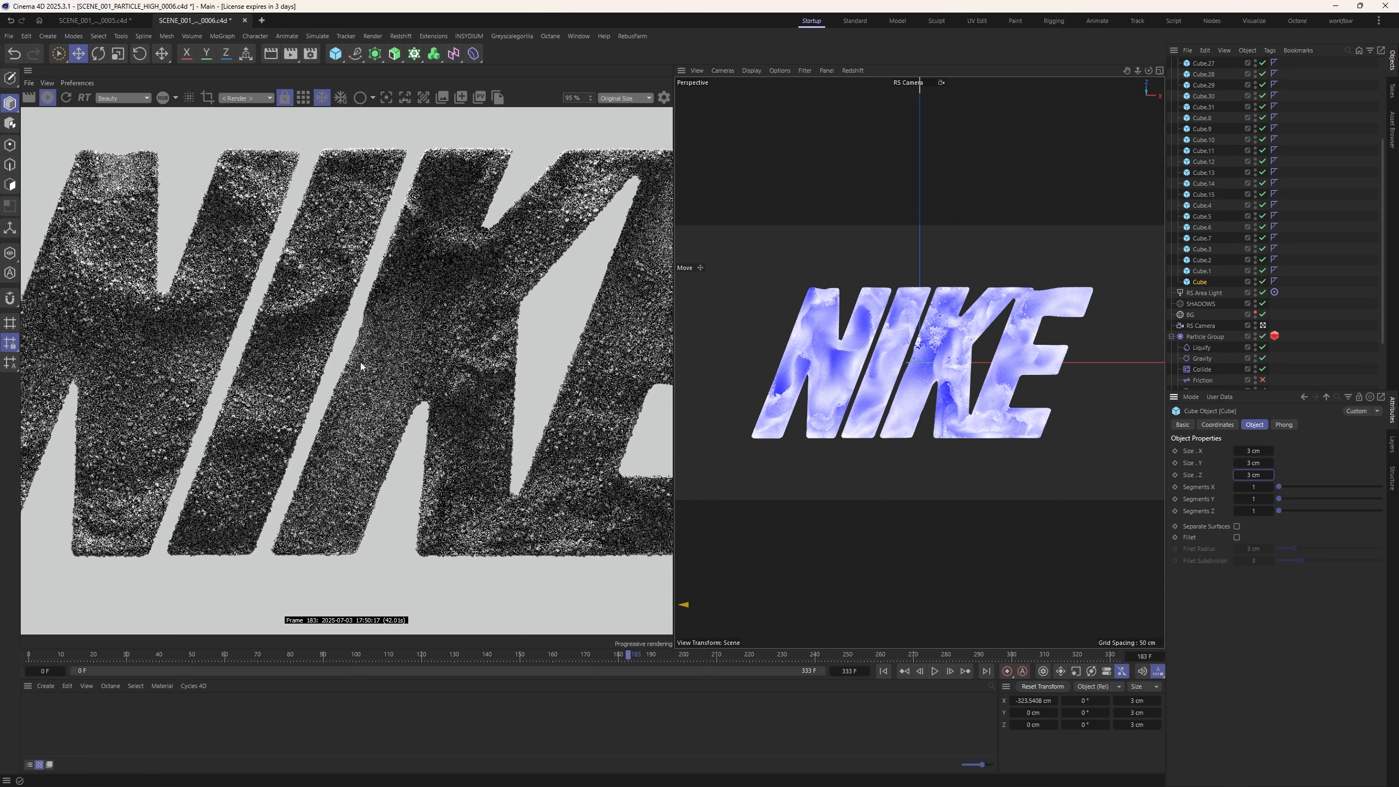
{"action": "scroll", "coordinate": [360, 363], "scroll_direction": "down", "scroll_amount": 2}
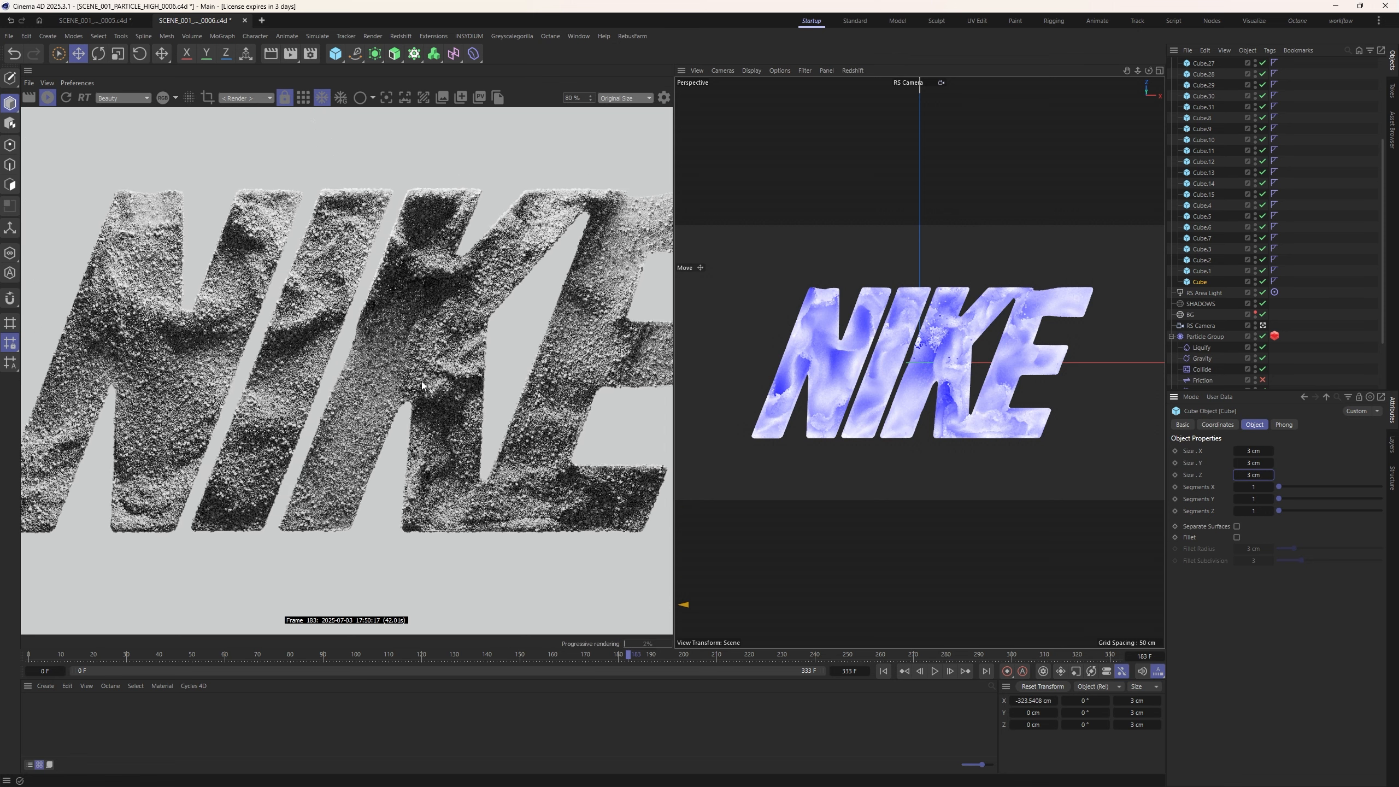
{"action": "scroll", "coordinate": [652, 320], "scroll_direction": "up", "scroll_amount": 4}
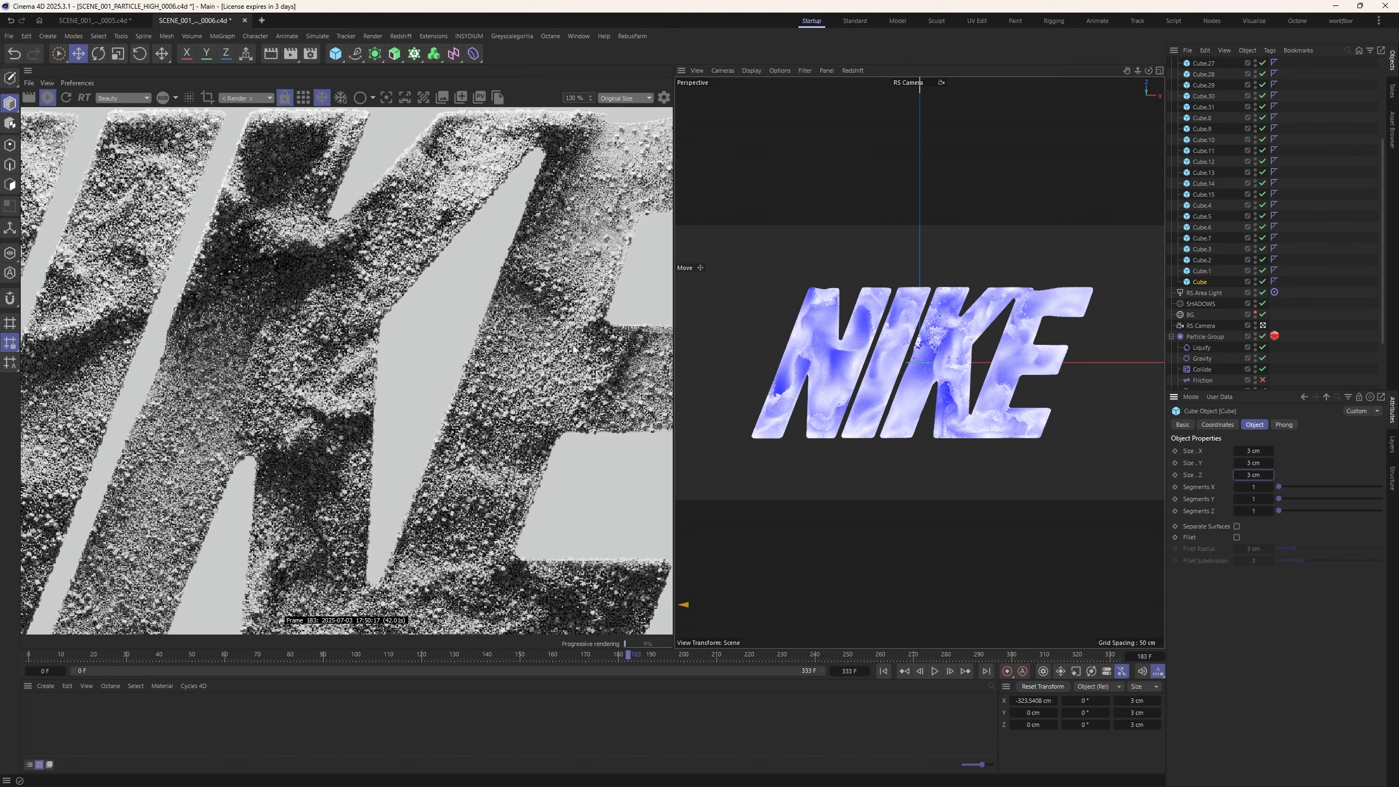
{"action": "scroll", "coordinate": [396, 361], "scroll_direction": "down", "scroll_amount": 3}
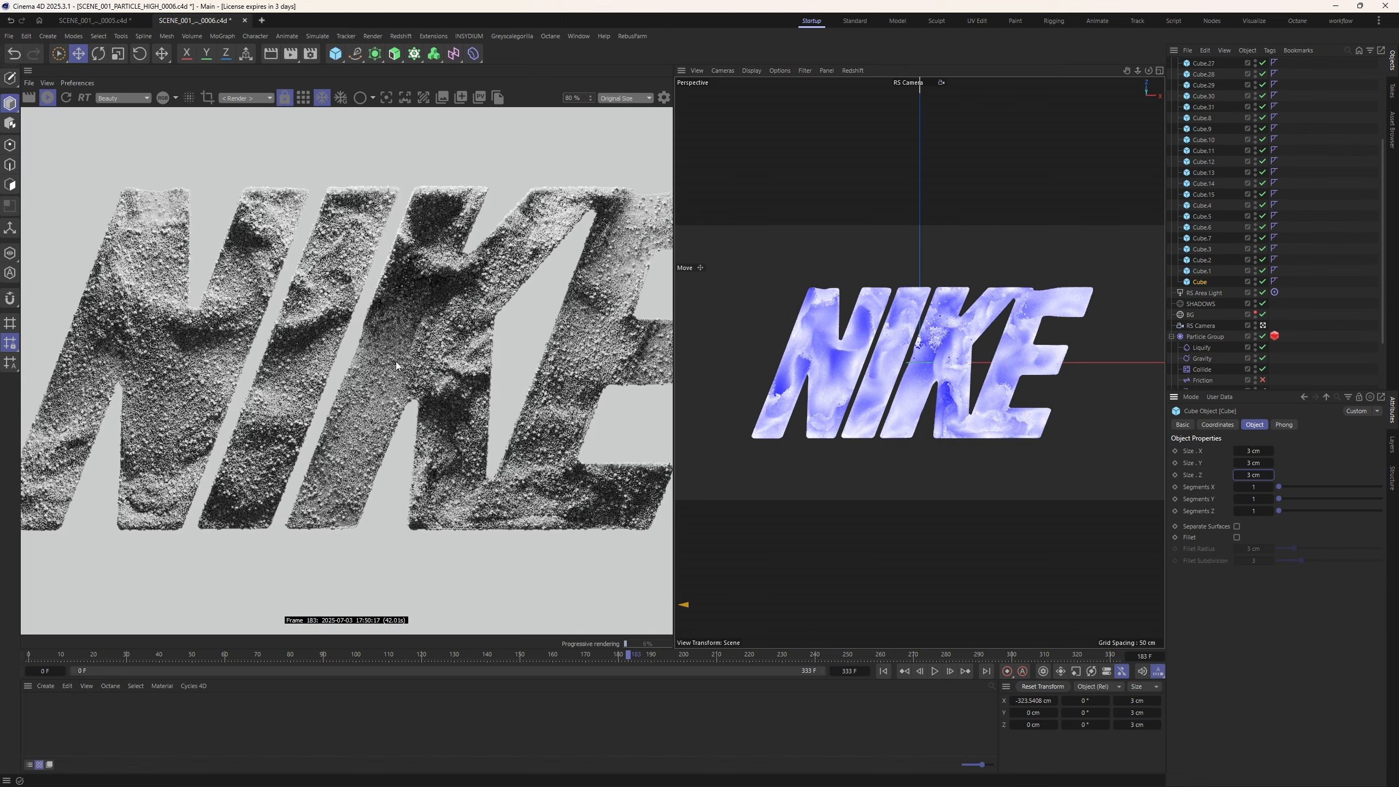
{"action": "scroll", "coordinate": [370, 361], "scroll_direction": "up", "scroll_amount": 4}
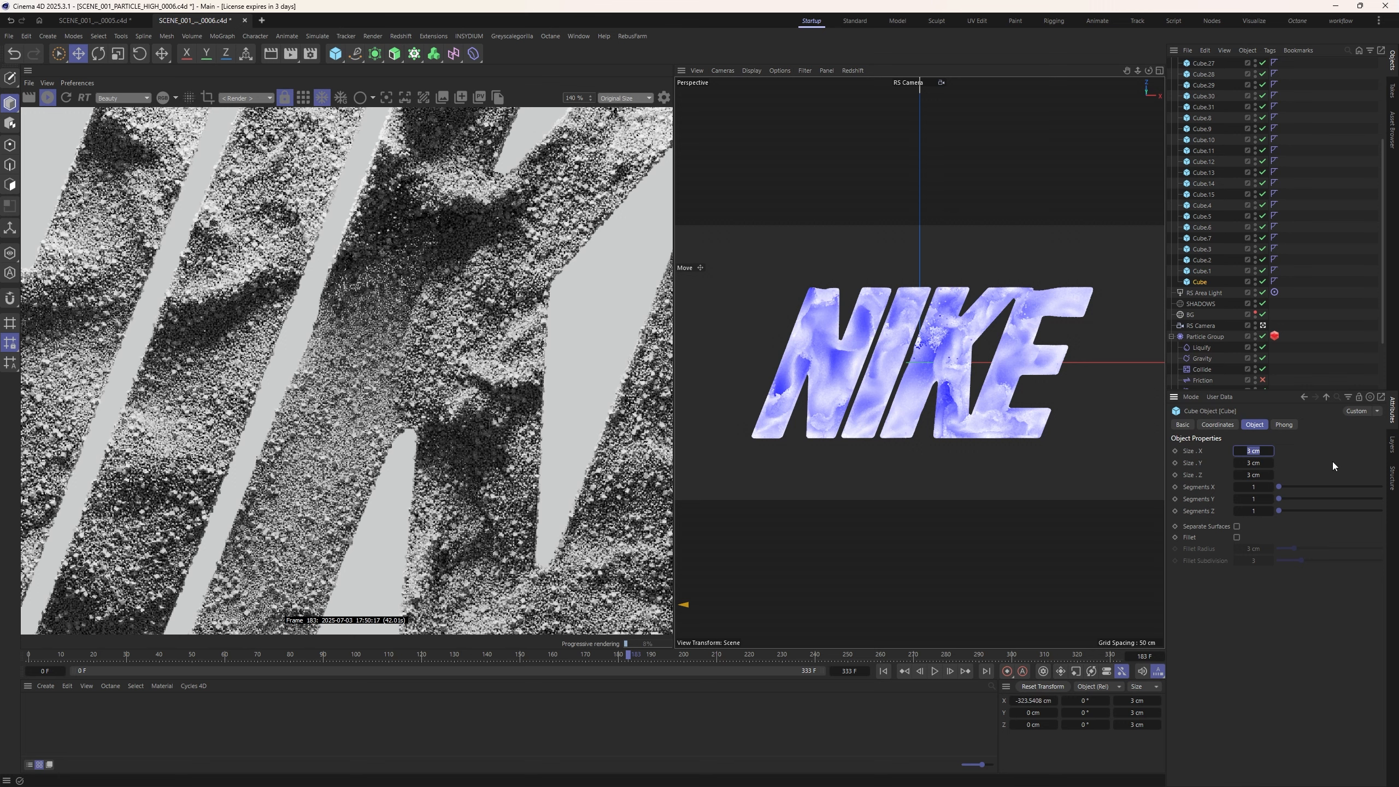
{"action": "type", "text": "2"}
{"action": "key", "text": "Tab"}
{"action": "type", "text": "2"}
{"action": "key", "text": "Tab"}
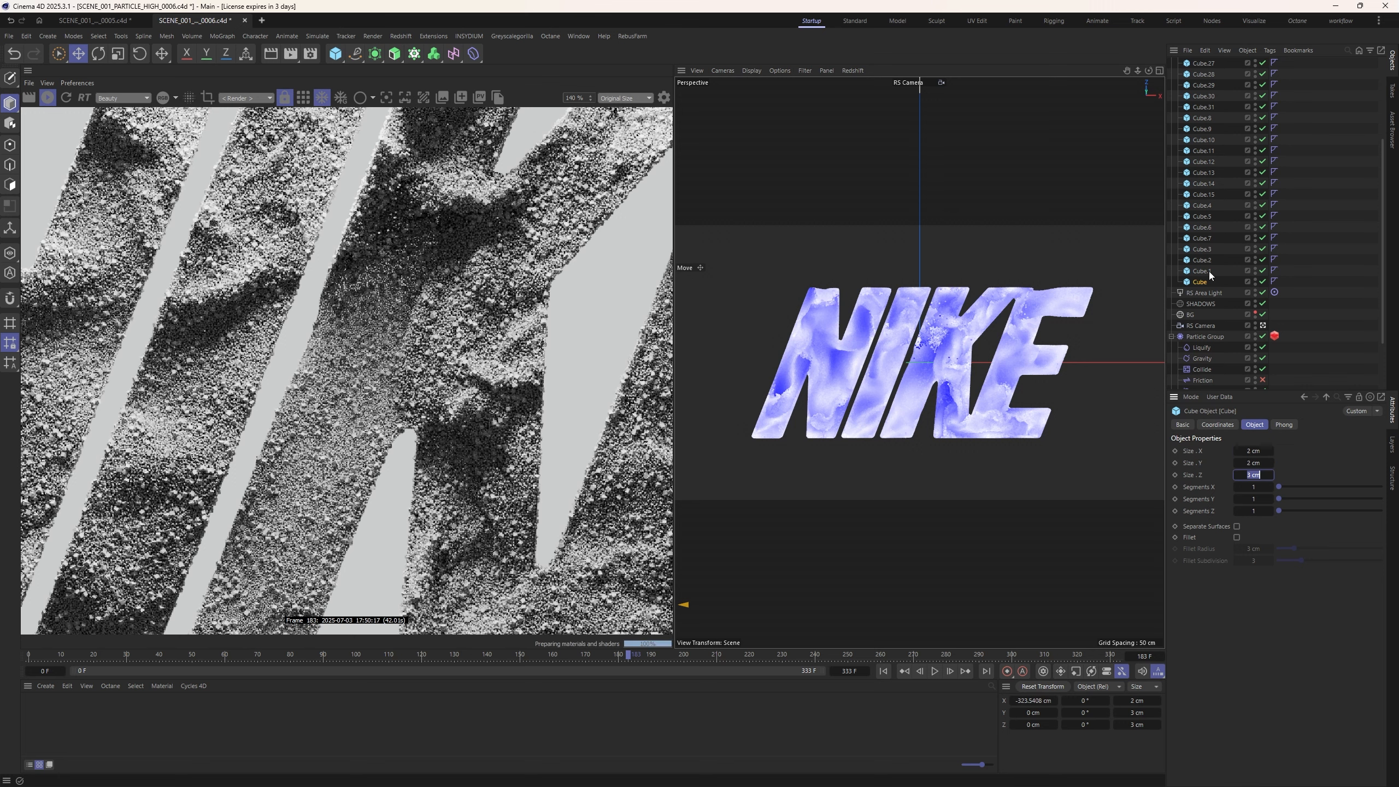
Set the X, Y and Z size of Cube.1, Cube.2 and Cube.3 together to 1.5 cm
{"action": "left_click", "coordinate": [1209, 271]}
{"action": "left_click", "coordinate": [1202, 249], "text": "shift"}
{"action": "left_click", "coordinate": [1253, 451]}
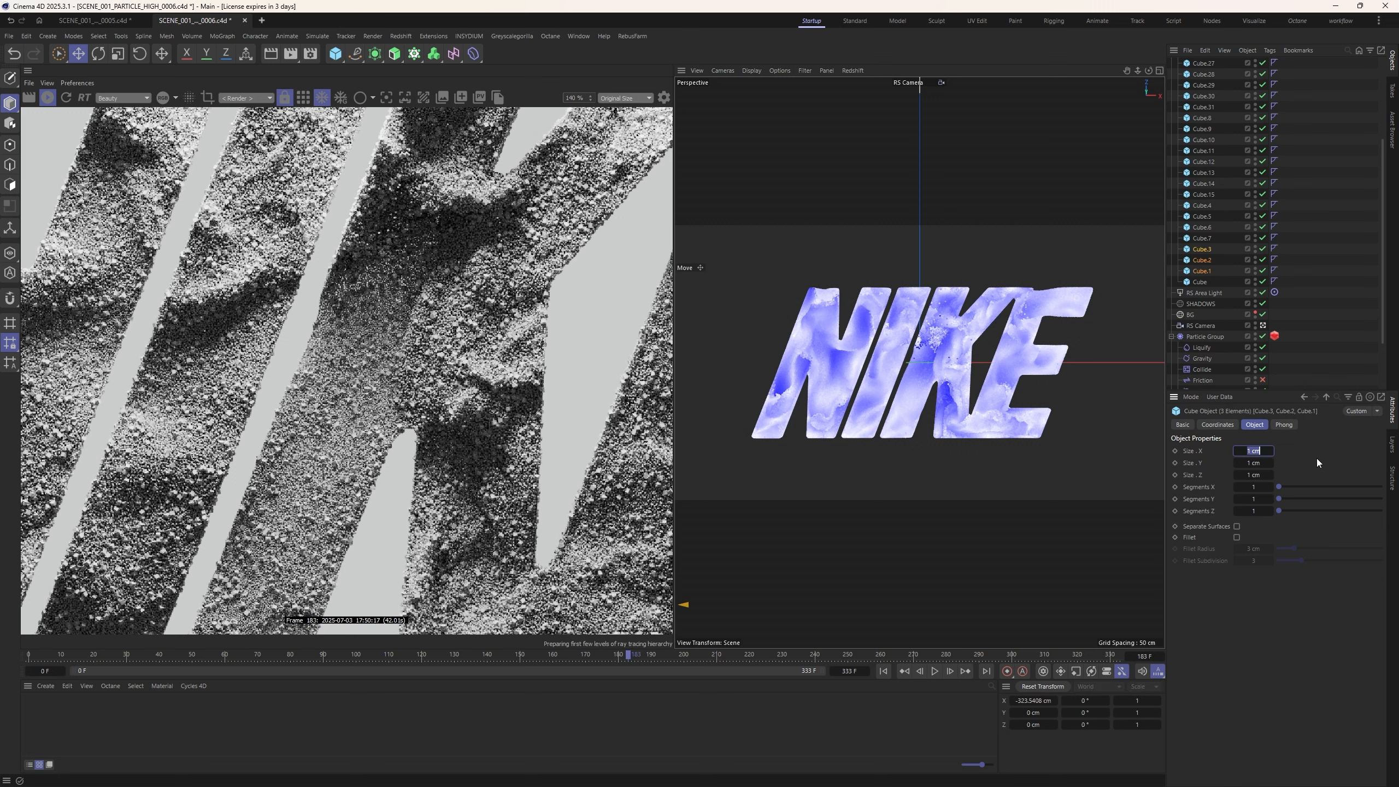
{"action": "type", "text": "1.5"}
{"action": "key", "text": "Tab"}
{"action": "type", "text": "1.5"}
{"action": "key", "text": "Tab"}
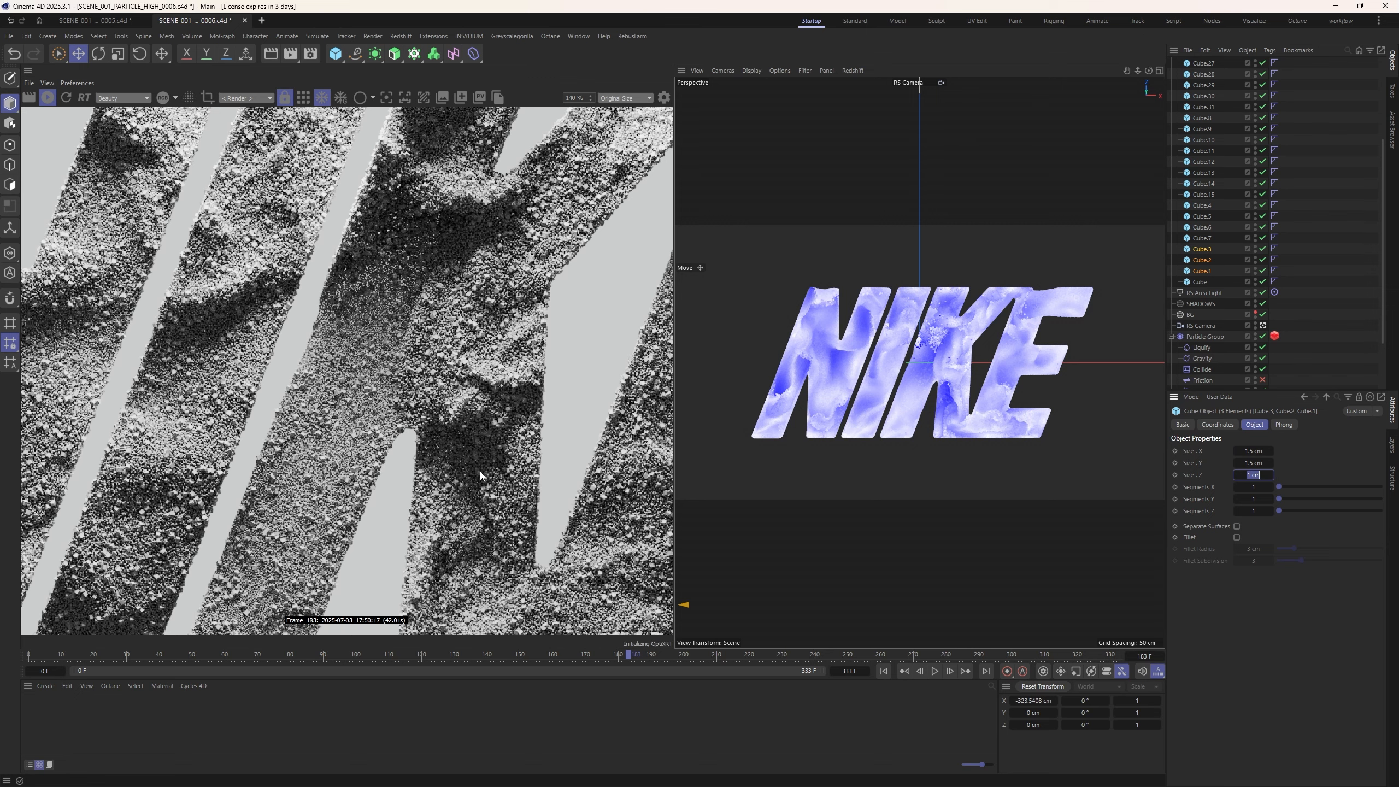
{"action": "type", "text": "1.5"}
{"action": "key", "text": "Return"}
Set the X, Y and Z size of Cube.7 to 2.5 cm and deselect all objects
{"action": "scroll", "coordinate": [480, 475], "scroll_direction": "down", "scroll_amount": 1}
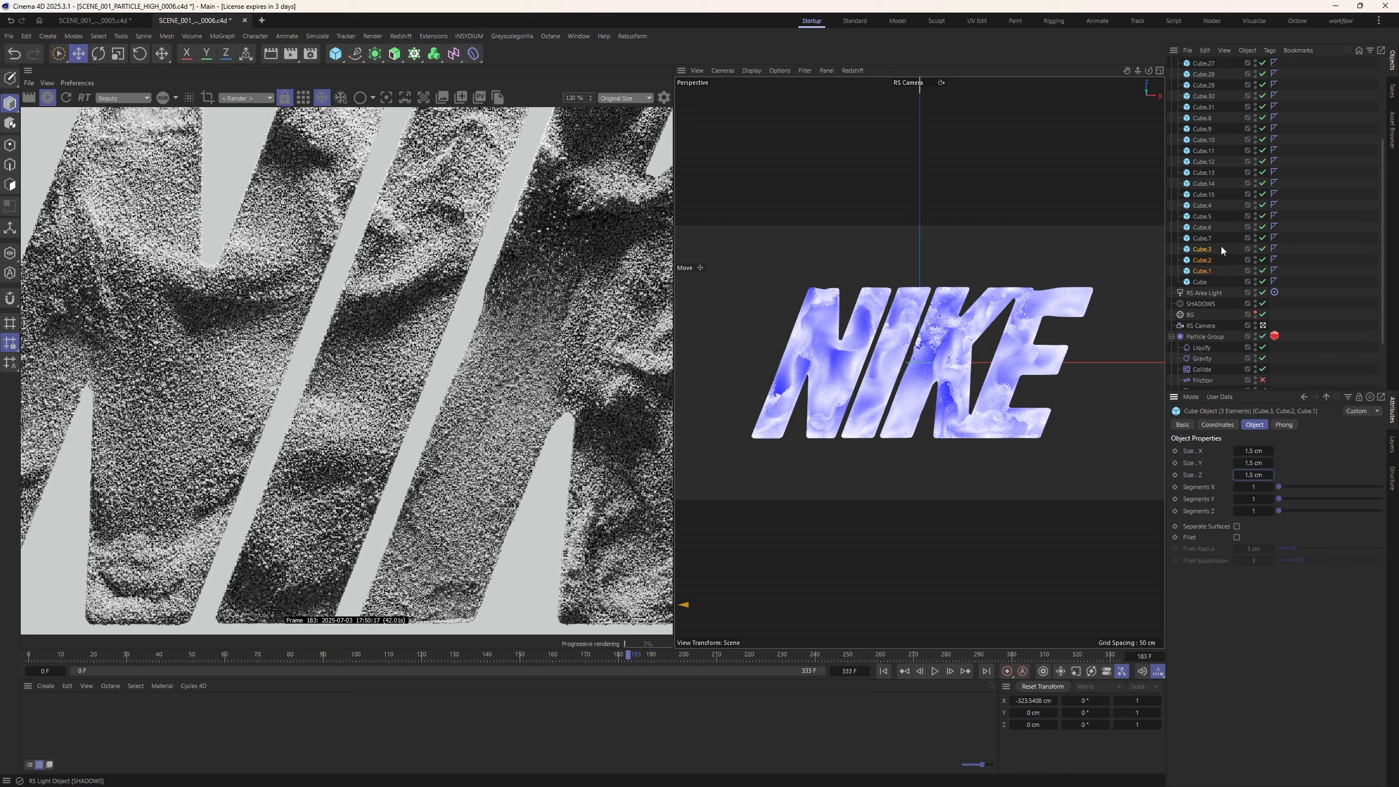
{"action": "left_click", "coordinate": [1206, 239]}
{"action": "type", "text": "2.5"}
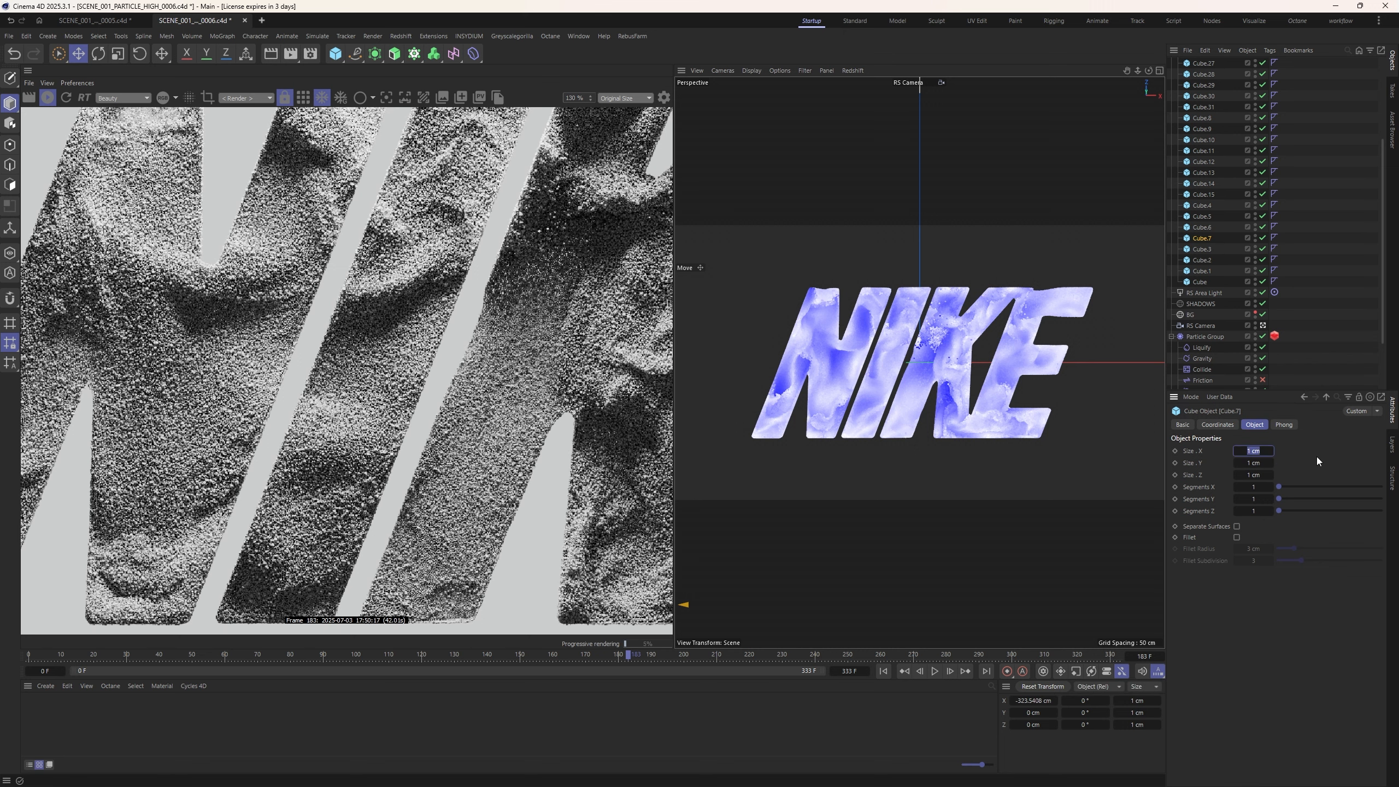
{"action": "key", "text": "Tab"}
{"action": "type", "text": "2.5"}
{"action": "key", "text": "Tab"}
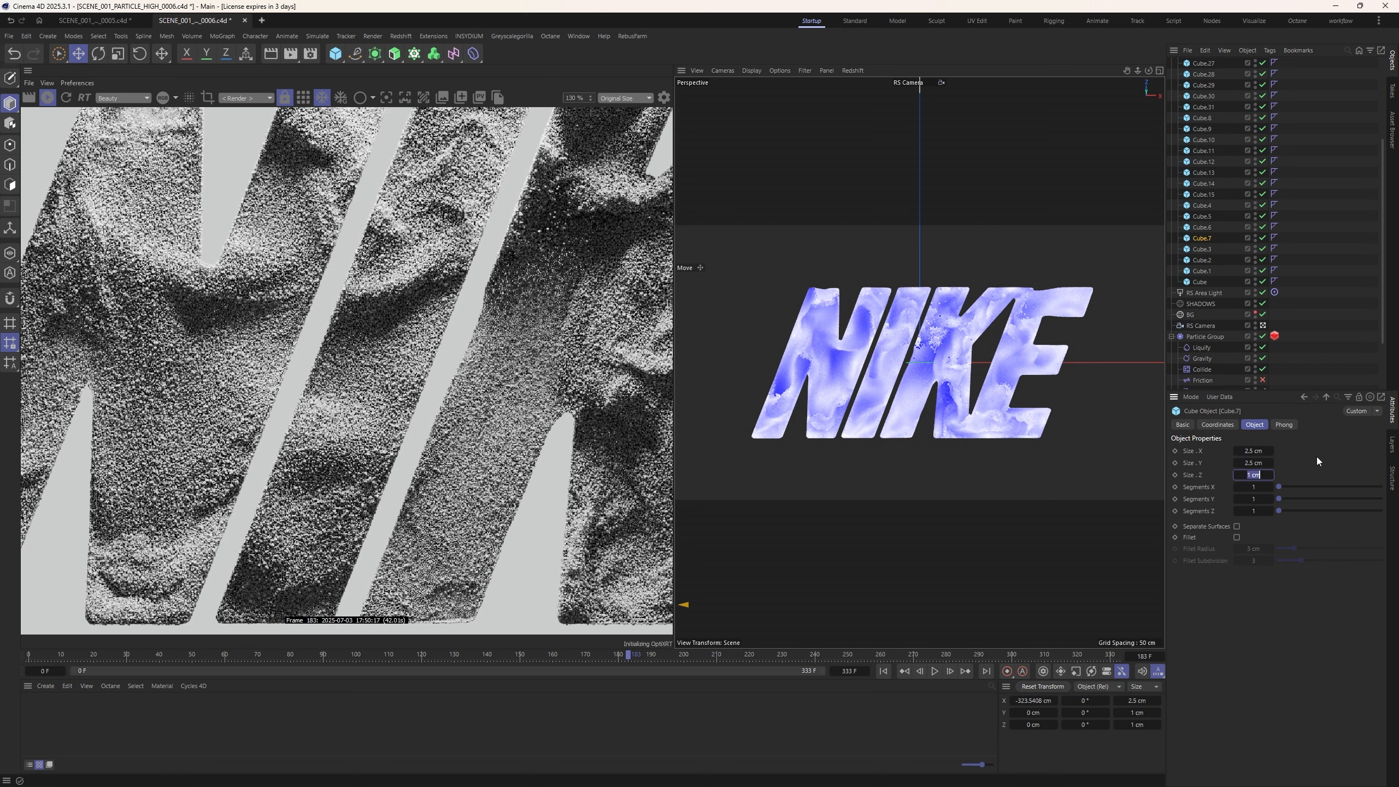
{"action": "type", "text": "2.5"}
{"action": "key", "text": "Return"}
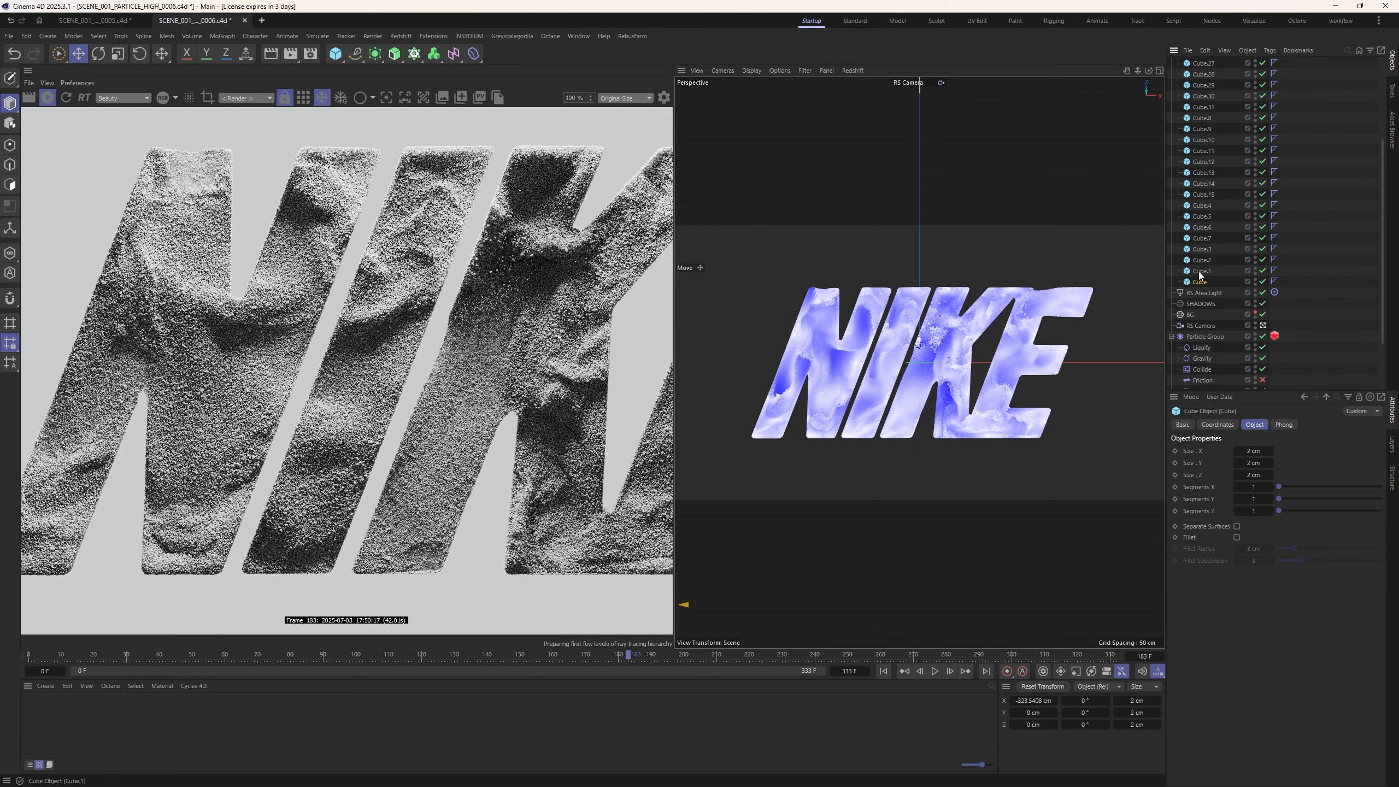
{"action": "left_click", "coordinate": [1359, 261]}
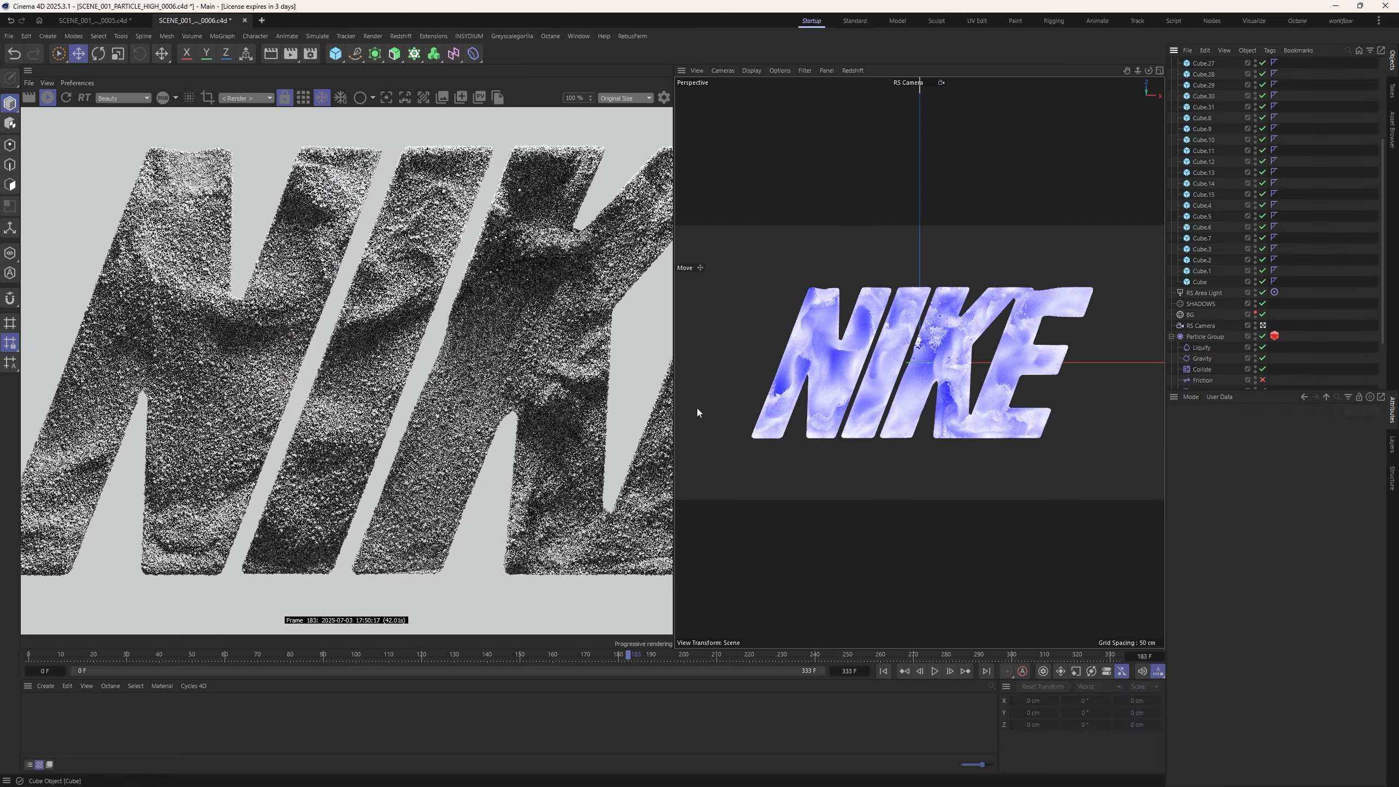
Check the varied cube sizes in the render, enlarge the material area and create a new material
{"action": "scroll", "coordinate": [295, 386], "scroll_direction": "down", "scroll_amount": 3}
{"action": "scroll", "coordinate": [516, 364], "scroll_direction": "up", "scroll_amount": 3}
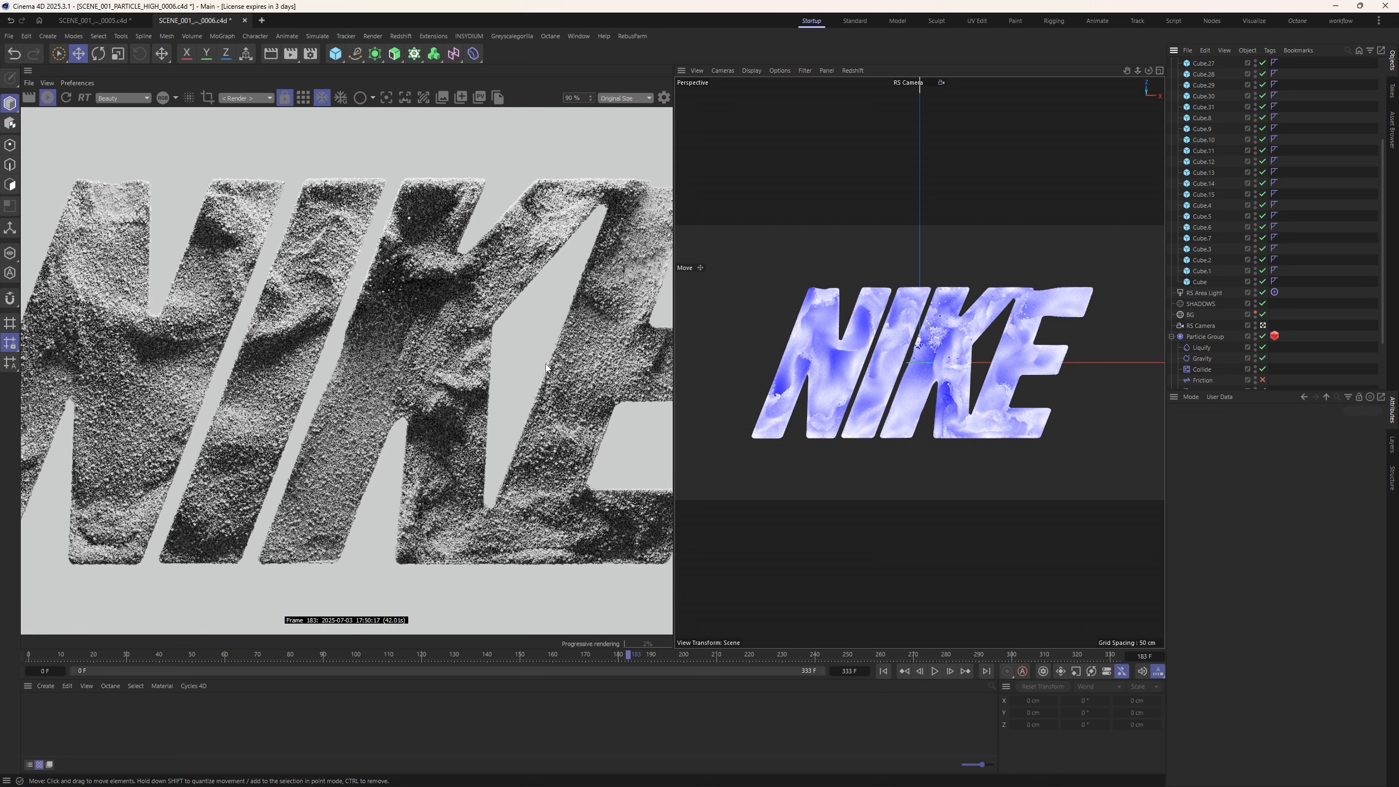
{"action": "scroll", "coordinate": [427, 395], "scroll_direction": "down", "scroll_amount": 2}
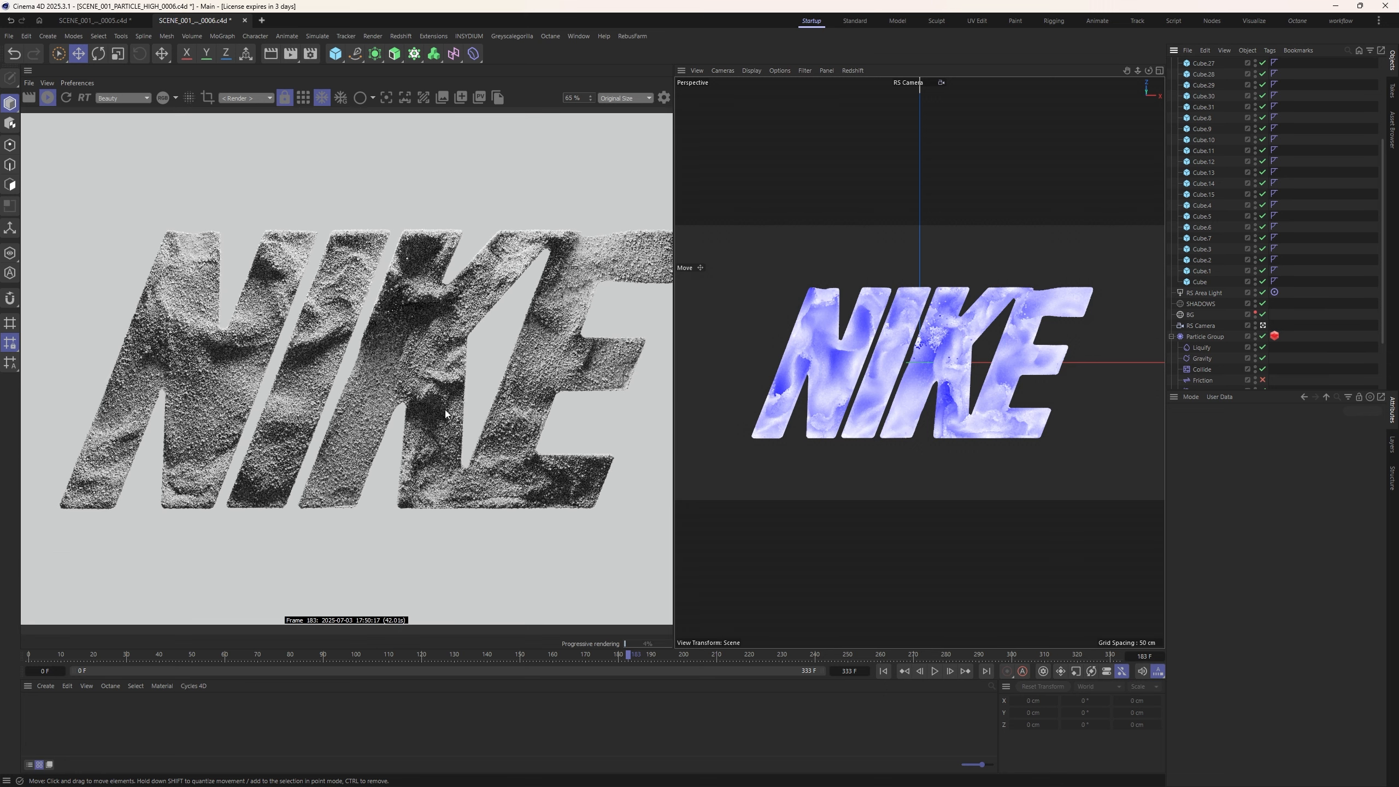
{"action": "left_click_drag", "start_coordinate": [686, 679], "coordinate": [689, 642]}
{"action": "scroll", "coordinate": [1324, 268], "scroll_direction": "up", "scroll_amount": 4}
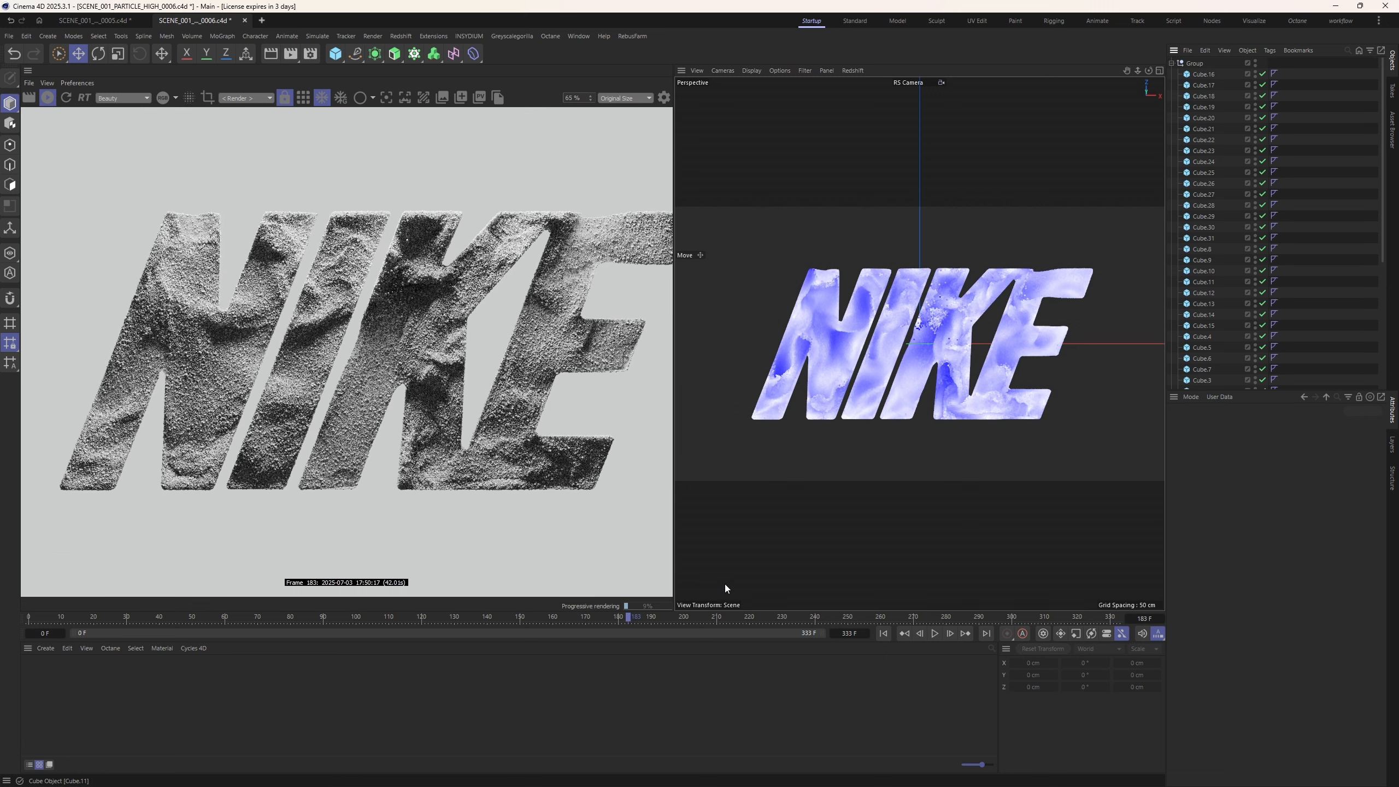
{"action": "scroll", "coordinate": [424, 378], "scroll_direction": "down", "scroll_amount": 1}
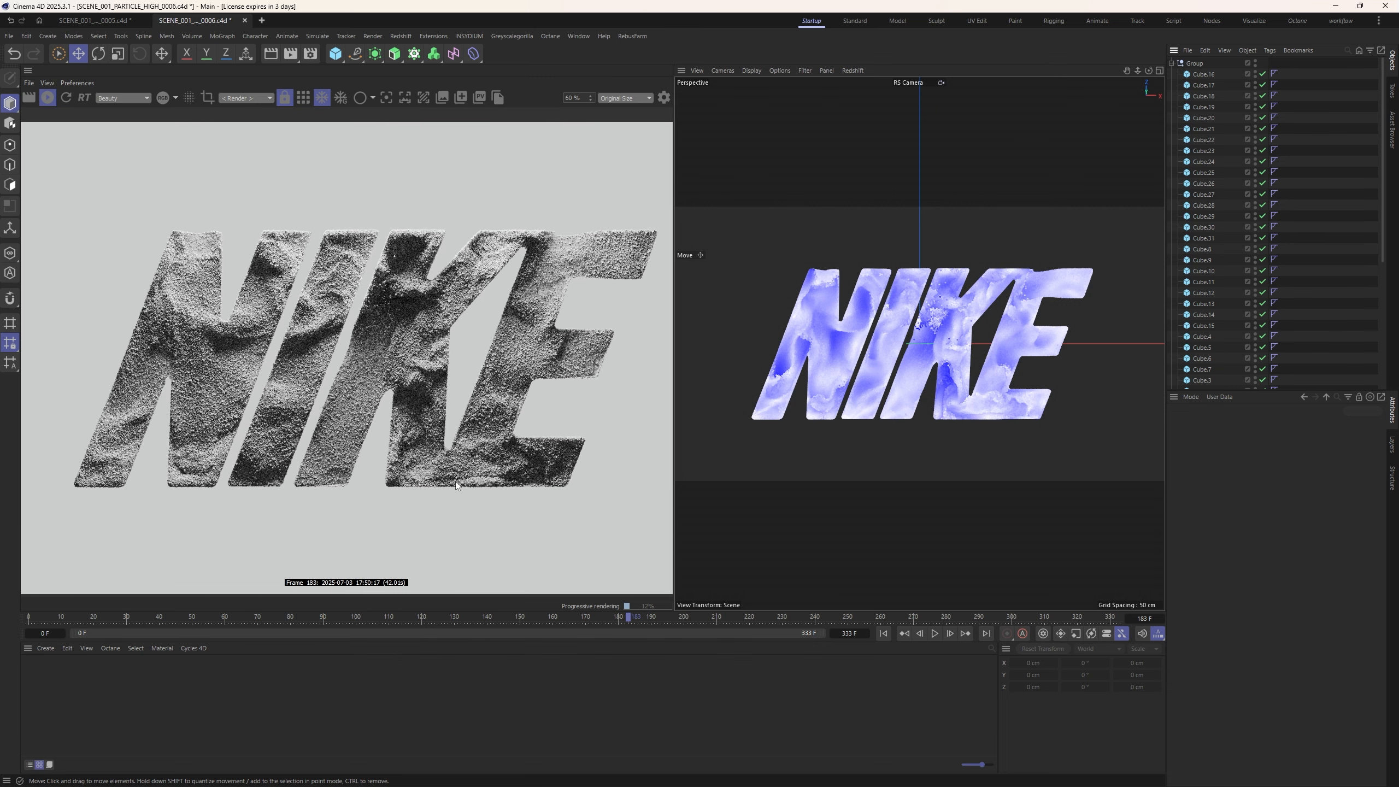
{"action": "double_click", "coordinate": [136, 703]}
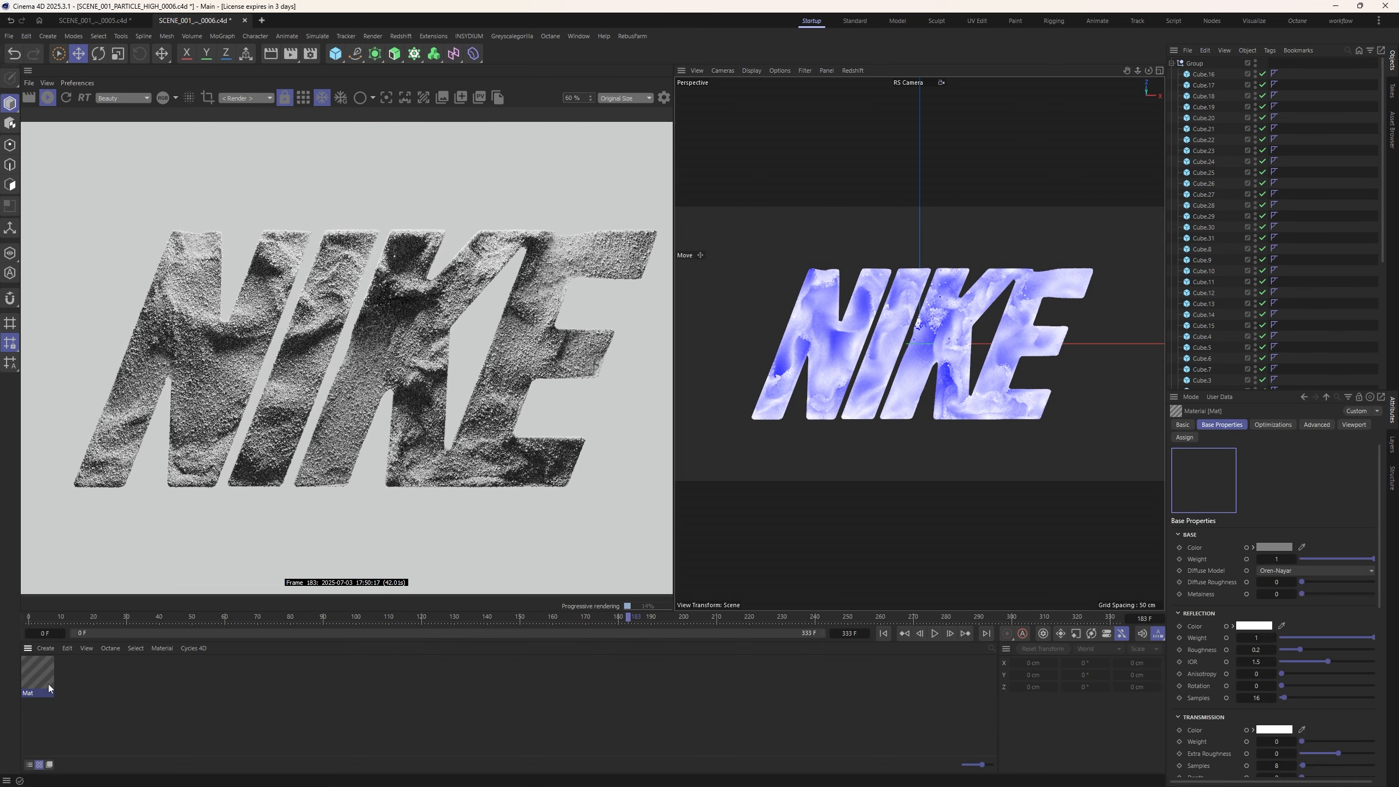
Select every cube in the group, from Cube.16 down to Cube, and apply the new material to them
{"action": "left_click", "coordinate": [1203, 76]}
{"action": "scroll", "coordinate": [1201, 233], "scroll_direction": "down", "scroll_amount": 2}
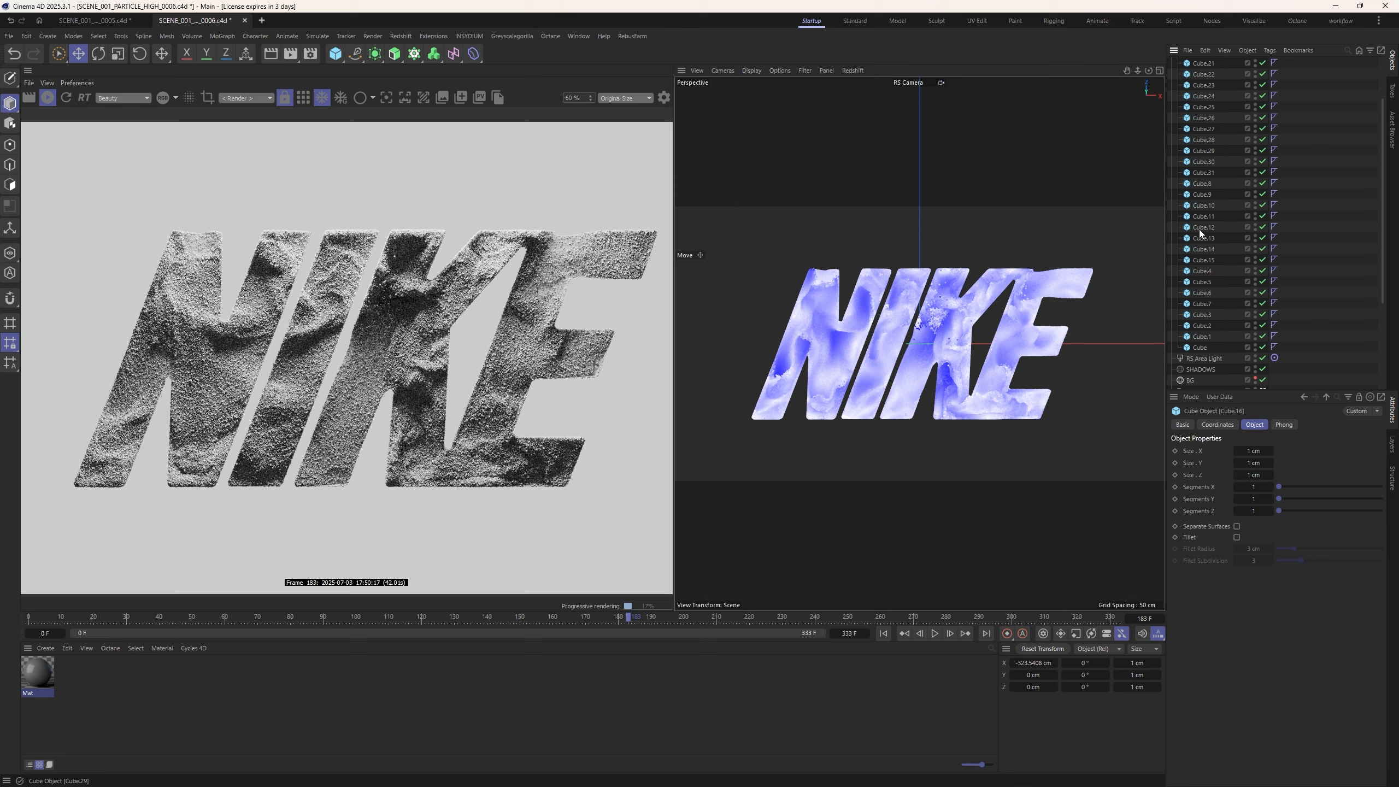
{"action": "left_click", "coordinate": [1202, 347], "text": "shift"}
{"action": "right_click", "coordinate": [38, 674]}
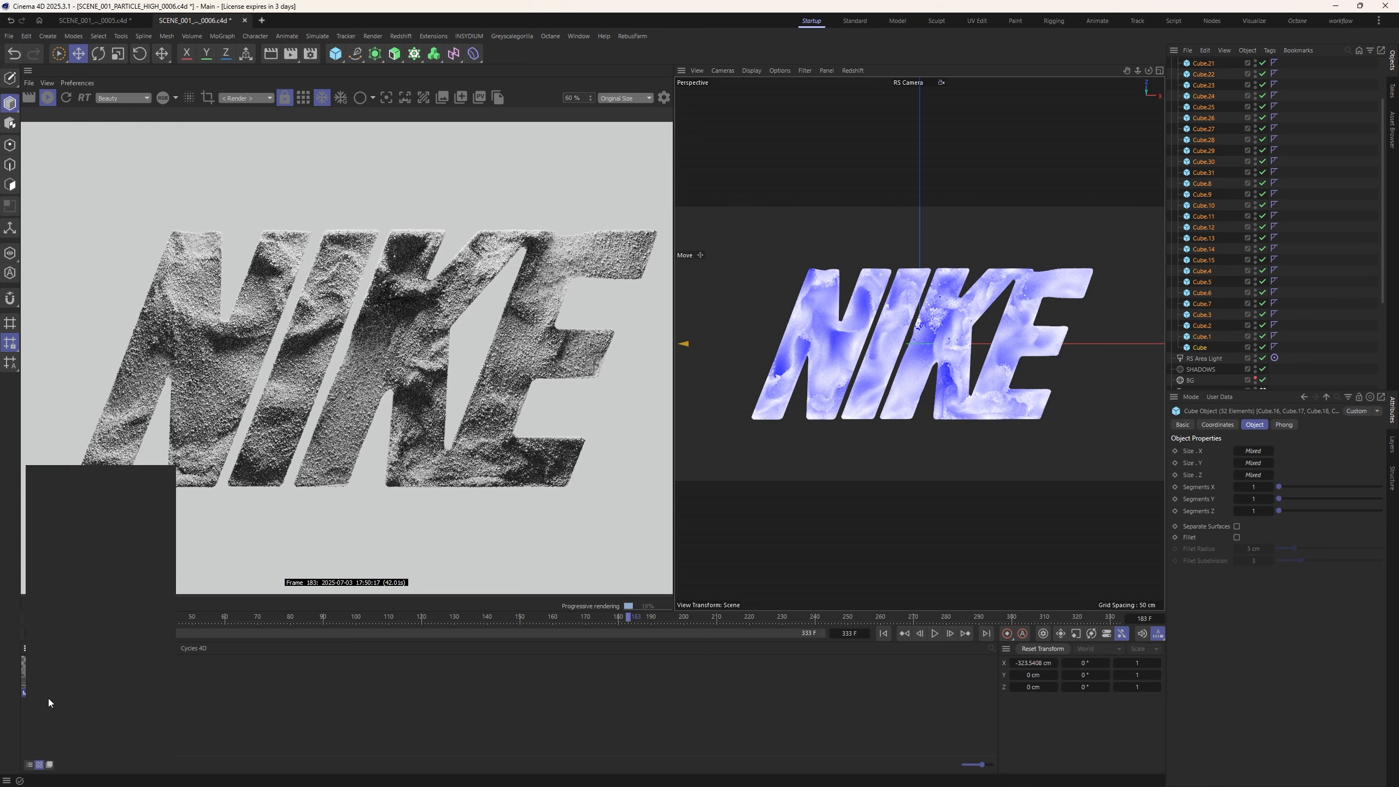
{"action": "left_click", "coordinate": [71, 574]}
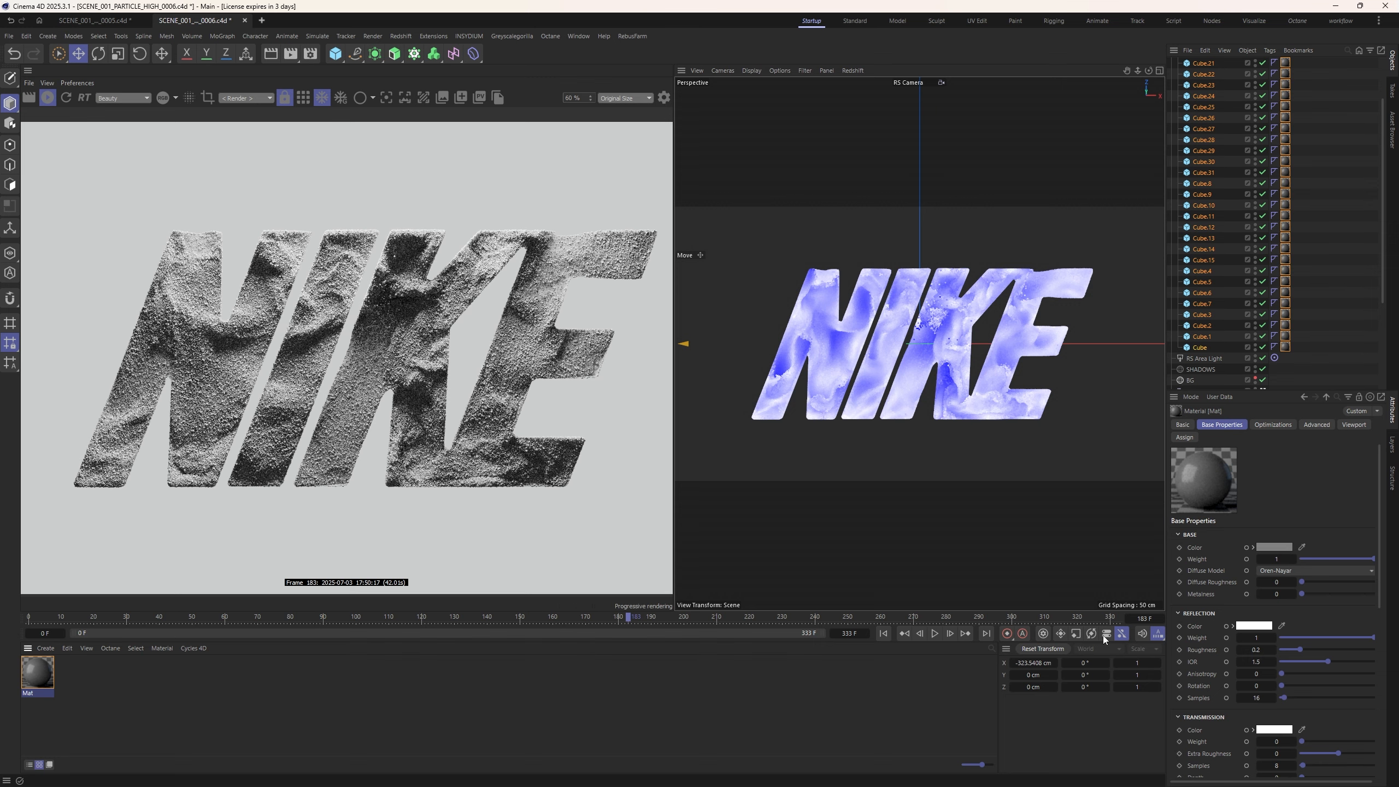
Add a Color User Data node to the material's graph and connect its output to the RS Standard Color input
{"action": "double_click", "coordinate": [1246, 548]}
{"action": "left_click", "coordinate": [923, 431]}
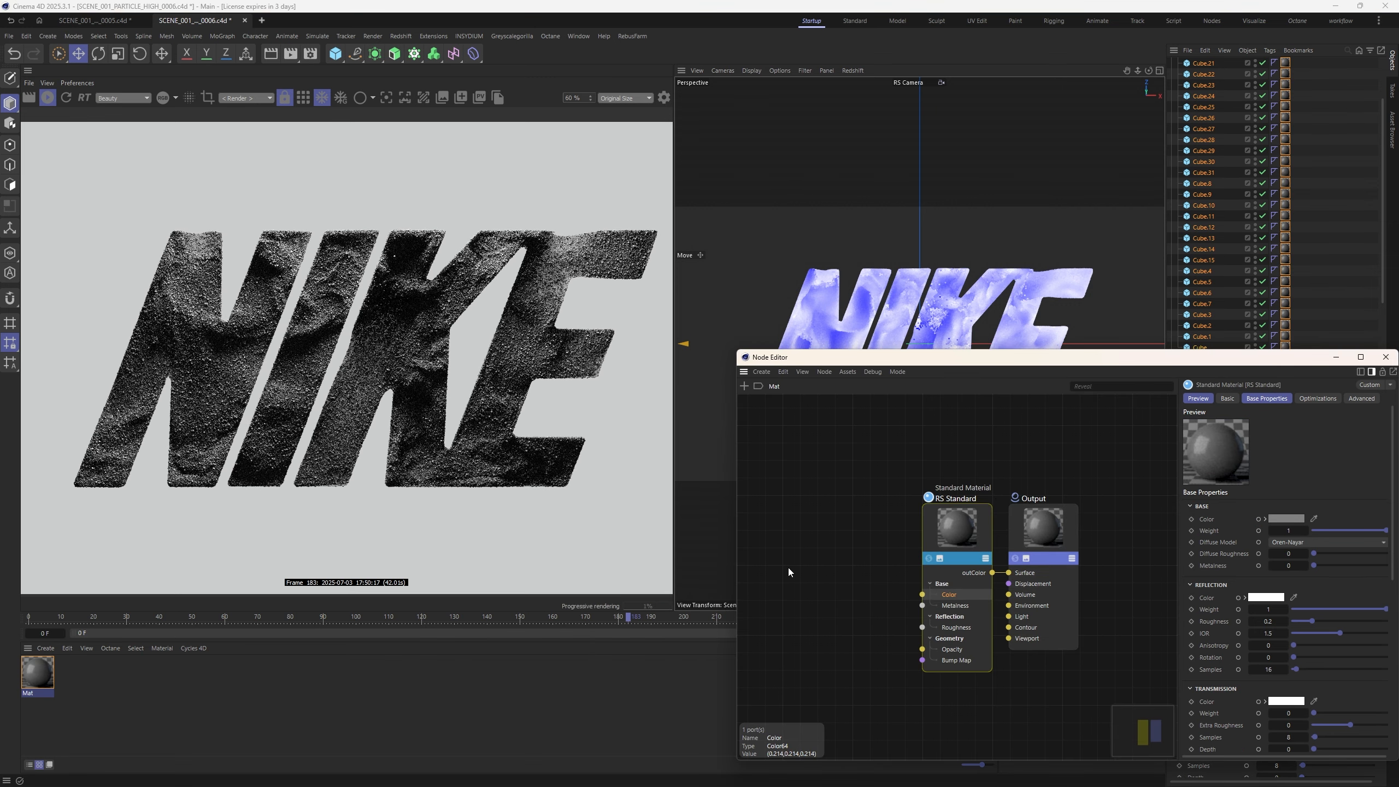
{"action": "double_click", "coordinate": [788, 568]}
{"action": "type", "text": "color us"}
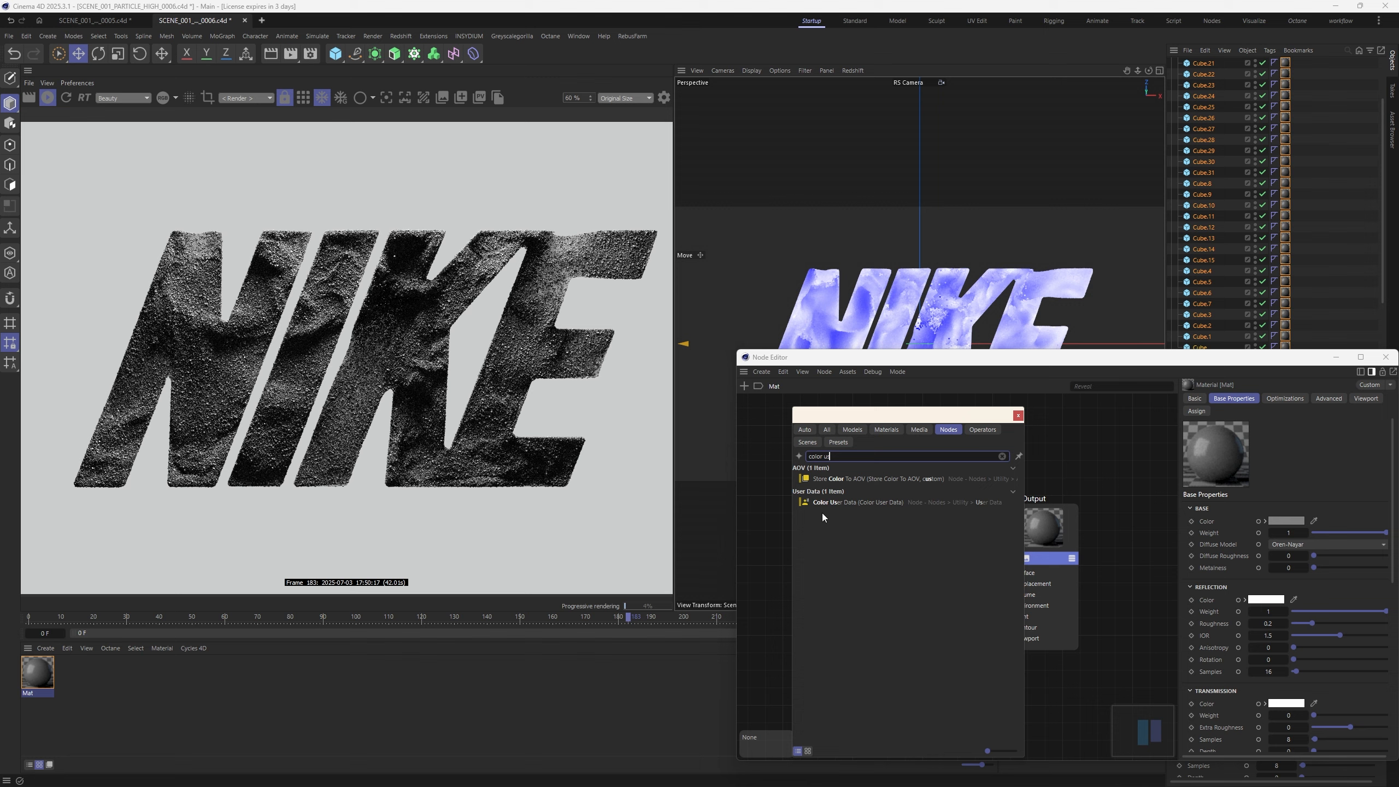
{"action": "left_click", "coordinate": [820, 502]}
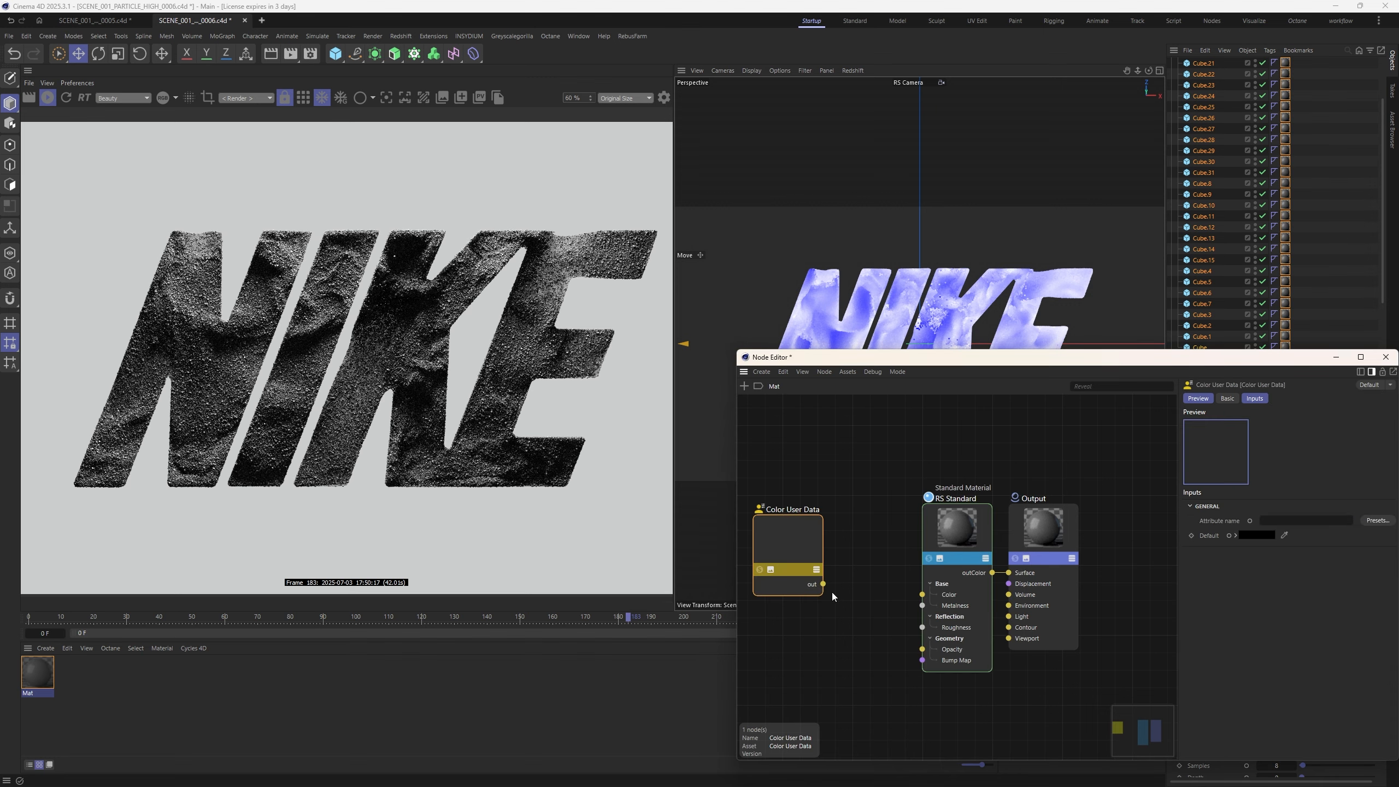
{"action": "left_click_drag", "start_coordinate": [823, 584], "coordinate": [925, 595]}
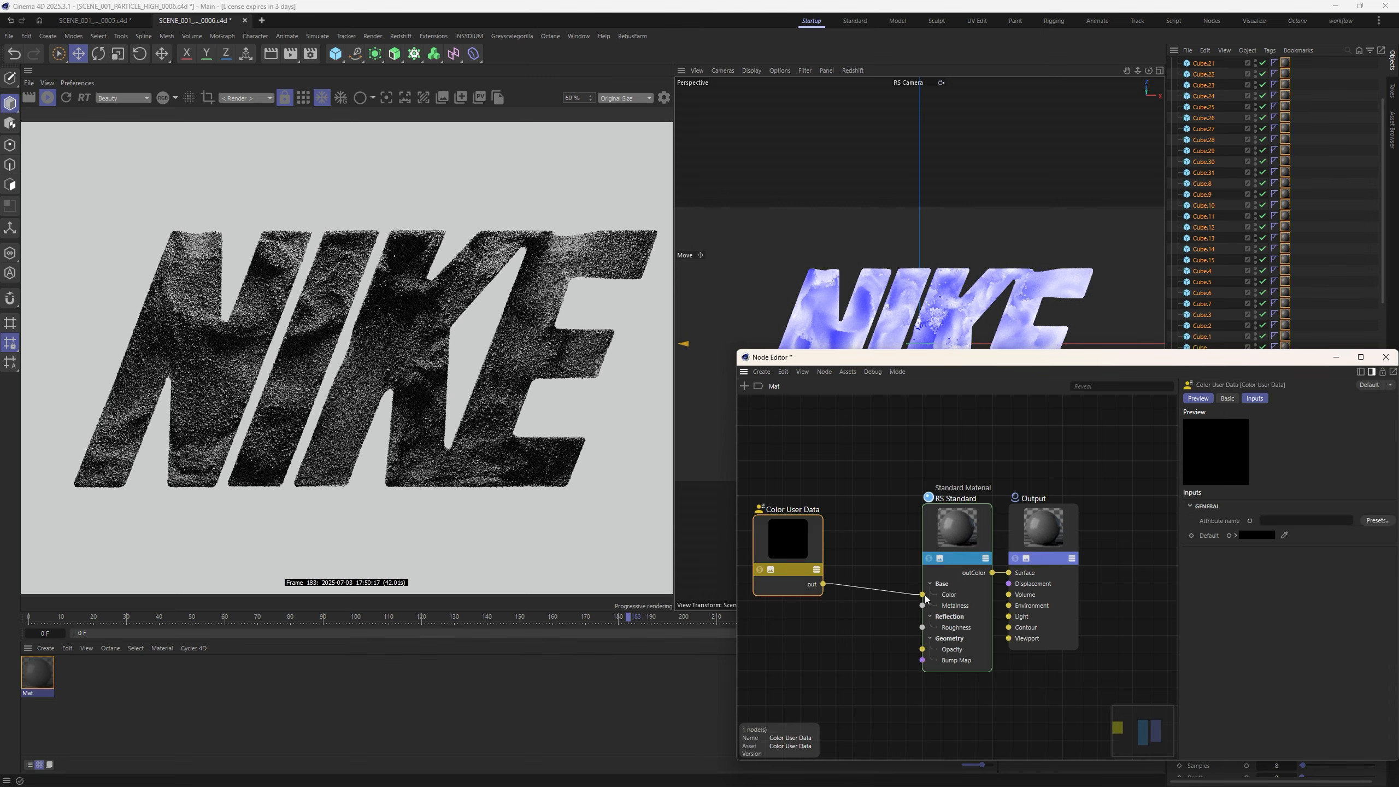
Set the Color User Data node's attribute name to the RSPColor preset and refresh the render
{"action": "left_click", "coordinate": [1377, 520]}
{"action": "mouse_move", "coordinate": [1321, 559]}
{"action": "left_click", "coordinate": [1254, 560]}
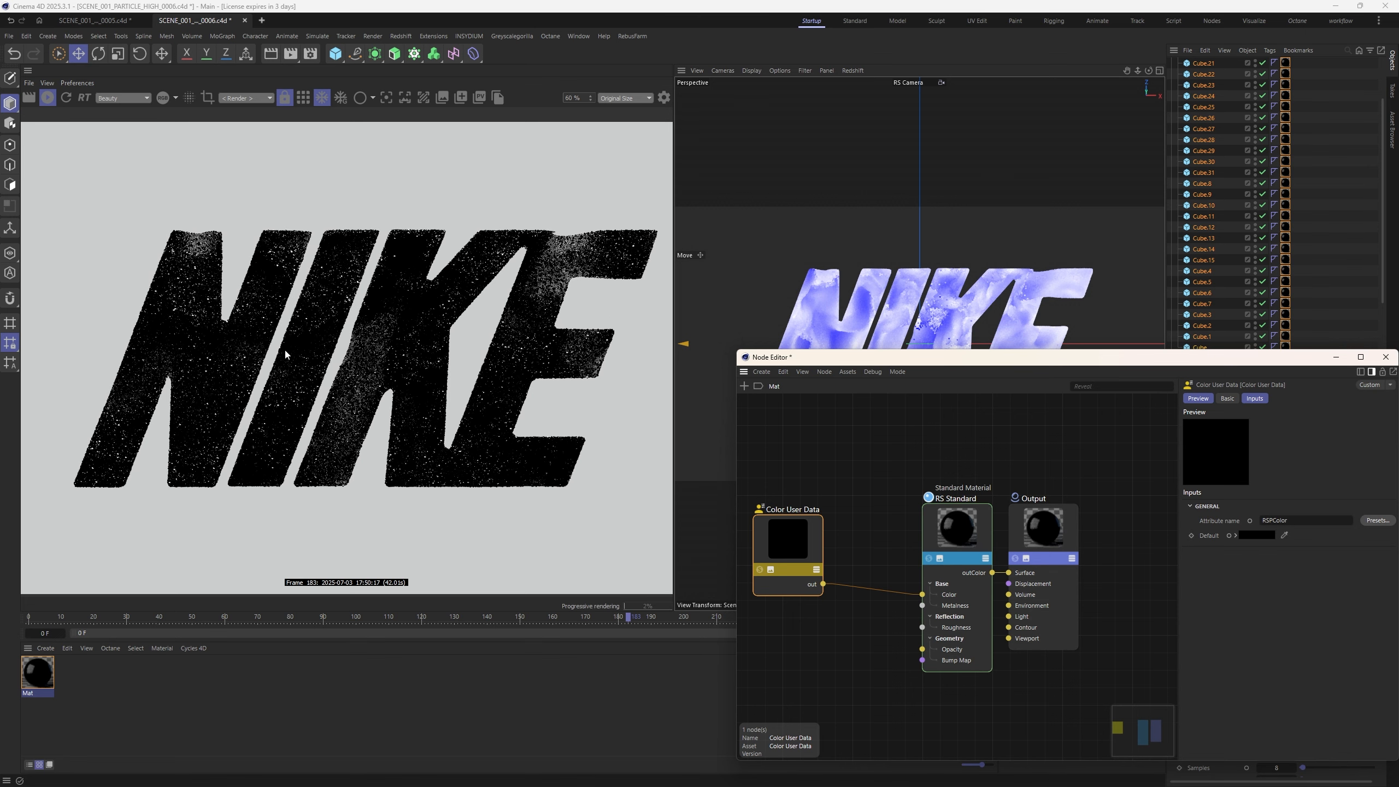
{"action": "left_click", "coordinate": [62, 104]}
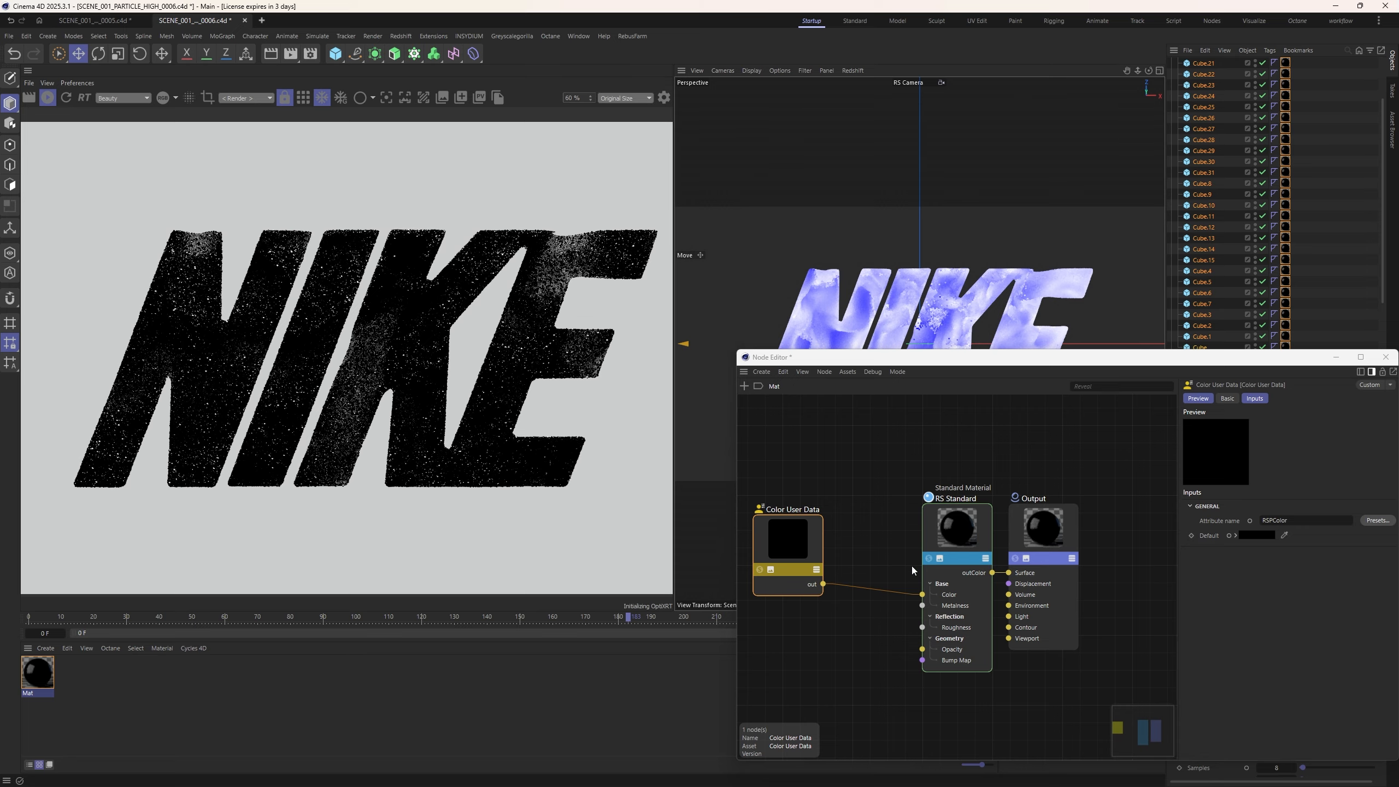
Examine the particle colors on the NIKE text in the render, both up close and as a whole
{"action": "left_click", "coordinate": [887, 553]}
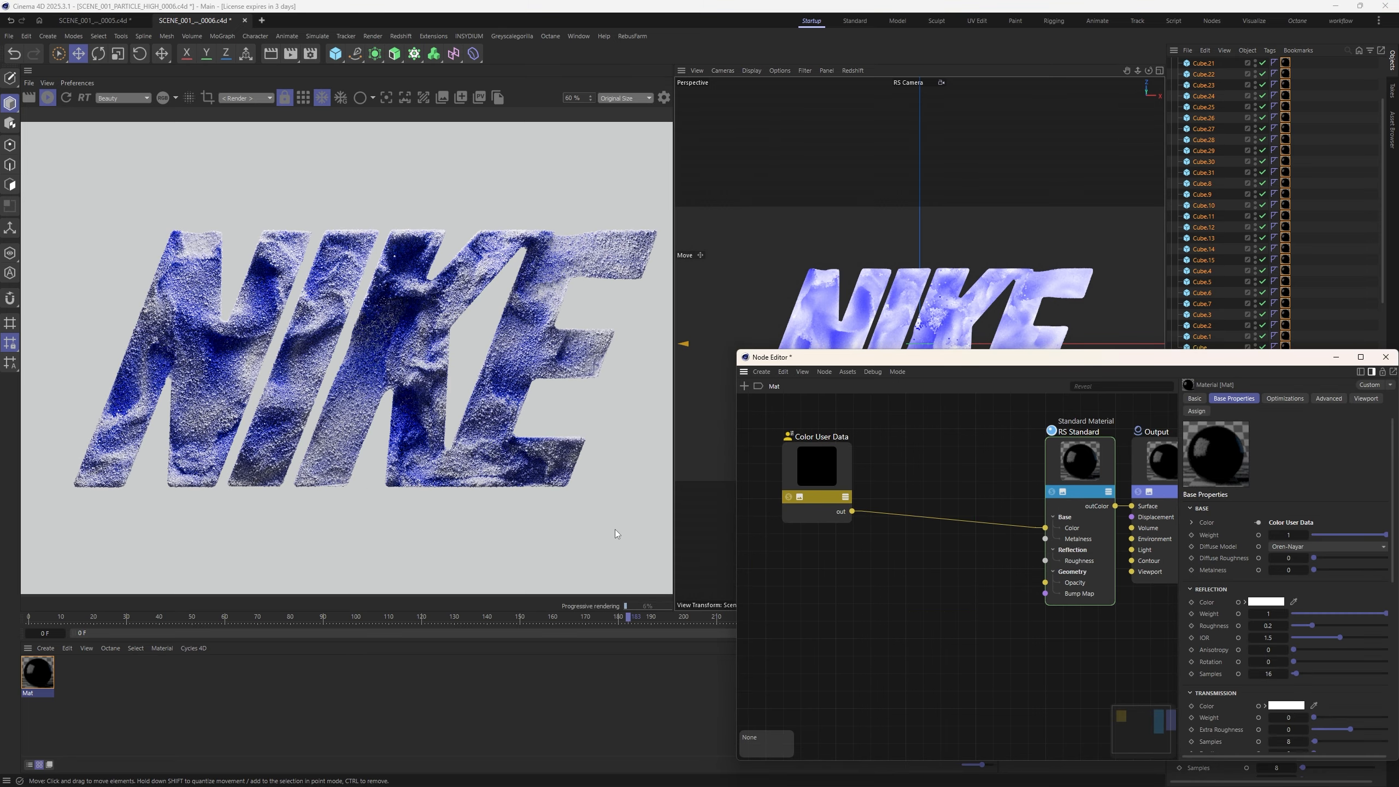
{"action": "scroll", "coordinate": [252, 329], "scroll_direction": "up", "scroll_amount": 5}
{"action": "scroll", "coordinate": [251, 329], "scroll_direction": "down", "scroll_amount": 5}
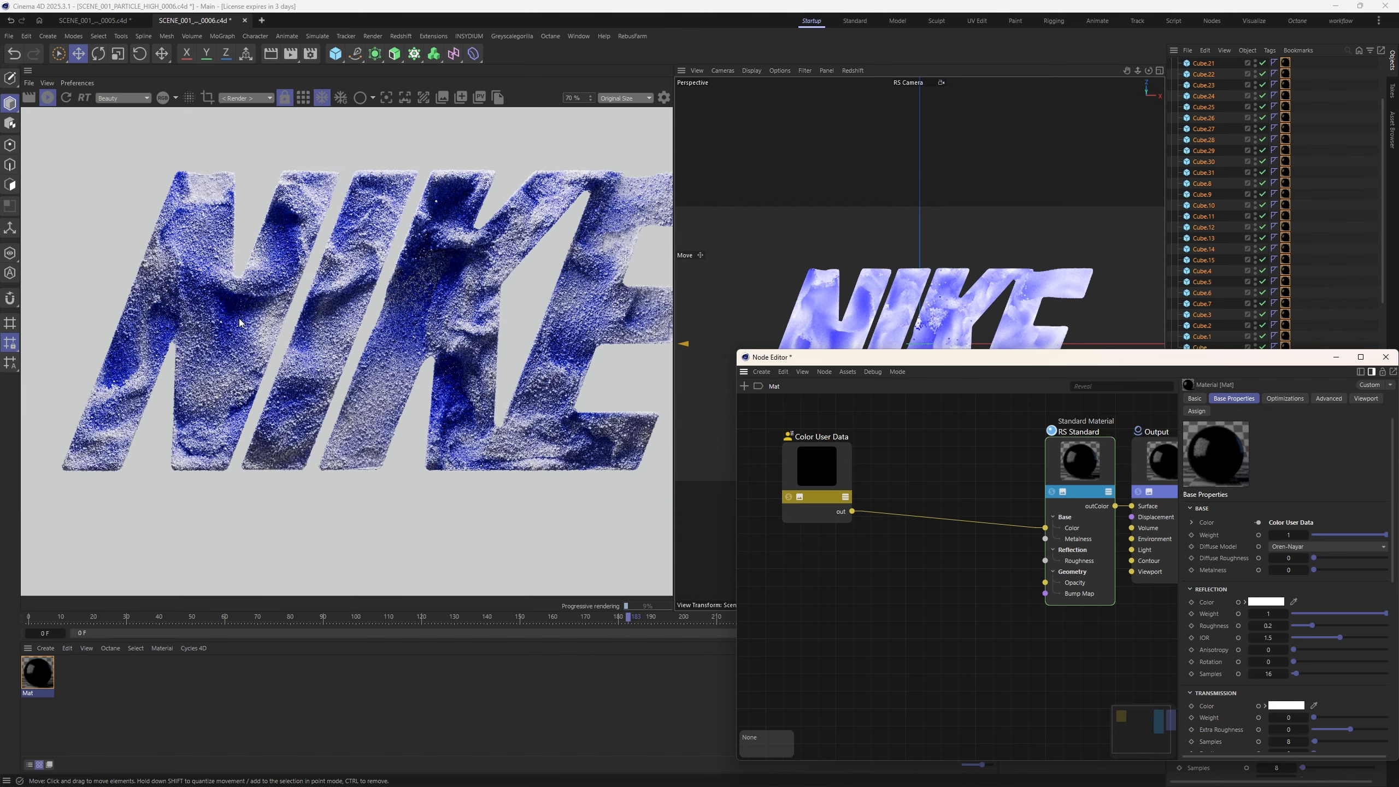
{"action": "scroll", "coordinate": [292, 330], "scroll_direction": "up", "scroll_amount": 4}
{"action": "scroll", "coordinate": [337, 332], "scroll_direction": "down", "scroll_amount": 4}
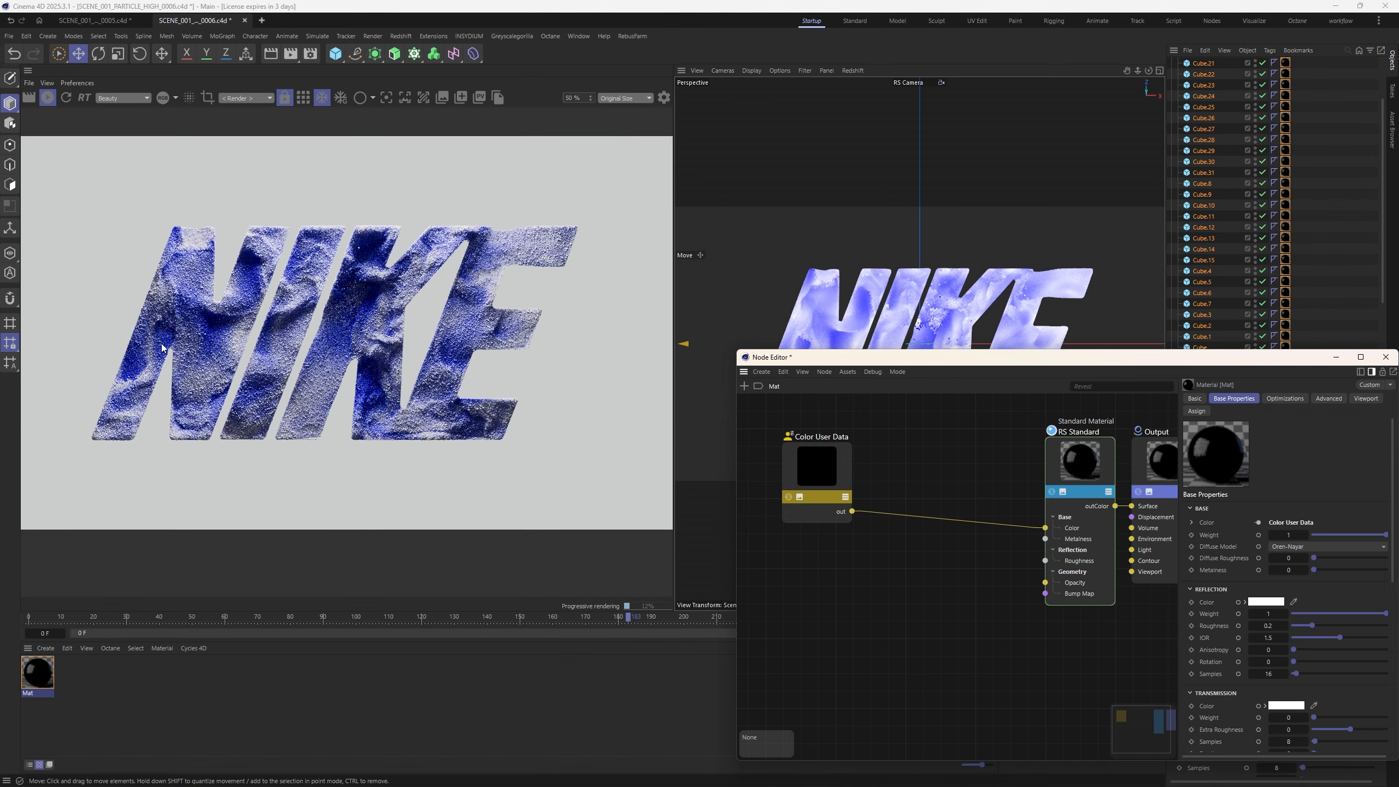
{"action": "scroll", "coordinate": [158, 309], "scroll_direction": "up", "scroll_amount": 1}
{"action": "scroll", "coordinate": [374, 300], "scroll_direction": "down", "scroll_amount": 3}
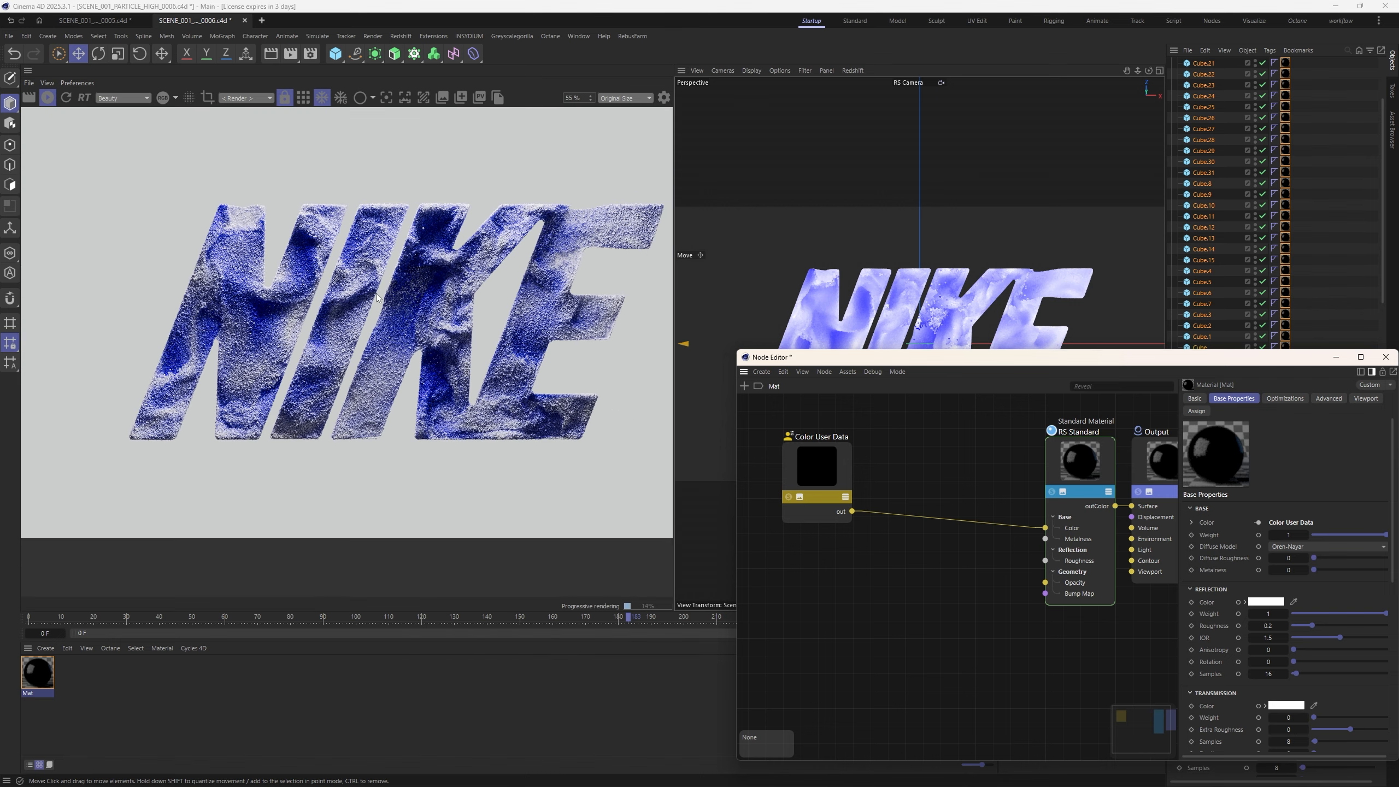
{"action": "scroll", "coordinate": [247, 312], "scroll_direction": "up", "scroll_amount": 5}
Insert a Ramp node between Color User Data and the RS Standard Color input, and reposition the node editor window
{"action": "double_click", "coordinate": [888, 605]}
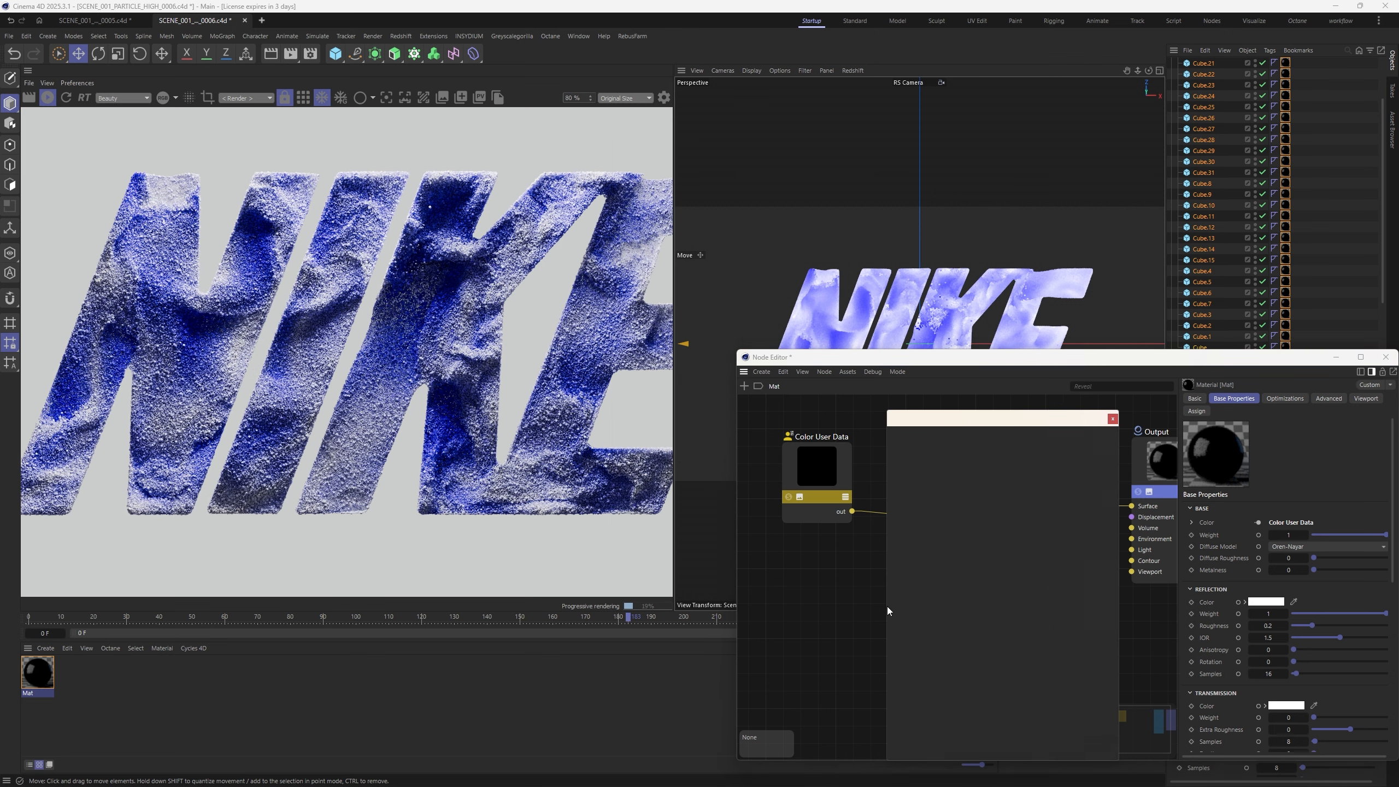
{"action": "type", "text": "ramp"}
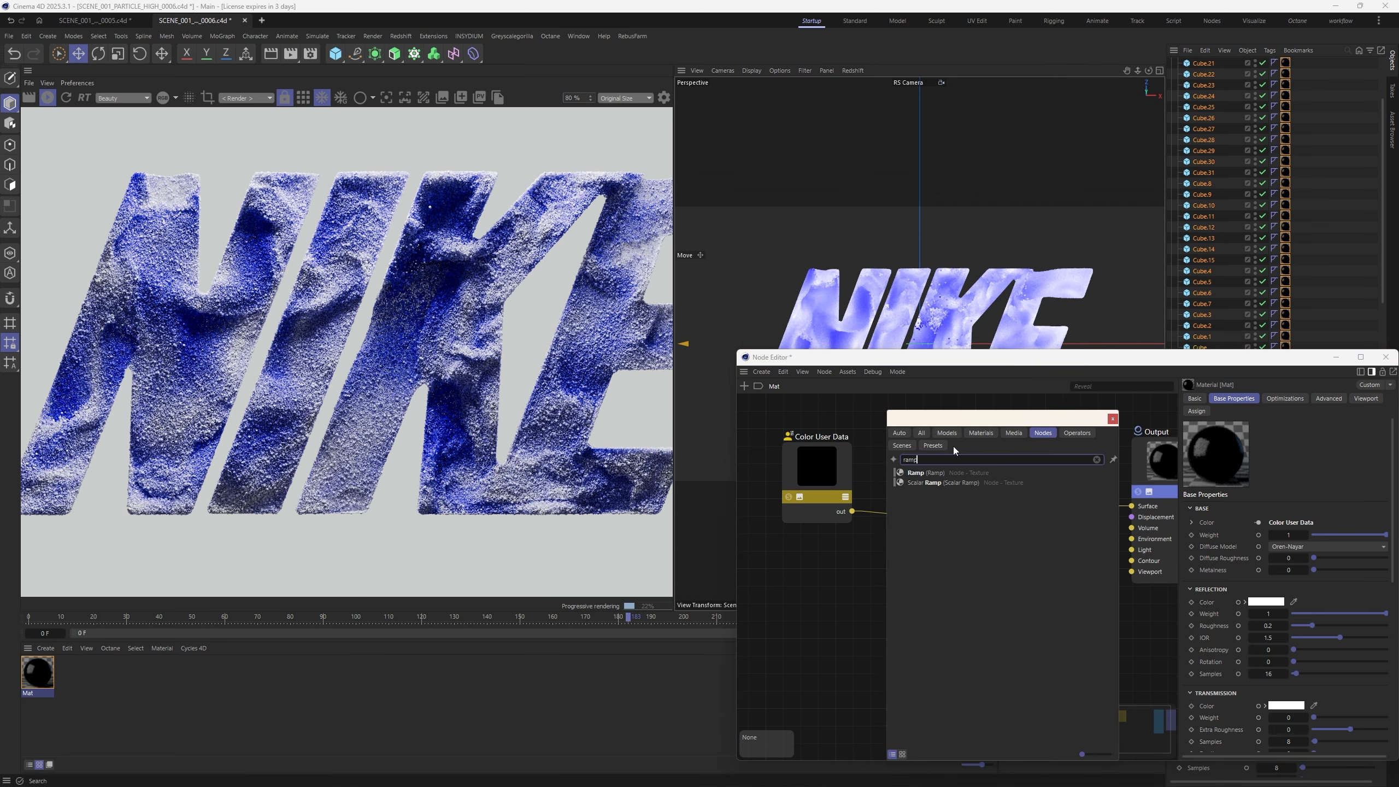
{"action": "left_click_drag", "start_coordinate": [954, 423], "coordinate": [1104, 429]}
{"action": "left_click_drag", "start_coordinate": [1073, 478], "coordinate": [908, 514]}
{"action": "left_click_drag", "start_coordinate": [936, 357], "coordinate": [890, 203]}
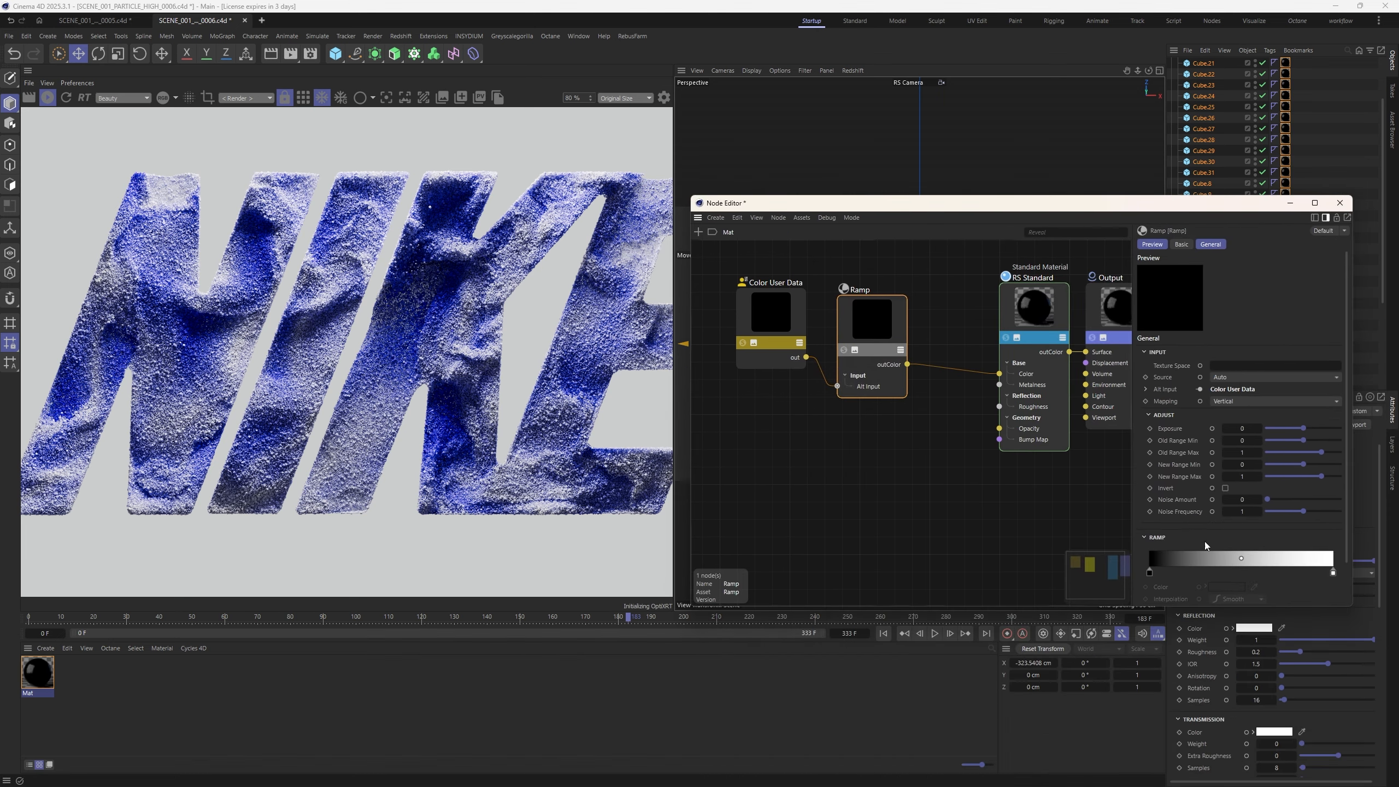
Recolor the ramp's black start knot green, with 83% saturation and 27% value
{"action": "double_click", "coordinate": [1149, 572]}
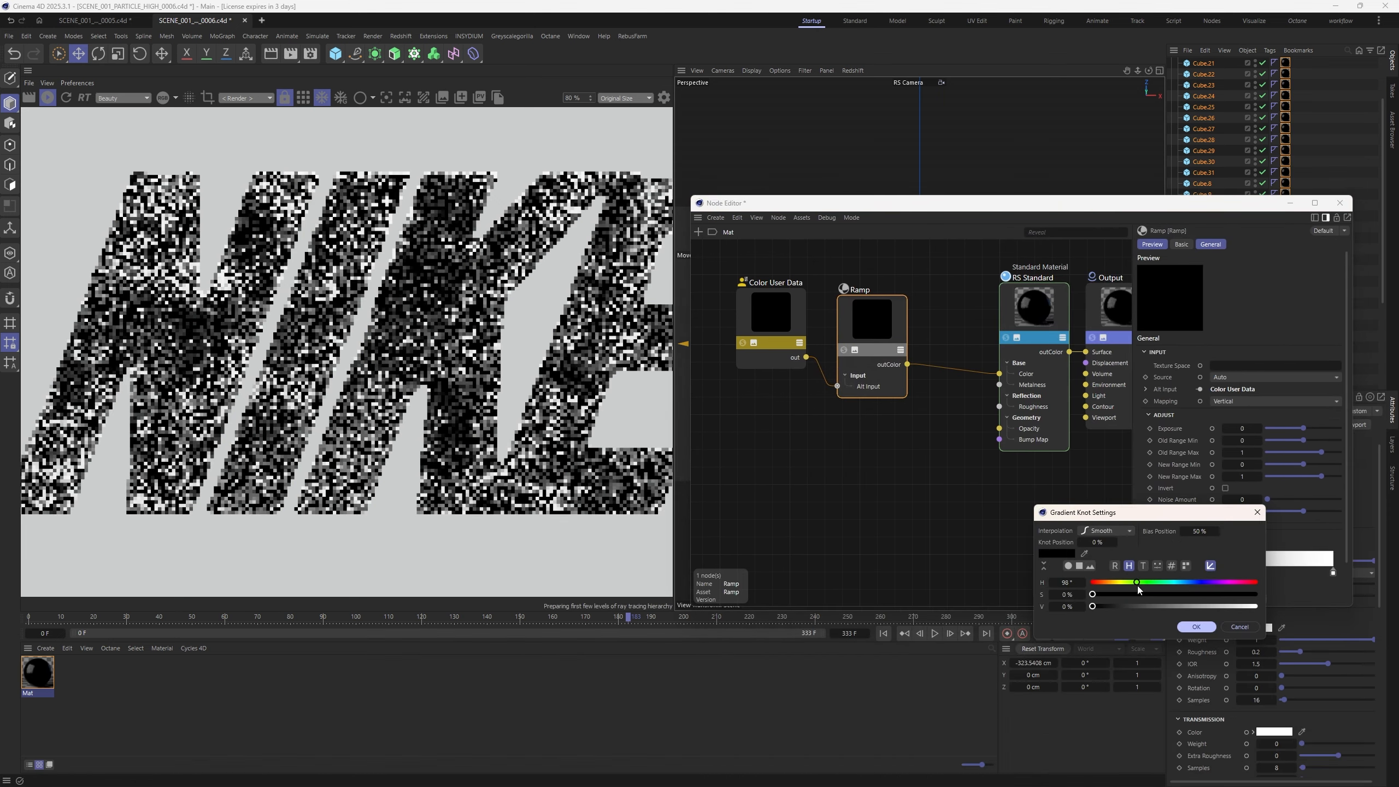
{"action": "mouse_move", "coordinate": [1164, 606]}
{"action": "left_mouse_down"}
{"action": "mouse_move", "coordinate": [1270, 608]}
{"action": "mouse_move", "coordinate": [1179, 595]}
{"action": "mouse_move", "coordinate": [1137, 609]}
{"action": "left_mouse_up"}
{"action": "left_click", "coordinate": [1196, 626]}
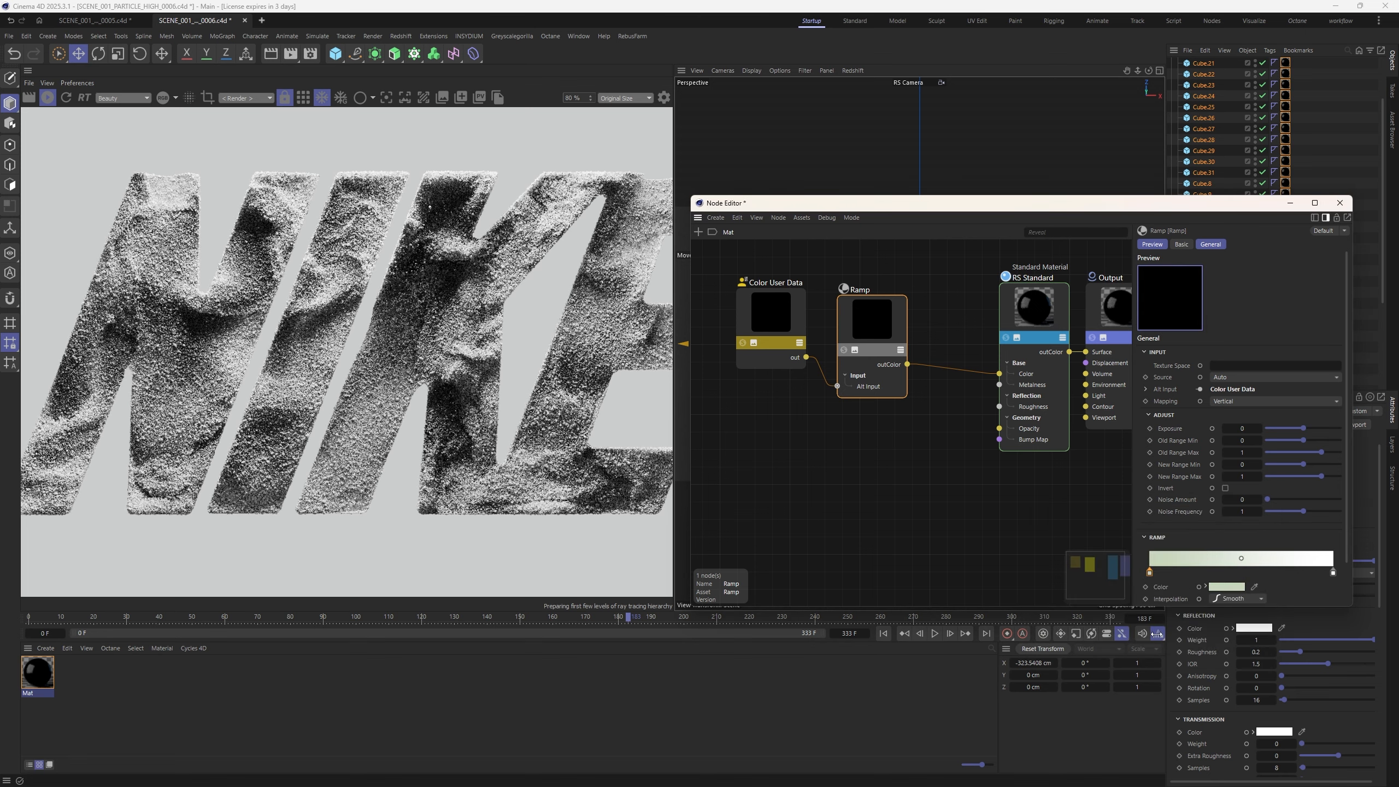
{"action": "double_click", "coordinate": [1149, 572]}
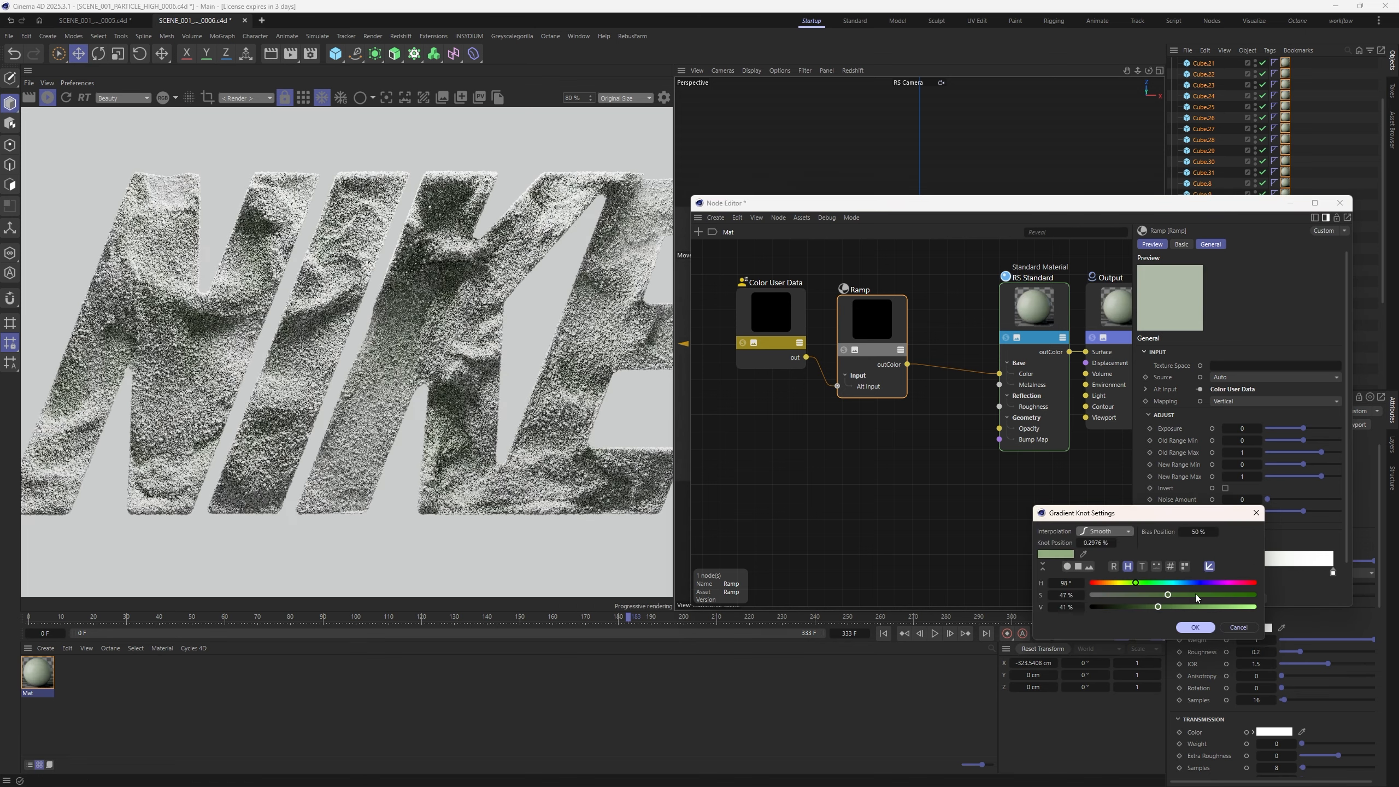
{"action": "left_click_drag", "start_coordinate": [1178, 595], "coordinate": [1136, 610]}
{"action": "left_click", "coordinate": [1189, 628]}
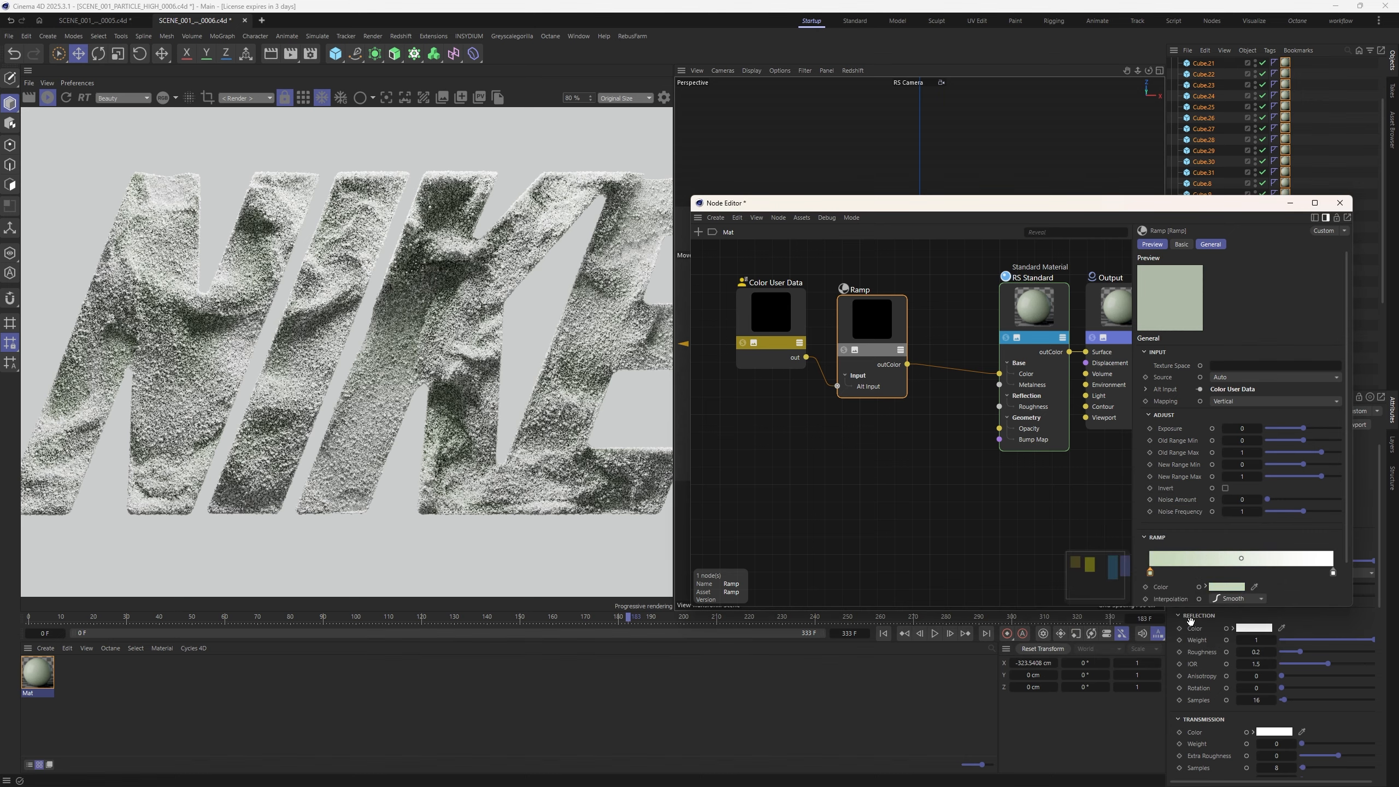
Shift the ramp's green knot to a more olive green and move it to about 50% of the gradient
{"action": "double_click", "coordinate": [1149, 573]}
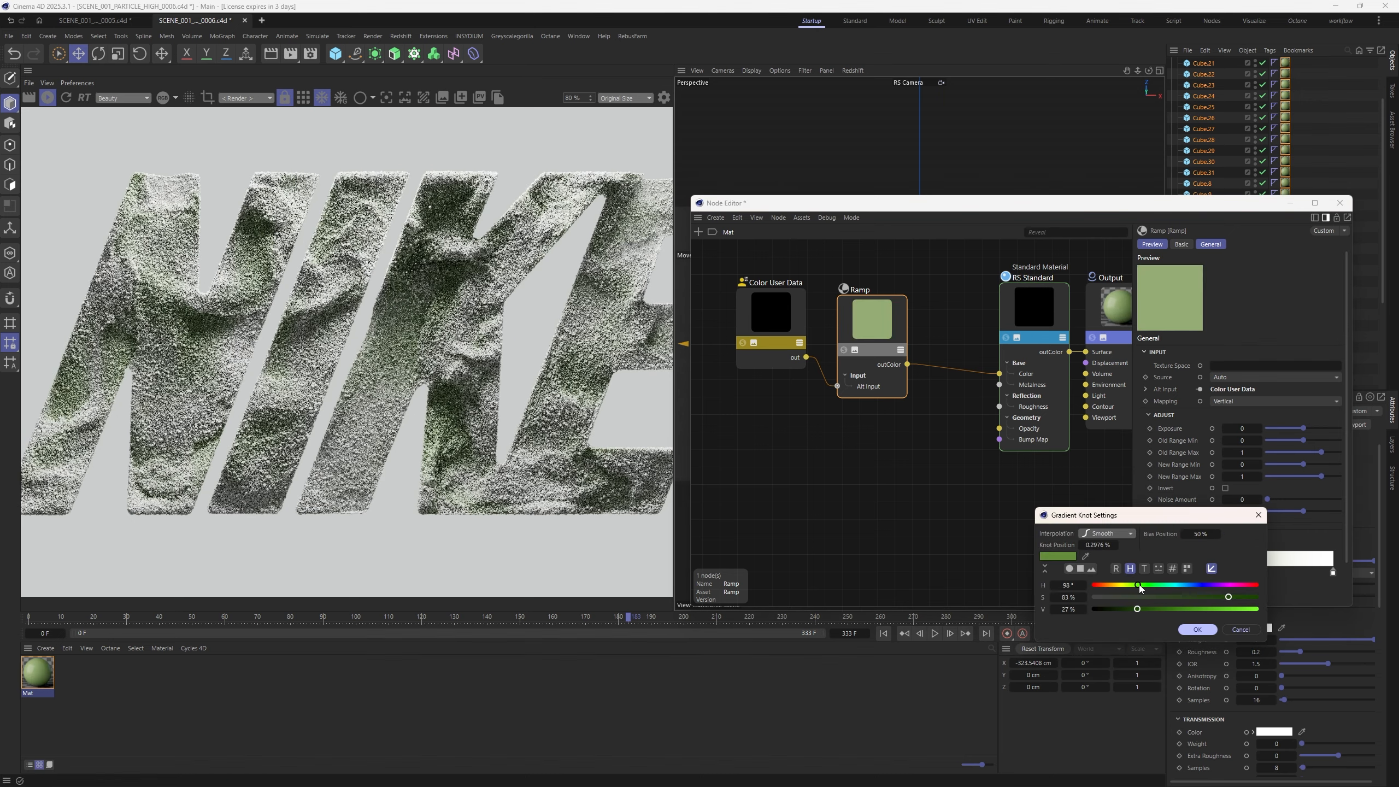
{"action": "left_click_drag", "start_coordinate": [1137, 608], "coordinate": [1121, 608]}
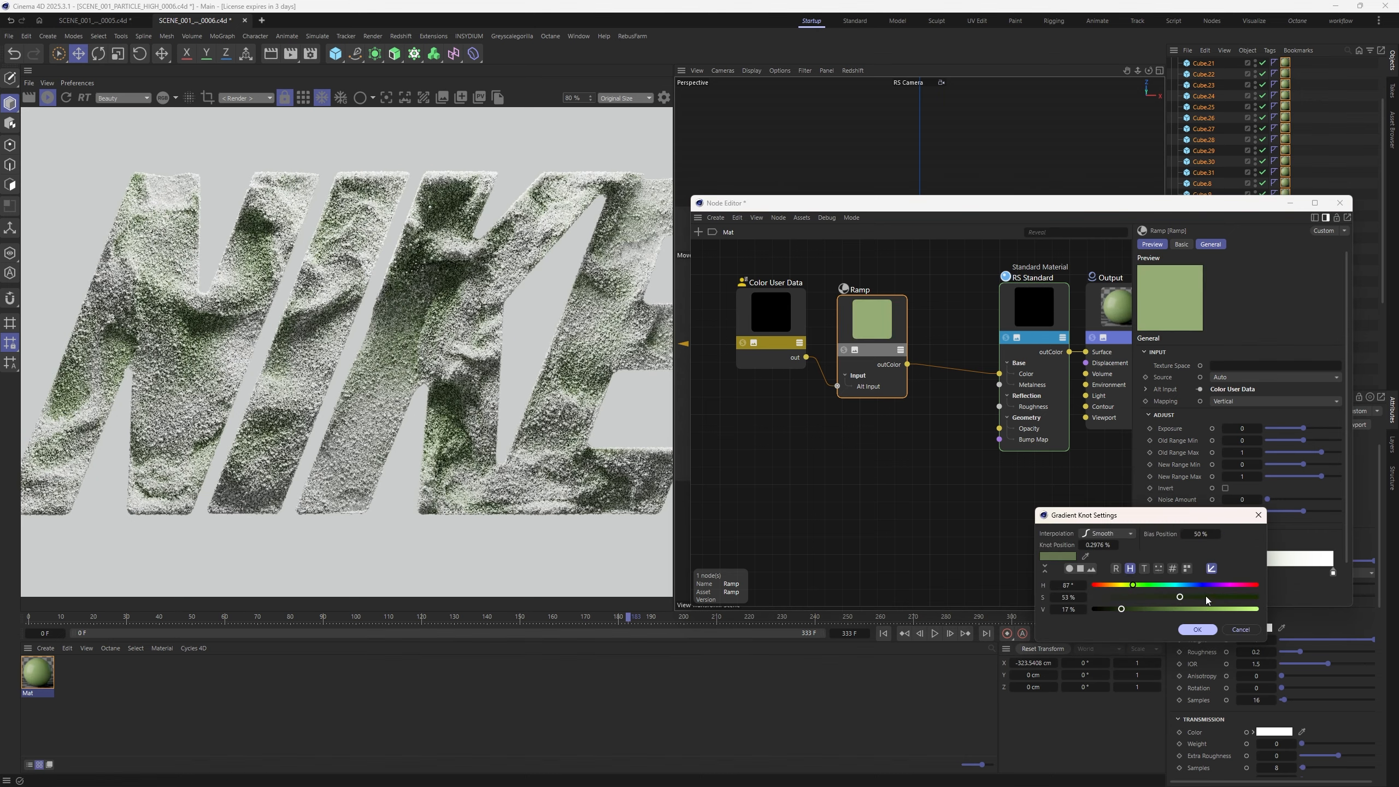
{"action": "left_click_drag", "start_coordinate": [1228, 596], "coordinate": [1241, 573]}
{"action": "left_click", "coordinate": [1198, 629]}
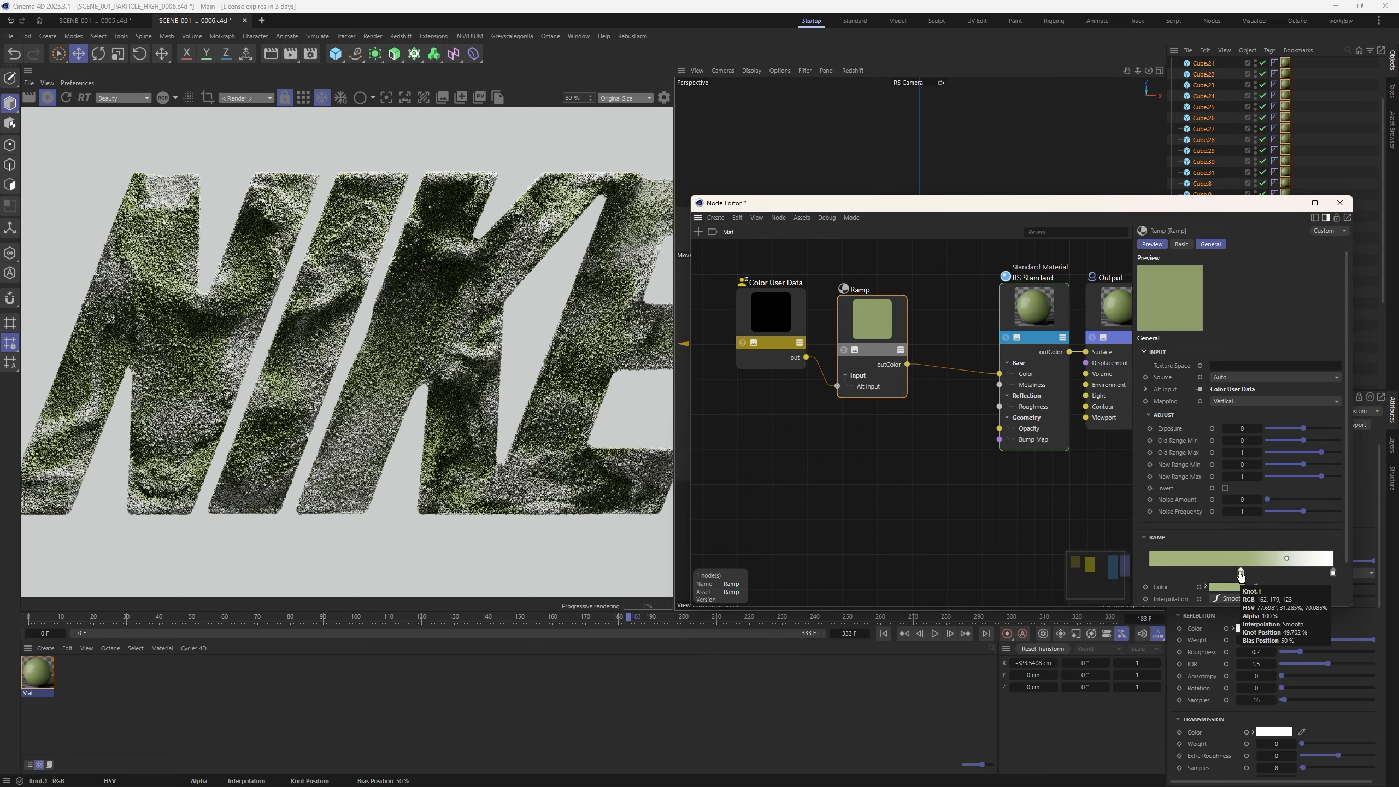
Recolor the ramp's white end knot to a warm pale yellow
{"action": "double_click", "coordinate": [1333, 572]}
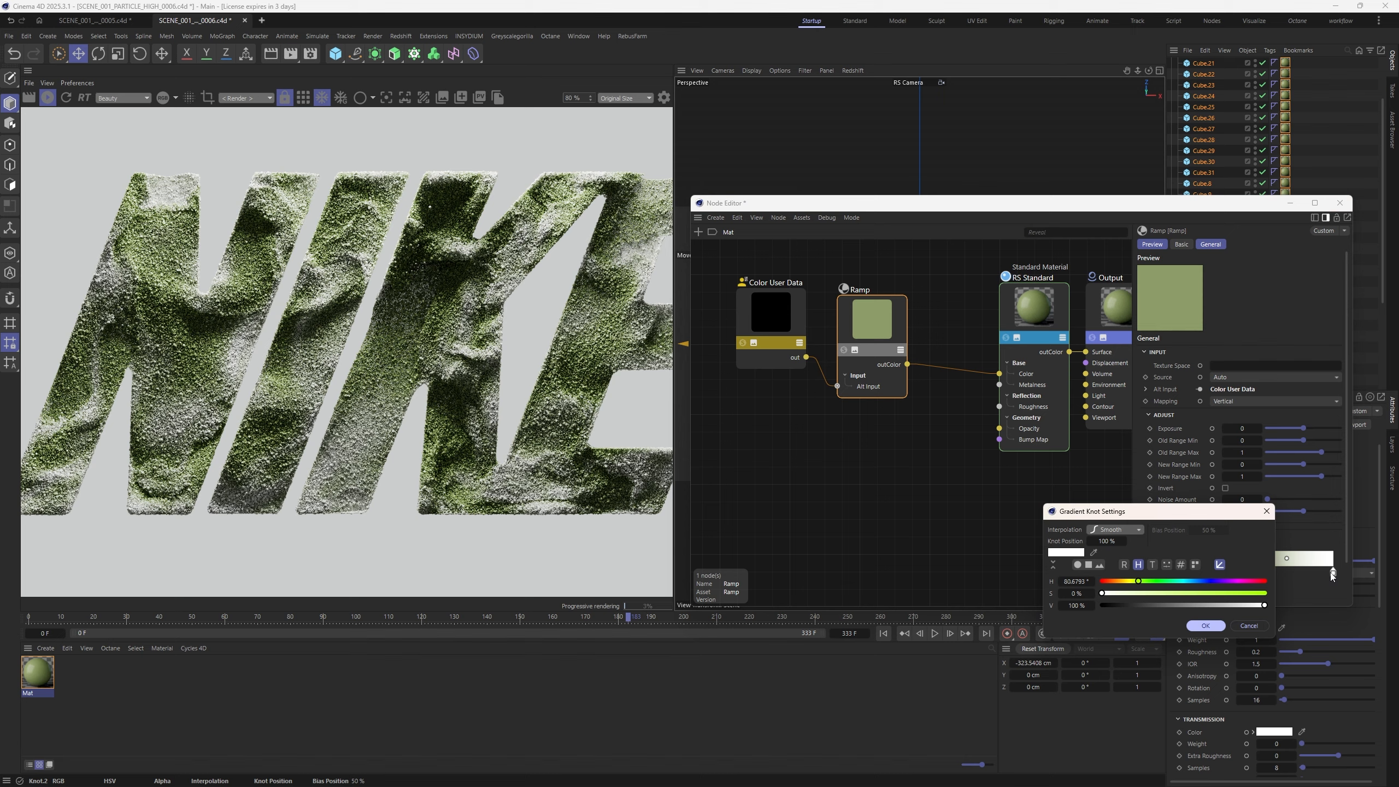
{"action": "left_click", "coordinate": [1127, 582]}
{"action": "left_click_drag", "start_coordinate": [1190, 594], "coordinate": [1251, 594]}
{"action": "left_click", "coordinate": [1204, 630]}
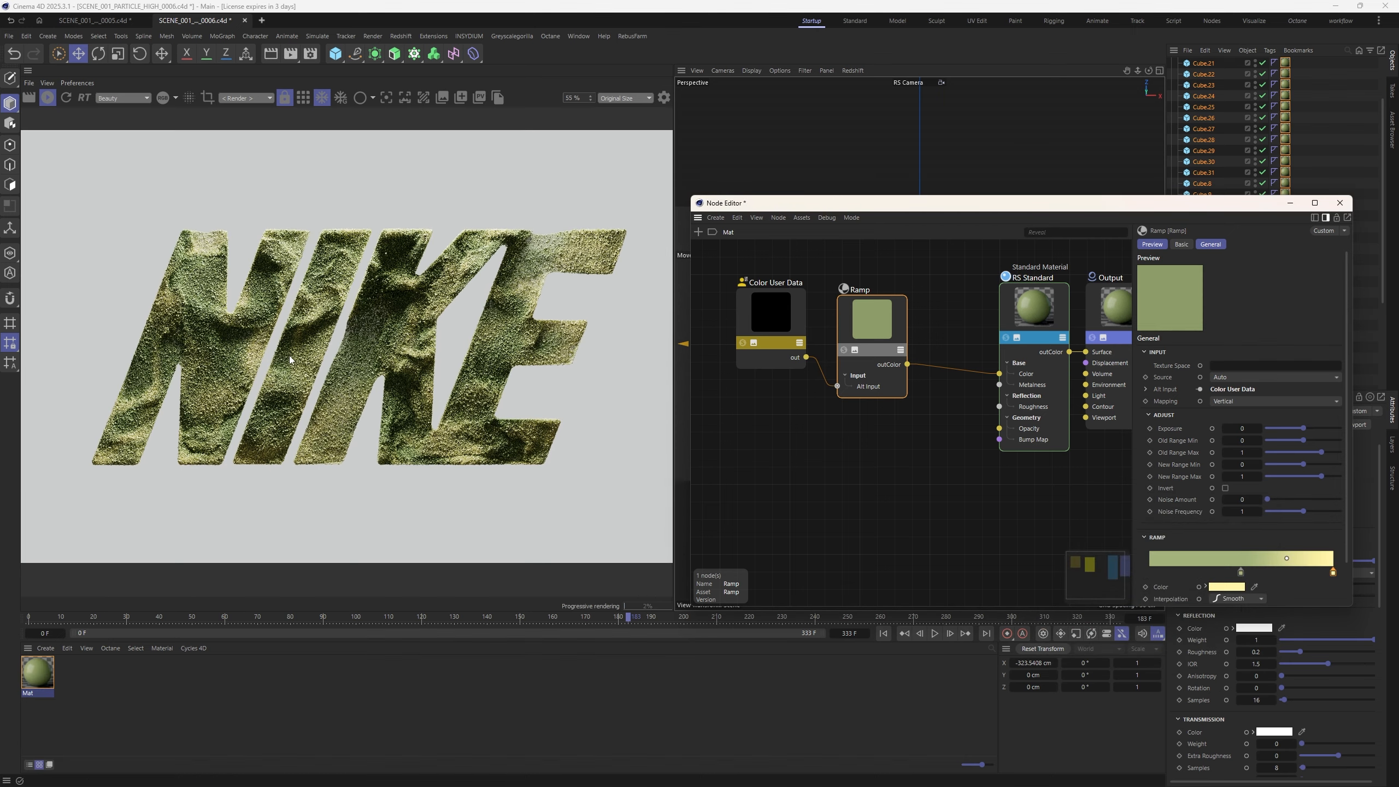
Add a knot to the ramp so that the end is white and the yellow knot sits at about 80%
{"action": "left_click", "coordinate": [1296, 574]}
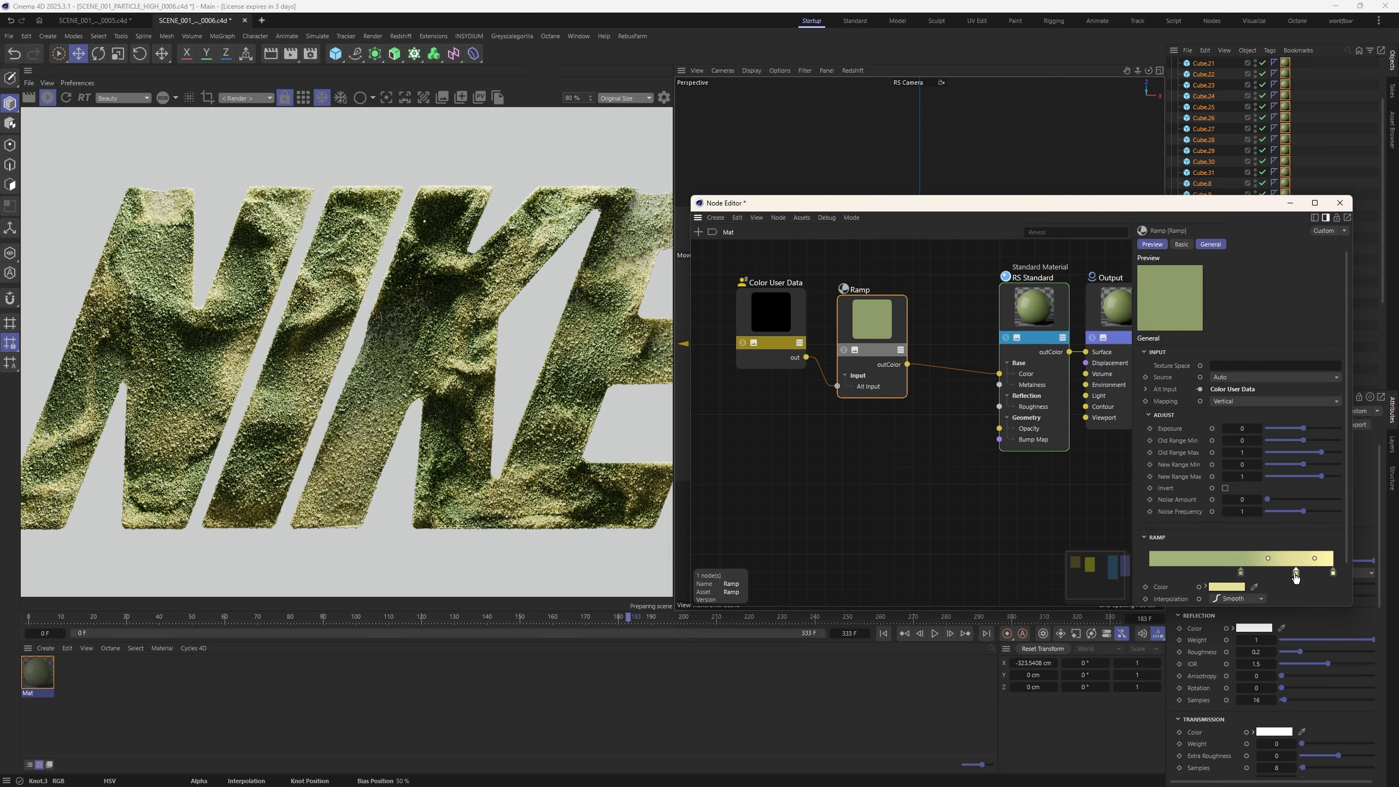
{"action": "double_click", "coordinate": [1295, 574]}
{"action": "left_click", "coordinate": [1101, 595]}
{"action": "left_click_drag", "start_coordinate": [1250, 606], "coordinate": [1351, 574]}
{"action": "left_click", "coordinate": [1206, 629]}
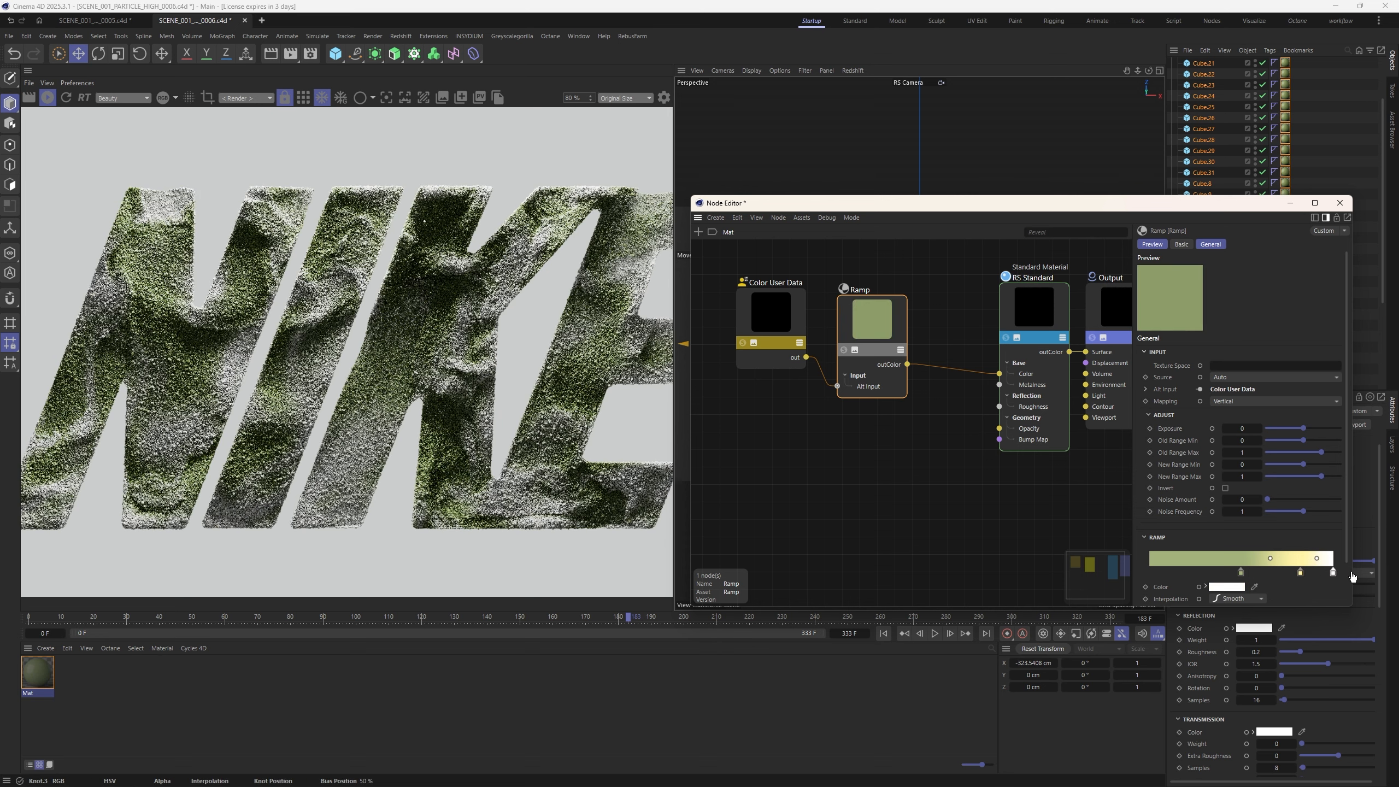
Add a ramp knot at about 64% and color it light yellow-green, with hue 81° and value 90%
{"action": "left_click_drag", "start_coordinate": [1240, 573], "coordinate": [1266, 574]}
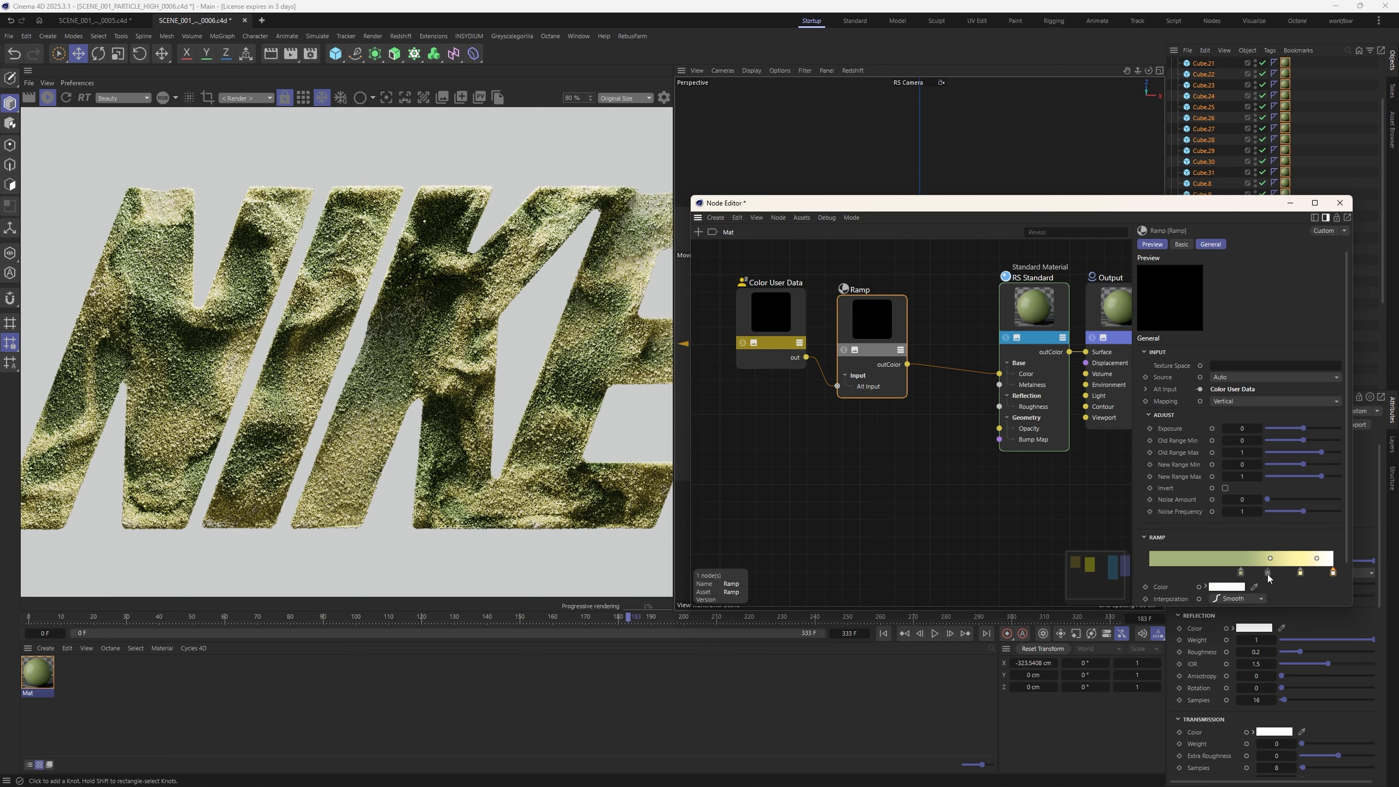
{"action": "double_click", "coordinate": [1266, 574]}
{"action": "left_click_drag", "start_coordinate": [1130, 583], "coordinate": [1143, 584]}
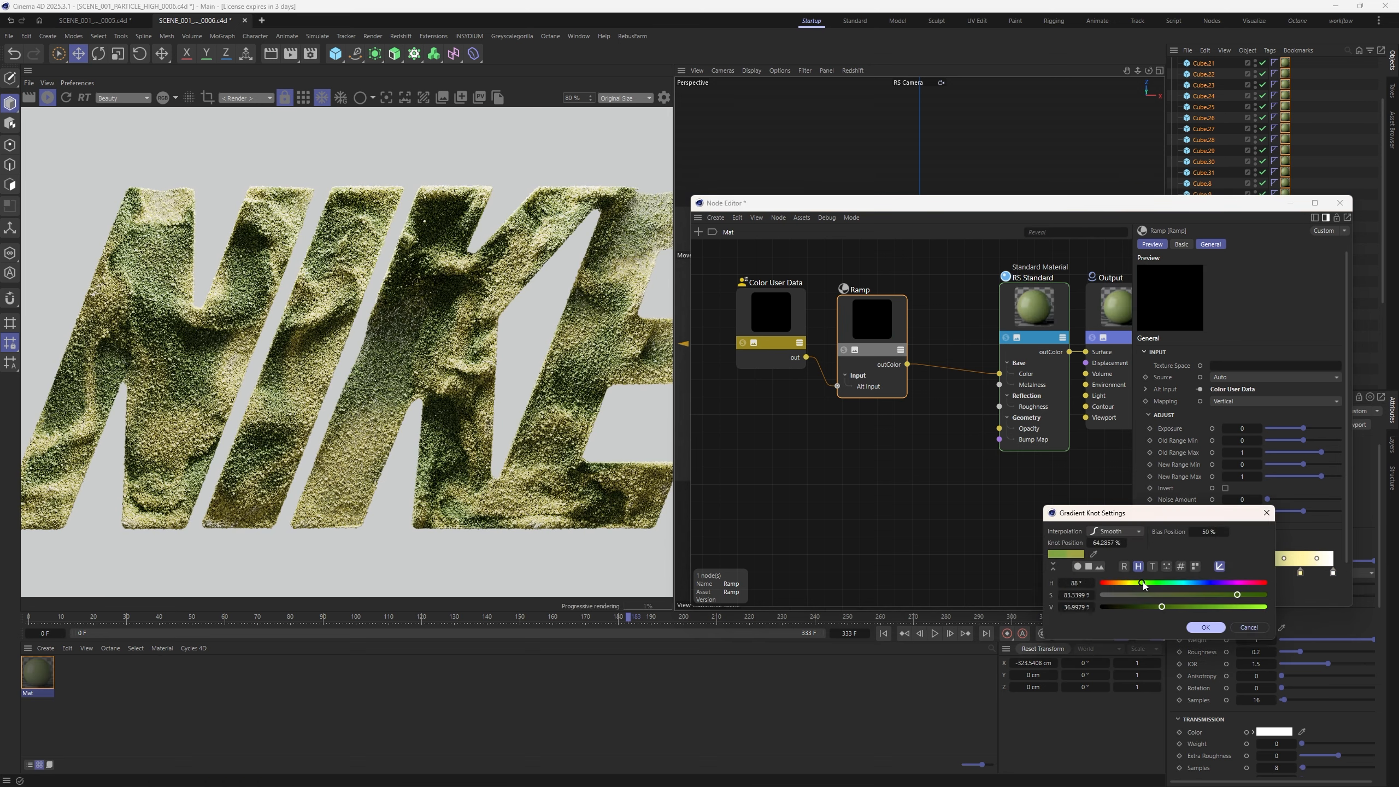
{"action": "left_click", "coordinate": [1249, 606]}
{"action": "left_click_drag", "start_coordinate": [1237, 595], "coordinate": [1178, 596]}
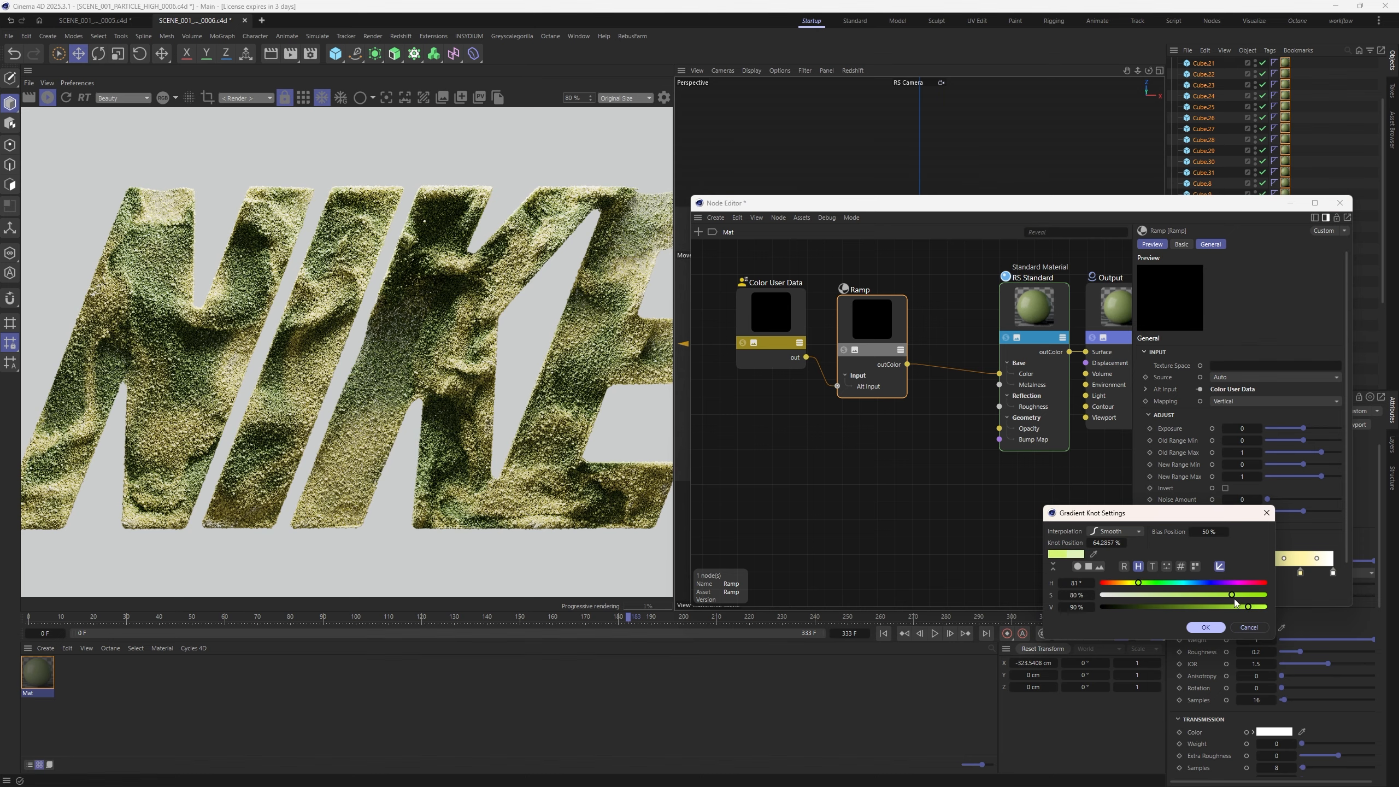
{"action": "left_click", "coordinate": [1205, 628]}
Place the light green knot at about 43% of the ramp, ahead of the darker green knot, and shift the darker knot closer to it
{"action": "mouse_move", "coordinate": [1240, 574]}
{"action": "left_mouse_down"}
{"action": "mouse_move", "coordinate": [1227, 577]}
{"action": "mouse_move", "coordinate": [1263, 576]}
{"action": "mouse_move", "coordinate": [1229, 577]}
{"action": "left_mouse_up"}
{"action": "left_click", "coordinate": [1261, 575]}
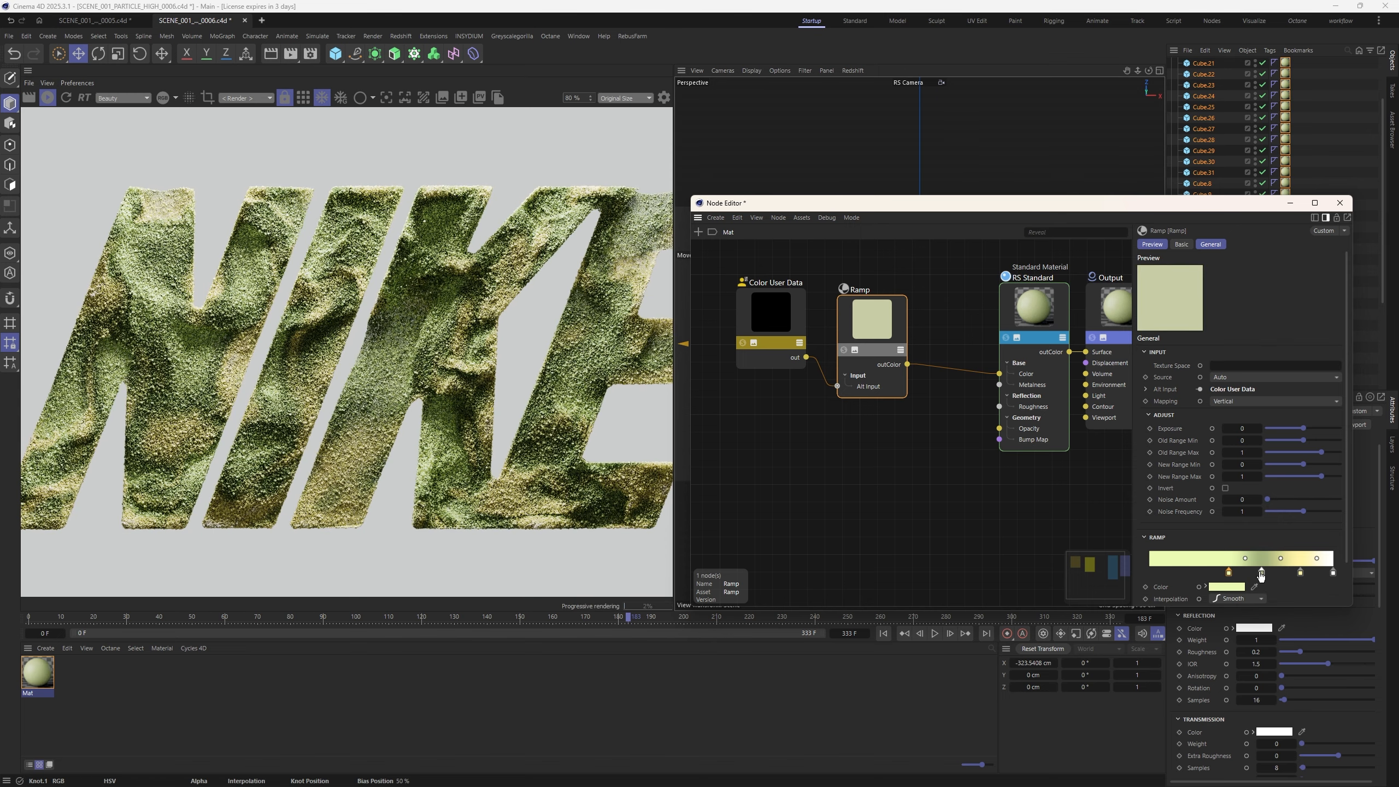
{"action": "left_click_drag", "start_coordinate": [1262, 576], "coordinate": [1247, 576]}
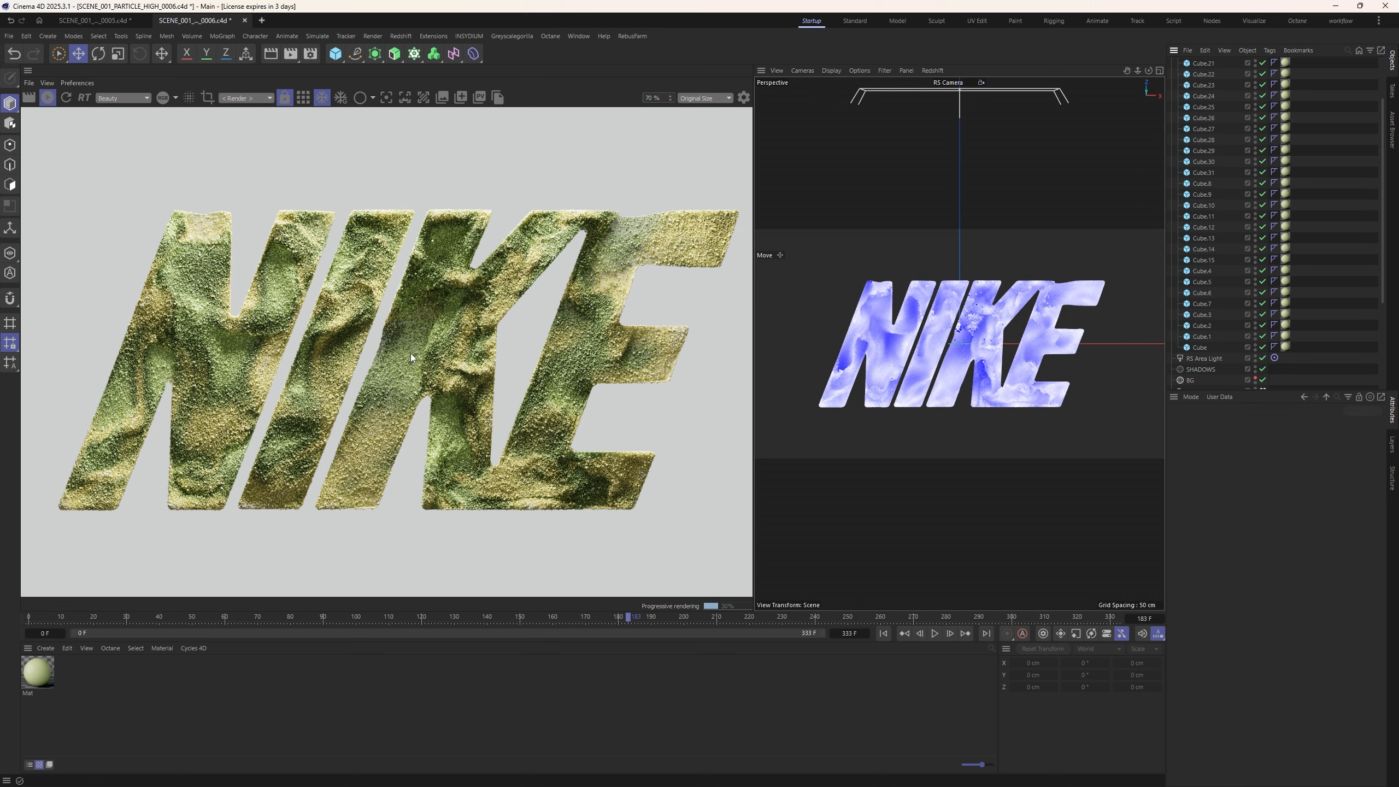
Enable the LUT in the render view's display settings and raise its strength to about 0.43
{"action": "left_click", "coordinate": [745, 99]}
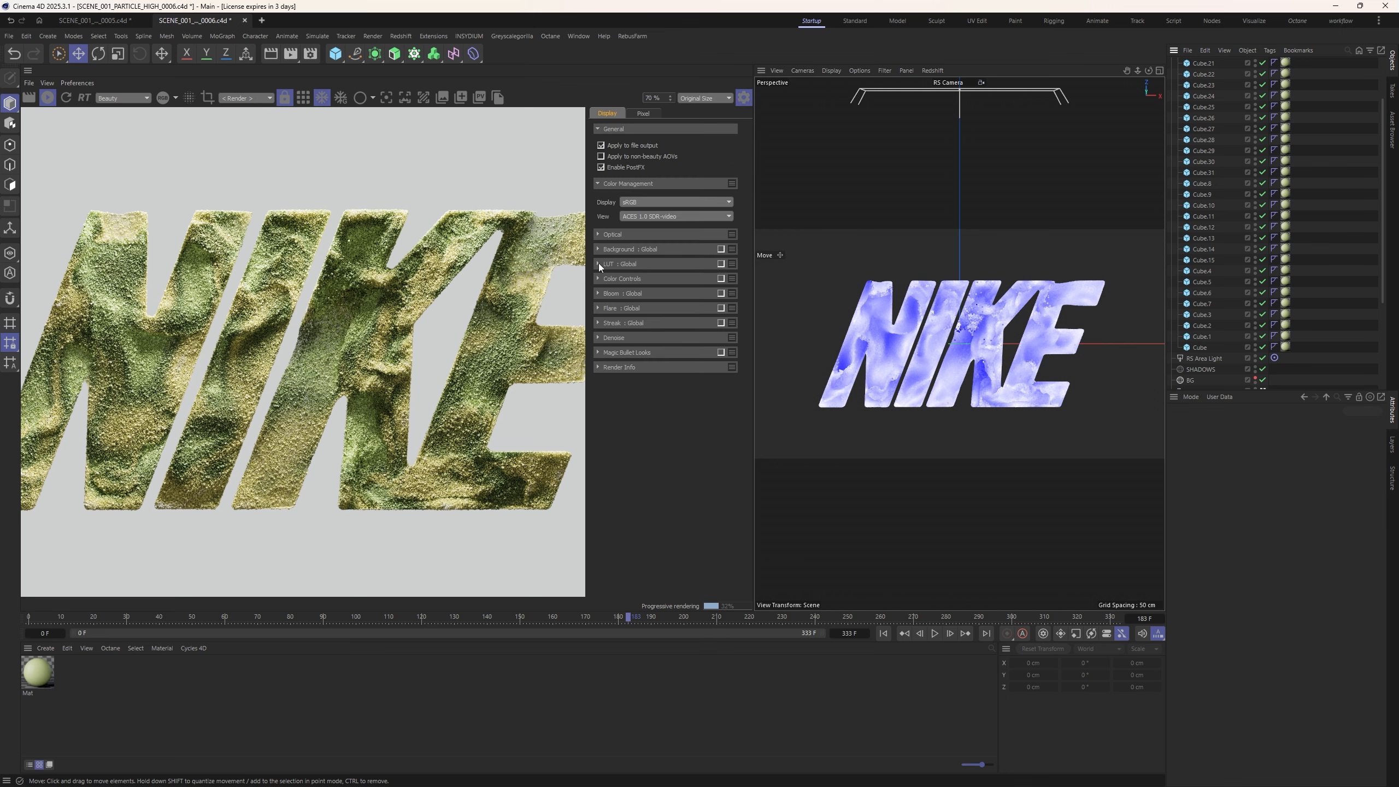
{"action": "left_click", "coordinate": [598, 263]}
{"action": "left_click", "coordinate": [721, 264]}
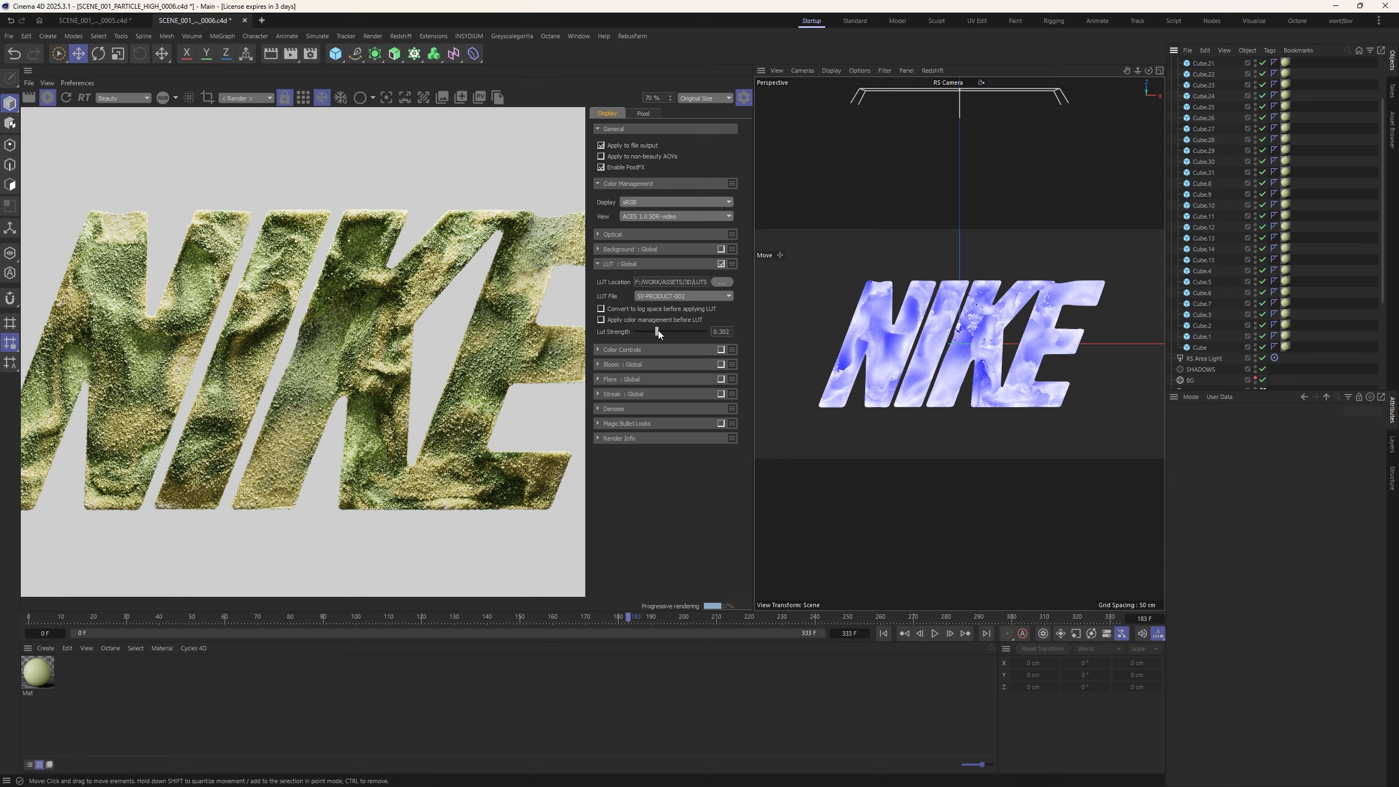
{"action": "left_click_drag", "start_coordinate": [658, 331], "coordinate": [669, 331]}
{"action": "mouse_move", "coordinate": [659, 330]}
{"action": "left_mouse_down"}
{"action": "mouse_move", "coordinate": [641, 330]}
{"action": "mouse_move", "coordinate": [668, 331]}
{"action": "left_mouse_up"}
Enable the render view's color controls and add two points to the RGB curve, one in the shadows and one in the highlights
{"action": "left_click", "coordinate": [603, 351]}
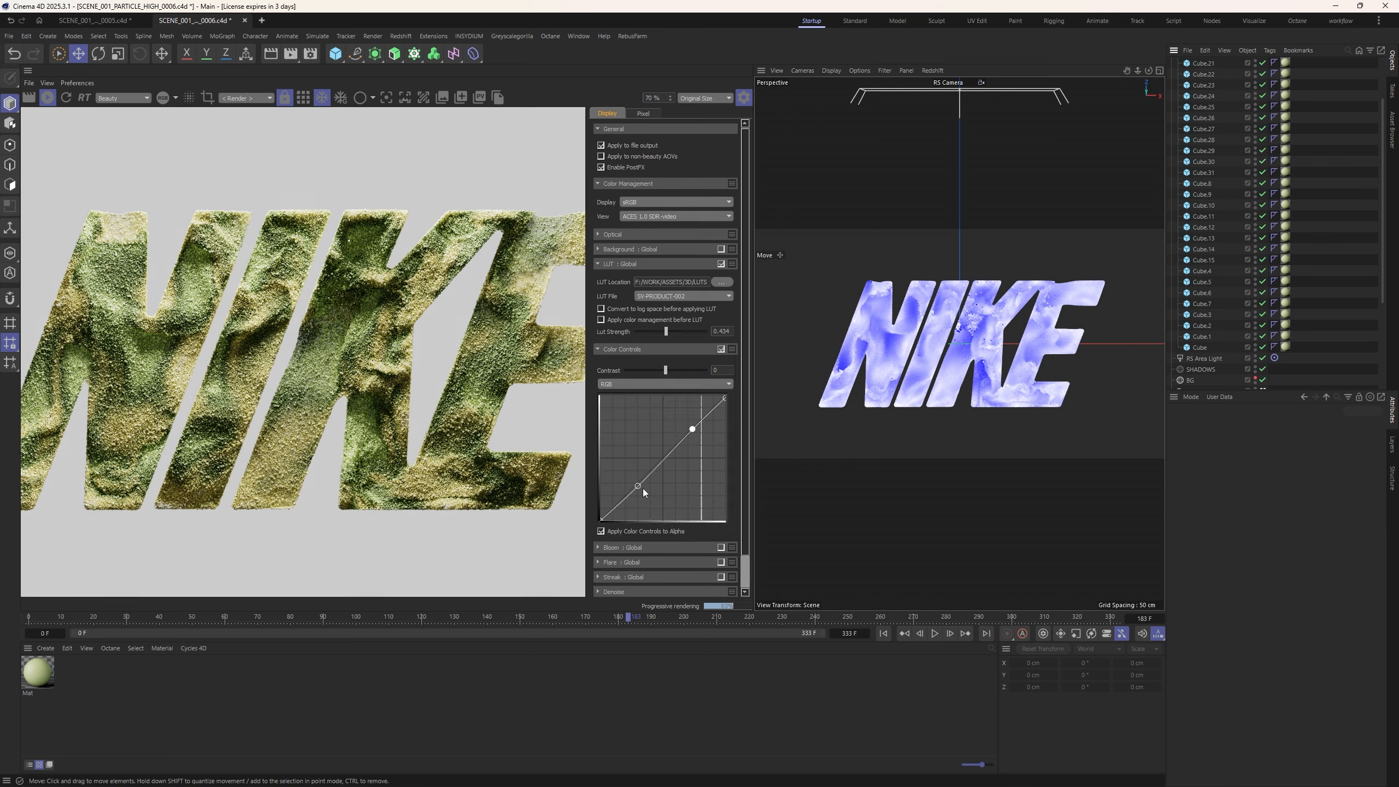
{"action": "left_click", "coordinate": [605, 351]}
{"action": "left_click", "coordinate": [721, 350]}
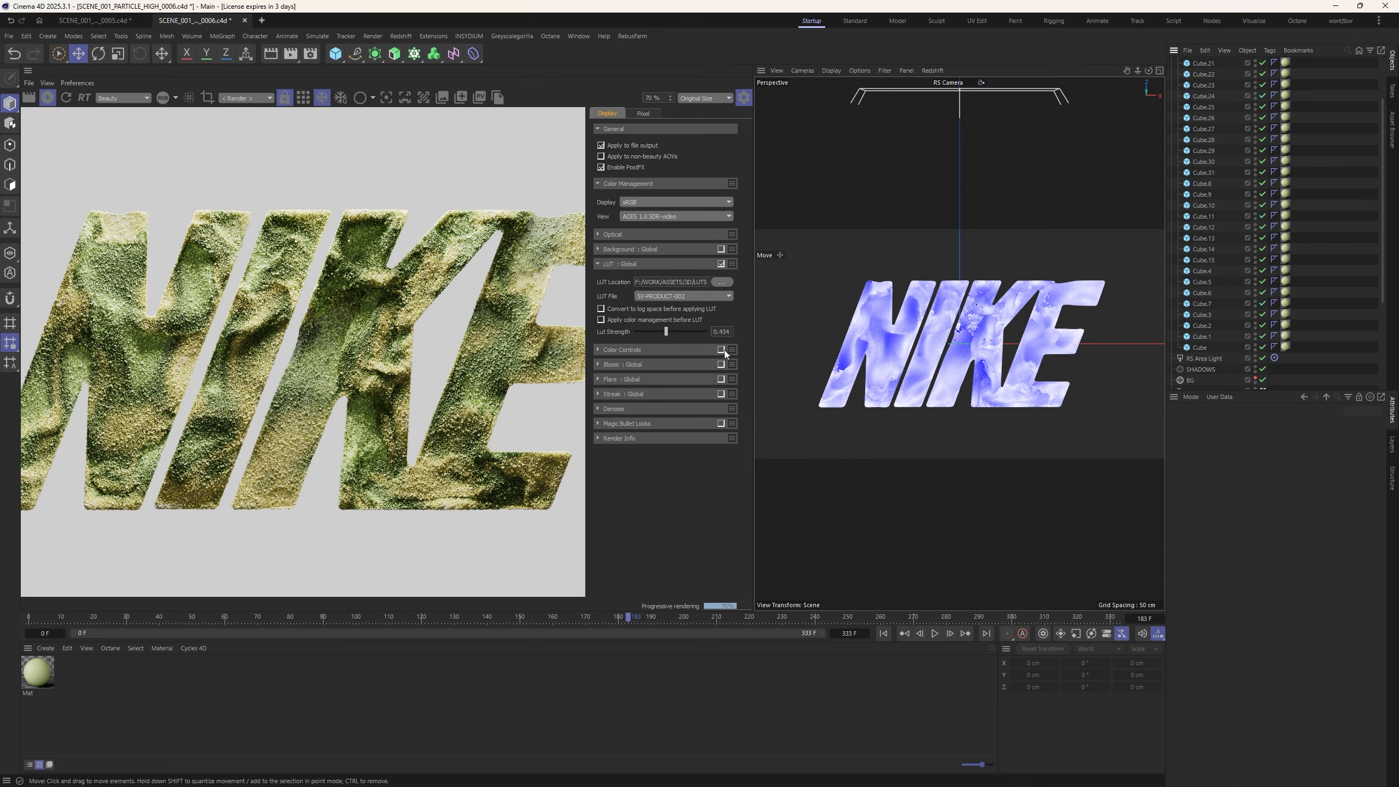
{"action": "left_click", "coordinate": [599, 348]}
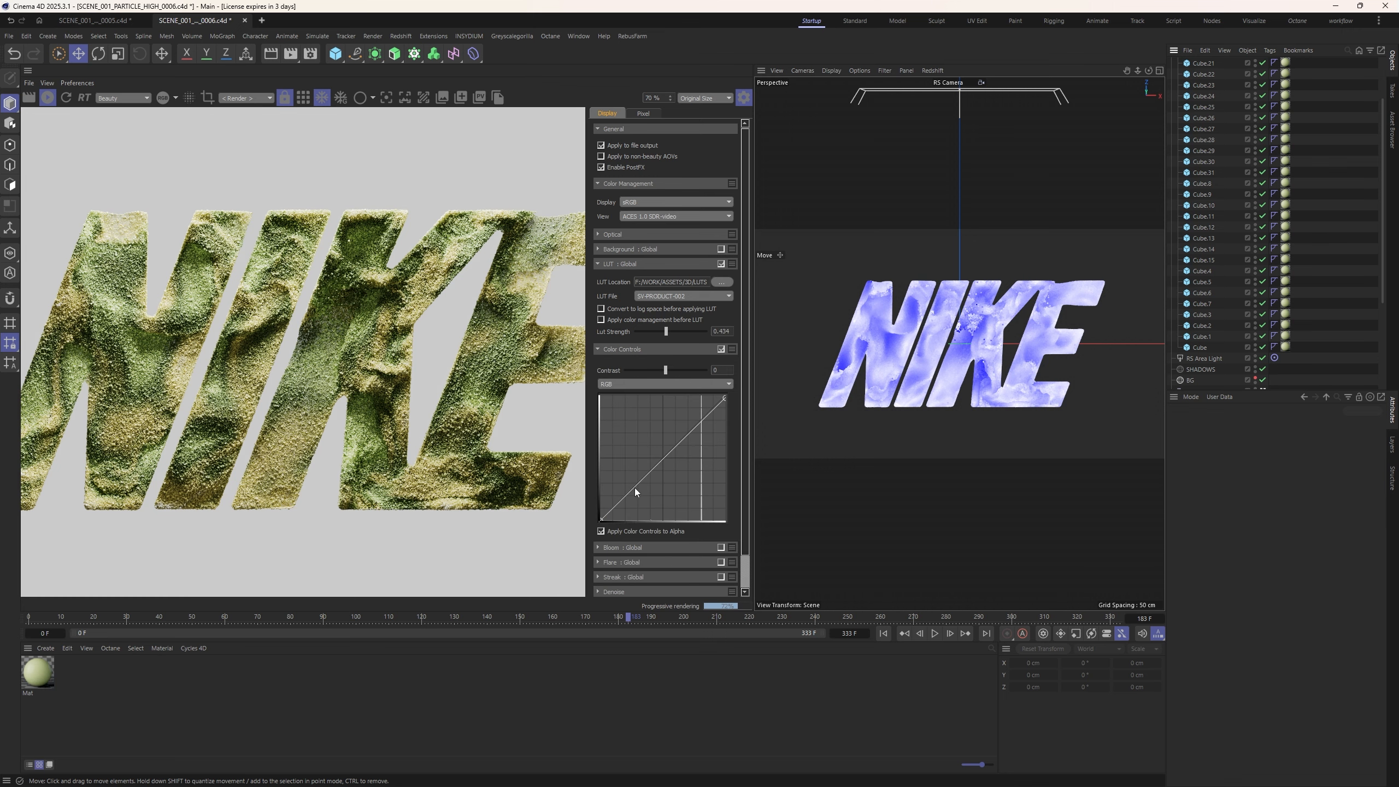
{"action": "left_click_drag", "start_coordinate": [633, 487], "coordinate": [641, 487]}
{"action": "left_click_drag", "start_coordinate": [695, 428], "coordinate": [695, 427]}
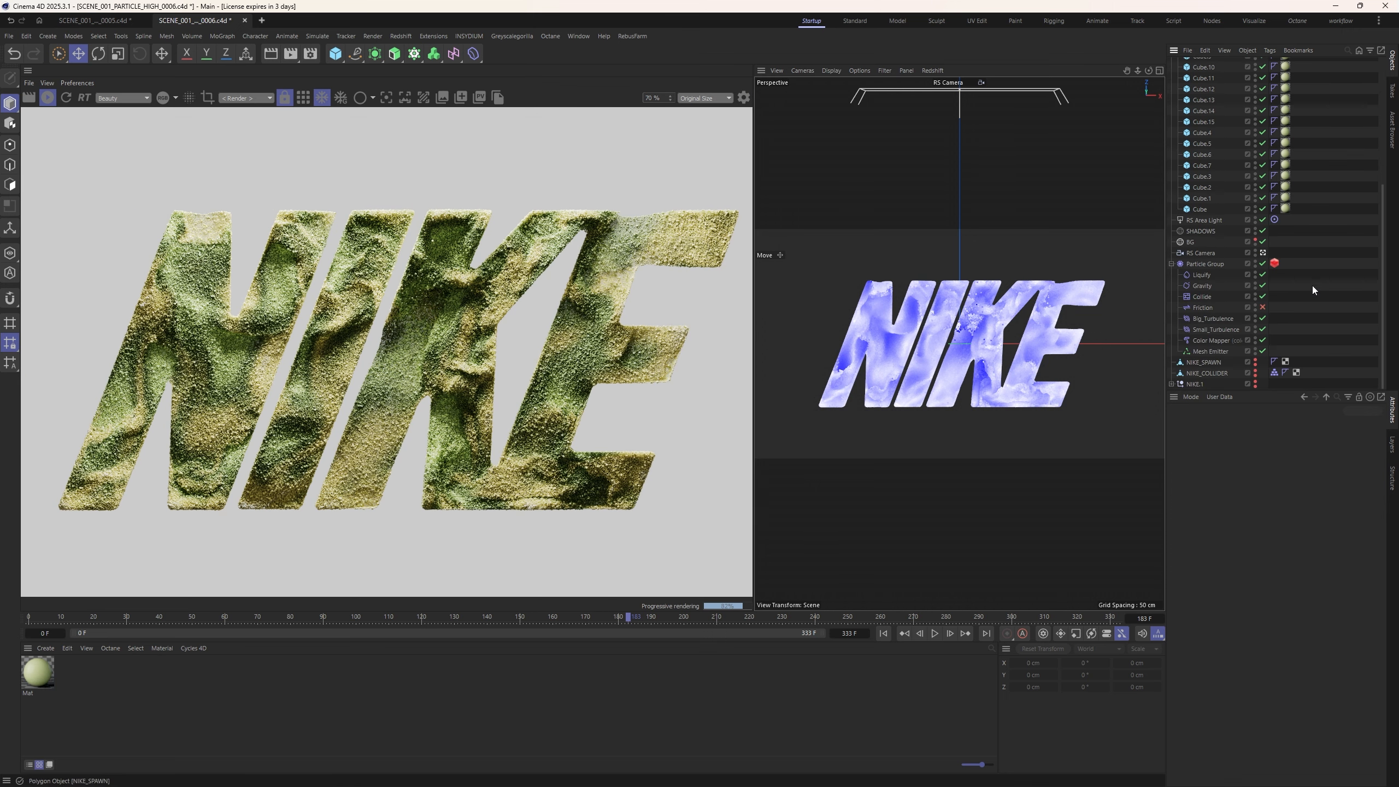
Enable tone-mapping on the RS Camera with highlights about 0.196, blacks 0.063, blacks threshold 0.399 and saturation 34%
{"action": "left_click", "coordinate": [1200, 253]}
{"action": "left_click", "coordinate": [1318, 424]}
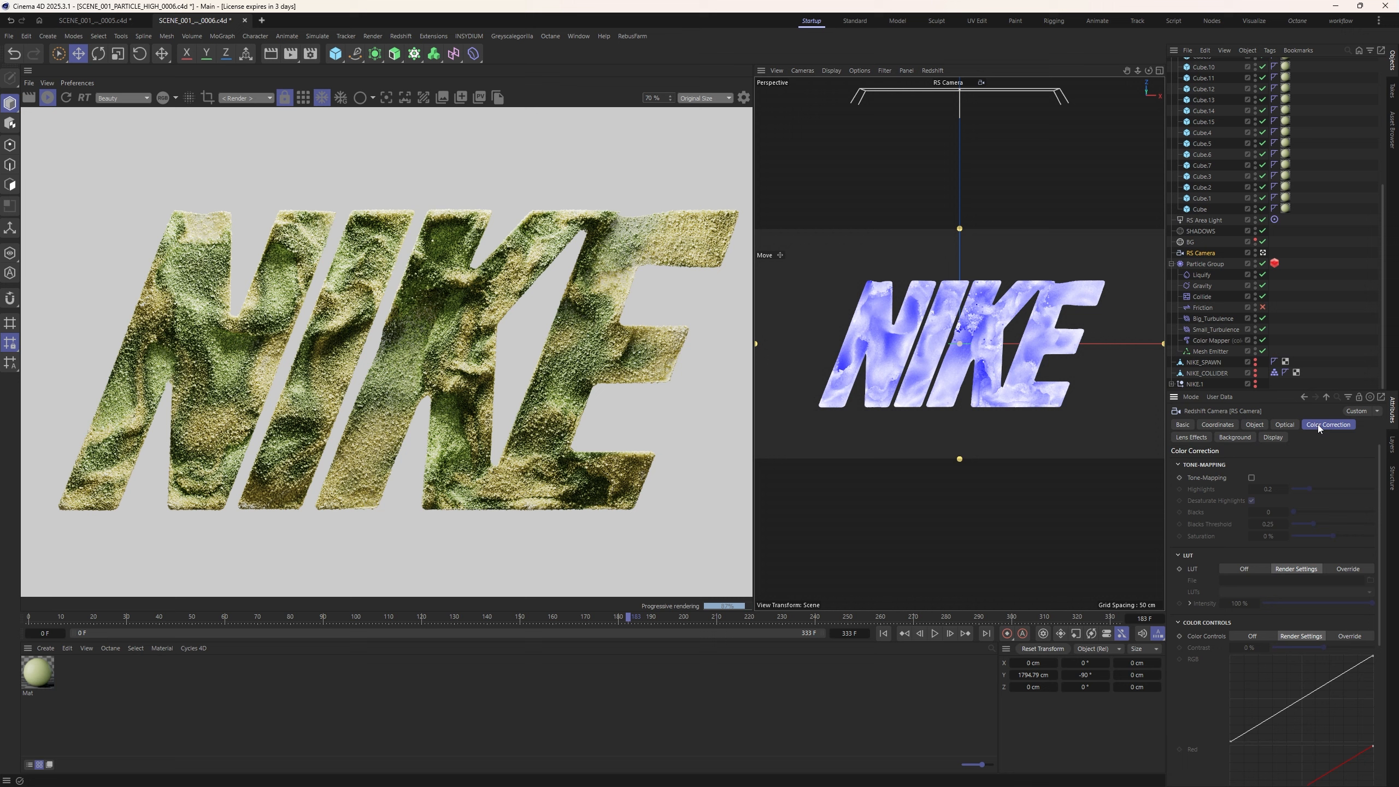
{"action": "left_click", "coordinate": [1253, 478]}
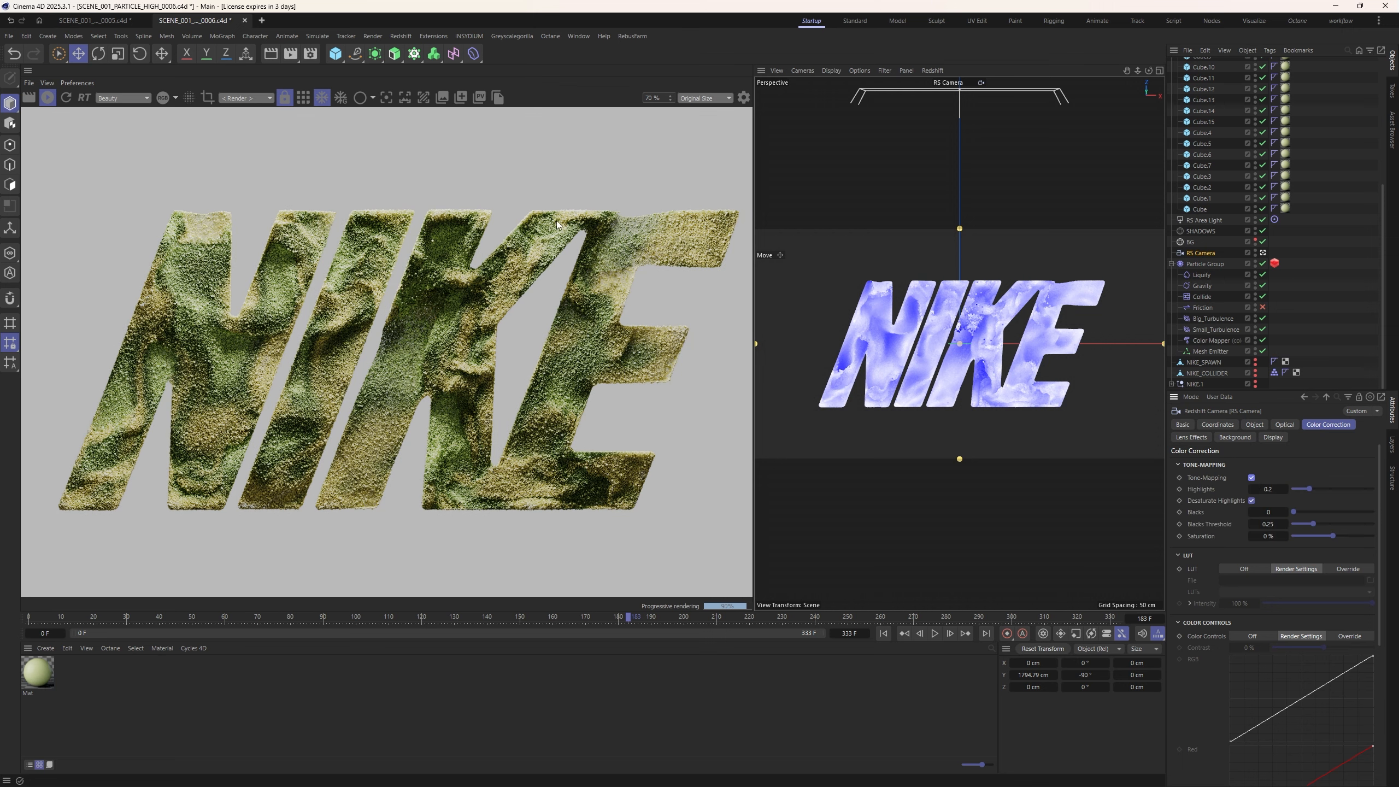
{"action": "left_click_drag", "start_coordinate": [1309, 490], "coordinate": [1298, 491]}
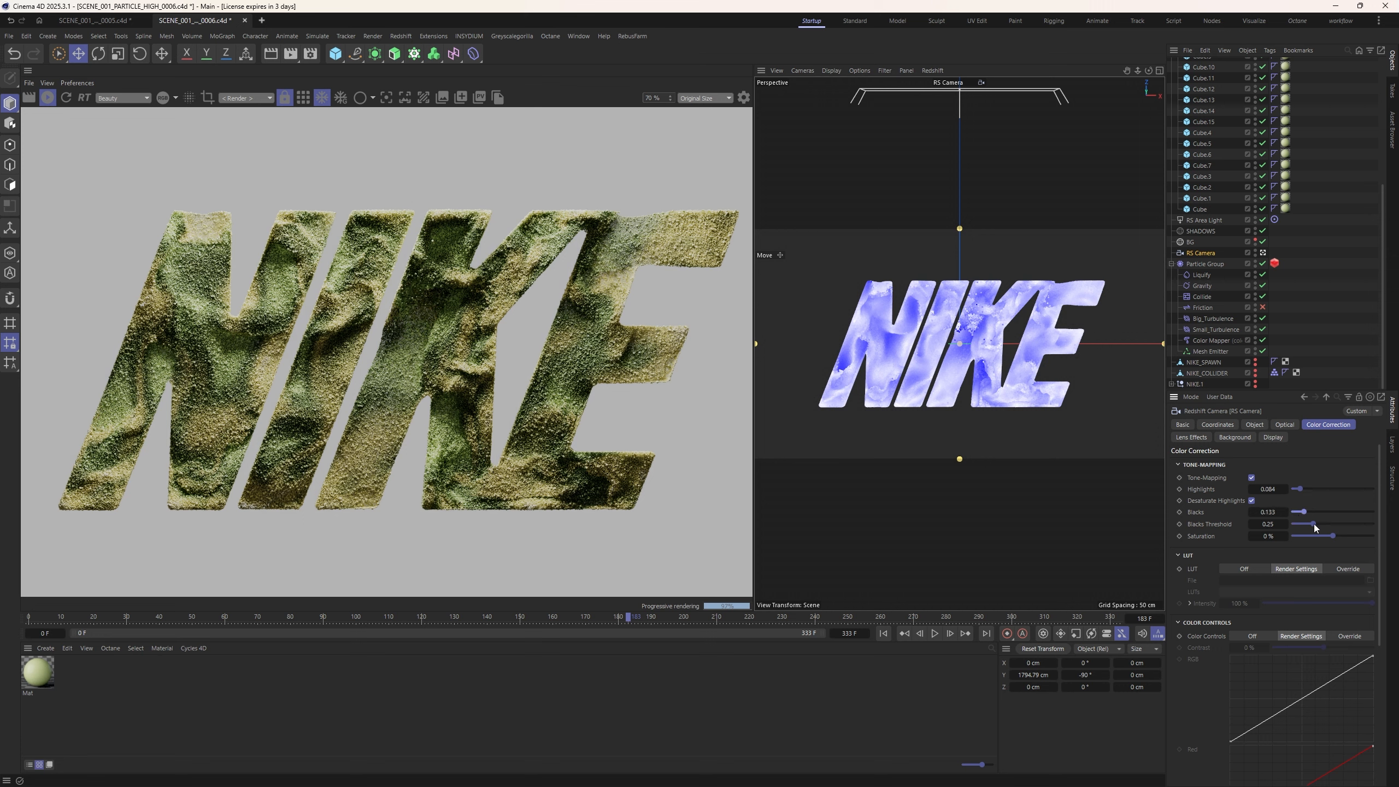
{"action": "left_click_drag", "start_coordinate": [1314, 524], "coordinate": [1325, 524]}
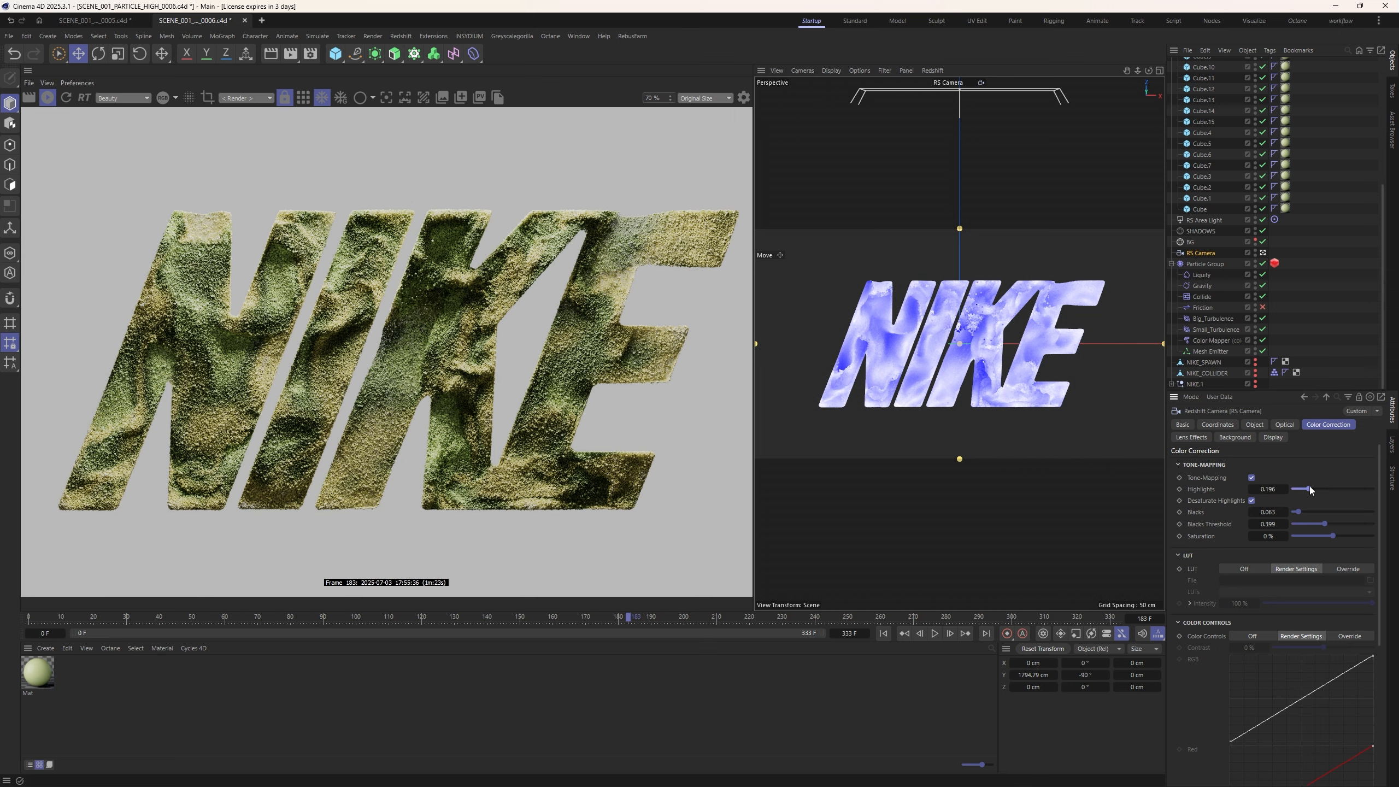
{"action": "left_click", "coordinate": [1354, 536]}
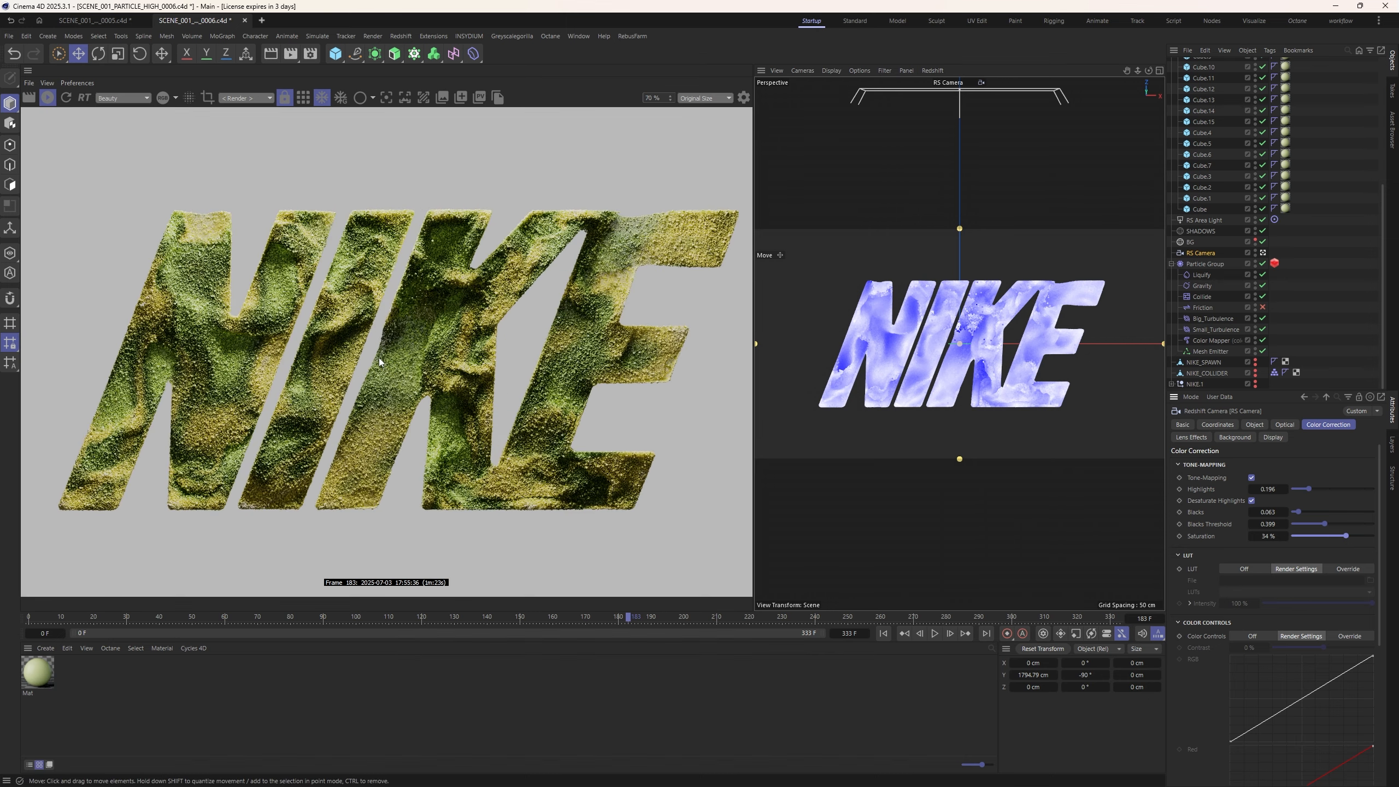
Set the reflection roughness of the Mat material to about 0.462
{"action": "scroll", "coordinate": [378, 358], "scroll_direction": "up", "scroll_amount": 1}
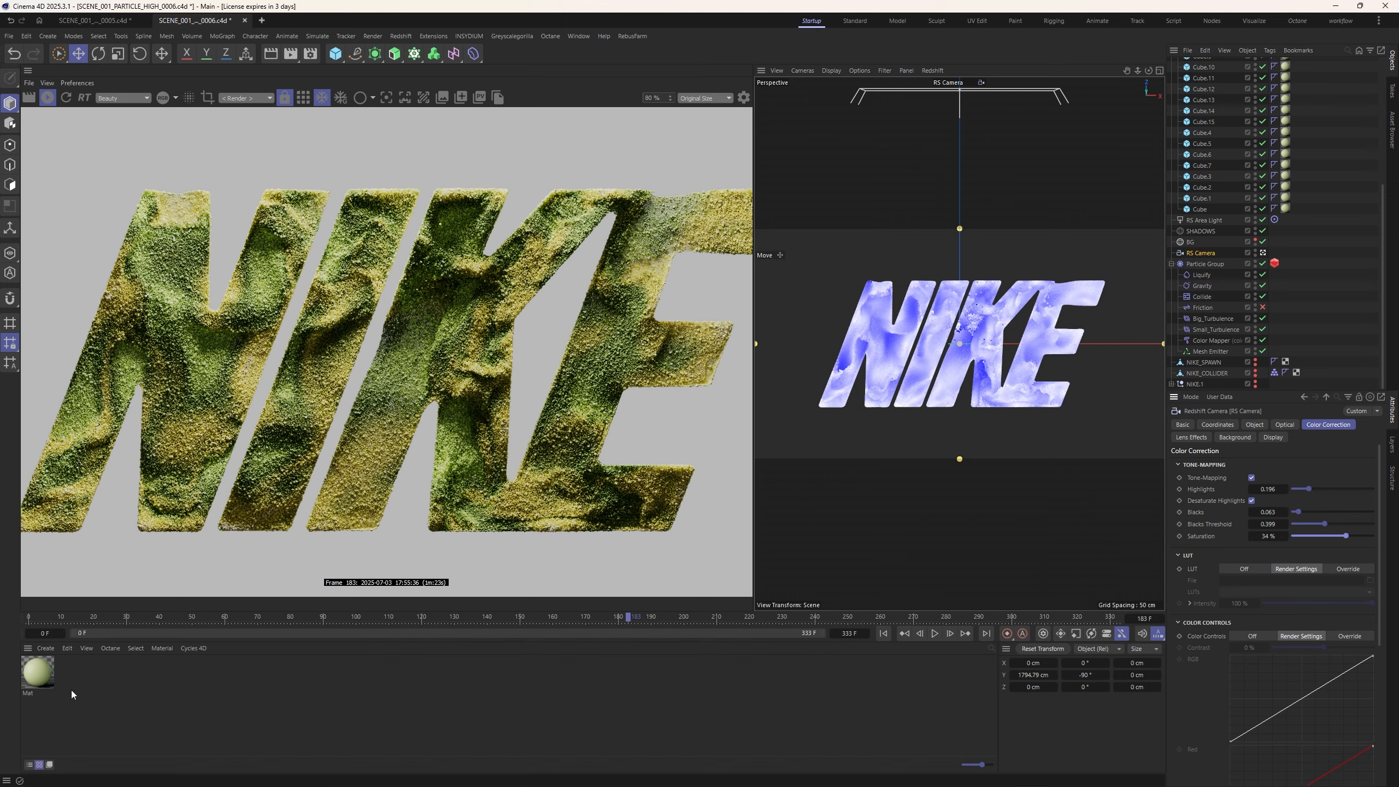
{"action": "left_click", "coordinate": [37, 673]}
{"action": "left_click", "coordinate": [1324, 652]}
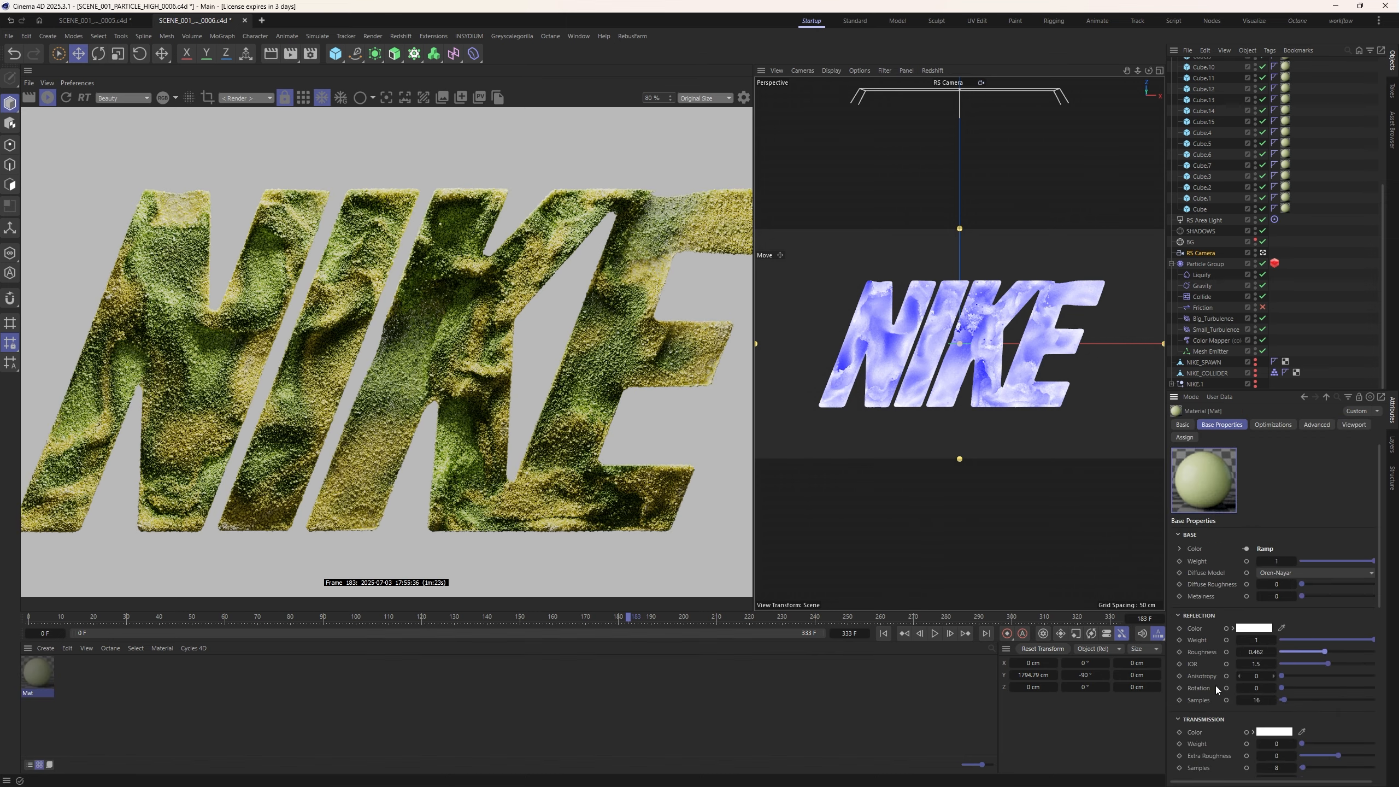
Examine the cube particles in the rendered NIKE text close up and the whole image from a distance
{"action": "scroll", "coordinate": [429, 403], "scroll_direction": "up", "scroll_amount": 6}
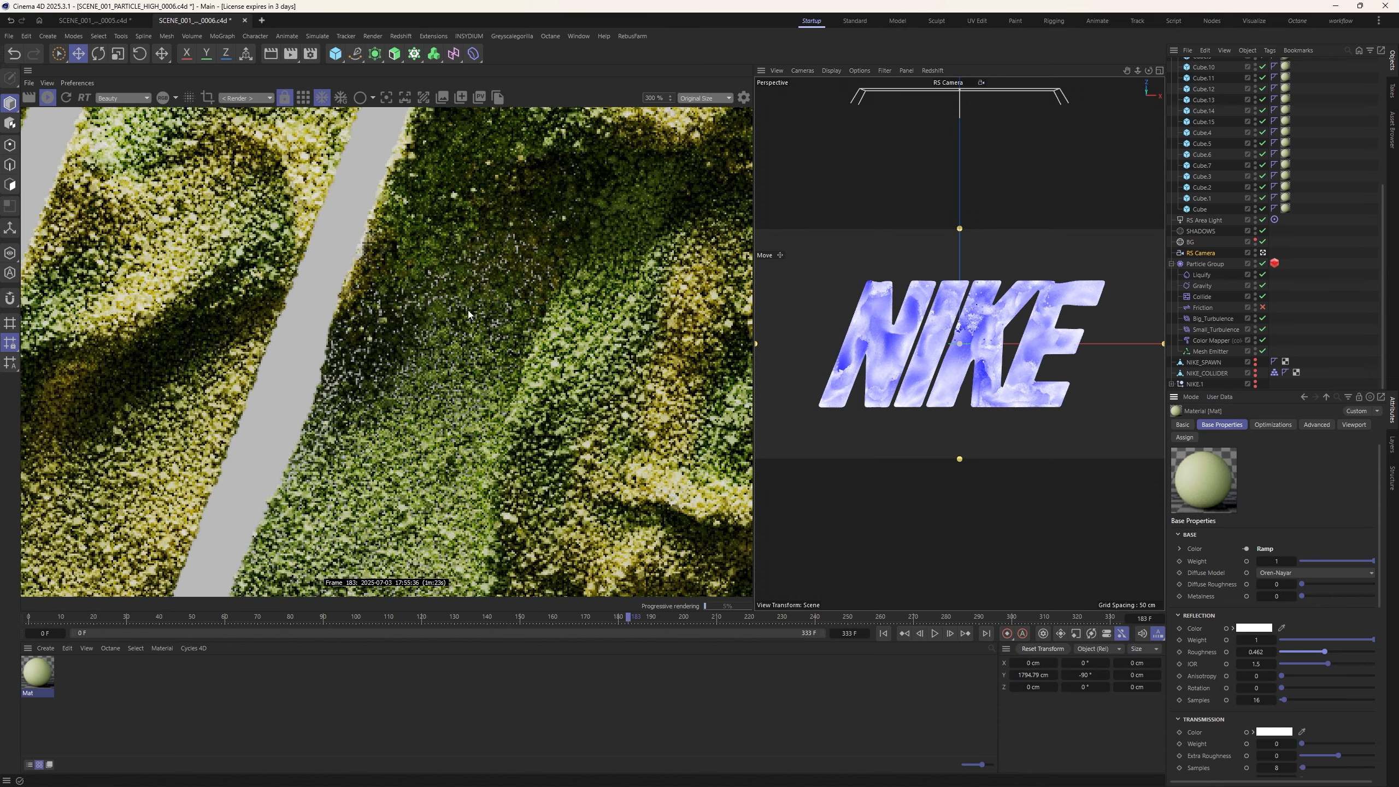
{"action": "scroll", "coordinate": [459, 281], "scroll_direction": "down", "scroll_amount": 8}
{"action": "scroll", "coordinate": [411, 296], "scroll_direction": "up", "scroll_amount": 2}
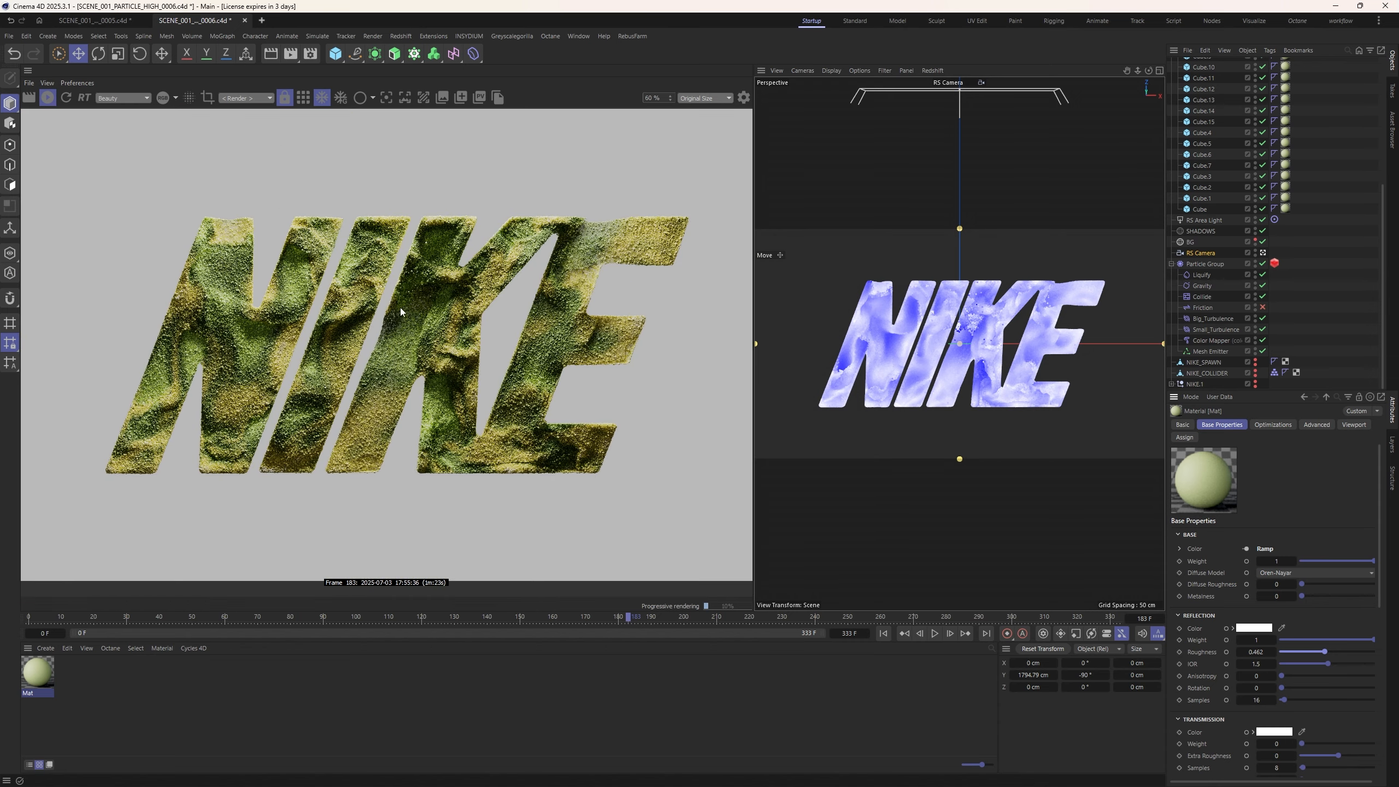
{"action": "scroll", "coordinate": [400, 311], "scroll_direction": "up", "scroll_amount": 5}
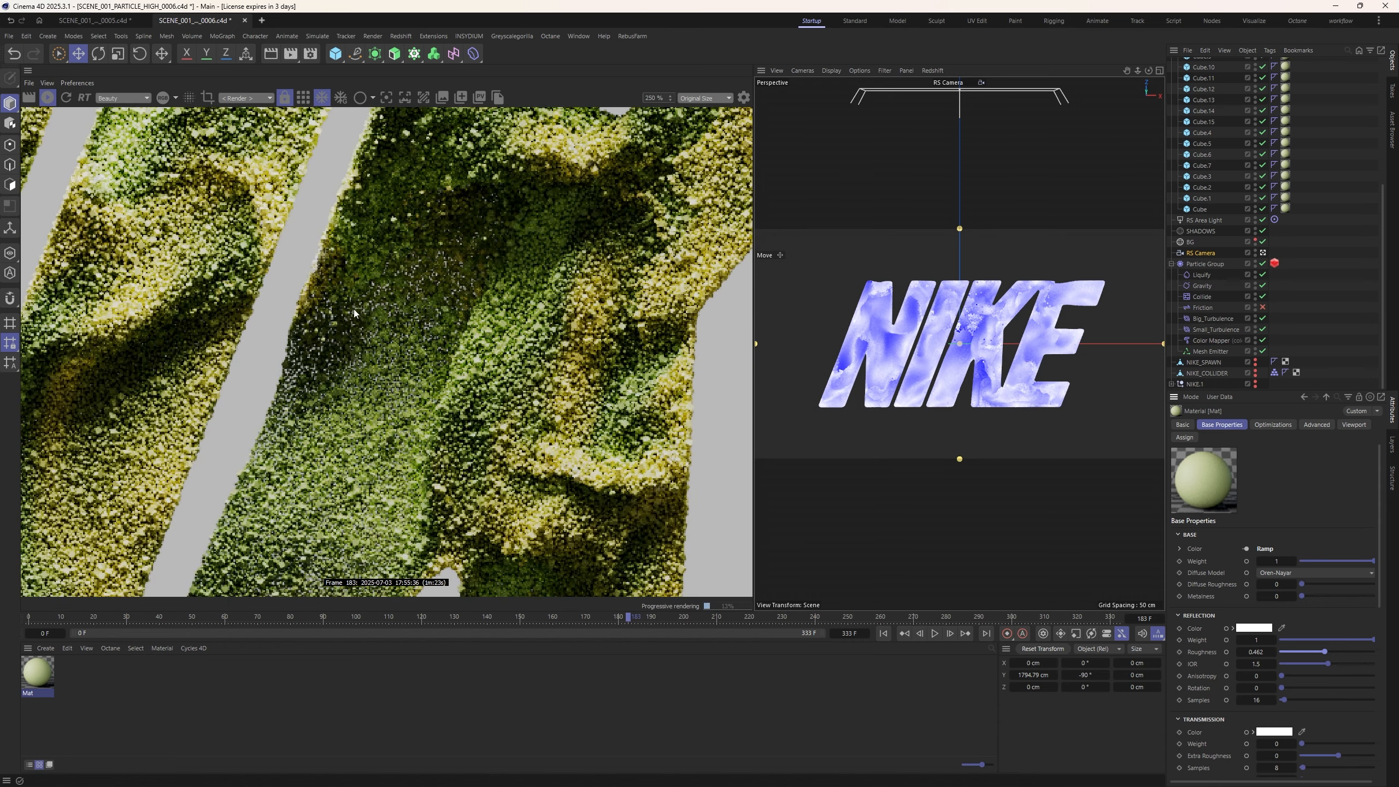
{"action": "scroll", "coordinate": [354, 314], "scroll_direction": "down", "scroll_amount": 7}
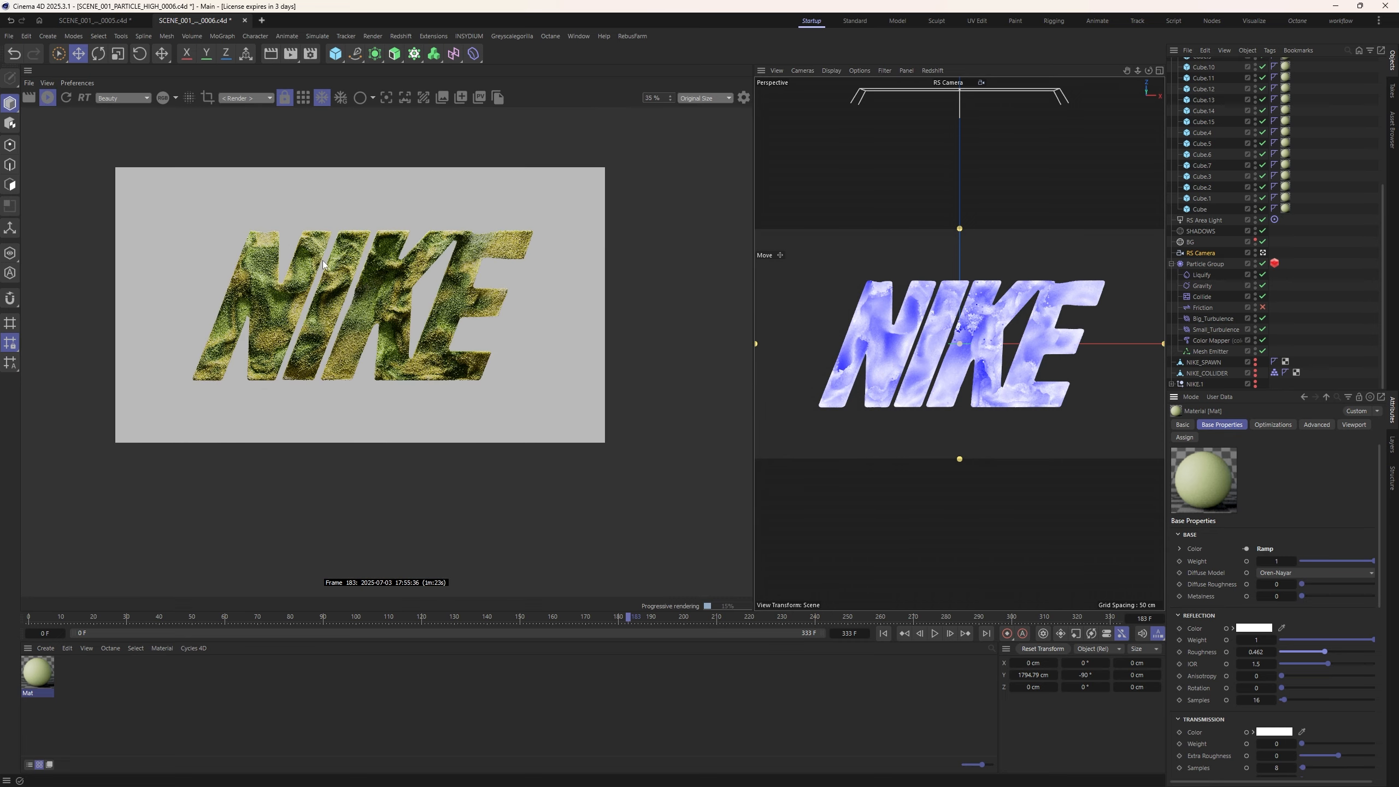
{"action": "scroll", "coordinate": [324, 264], "scroll_direction": "up", "scroll_amount": 3}
{"action": "scroll", "coordinate": [436, 363], "scroll_direction": "down", "scroll_amount": 2}
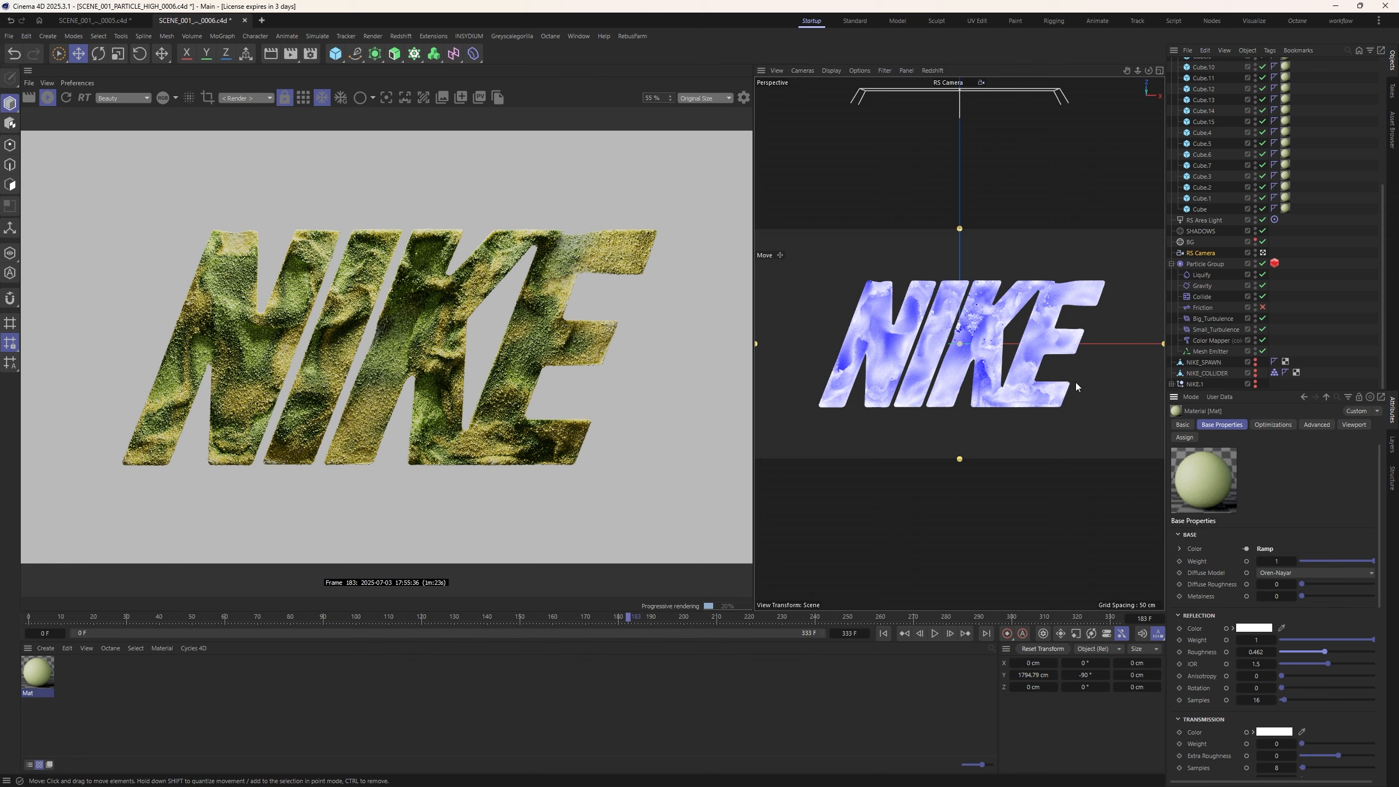
{"action": "left_click", "coordinate": [1312, 282]}
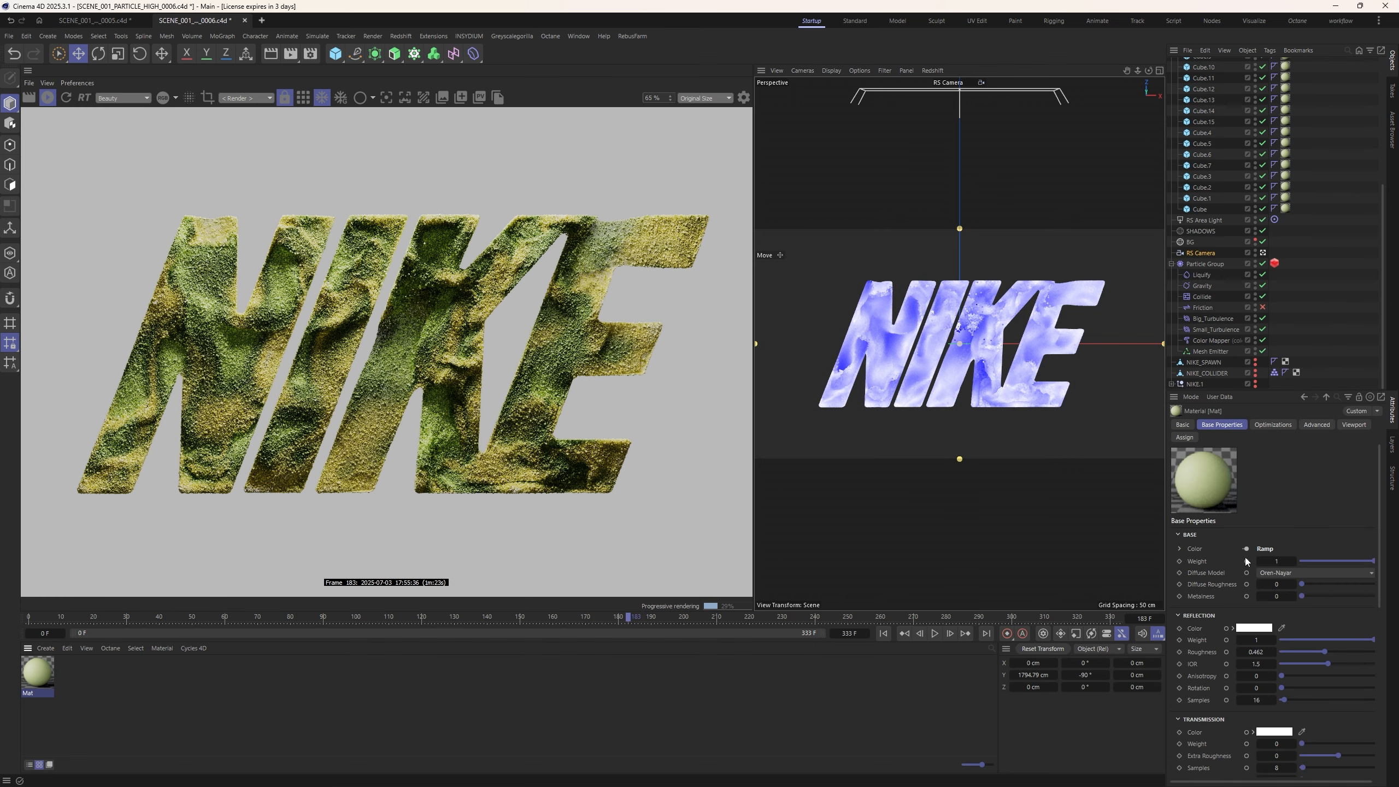
Duplicate the Ramp node in the Mat material, keeping Color User Data as its input, and connect the copy to the RS Standard base color
{"action": "left_click", "coordinate": [1246, 551]}
{"action": "left_click", "coordinate": [912, 502]}
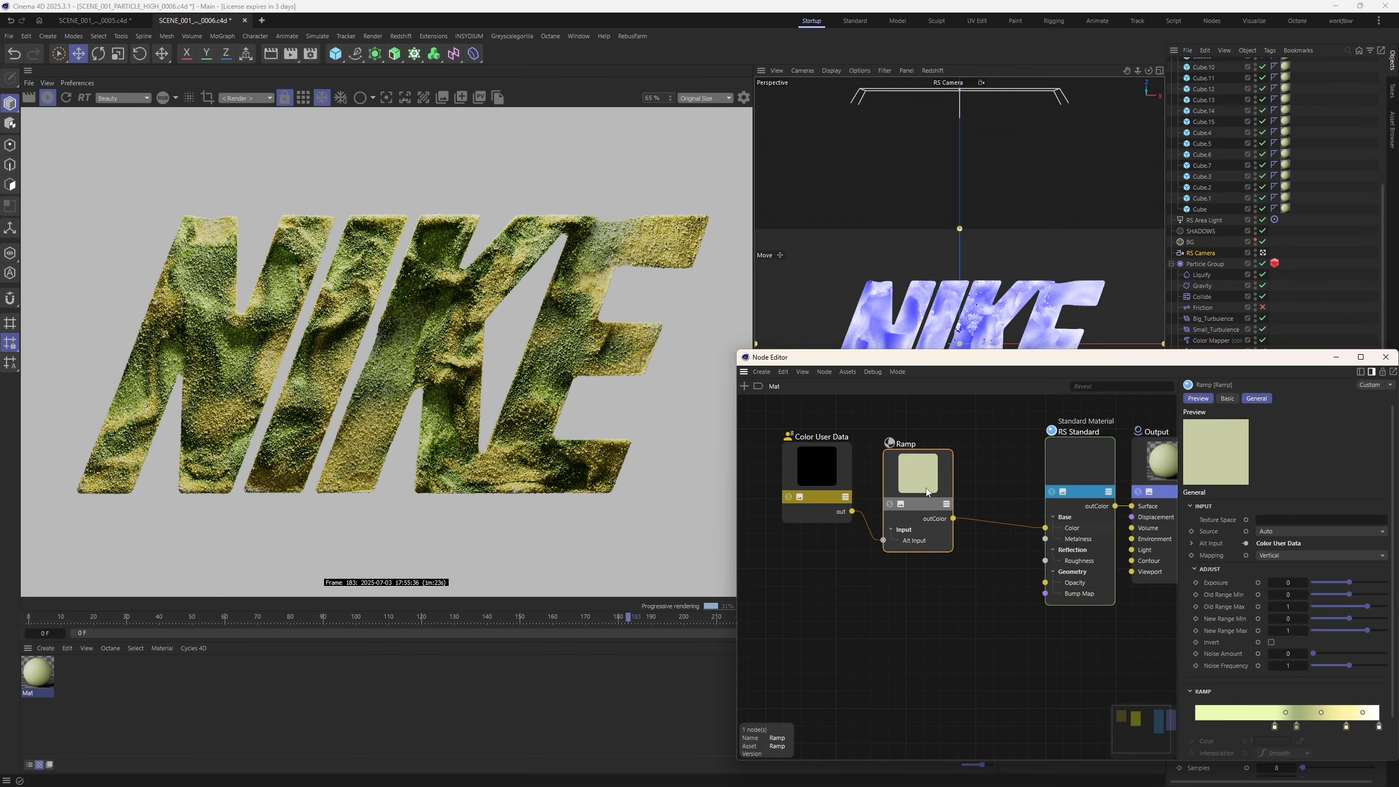
{"action": "left_click_drag", "start_coordinate": [923, 493], "coordinate": [914, 604], "text": "ctrl"}
{"action": "left_click_drag", "start_coordinate": [853, 511], "coordinate": [1045, 527]}
{"action": "left_click_drag", "start_coordinate": [1026, 365], "coordinate": [1009, 220]}
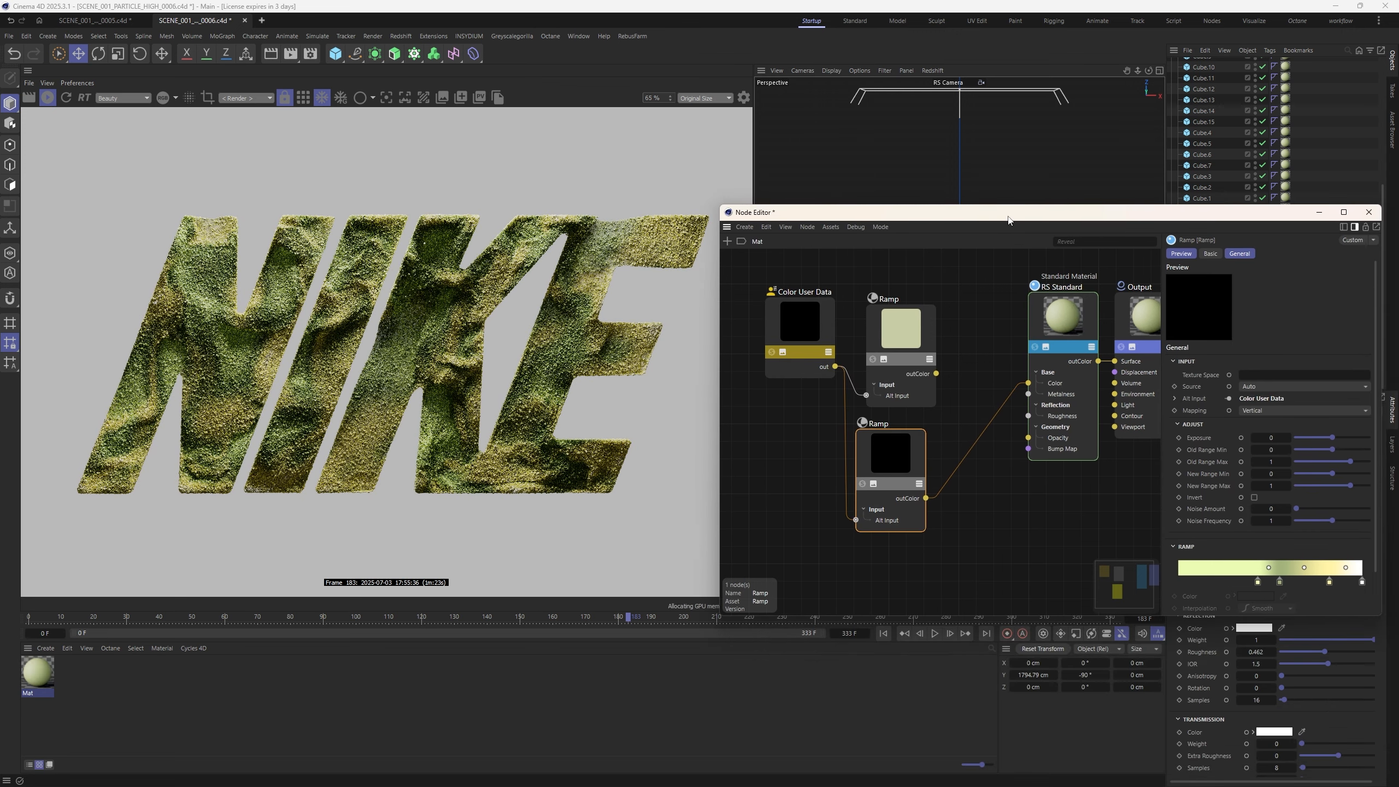
Recolor the duplicated ramp's two green knots, making the first light purple and the second pink with hue 323°
{"action": "double_click", "coordinate": [1256, 583]}
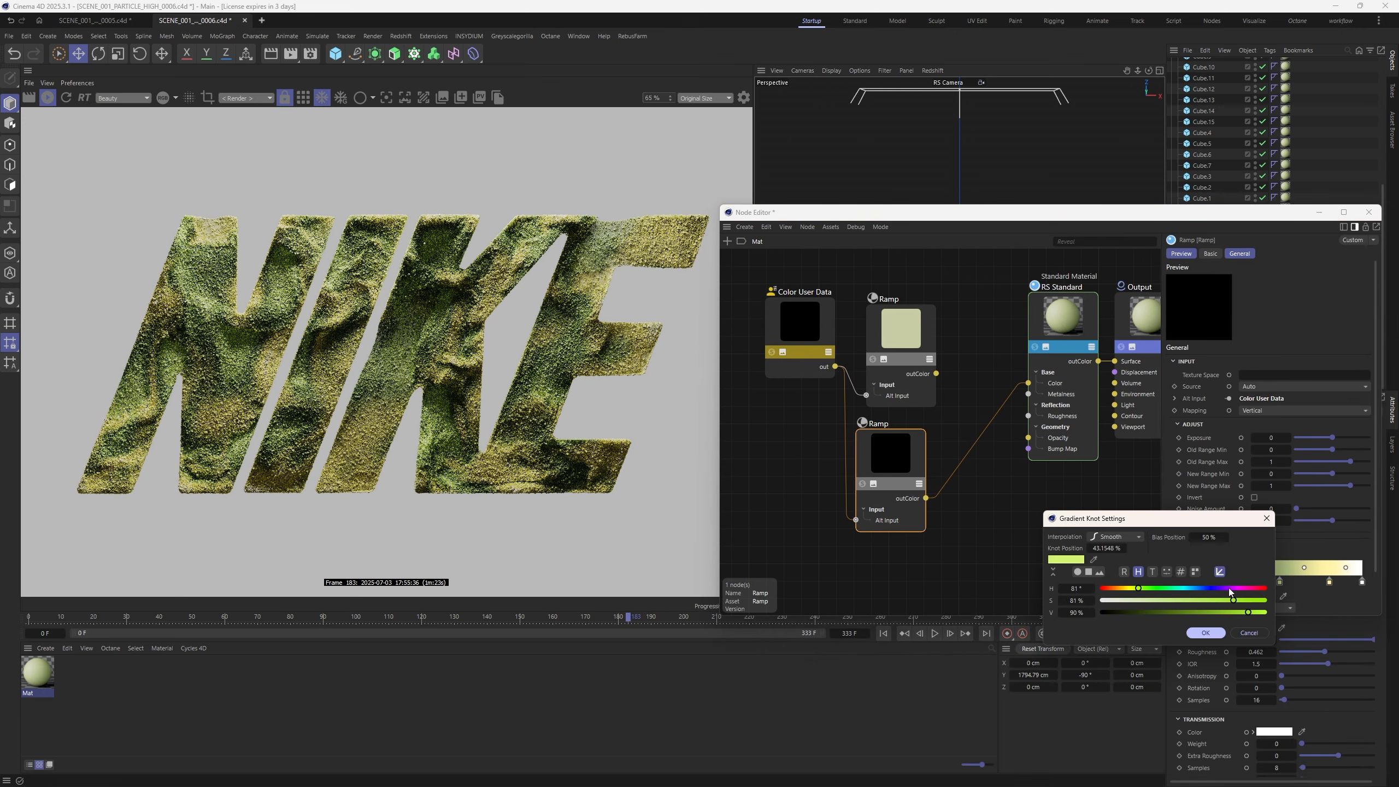
{"action": "left_click", "coordinate": [1220, 588]}
{"action": "left_click", "coordinate": [1206, 633]}
{"action": "double_click", "coordinate": [1279, 584]}
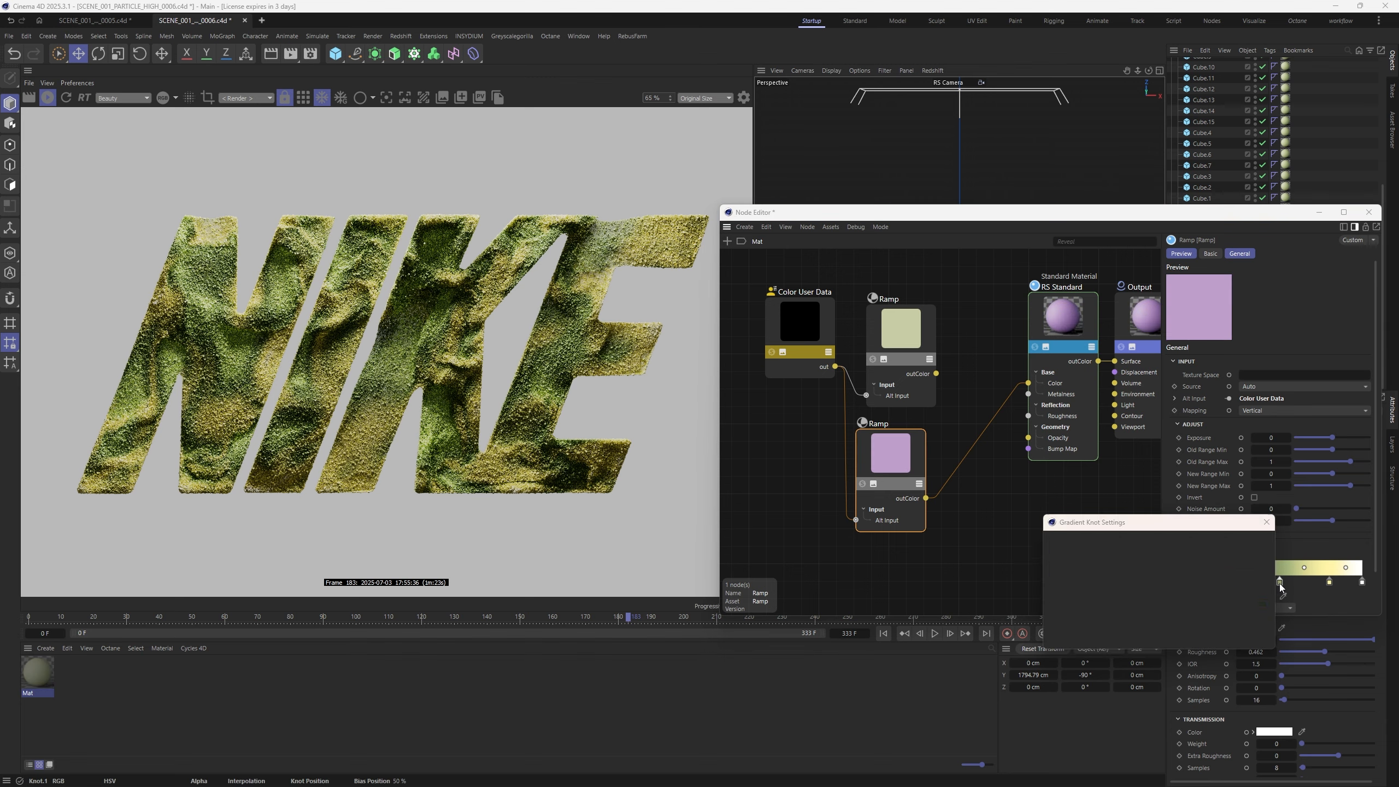
{"action": "left_click", "coordinate": [1247, 593]}
{"action": "left_click", "coordinate": [1216, 604]}
{"action": "left_click", "coordinate": [1232, 616]}
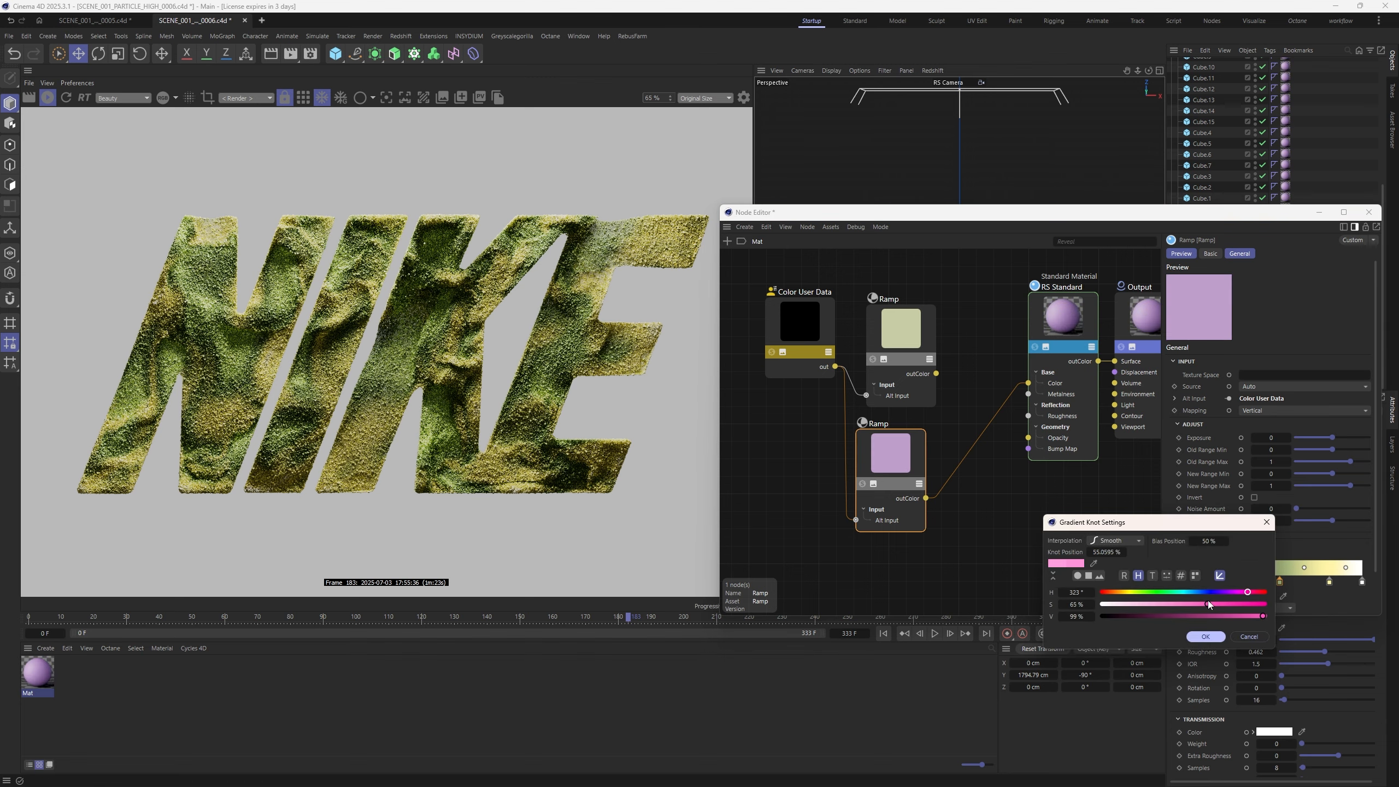
{"action": "left_click", "coordinate": [1205, 636]}
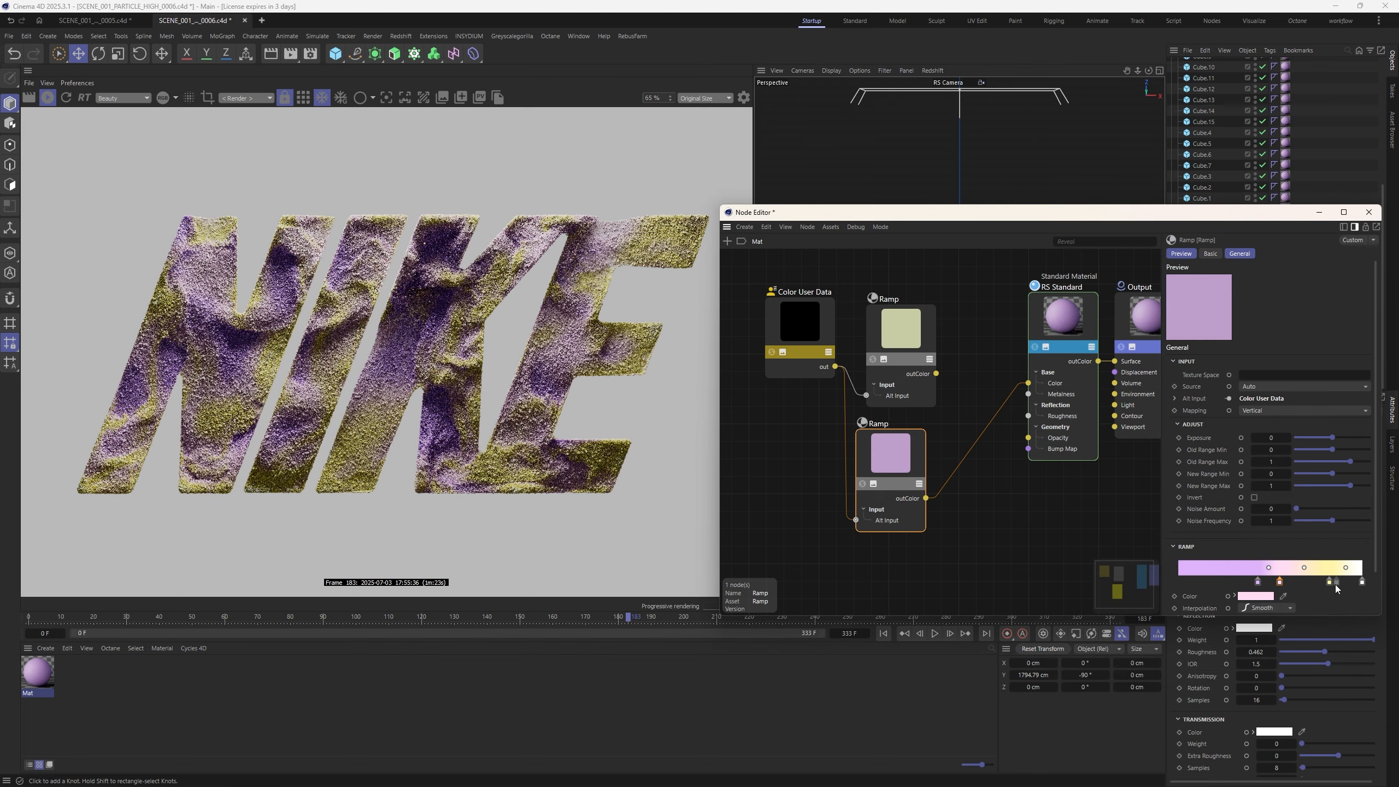
Try an orange with hue 20° on the duplicated ramp's yellow knot, and undo the color change
{"action": "double_click", "coordinate": [1329, 582]}
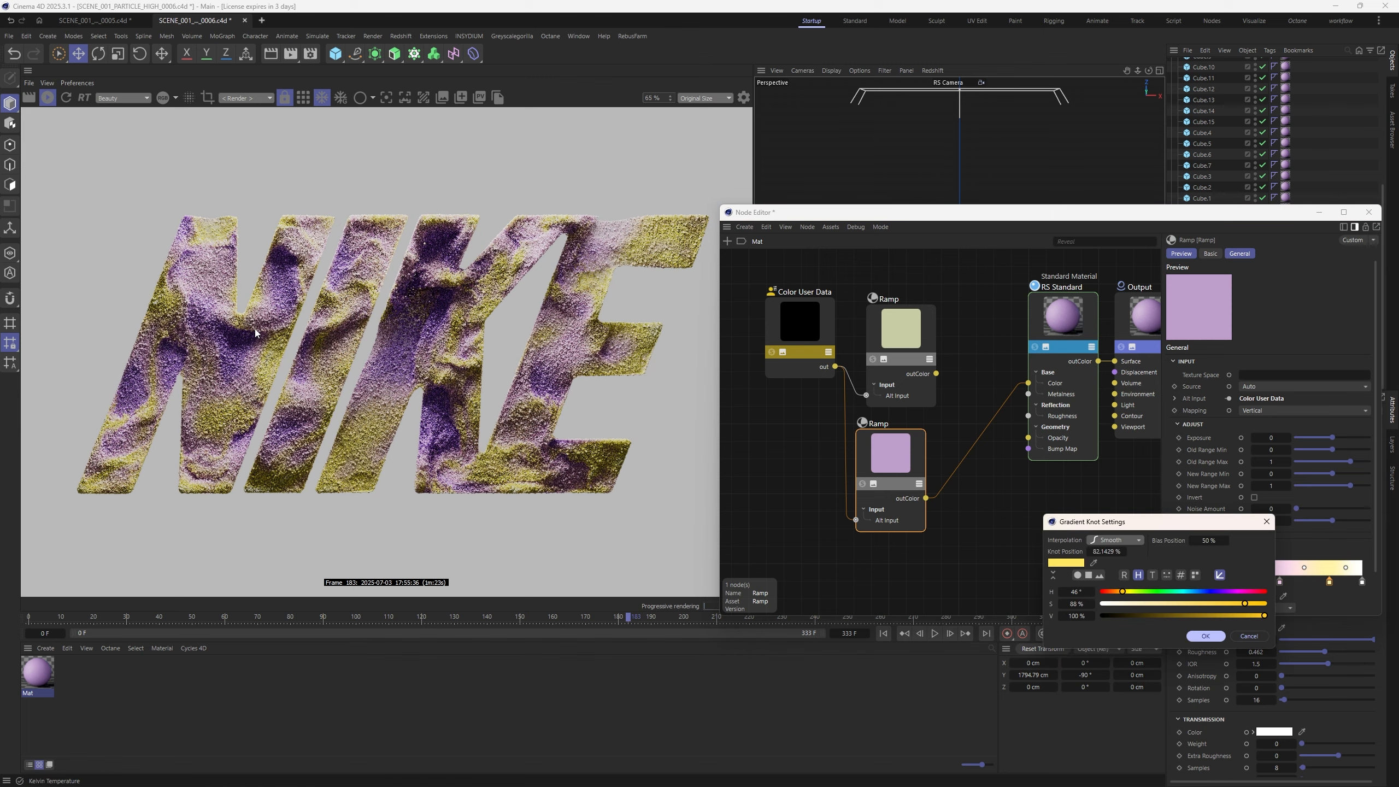
{"action": "left_click_drag", "start_coordinate": [1123, 592], "coordinate": [1108, 592]}
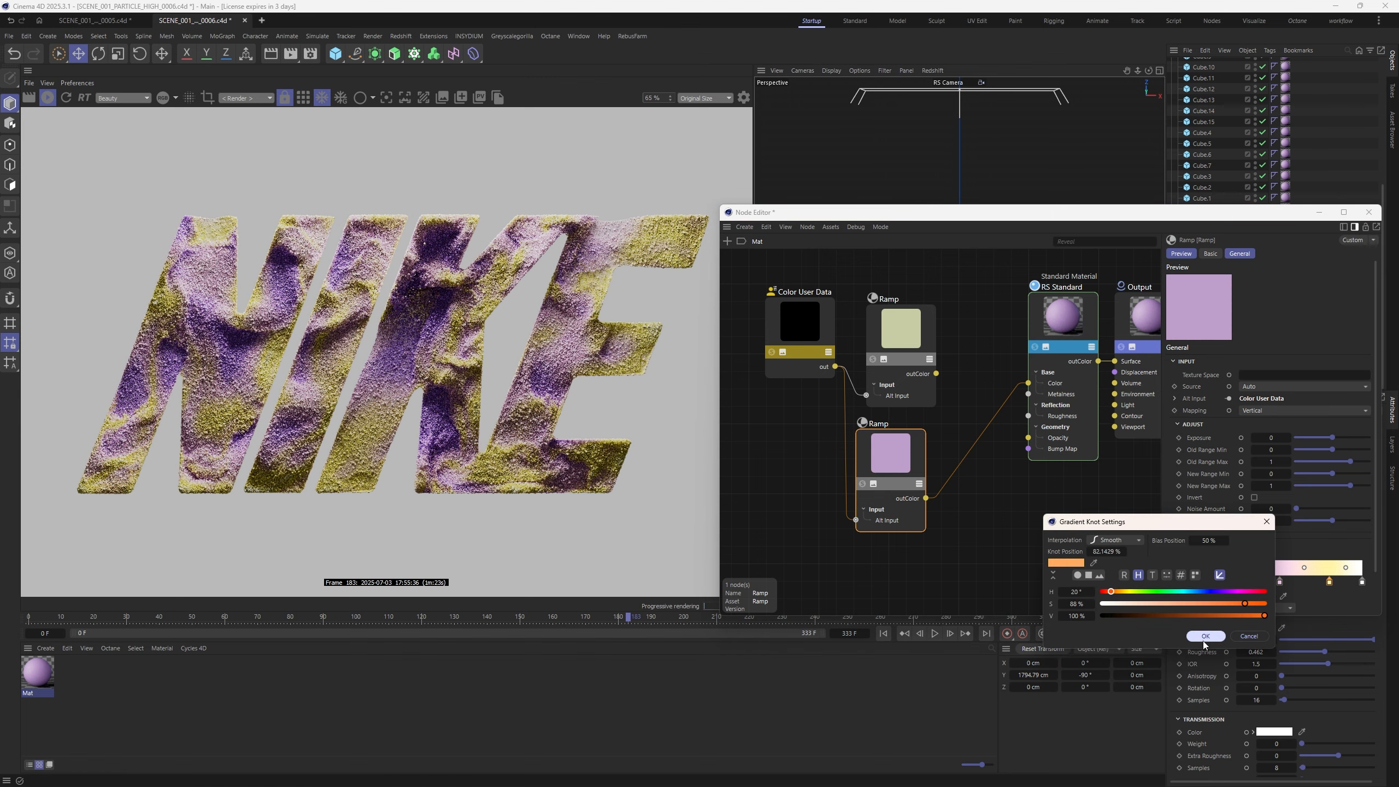
{"action": "left_click", "coordinate": [1203, 640]}
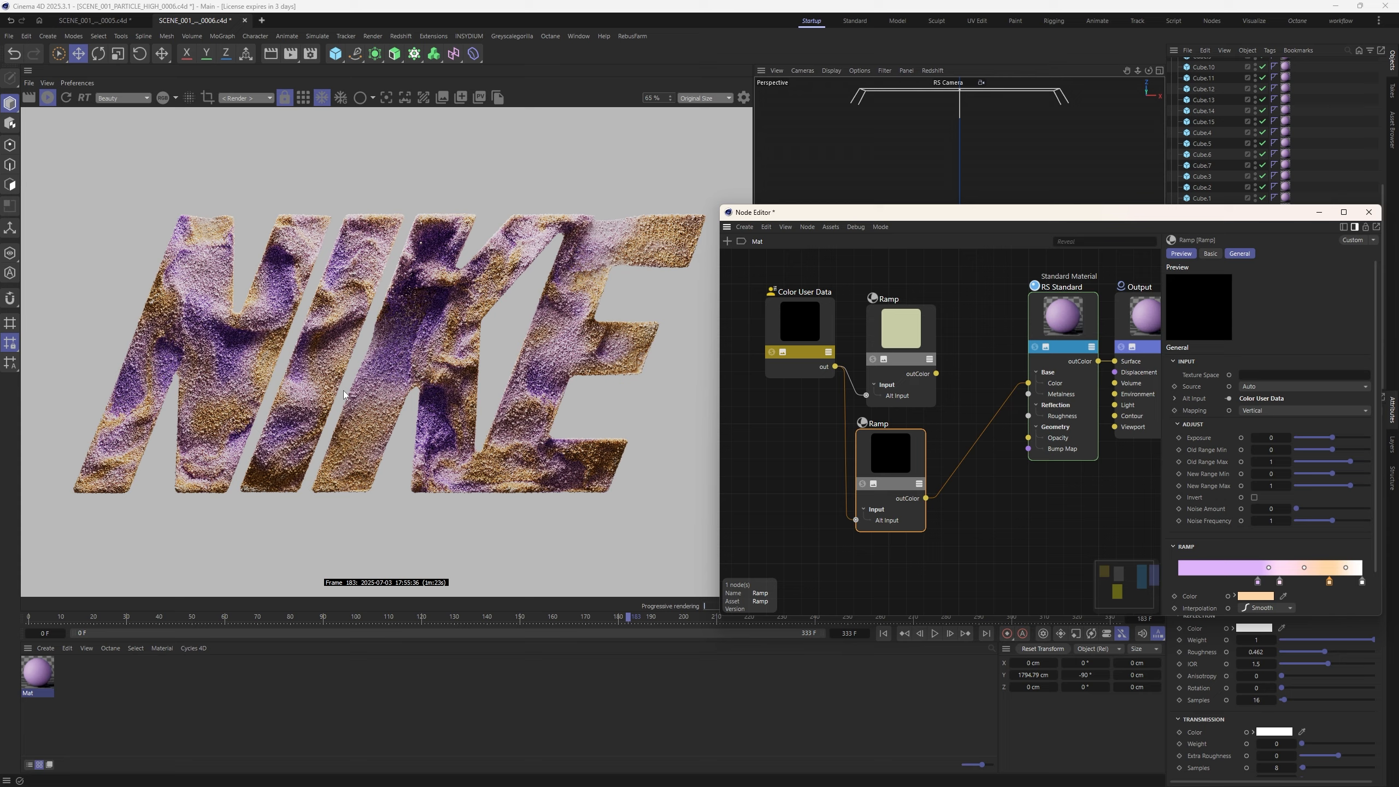
{"action": "scroll", "coordinate": [343, 390], "scroll_direction": "up", "scroll_amount": 1}
{"action": "key", "text": "ctrl+z"}
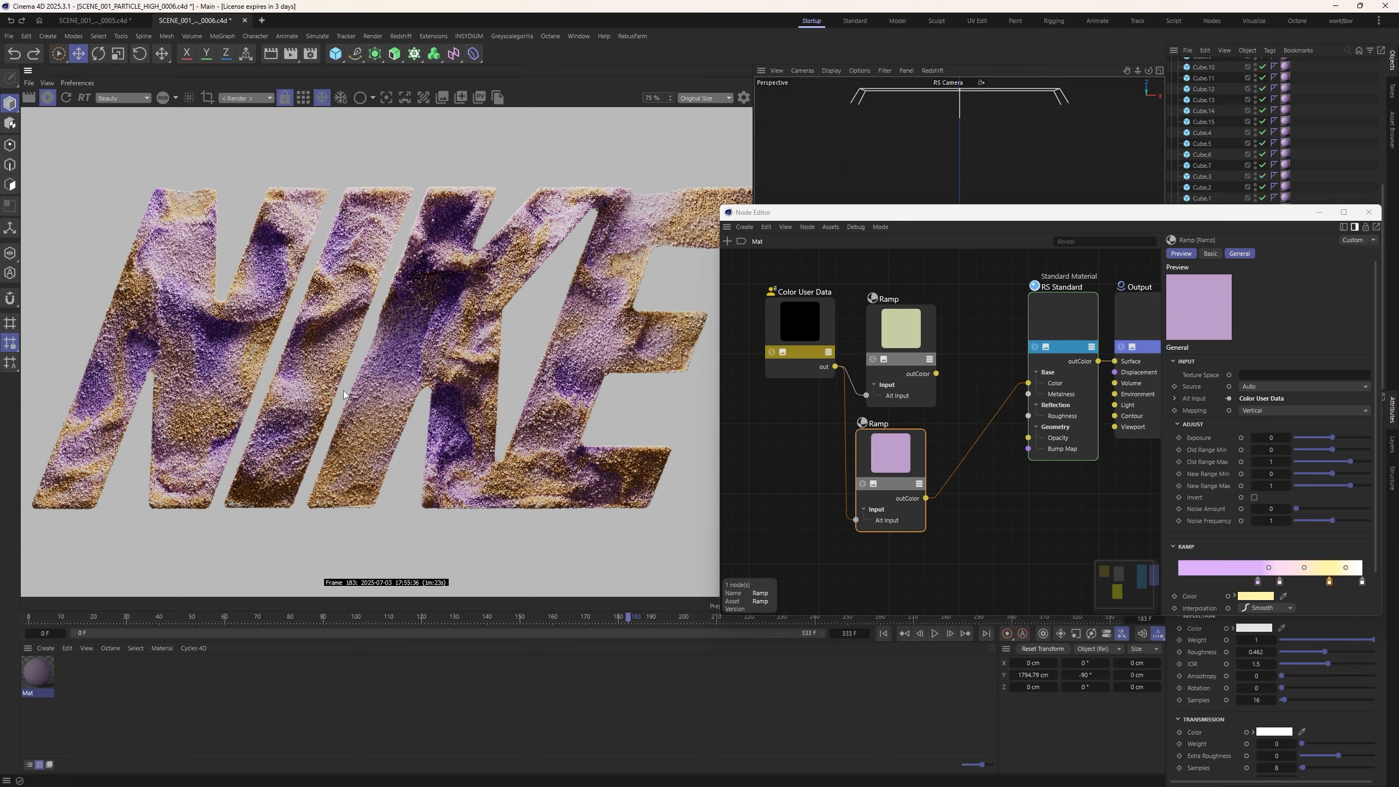
{"action": "scroll", "coordinate": [343, 390], "scroll_direction": "down", "scroll_amount": 2}
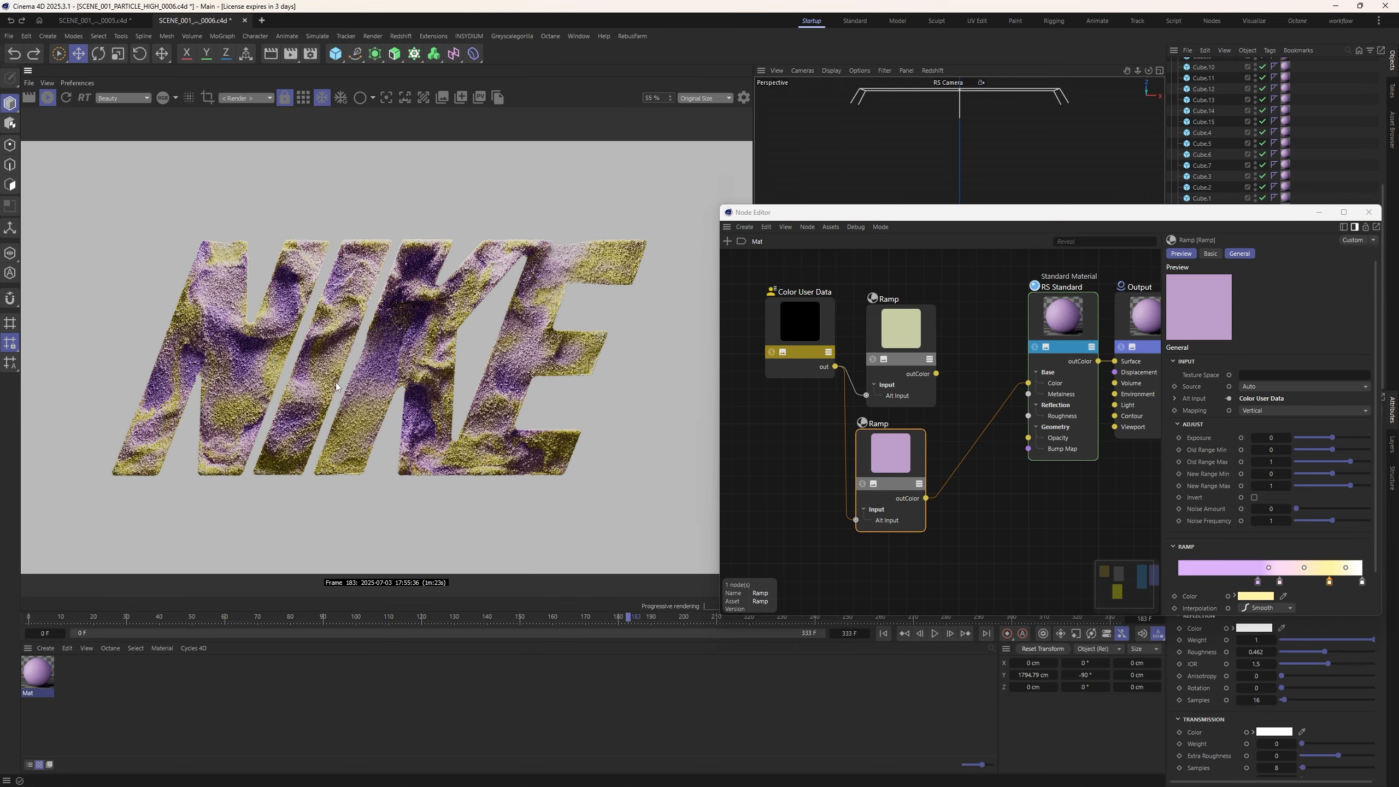
Reconnect the original green ramp to the RS Standard base color and close the node editor
{"action": "left_click_drag", "start_coordinate": [936, 374], "coordinate": [1028, 383]}
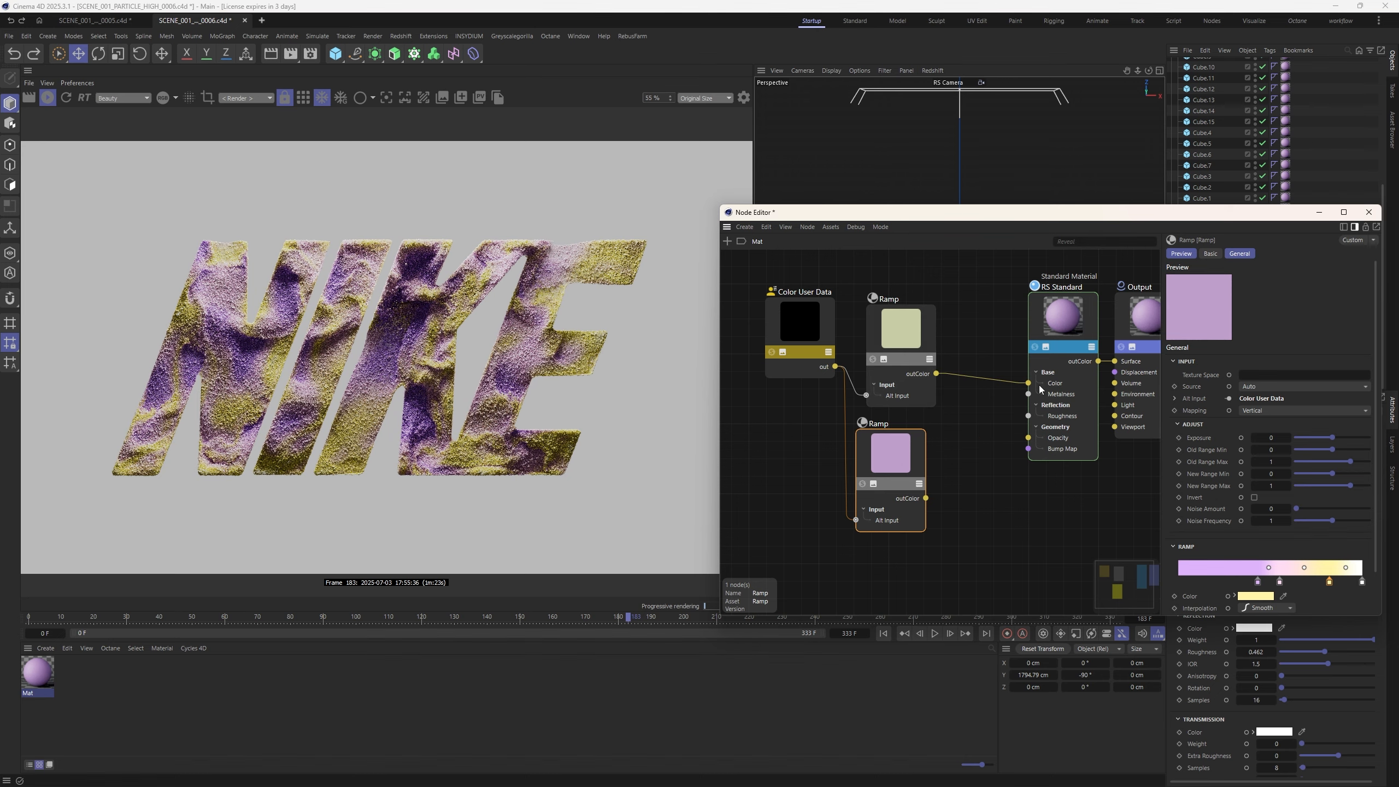
{"action": "scroll", "coordinate": [343, 371], "scroll_direction": "up", "scroll_amount": 1}
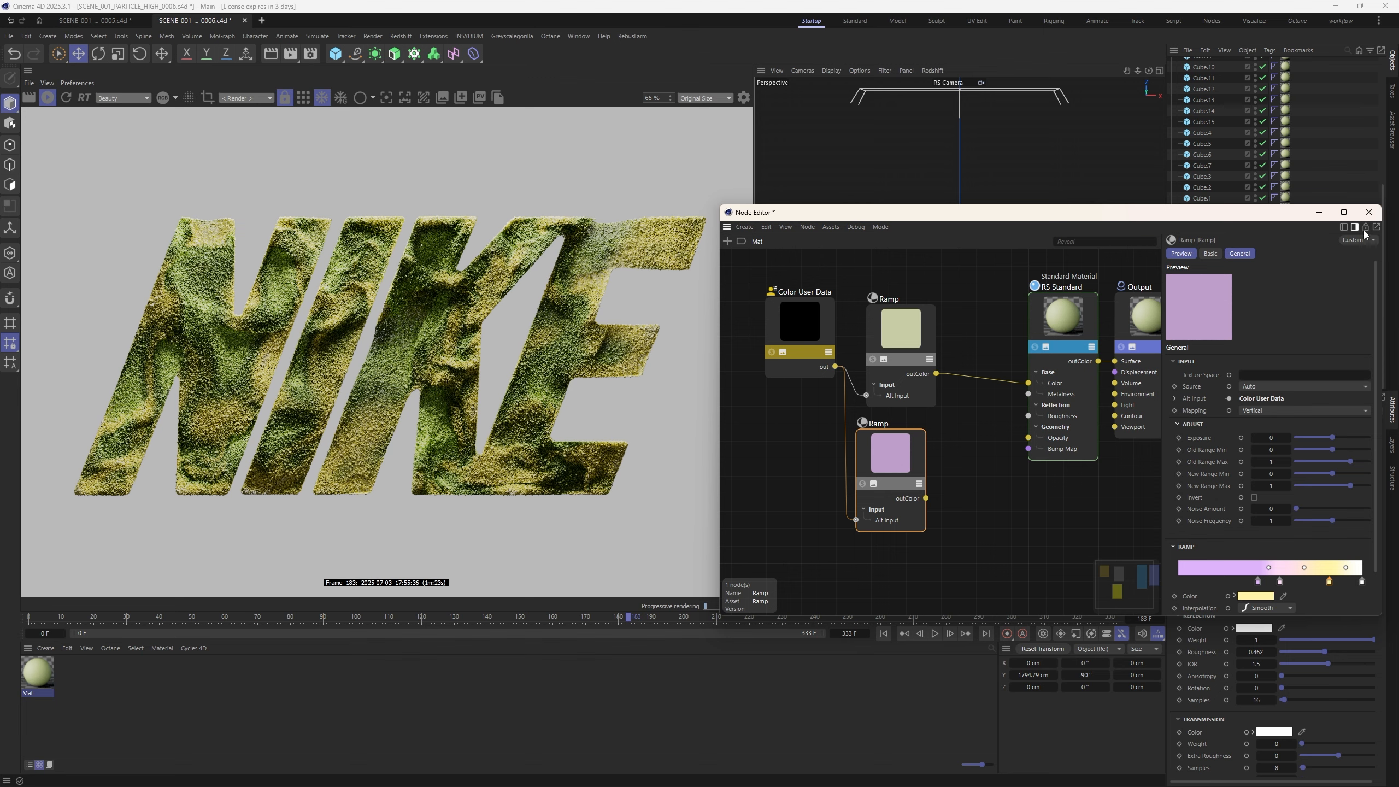
{"action": "left_click", "coordinate": [1368, 212]}
{"action": "scroll", "coordinate": [389, 357], "scroll_direction": "down", "scroll_amount": 1}
{"action": "scroll", "coordinate": [369, 356], "scroll_direction": "up", "scroll_amount": 1}
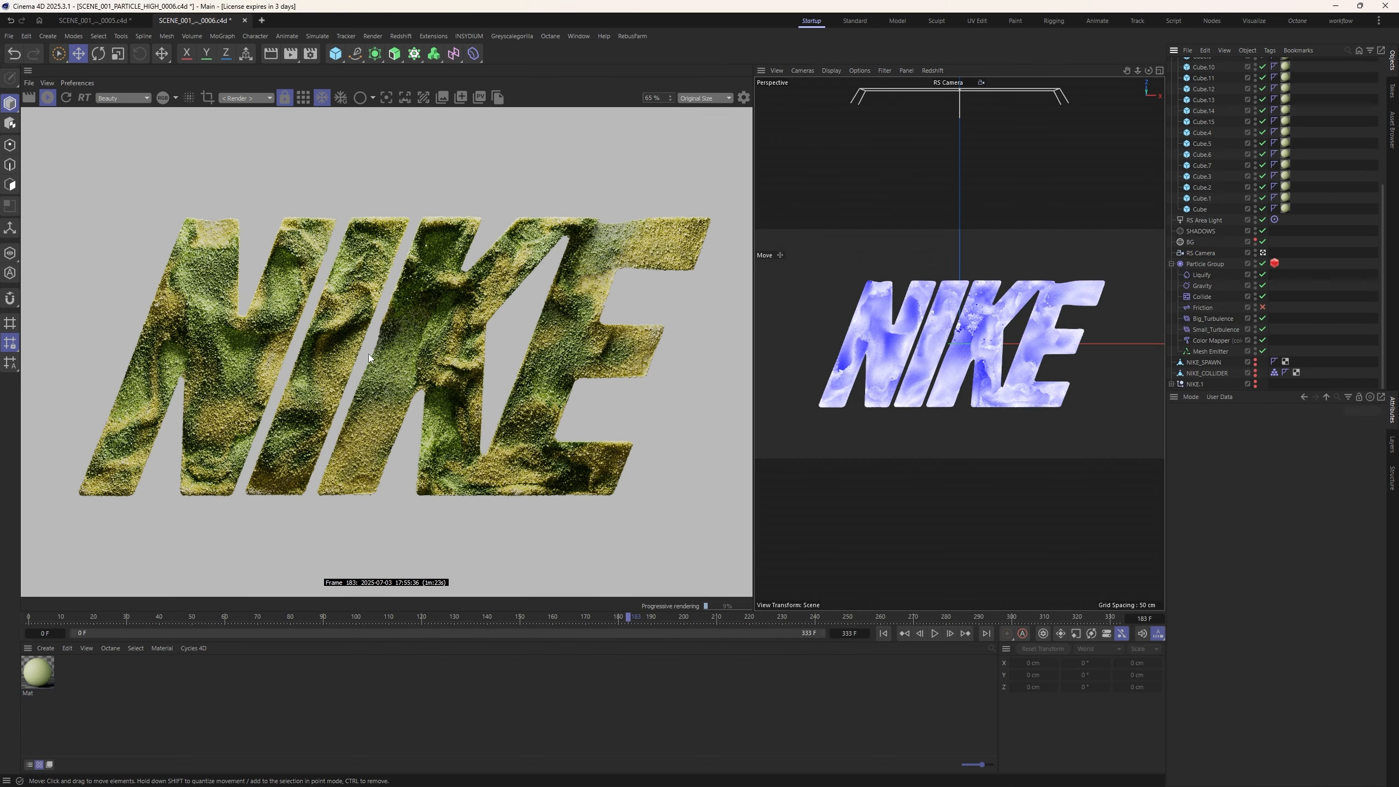
Go to frame 125 of the animation and check its render
{"action": "scroll", "coordinate": [363, 378], "scroll_direction": "down", "scroll_amount": 2}
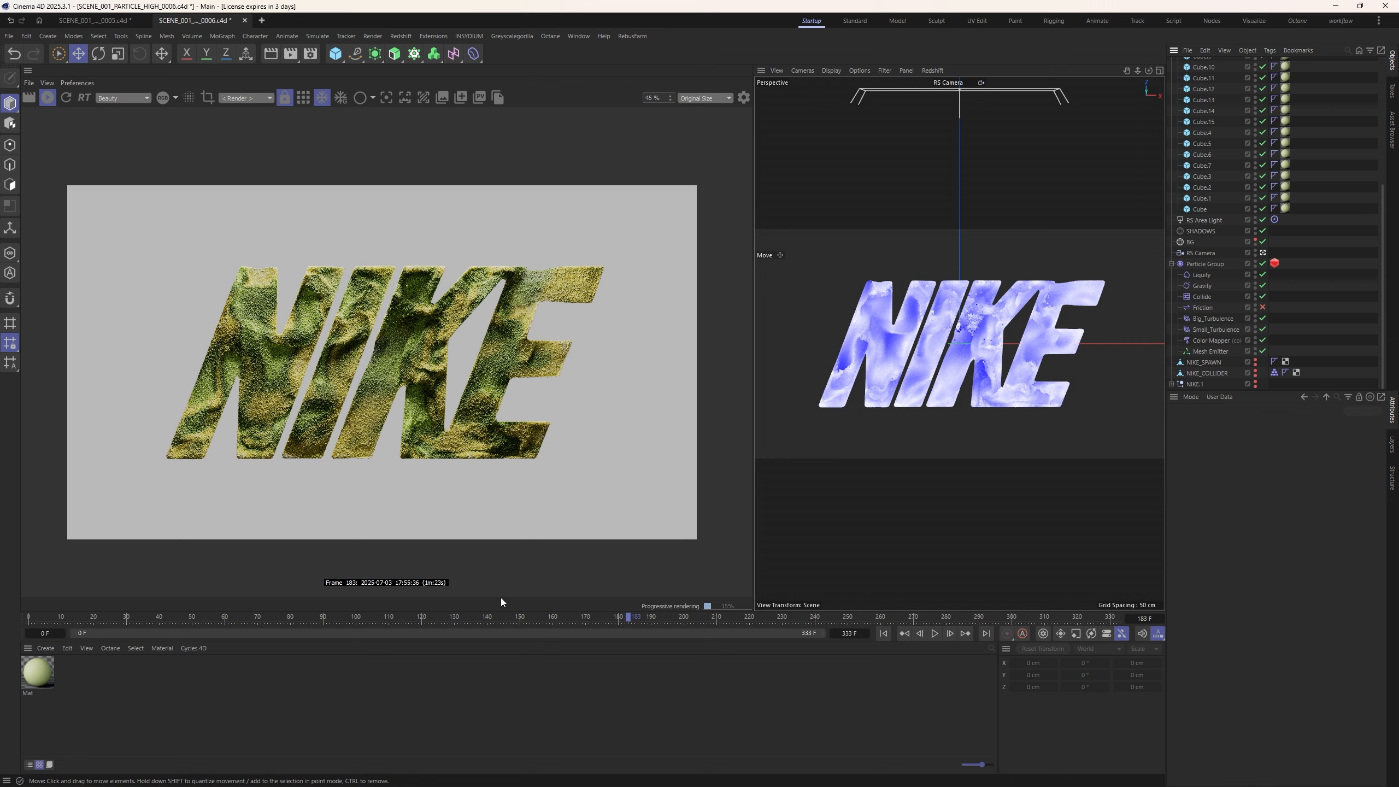
{"action": "left_click", "coordinate": [438, 616]}
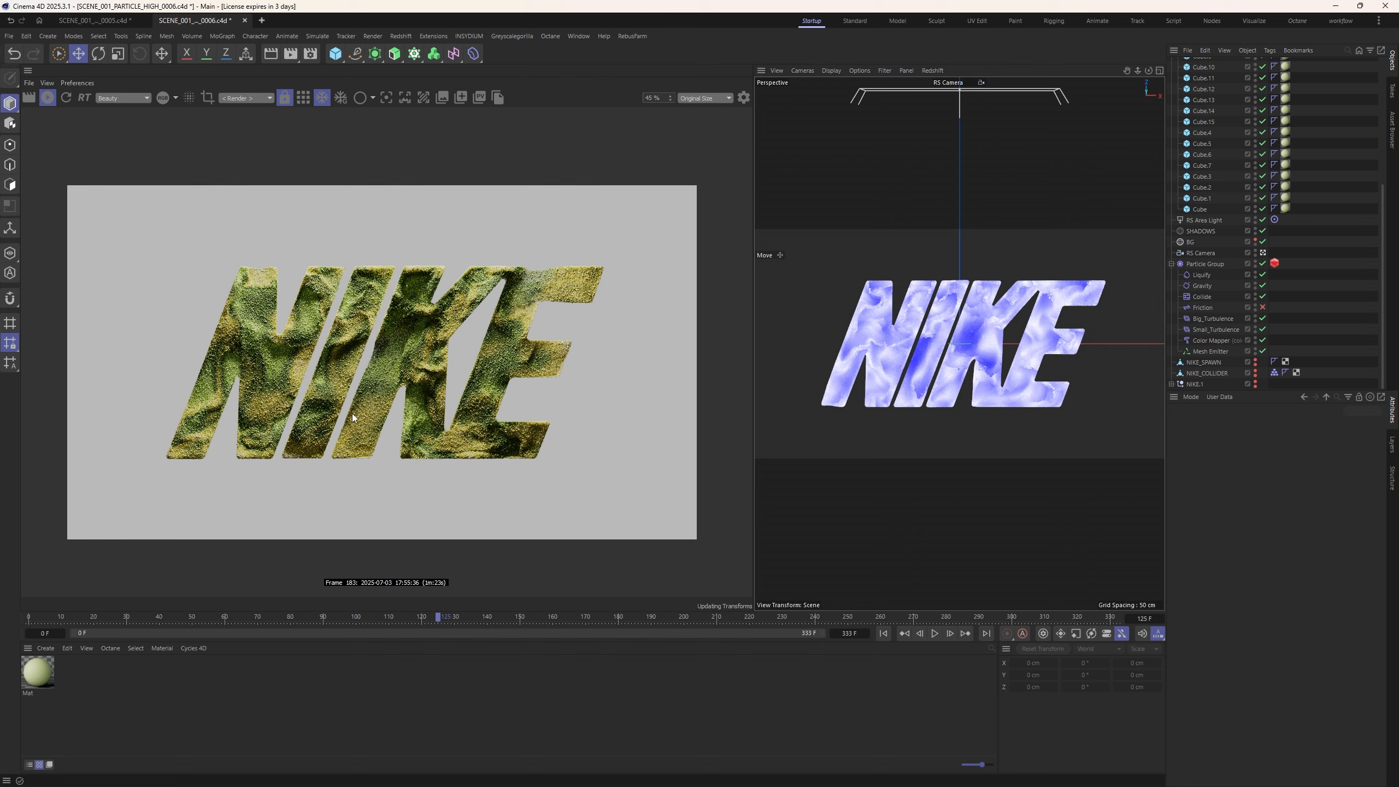
{"action": "scroll", "coordinate": [384, 335], "scroll_direction": "up", "scroll_amount": 1}
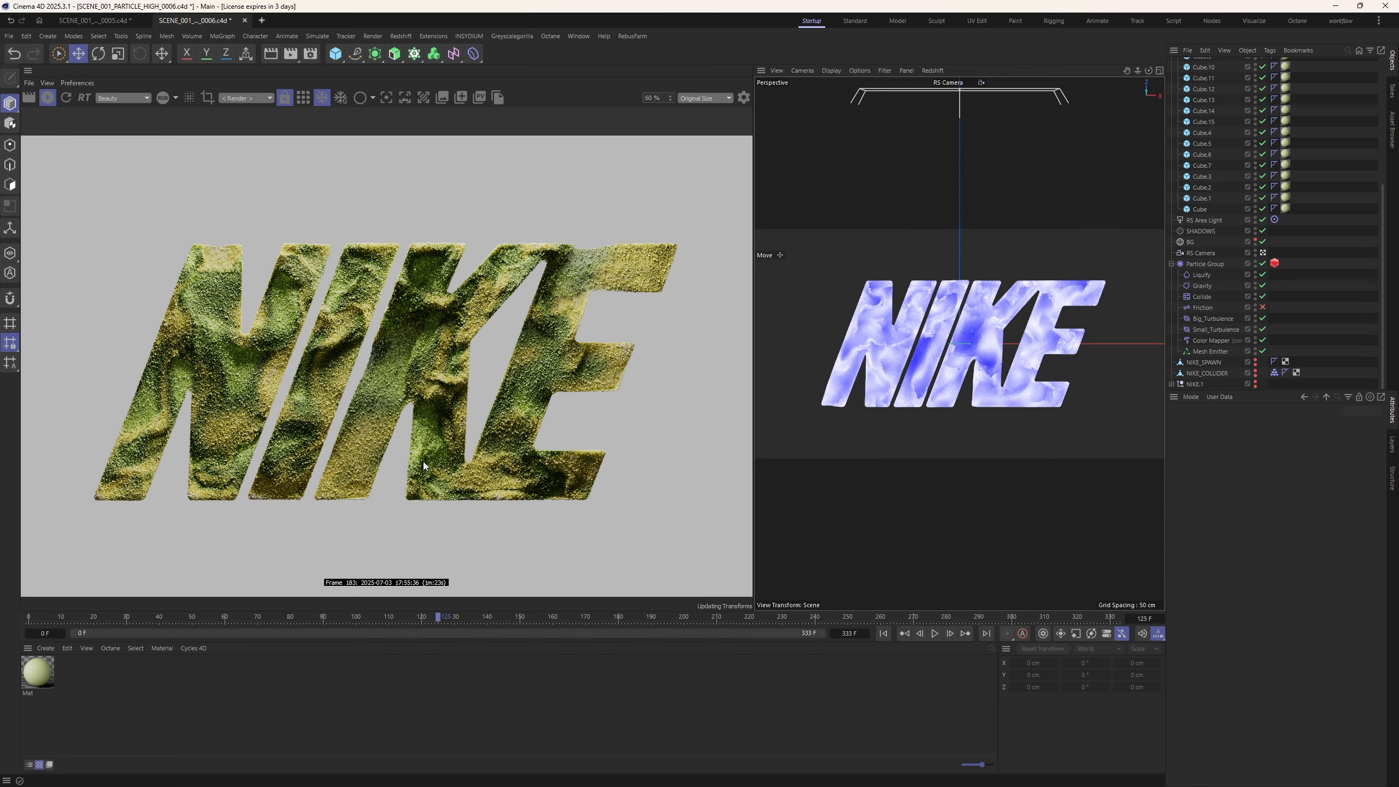
{"action": "scroll", "coordinate": [383, 466], "scroll_direction": "up", "scroll_amount": 1}
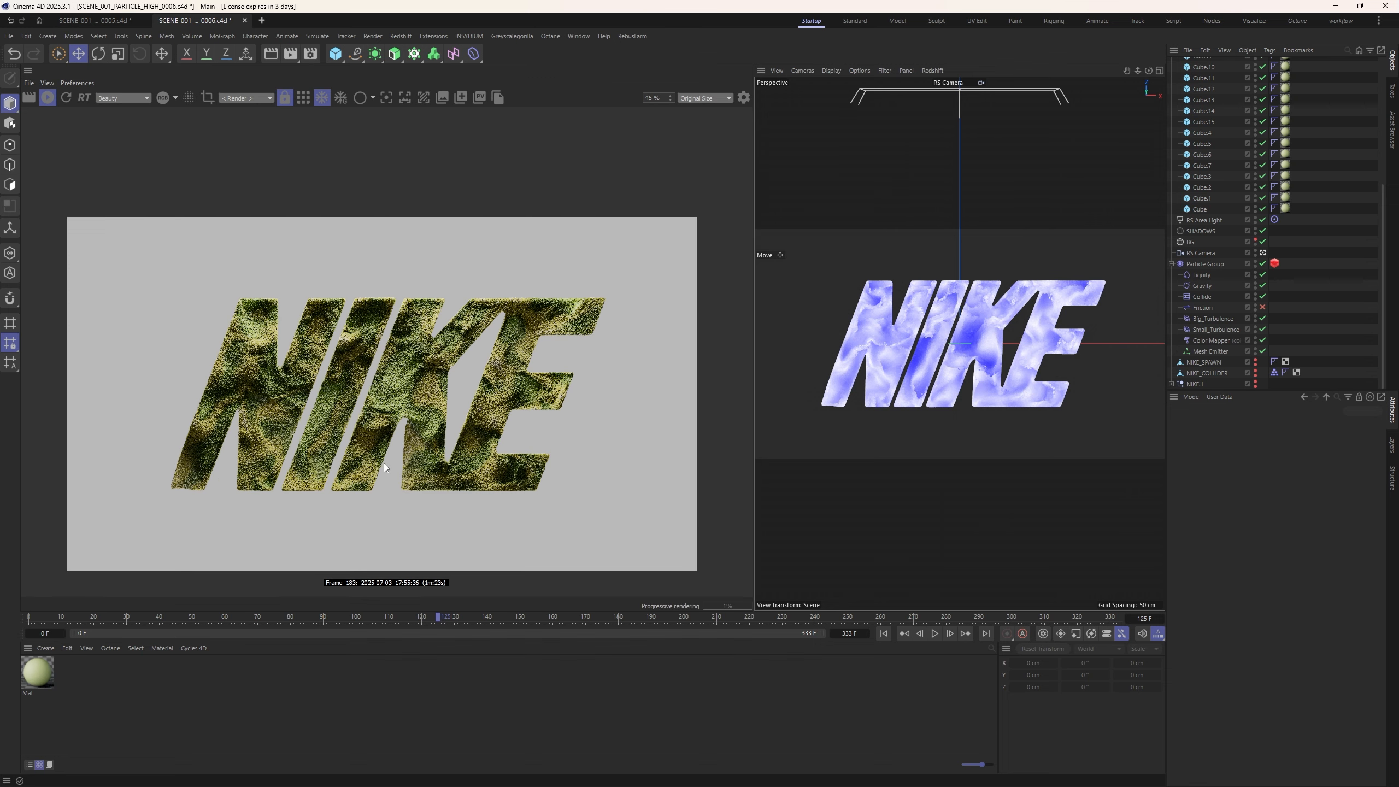